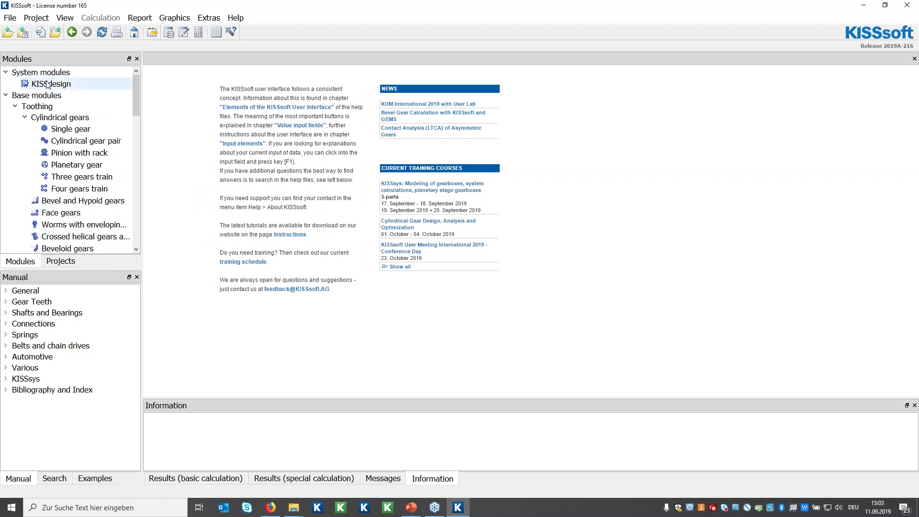
Open the KISSdesign module and load the Industrial_Gearbox file from the Beispiele folder in KISSdesignWebdemo
double_click(47, 84)
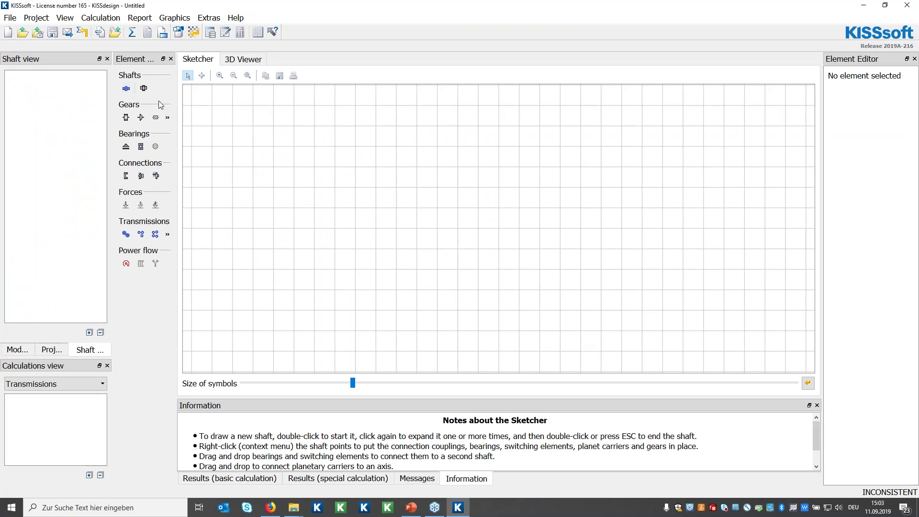
mouse_move(174, 107)
left_mouse_down()
mouse_move(211, 110)
mouse_move(197, 100)
left_mouse_up()
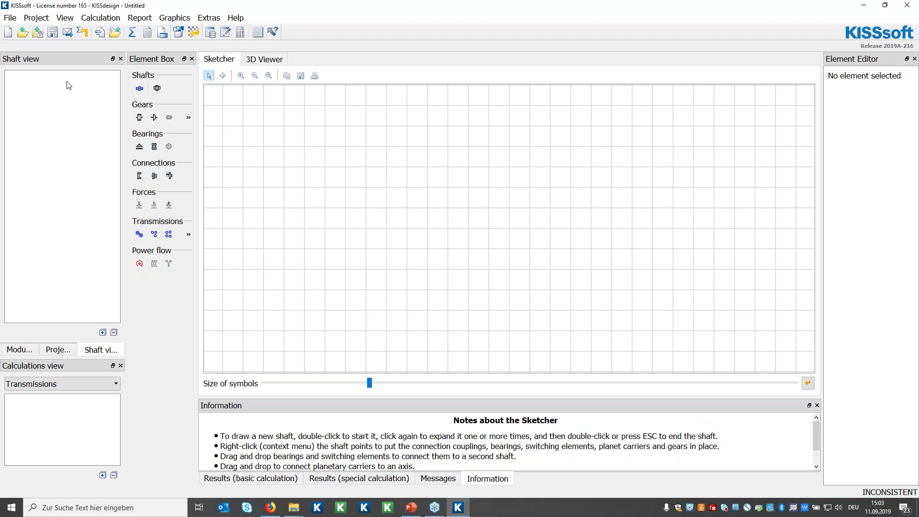
left_click(7, 18)
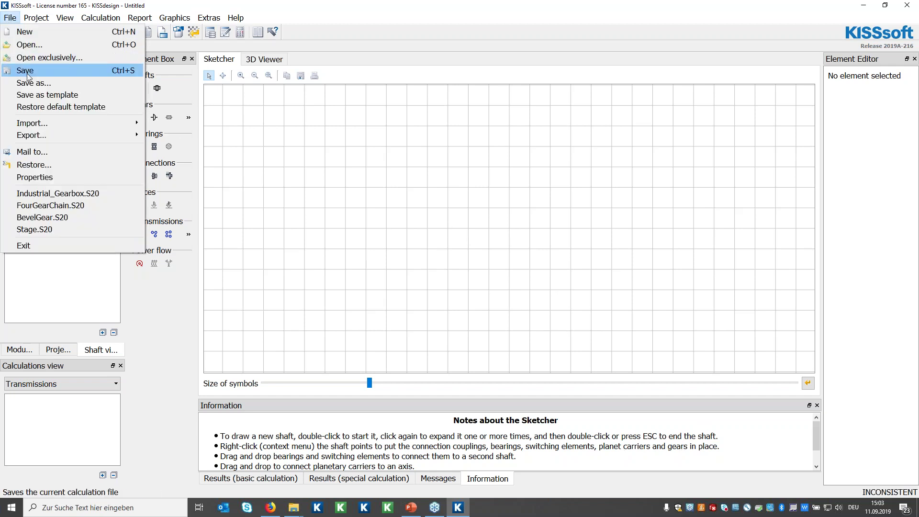
left_click(53, 45)
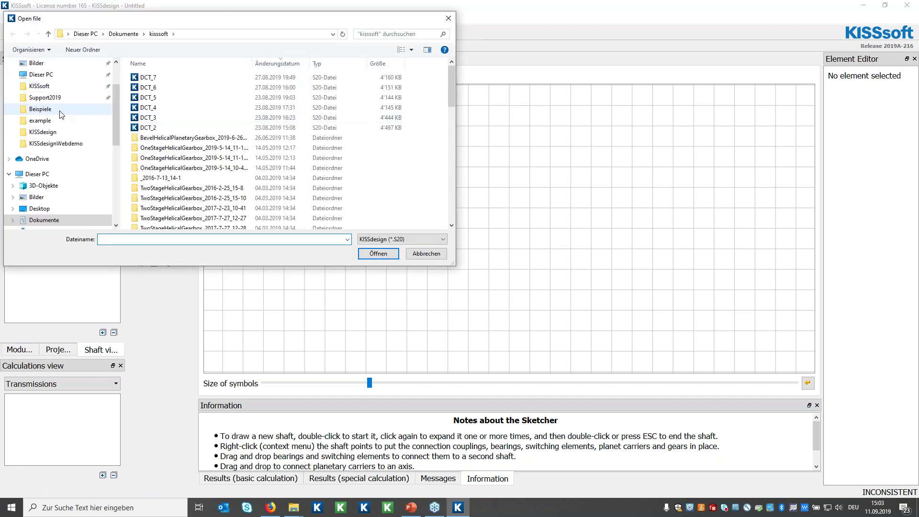
left_click(55, 144)
double_click(151, 78)
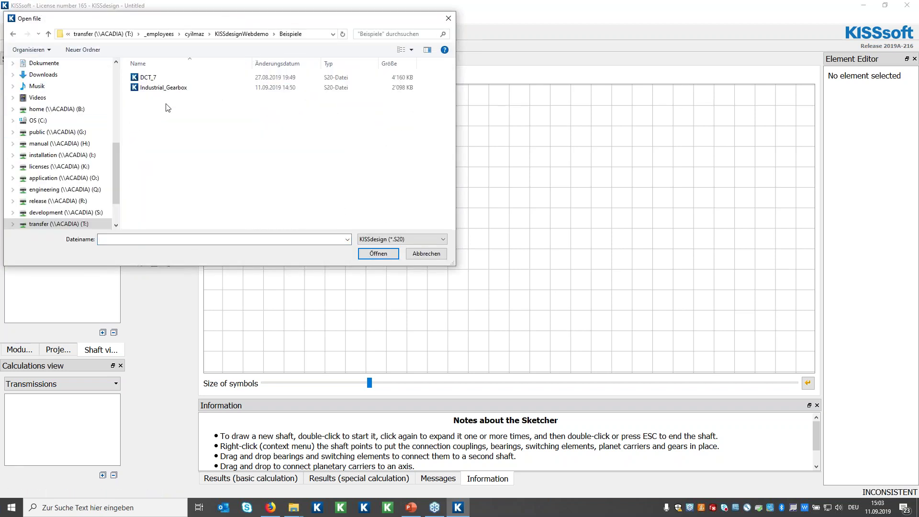
left_click(162, 89)
left_click(374, 254)
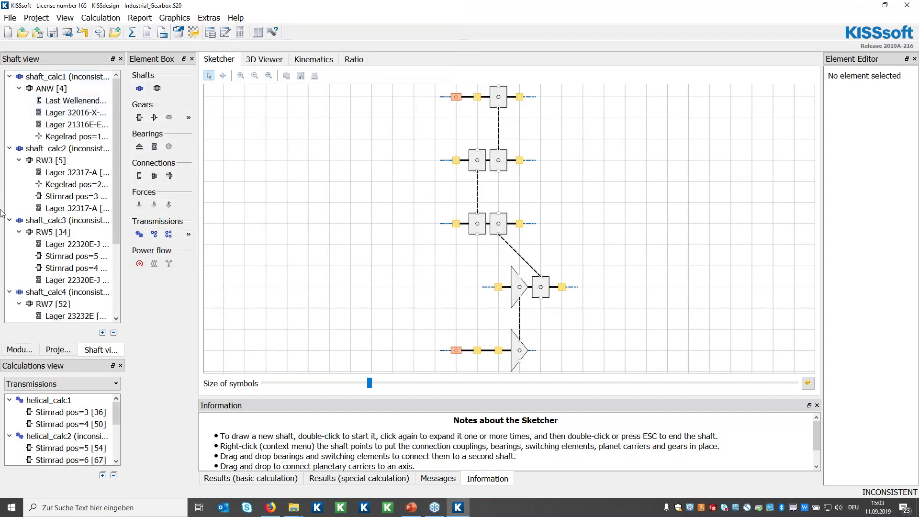
Examine the industrial gearbox's shaft tree, 3D model and kinematics table, and return to the sketch
scroll(120, 210, "down", 3)
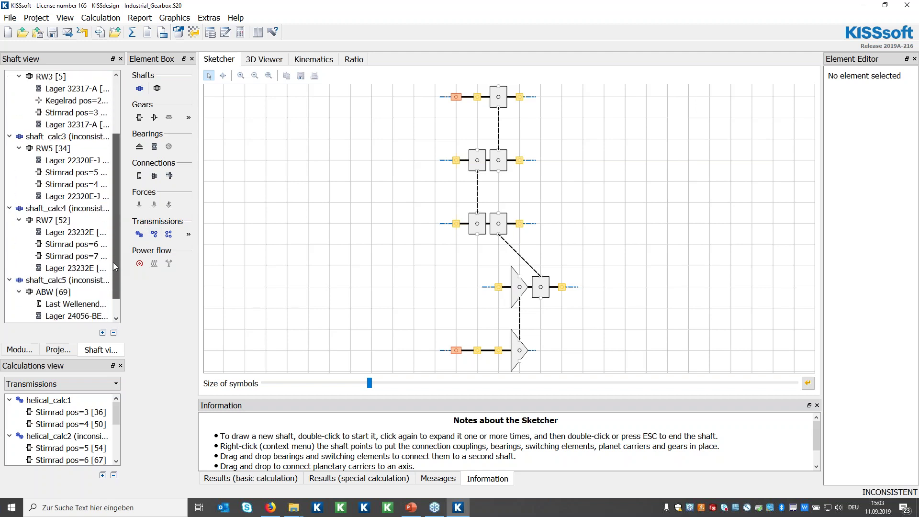
scroll(120, 210, "up", 3)
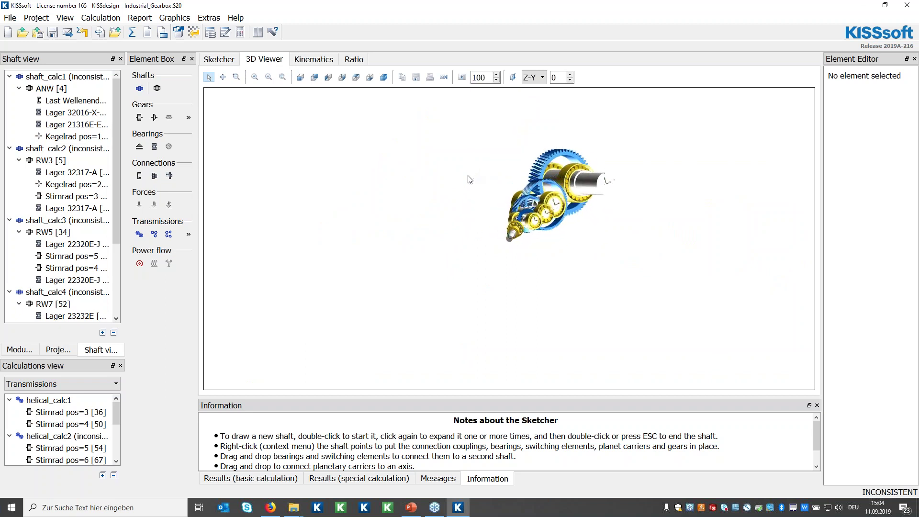
left_click(313, 59)
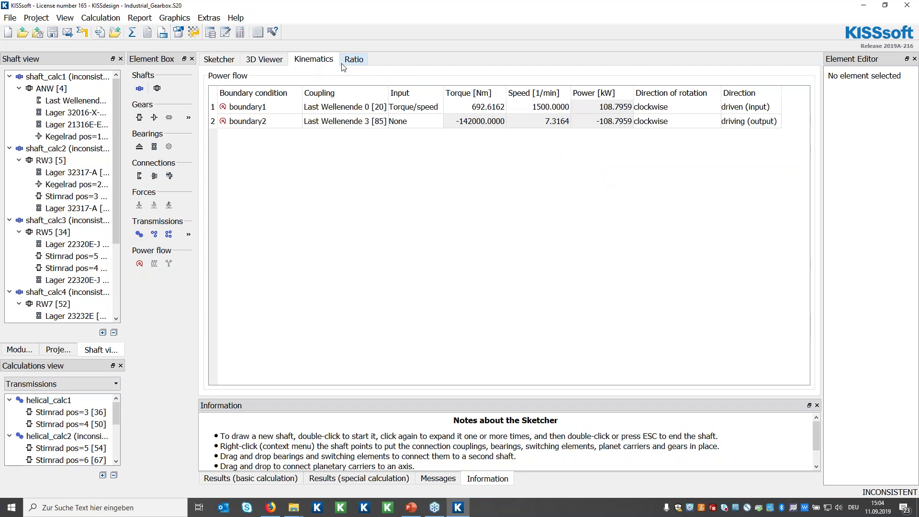
left_click(215, 59)
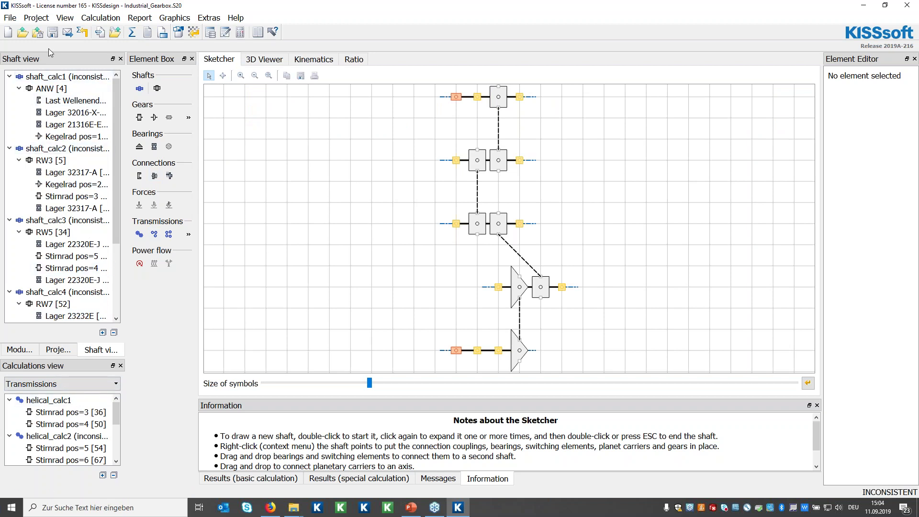
Show the Examples list and expand its Systems category to browse the KISSdesign examples
left_click(10, 18)
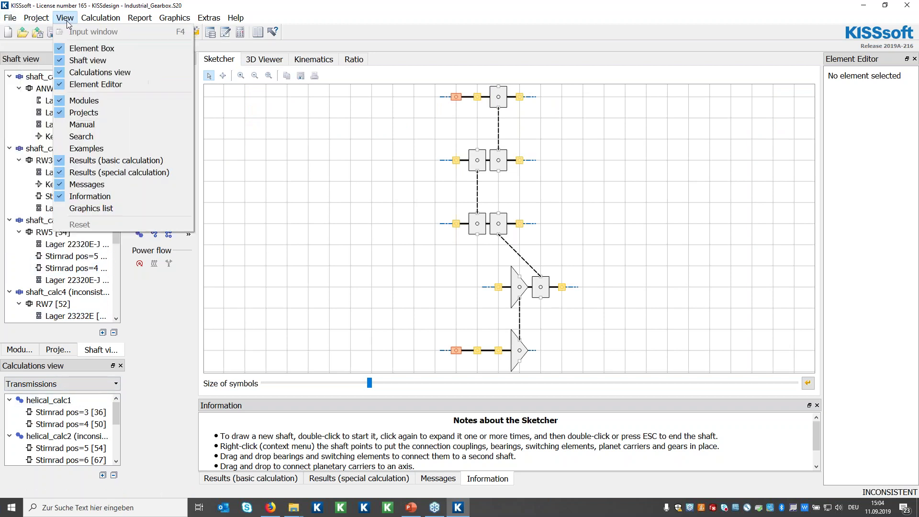
left_click(84, 148)
scroll(15, 450, "down", 7)
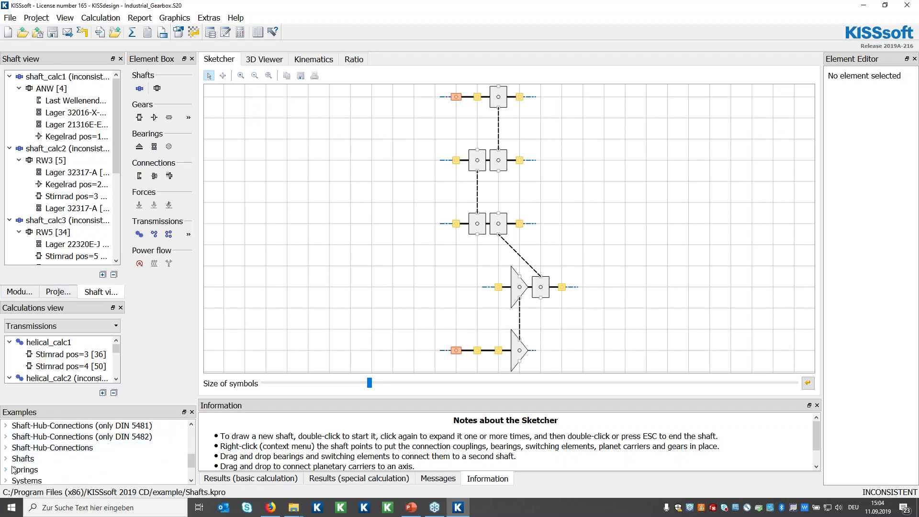
left_click(6, 480)
scroll(57, 450, "down", 2)
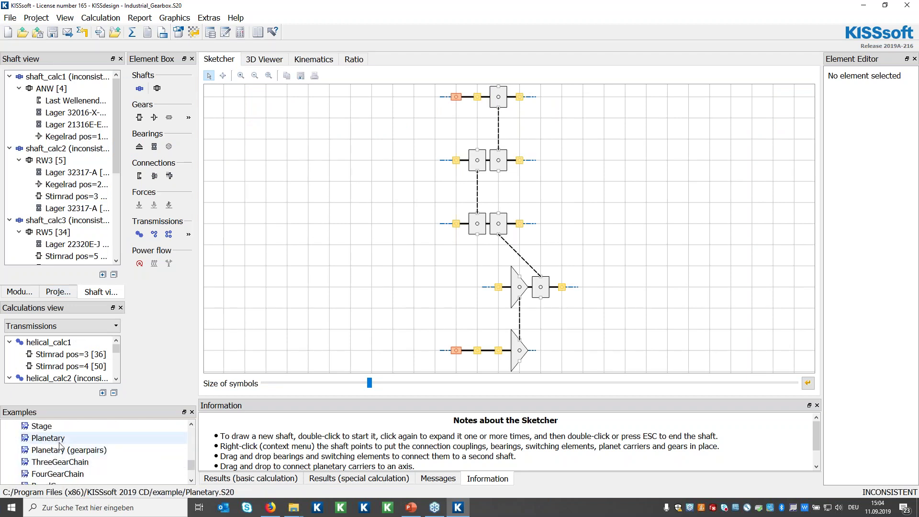
scroll(61, 453, "up", 1)
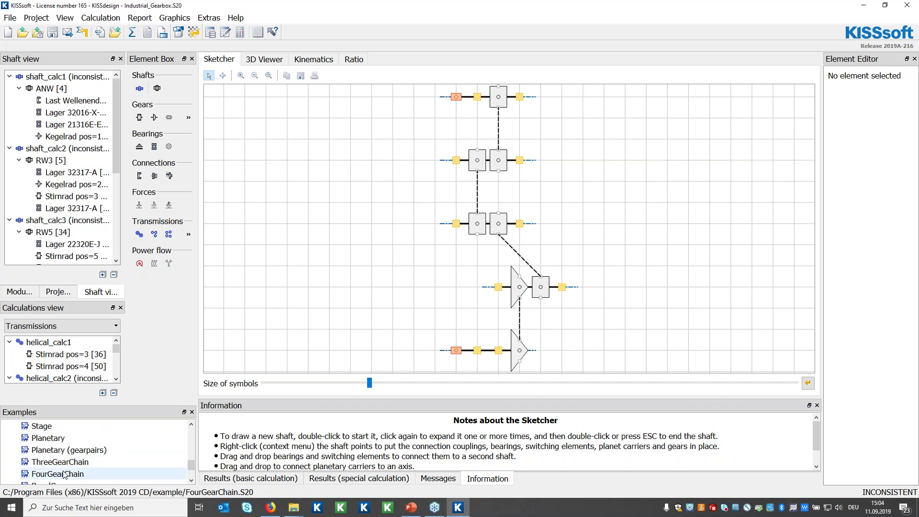
Open the FourGearChain example and inspect its gears in the 3D viewer
double_click(57, 474)
left_click(517, 269)
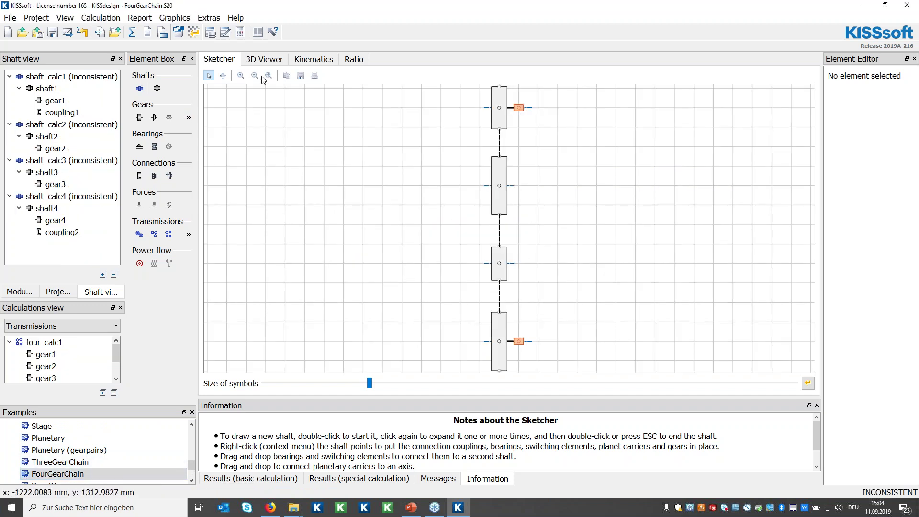
left_click(261, 60)
left_click_drag(440, 233, 636, 243)
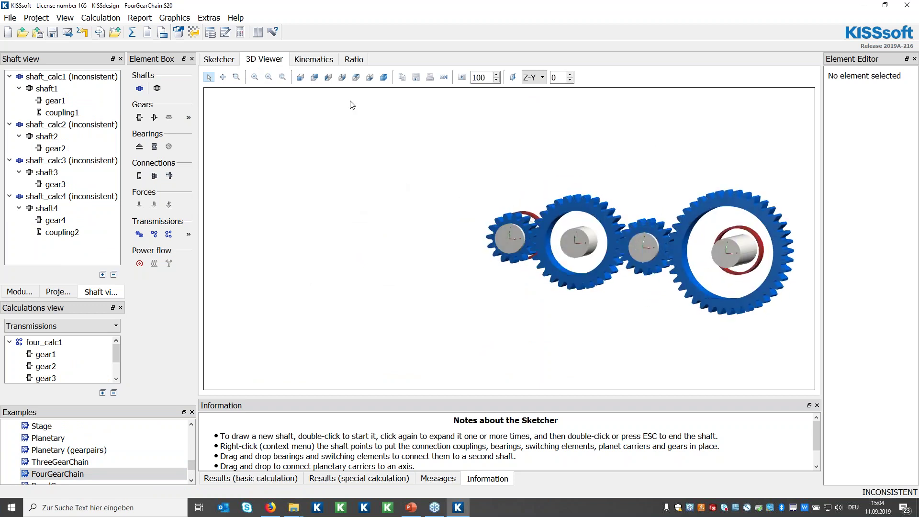
Open the DCT_7 file from the KISSdesignWebdemo Beispiele folder, inspect its transmission in 3D and return to the sketch
left_click(10, 18)
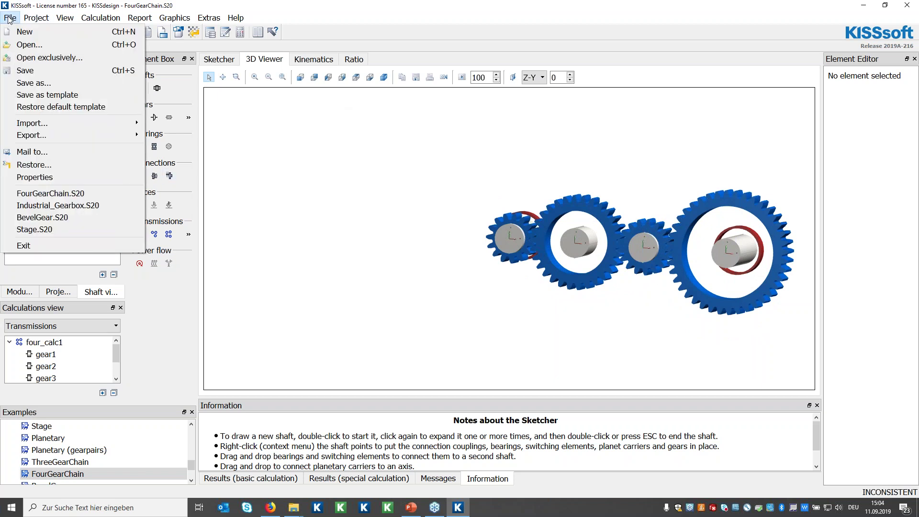
left_click(27, 44)
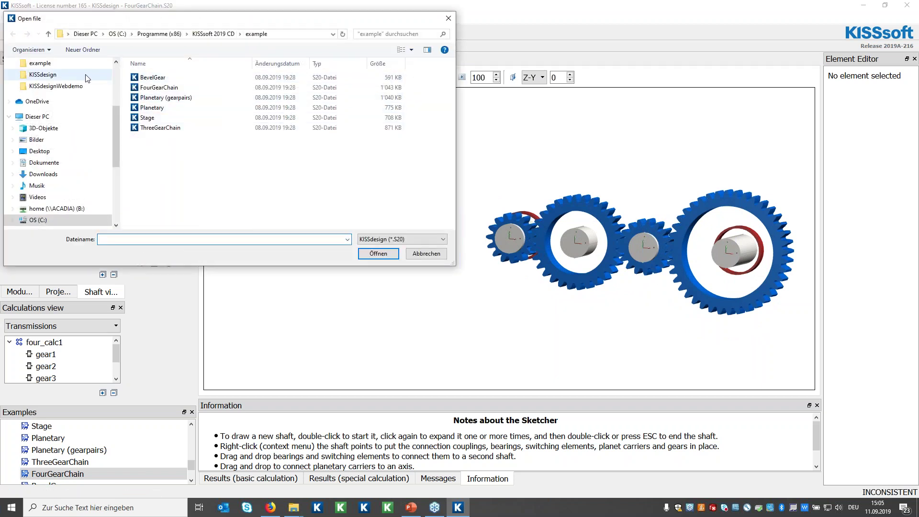
left_click(72, 86)
double_click(146, 79)
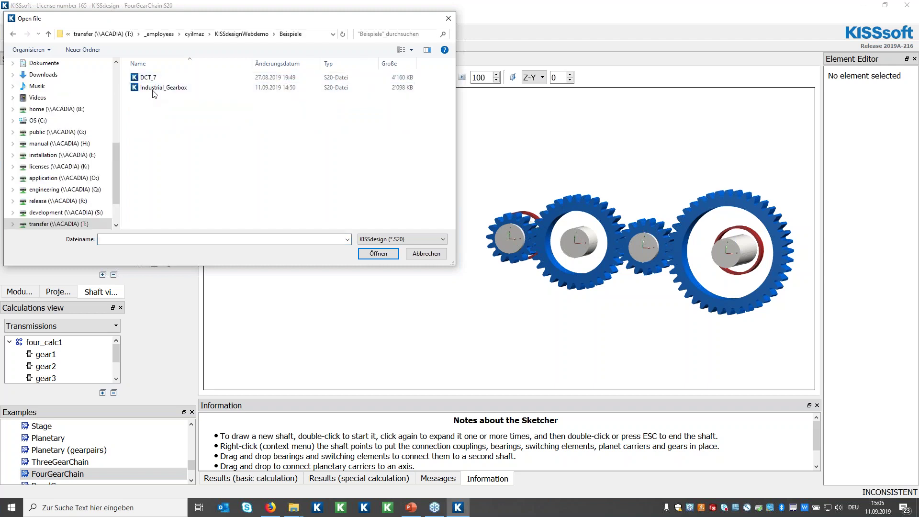
left_click(163, 77)
left_click(372, 255)
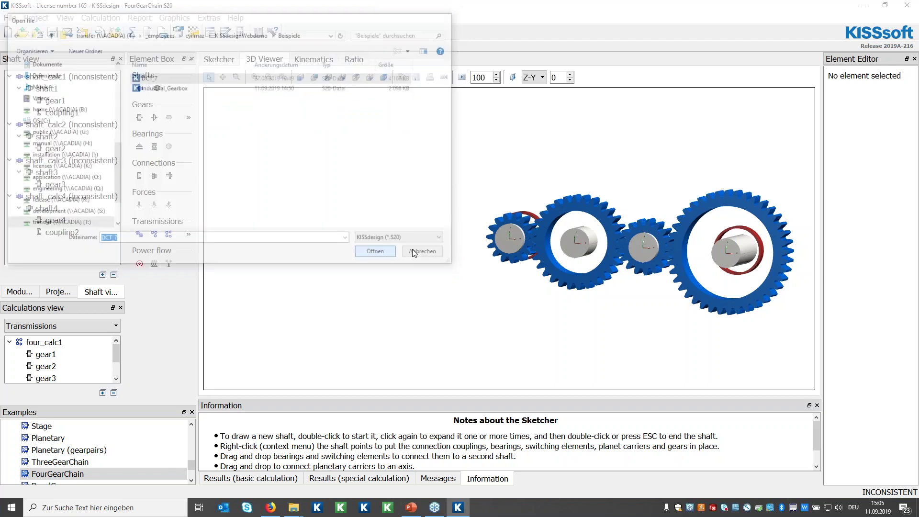
left_click(513, 264)
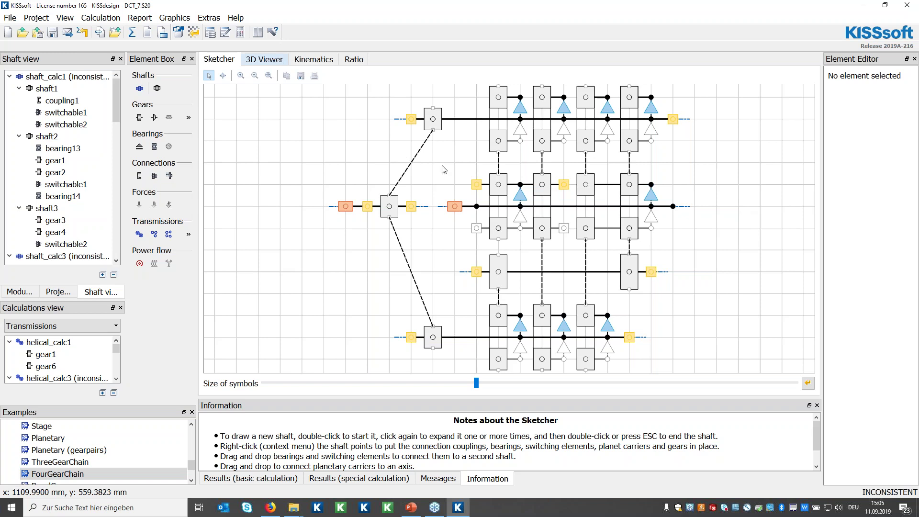
mouse_move(492, 180)
left_mouse_down()
mouse_move(620, 219)
mouse_move(587, 231)
mouse_move(492, 237)
left_mouse_up()
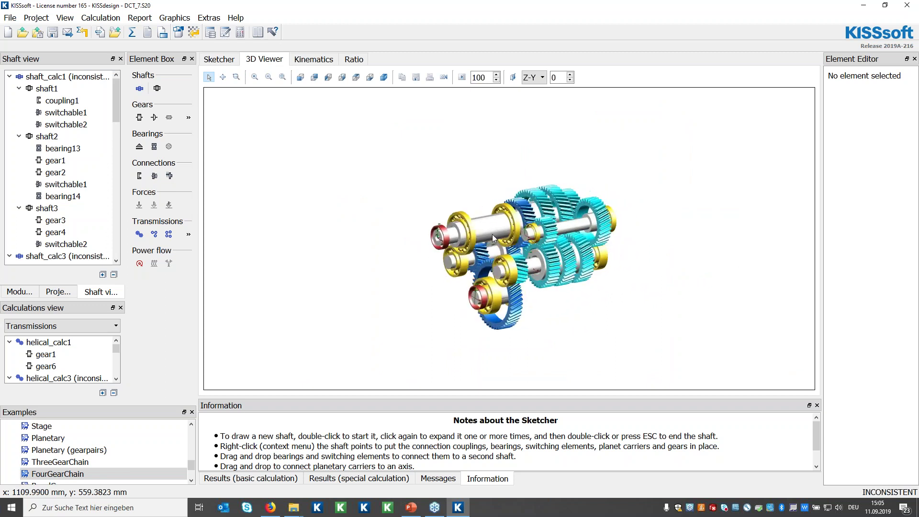
left_click(227, 62)
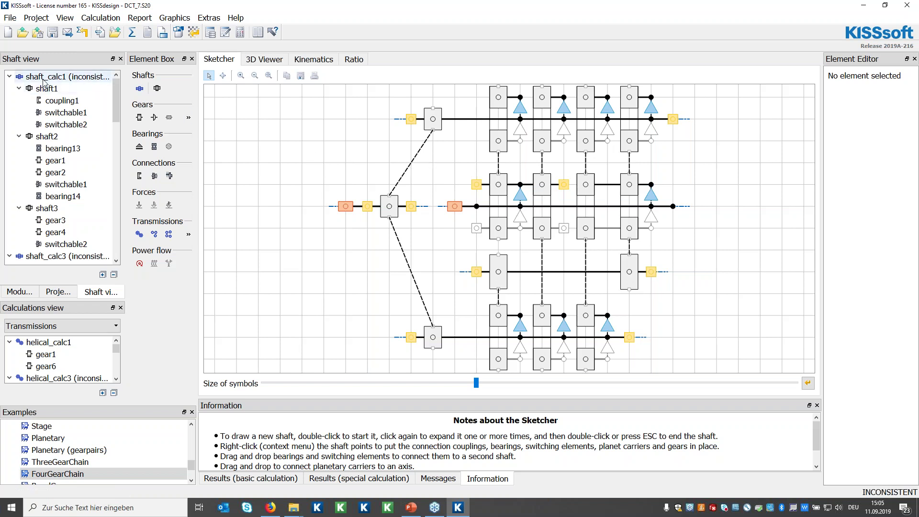
Collapse all entries in the shaft tree and in the list of transmission calculations
left_click(9, 76)
left_click(114, 275)
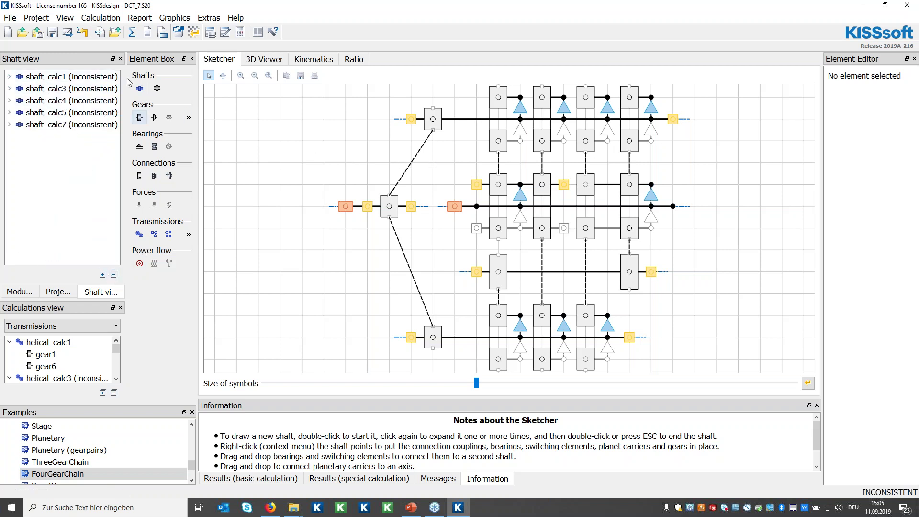
left_click(113, 393)
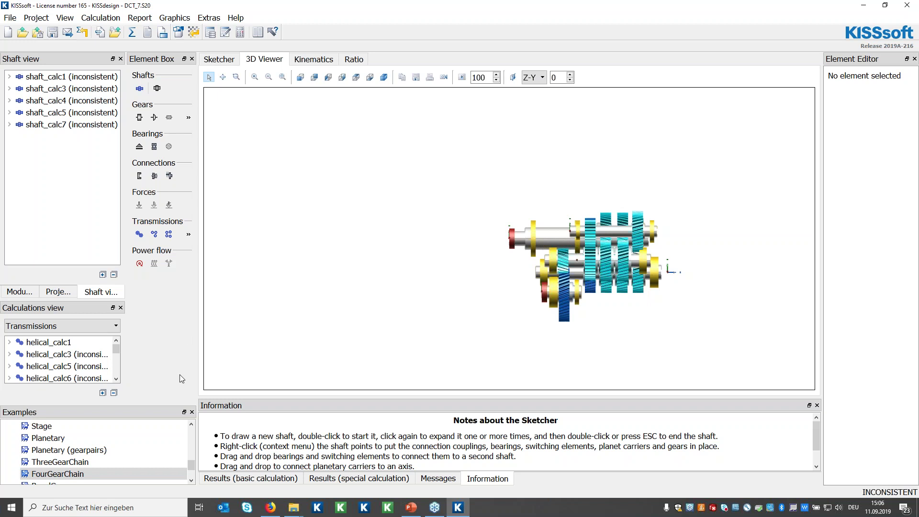
Open the Stage example without saving the changes in DCT_7.S20
double_click(54, 428)
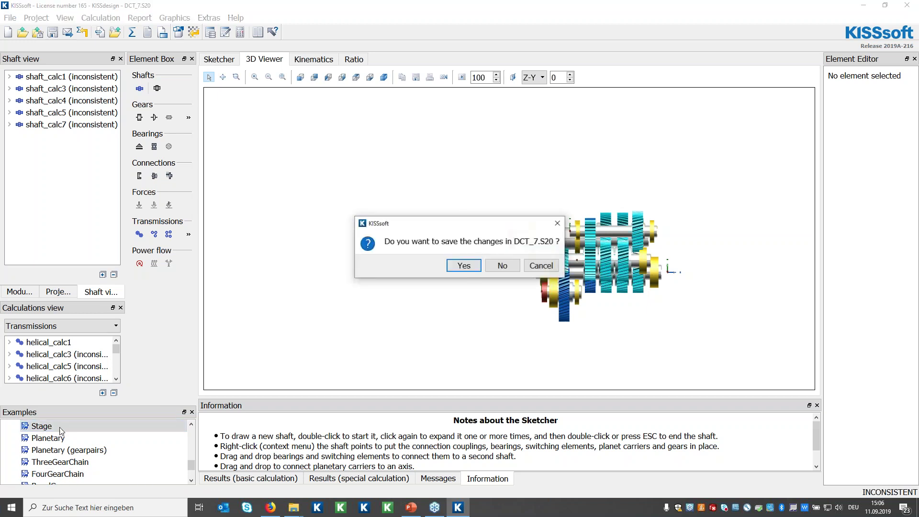
left_click(497, 266)
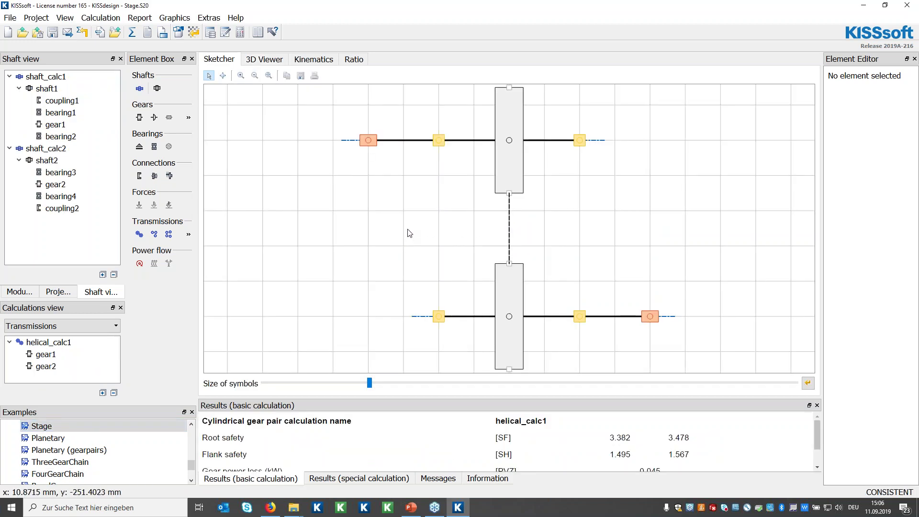
scroll(408, 231, "down", 1)
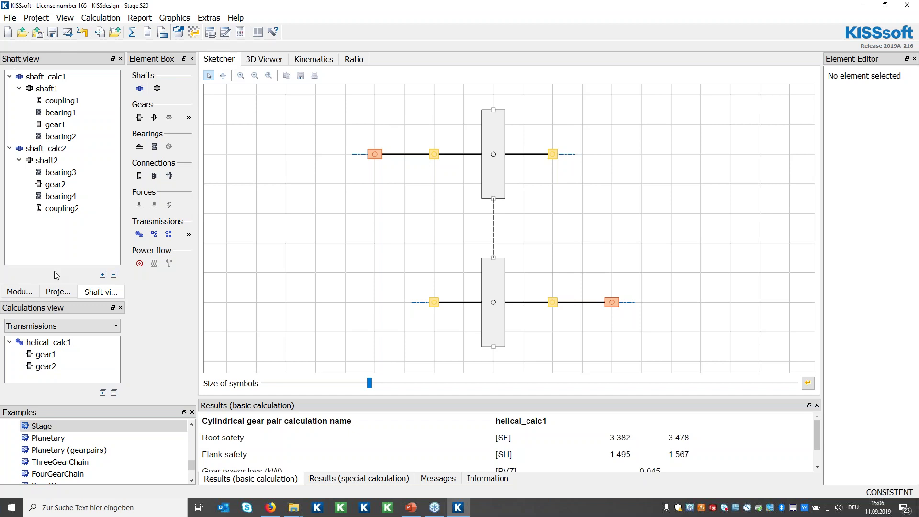
Examine the properties of shaft_calc1, shaft_calc2, shaft1 and the elements on shaft1: coupling1, gear1 and bearing2
left_click(61, 76)
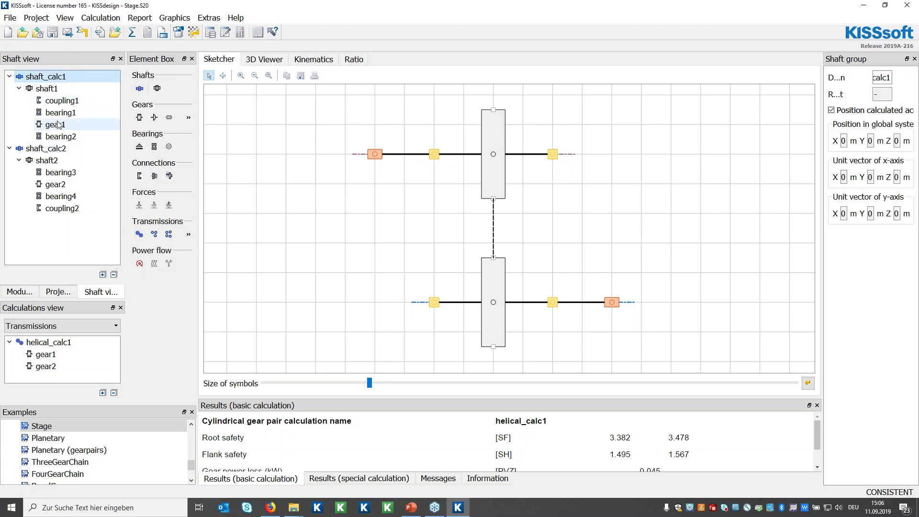
left_click(57, 149)
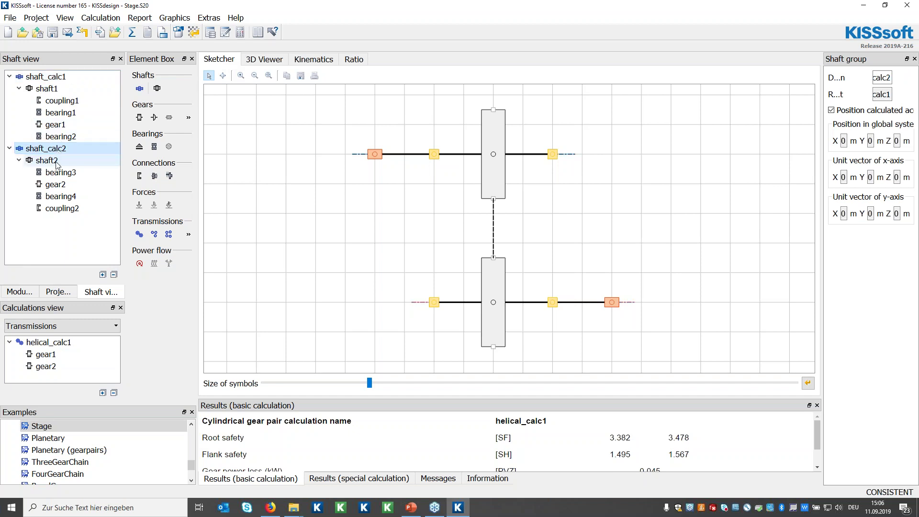
left_click(57, 89)
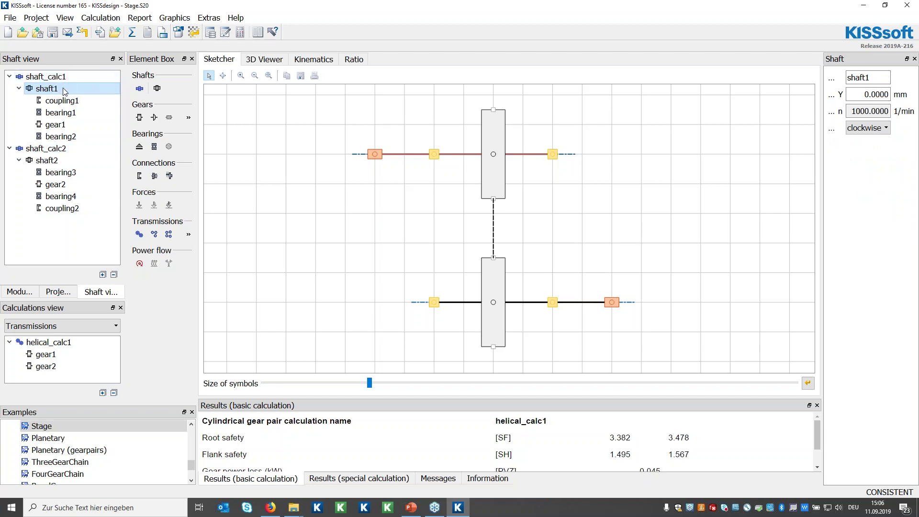
left_click(63, 101)
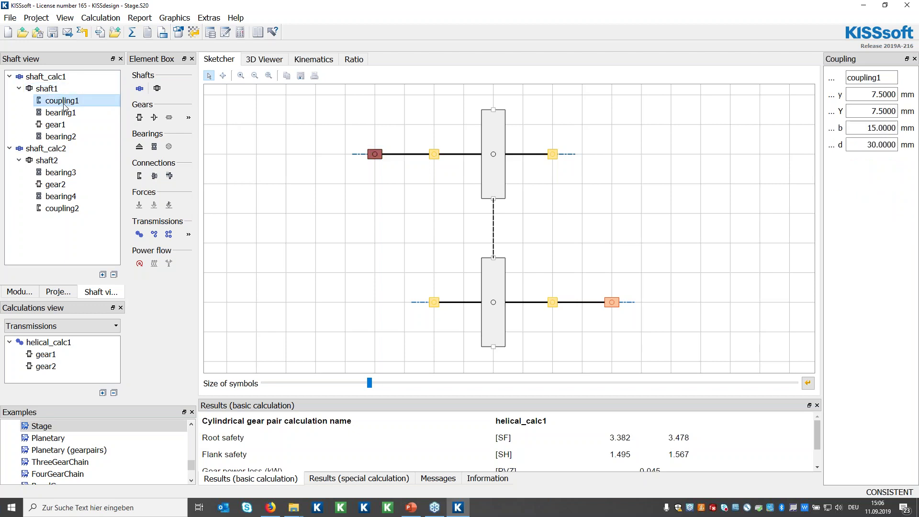
left_click(61, 124)
left_click(63, 135)
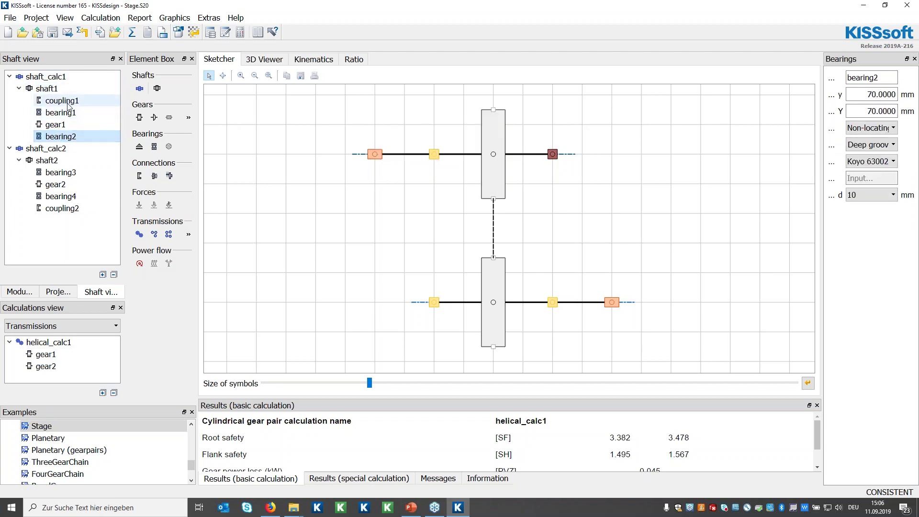
Examine the properties of shaft_calc2, shaft2, bearing3 and gear2
left_click(54, 149)
left_click(54, 160)
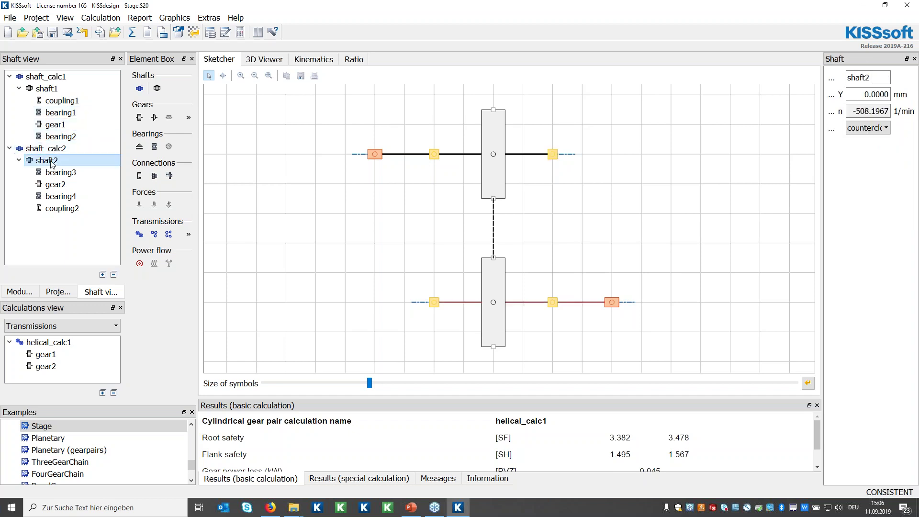
left_click(54, 172)
left_click(54, 185)
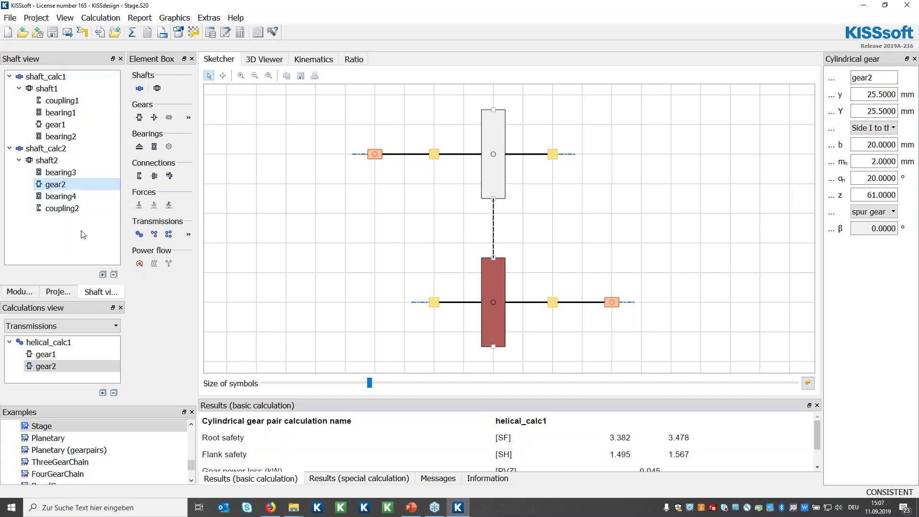
Widen the shaft and calculations views, and examine the properties of helical_calc1, gear1 and gear2 among the transmissions
left_click_drag(200, 220, 232, 219)
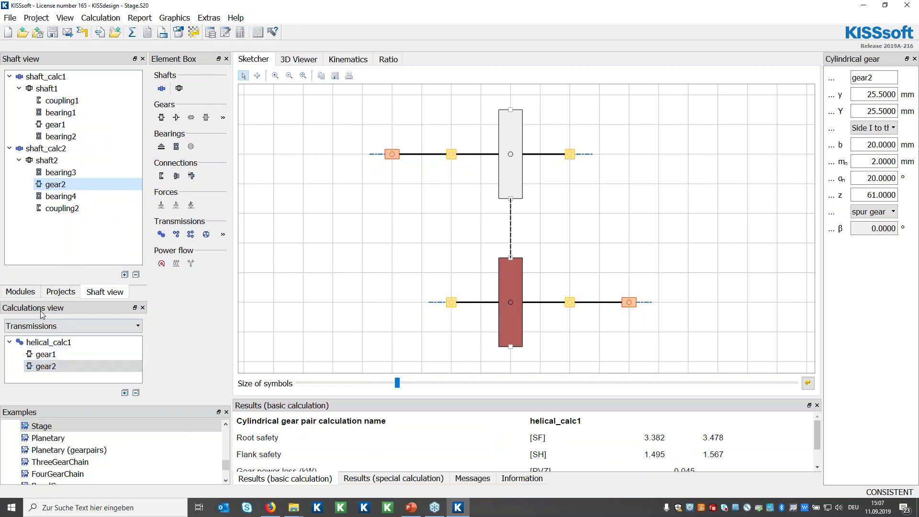
left_click(72, 340)
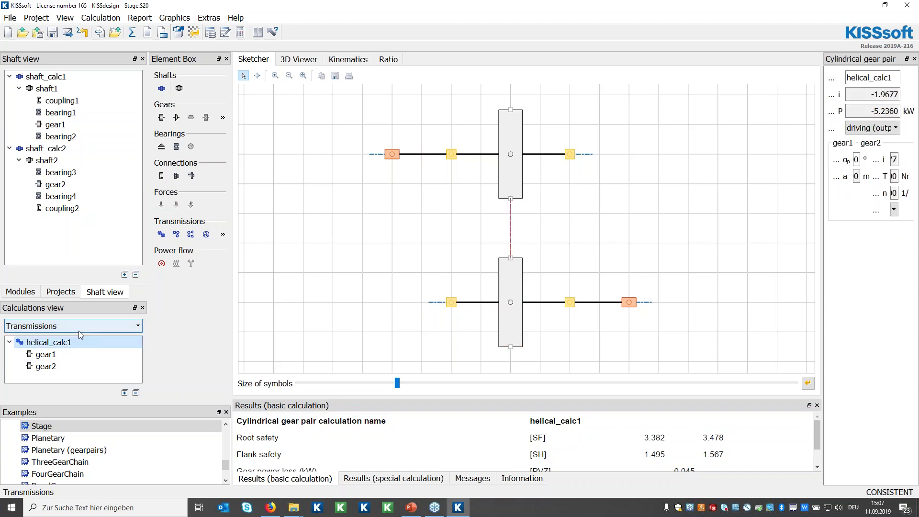
left_click(46, 354)
left_click(48, 366)
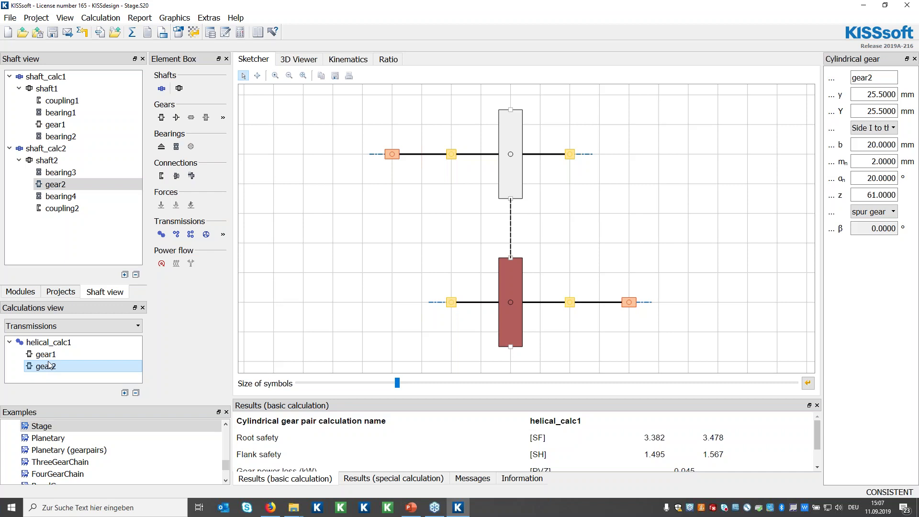
Review the Power flow and Switching elements categories in the calculations view, ending with the Bearing category
left_click(108, 331)
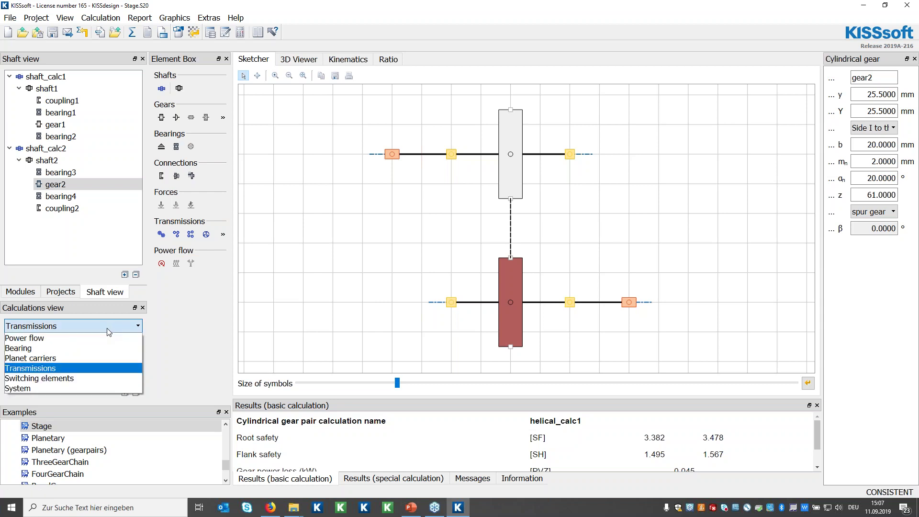
left_click(36, 339)
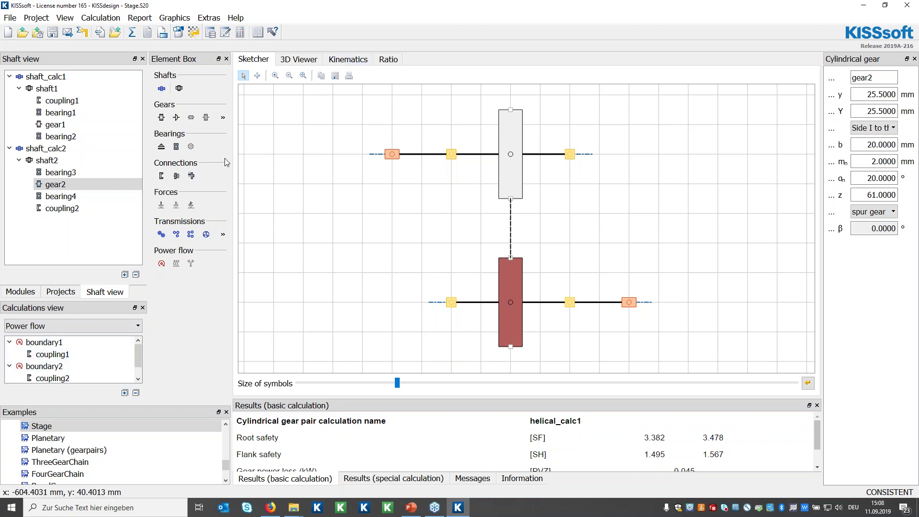
left_click(85, 327)
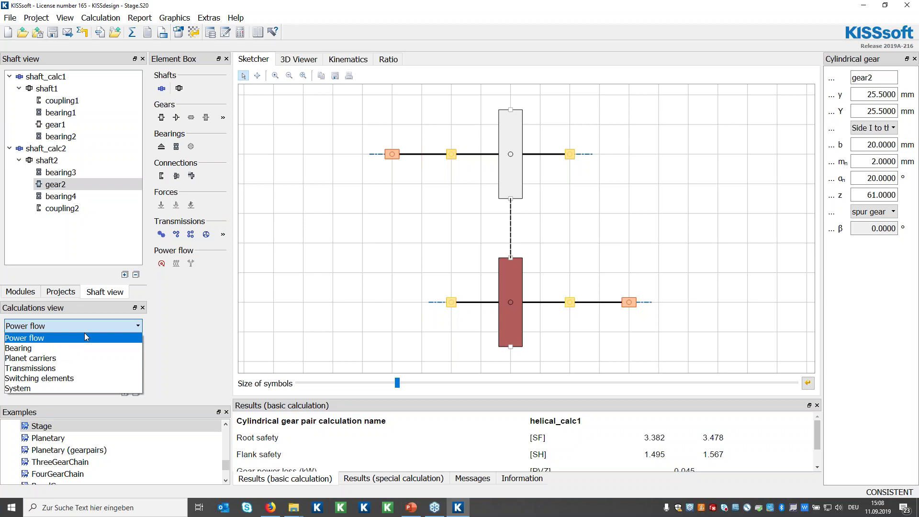
left_click(67, 378)
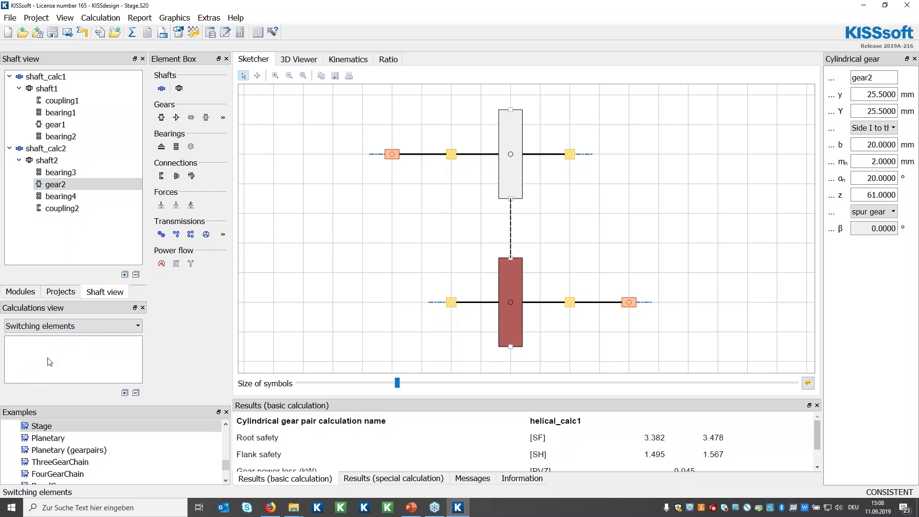
left_click(65, 332)
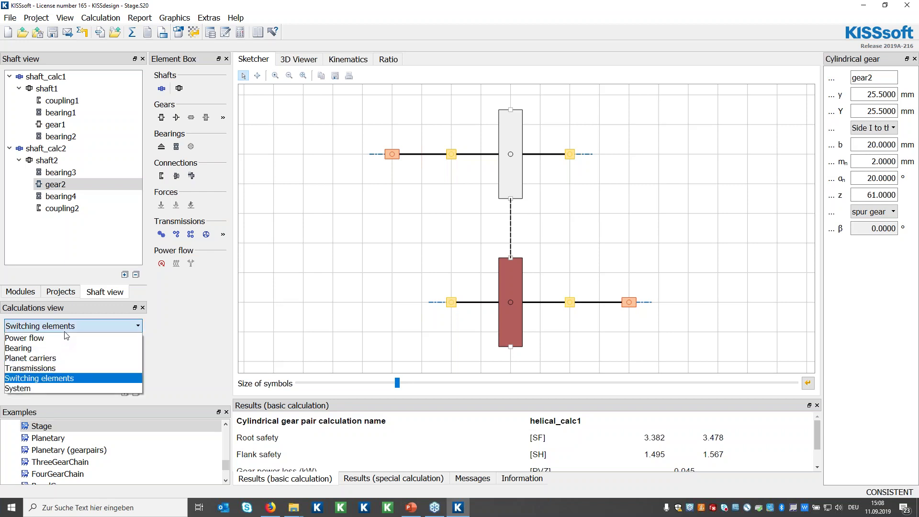
left_click(138, 349)
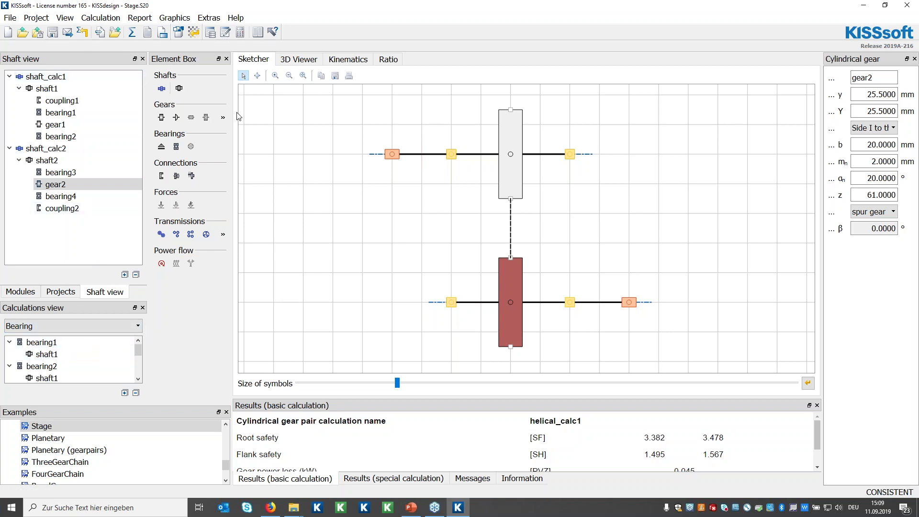
Widen the element box and move the shaft_calc2 group closer to shaft_calc1 in the sketch, ending in selection mode
left_click_drag(234, 115, 252, 106)
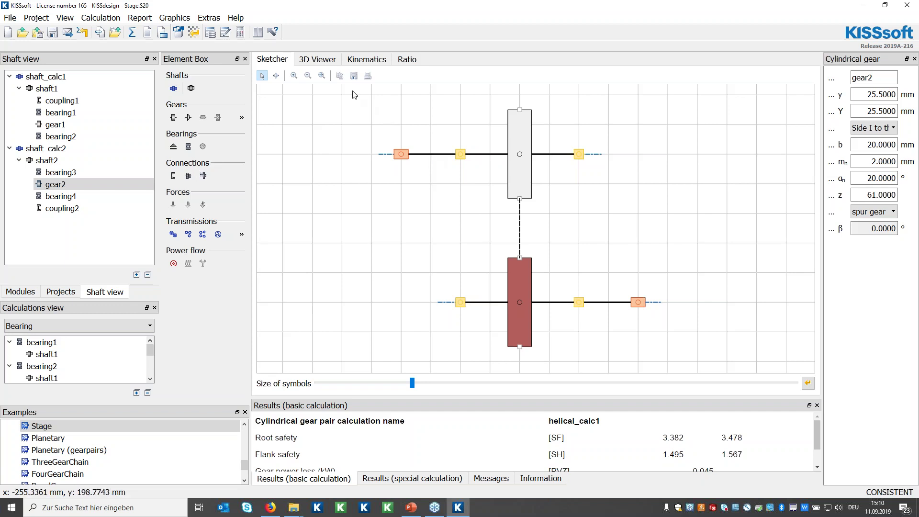
left_click(277, 77)
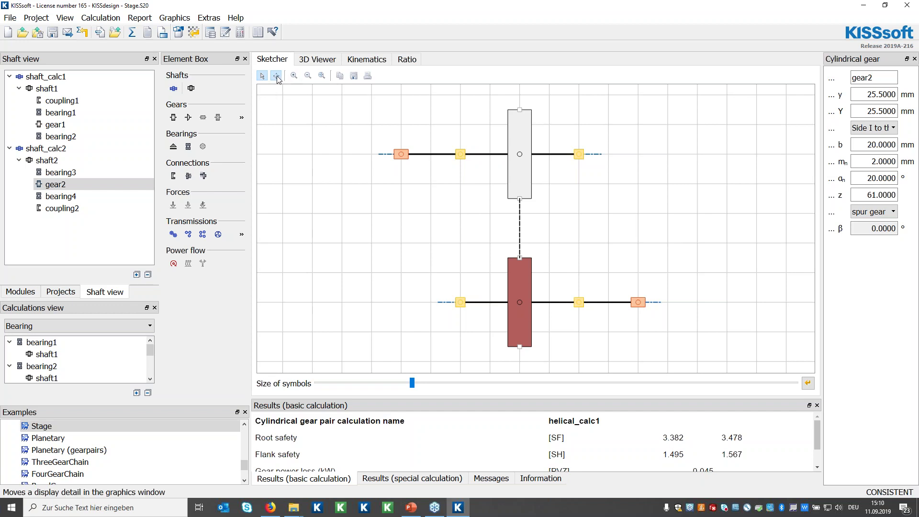
left_click(393, 154)
mouse_move(393, 154)
left_mouse_down()
mouse_move(453, 154)
mouse_move(386, 154)
left_mouse_up()
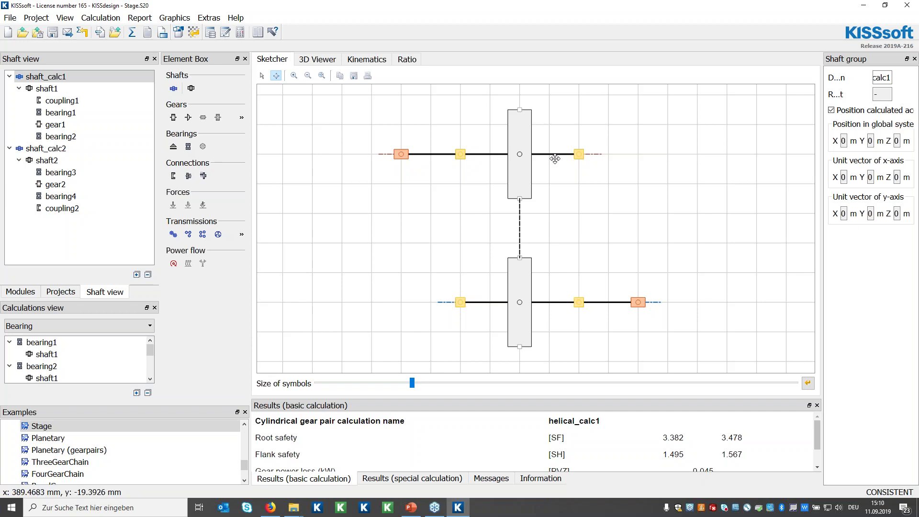
mouse_move(580, 154)
left_mouse_down()
mouse_move(632, 153)
mouse_move(580, 152)
left_mouse_up()
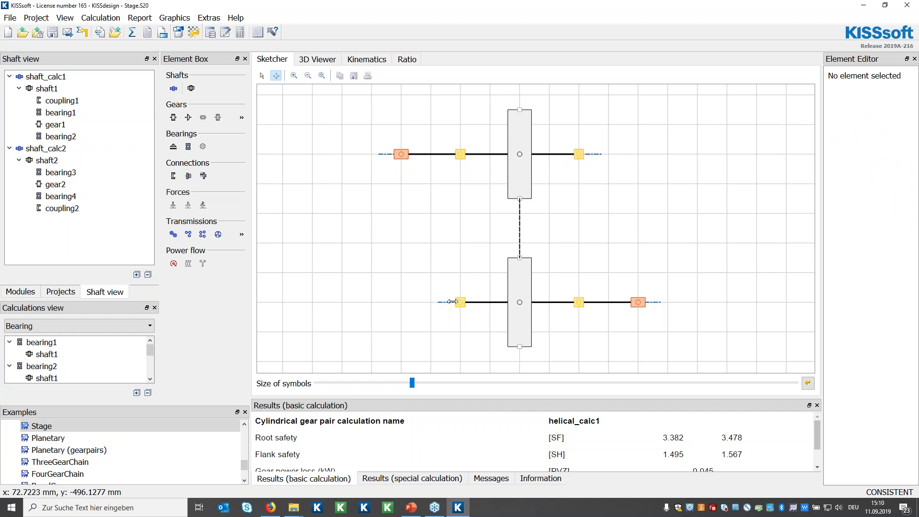
left_click_drag(448, 303, 454, 281)
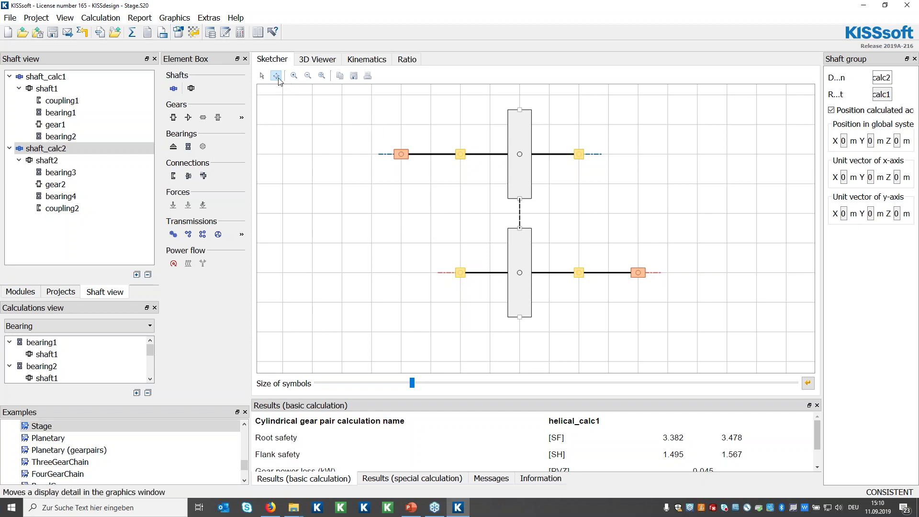
left_click(262, 75)
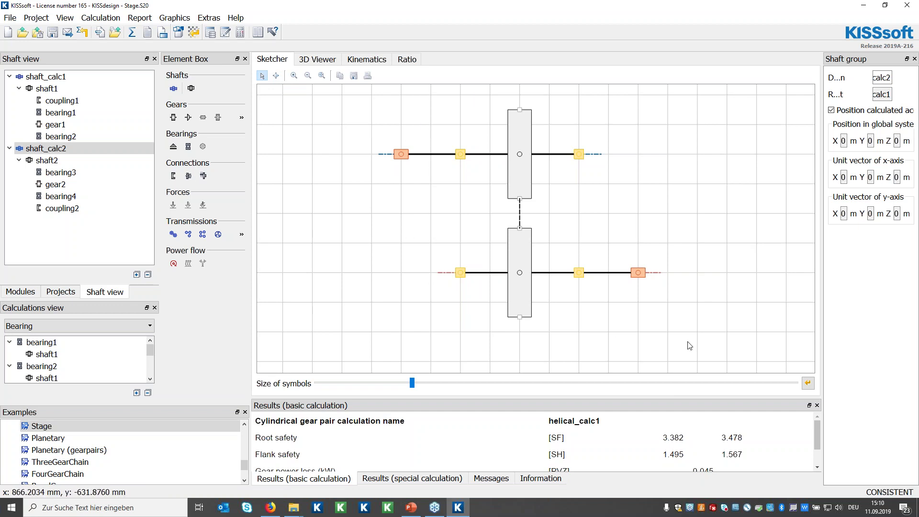
Inspect the gear stage in 3D with the cut view in the Z-Y, X-Y and Z-X planes, ending with the cut view off
left_click(322, 60)
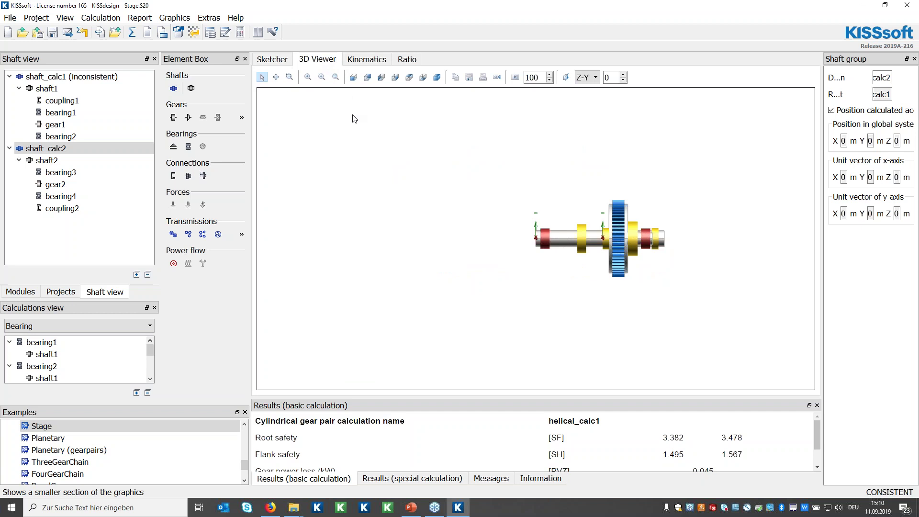
left_click_drag(546, 219, 662, 231)
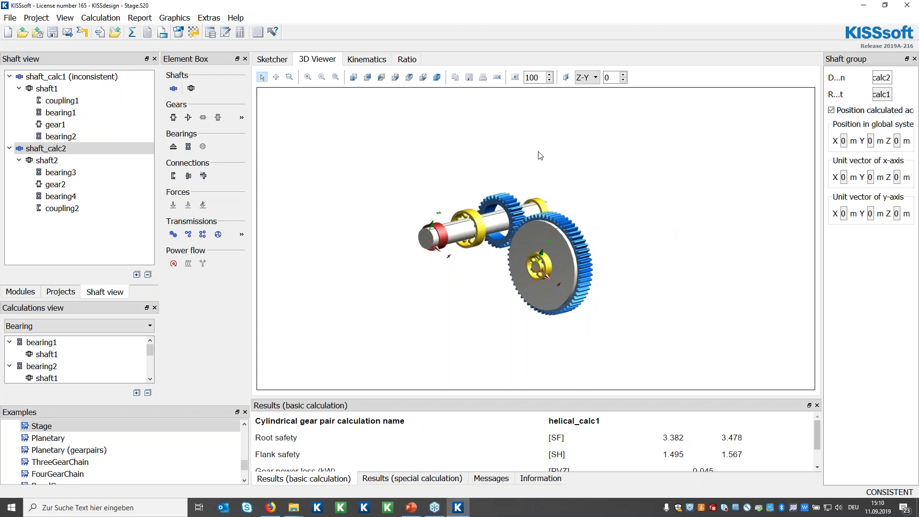
left_click(567, 78)
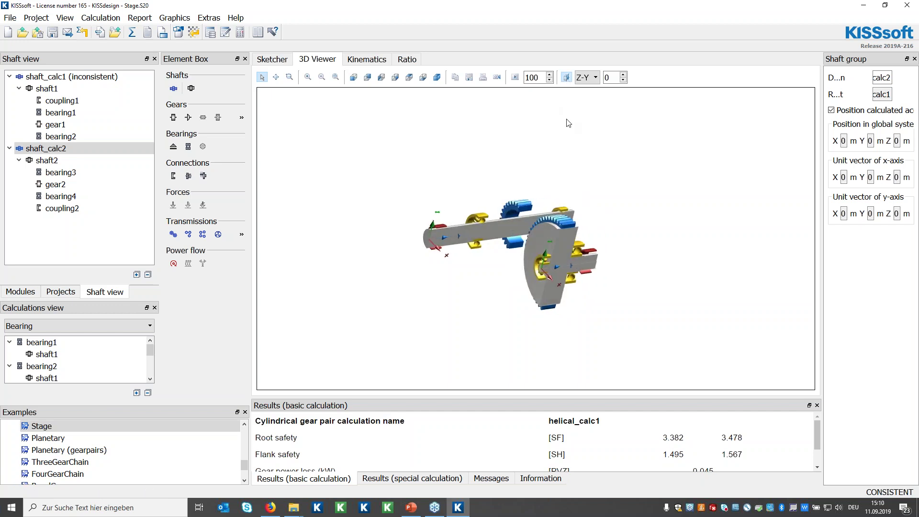
left_click(597, 79)
left_click(585, 99)
left_click(585, 78)
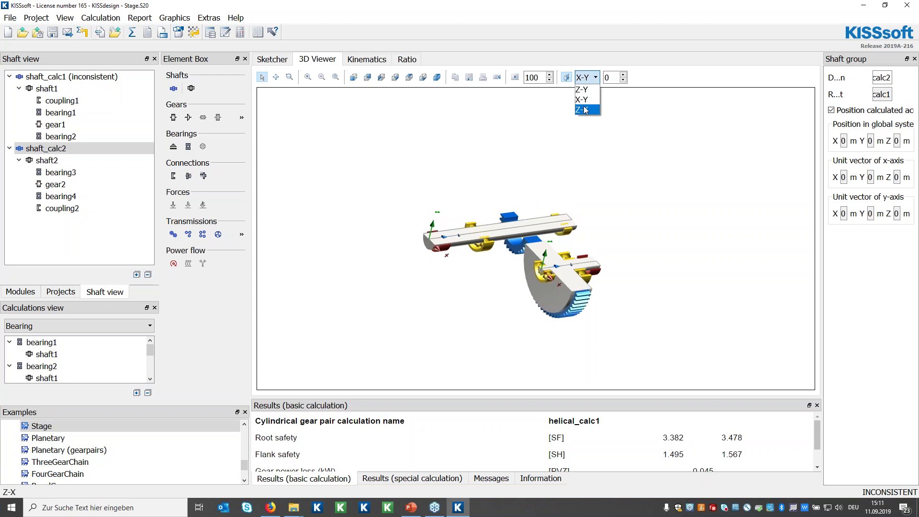
left_click(585, 110)
left_click(569, 78)
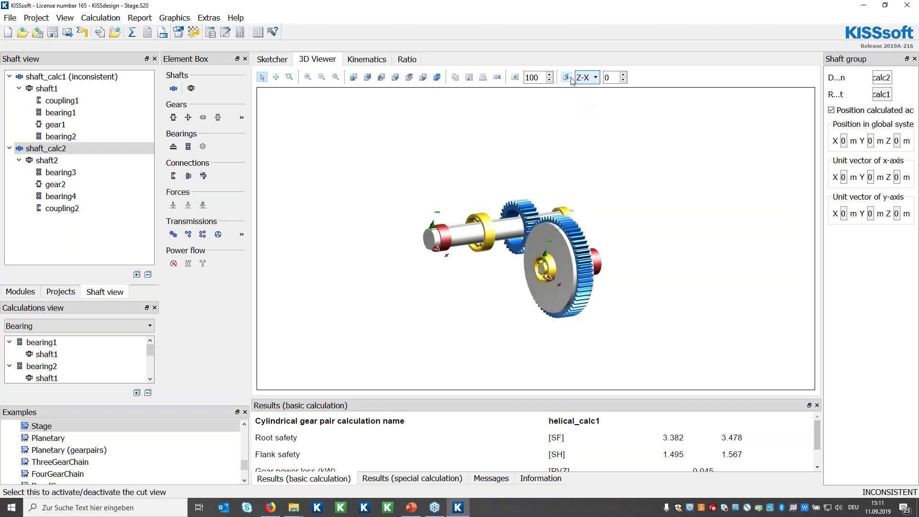
Record a video of the gear stage's 3D animation, save it as Video.mp4 on the Desktop, and stop the animation
left_click(515, 77)
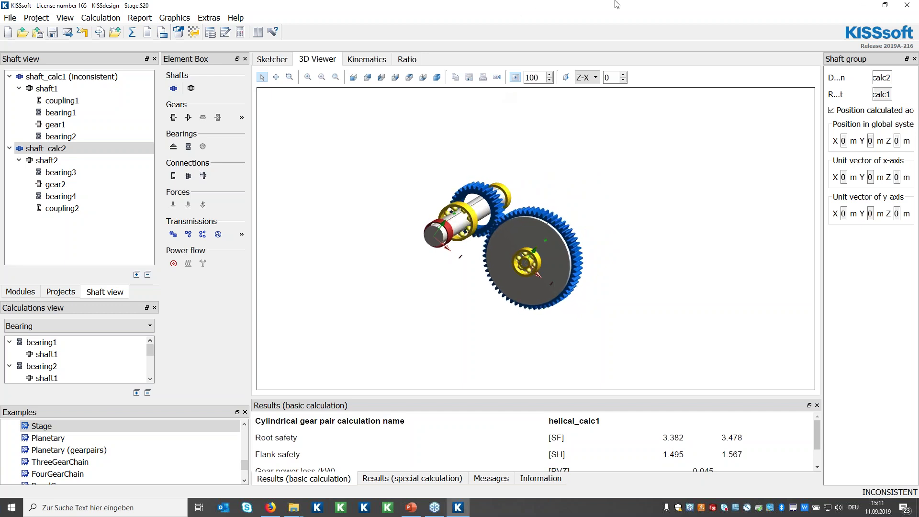
left_click(498, 77)
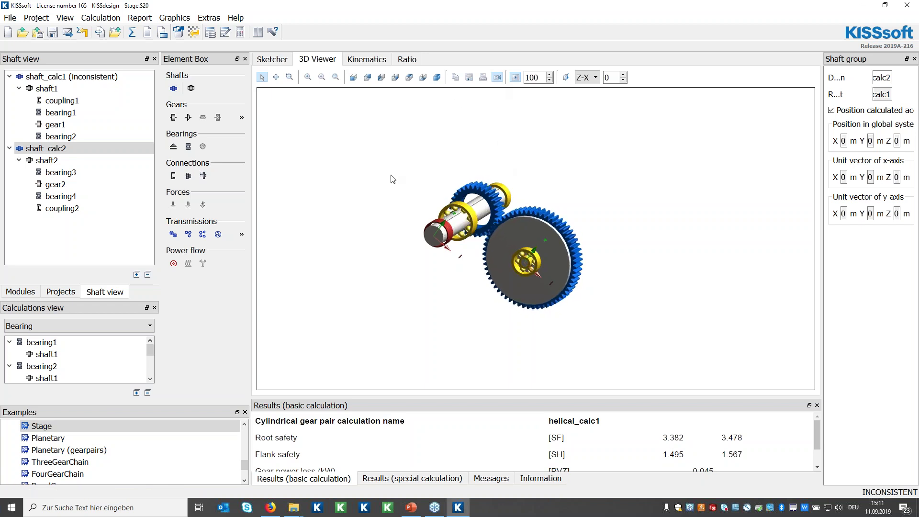
left_click(497, 78)
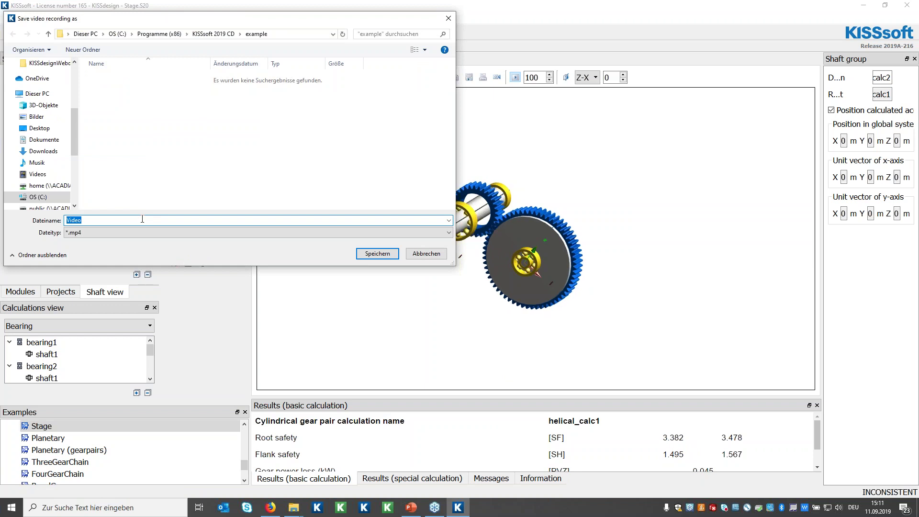
scroll(74, 139, "up", 4)
left_click(39, 82)
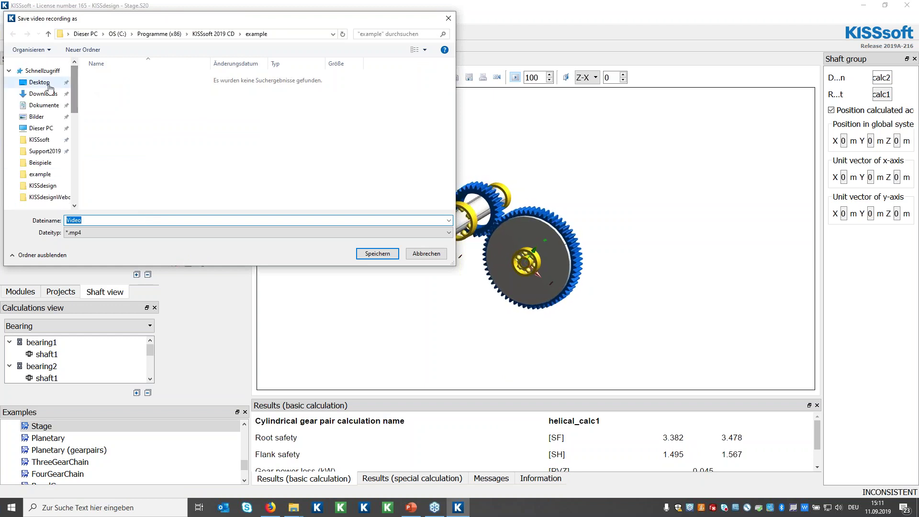
left_click(377, 253)
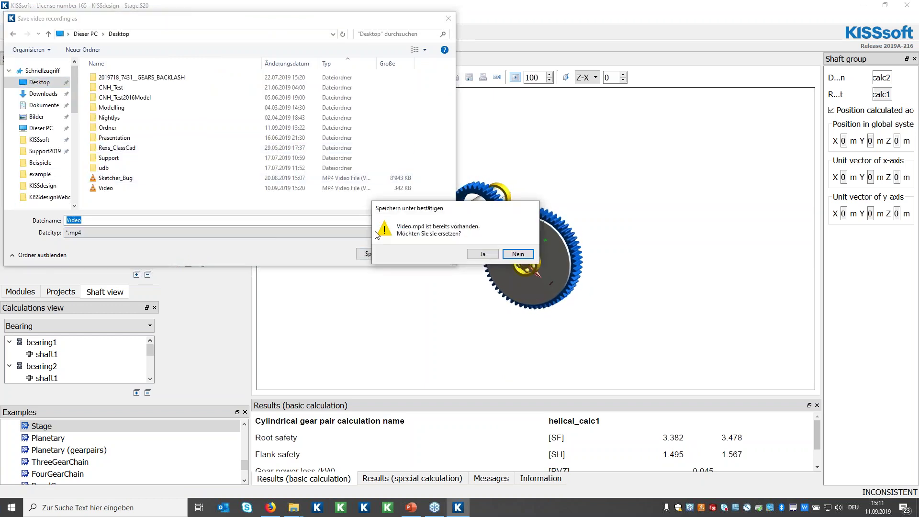
key("Return")
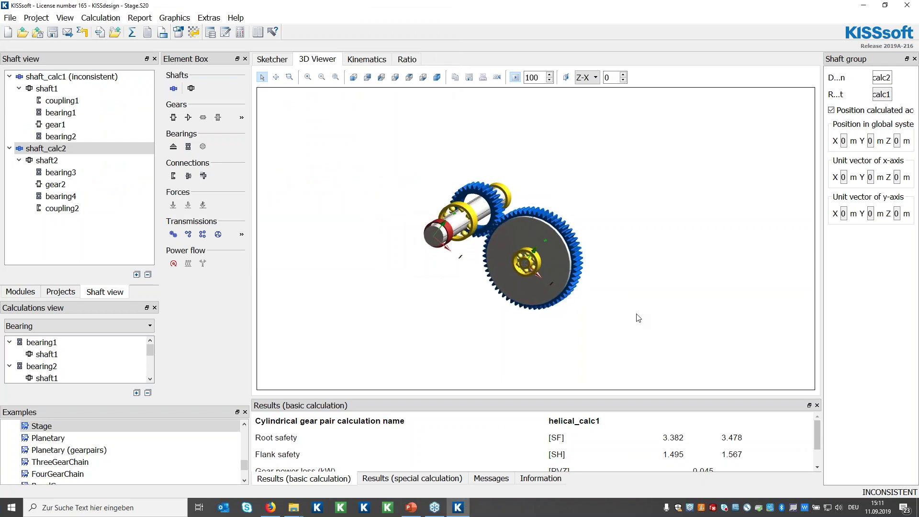
left_click(514, 78)
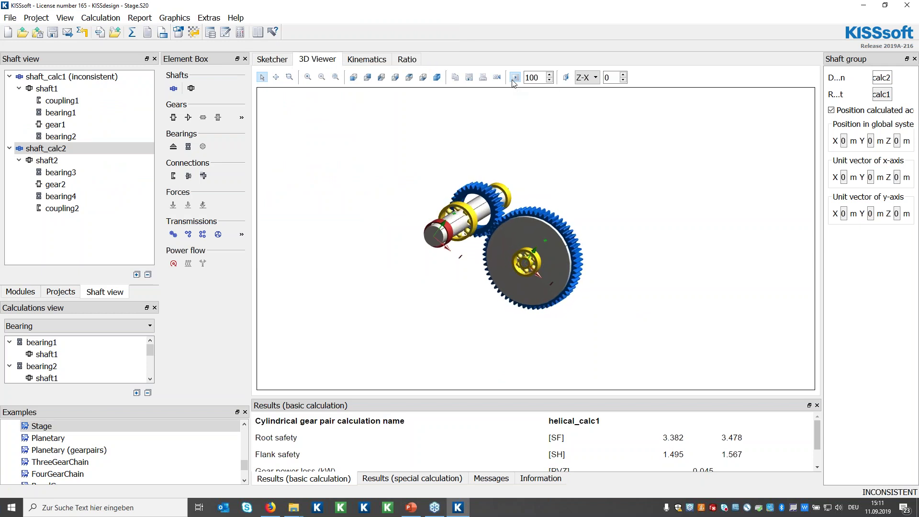
left_click_drag(524, 172, 484, 147)
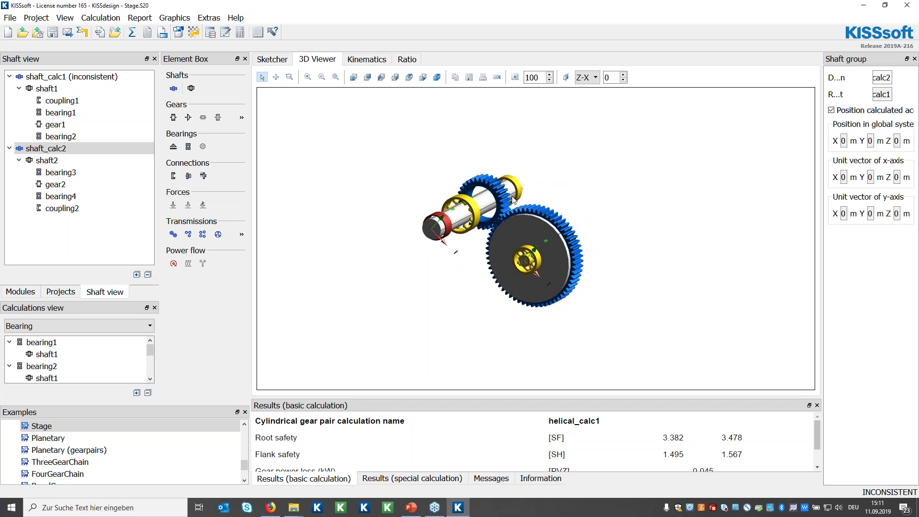
Examine the power flow kinematics table and the gear pair ratio table, and return to the sketch
left_click(366, 58)
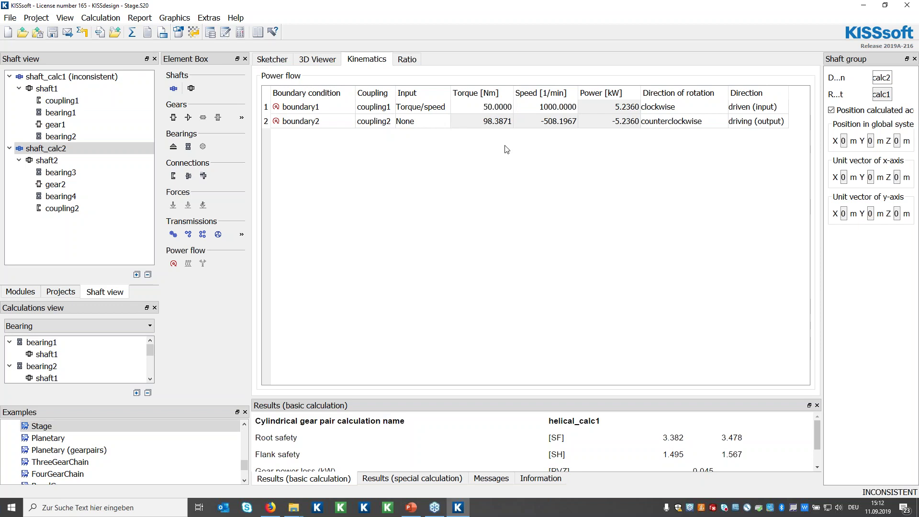
left_click(404, 63)
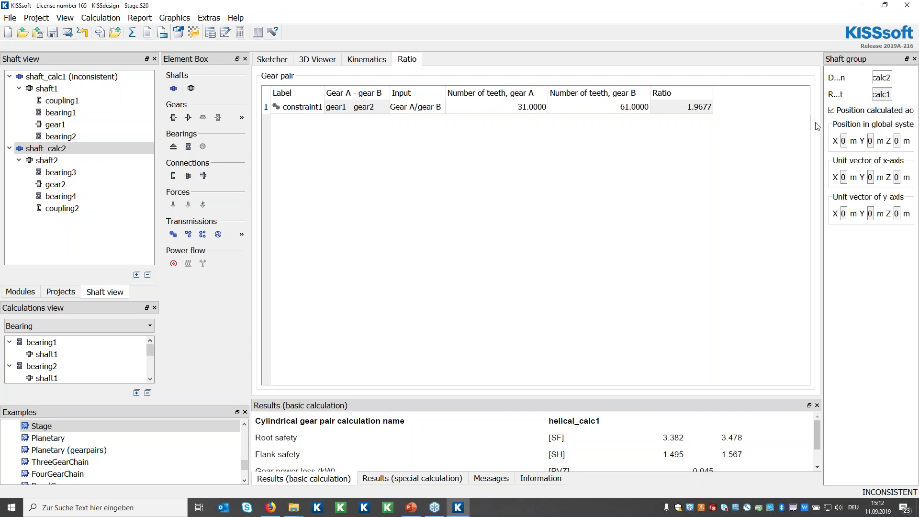
left_click(272, 59)
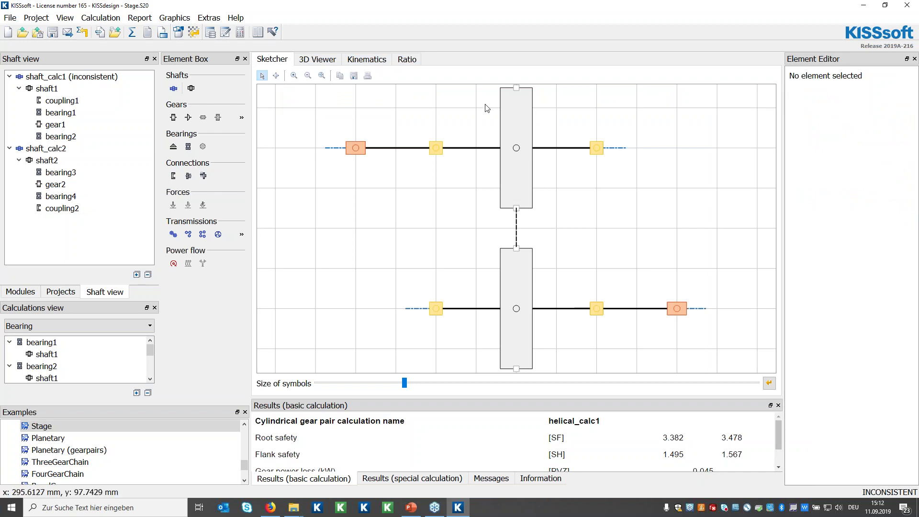
Widen the element editor to show full property labels, and examine the properties of shaft_calc1, shaft1, bearing1 and gear1
left_click(57, 81)
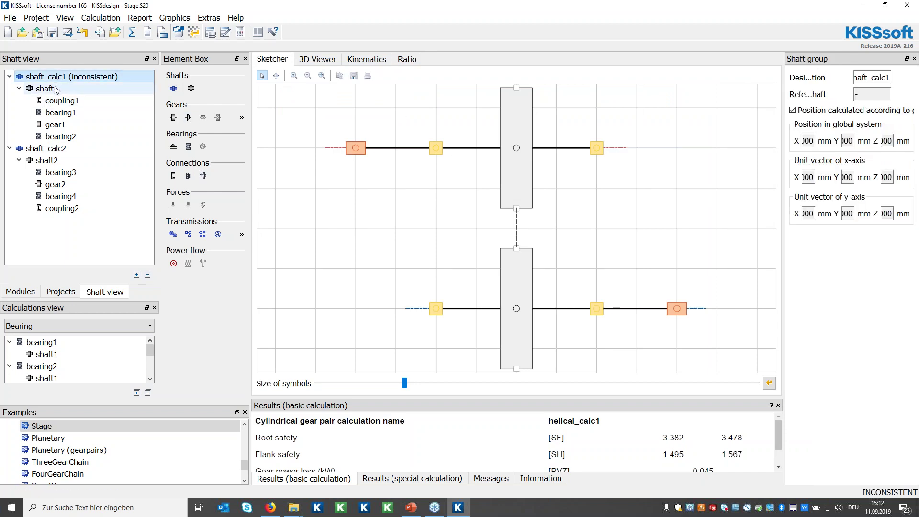
left_click(56, 90)
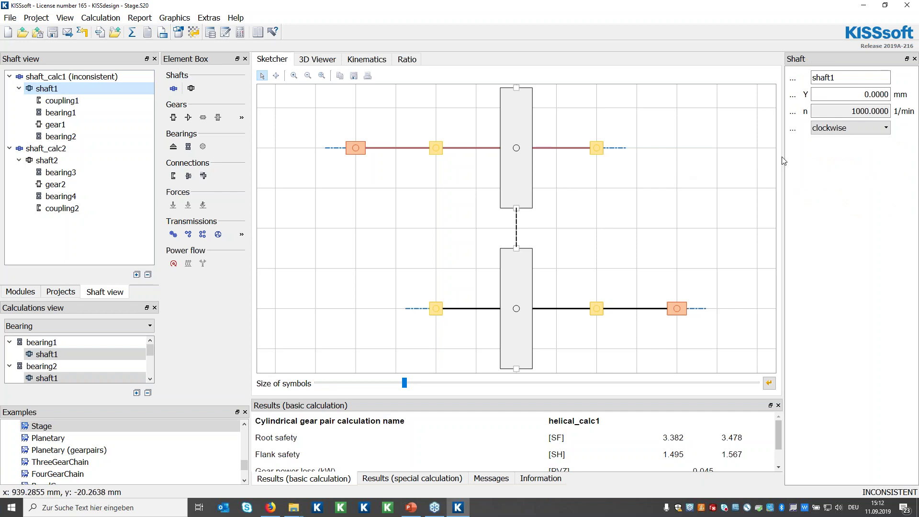
left_click_drag(782, 156, 618, 158)
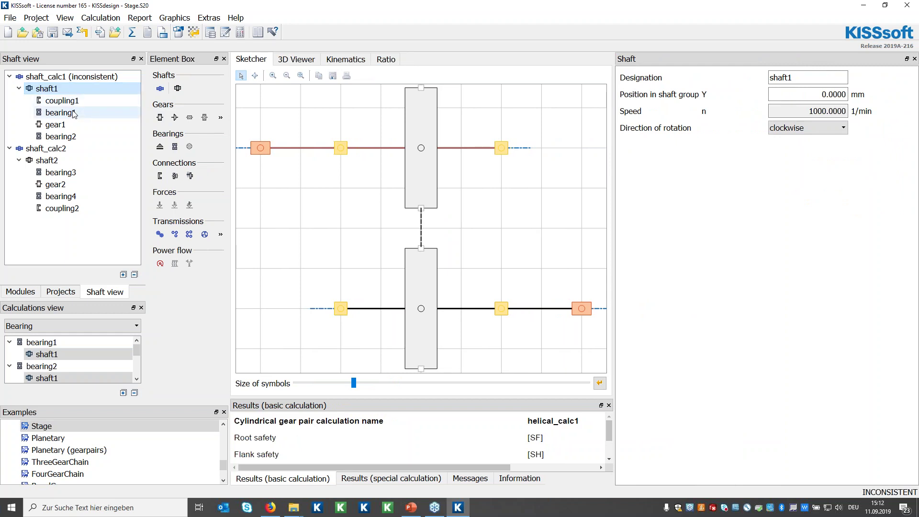
left_click(72, 113)
left_click(70, 125)
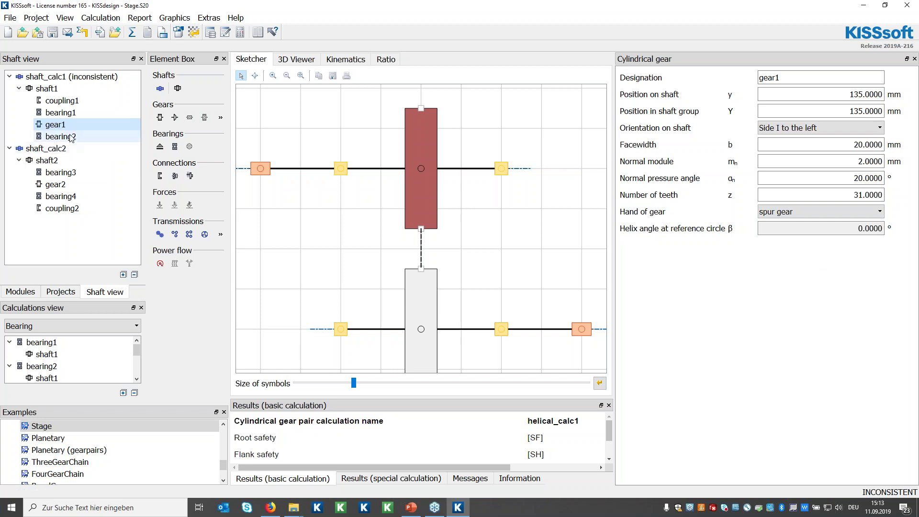
Examine the properties of coupling1, bearing1 and bearing2, then narrow the element editor and enlarge the results area
left_click(60, 100)
left_click(56, 112)
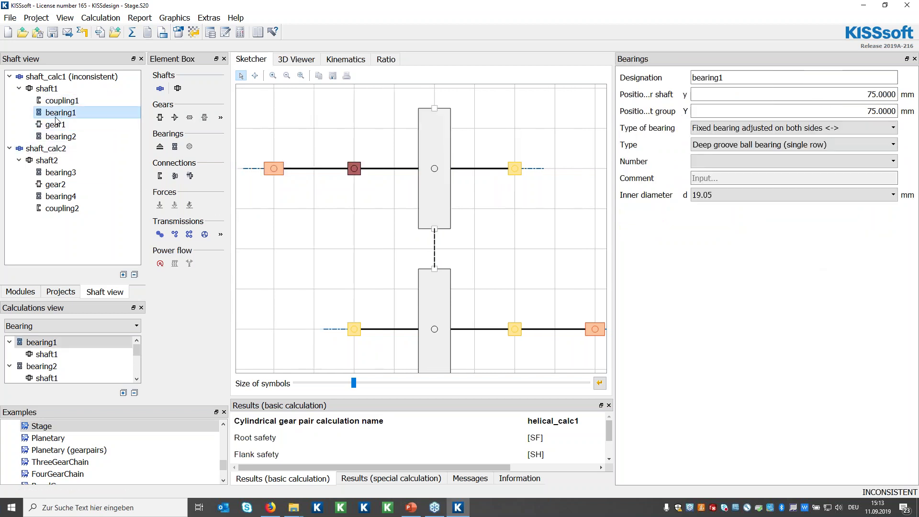
left_click(55, 137)
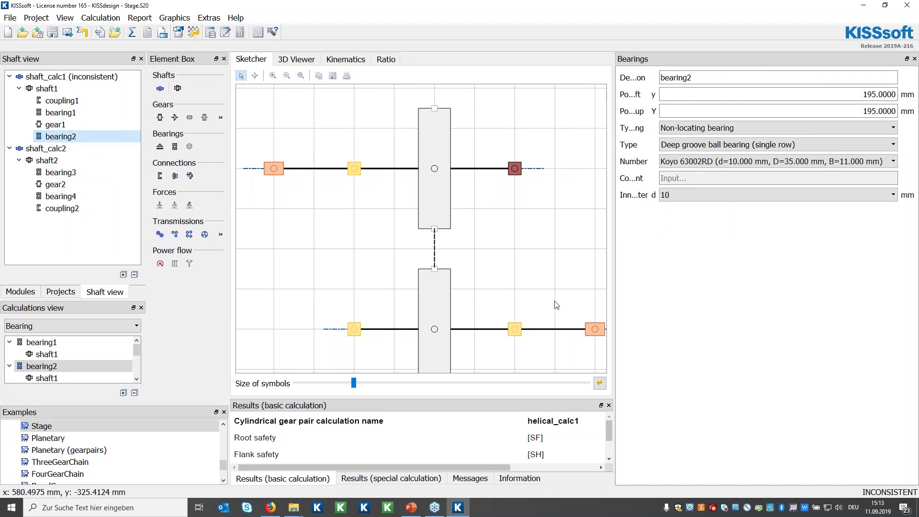
left_click_drag(614, 290, 745, 296)
mouse_move(533, 397)
left_mouse_down()
mouse_move(533, 293)
mouse_move(532, 324)
left_mouse_up()
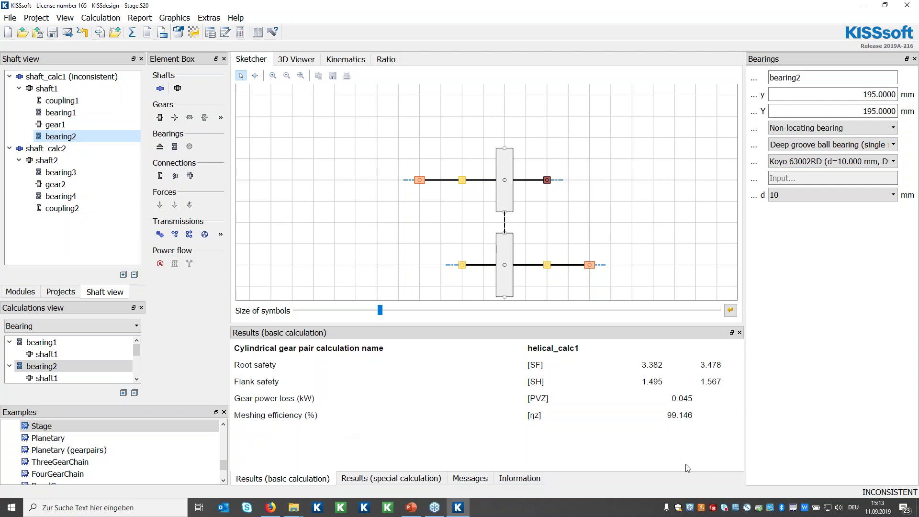
Check the Webdemo topics slide in PowerPoint, return to KISSsoft and start a new empty KISSdesign model
left_click(411, 508)
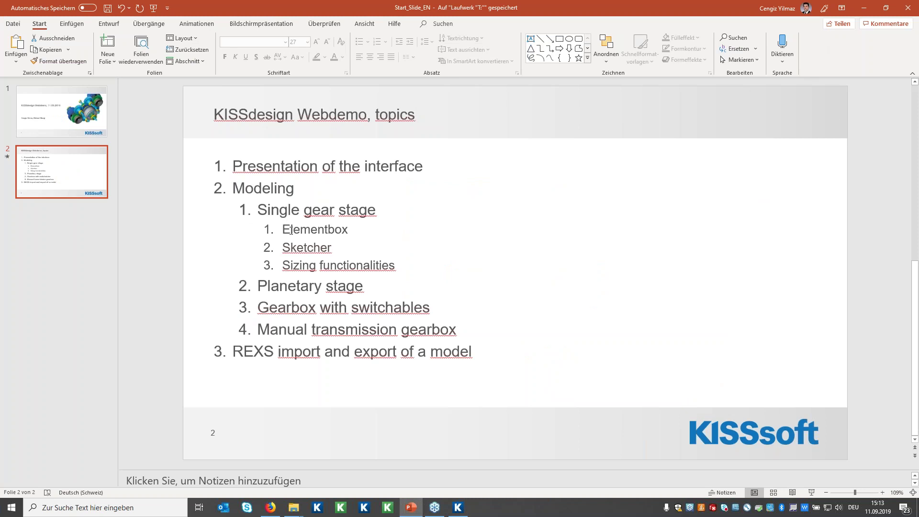
left_click(864, 7)
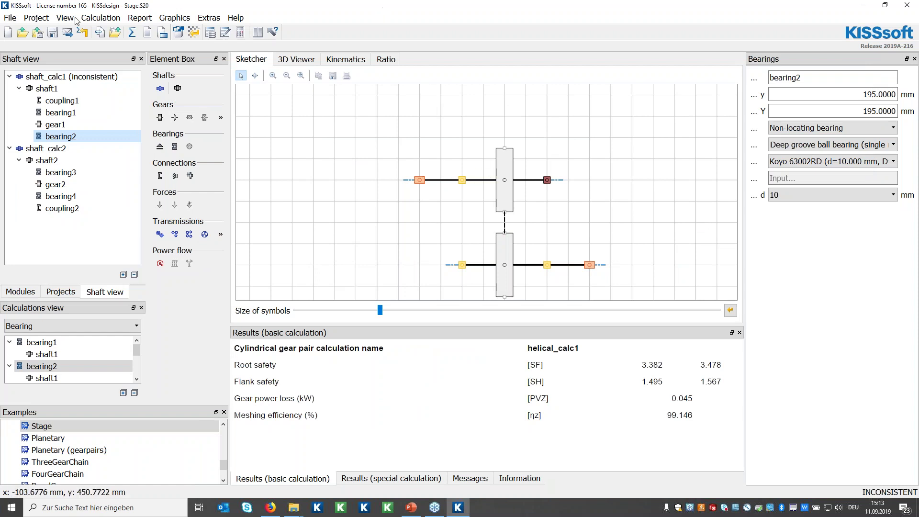
left_click(10, 33)
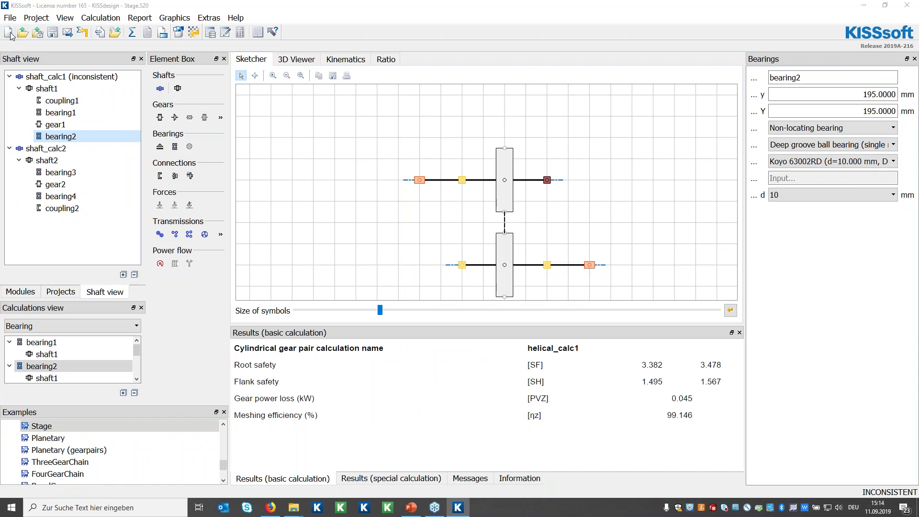
left_click(512, 268)
left_click(512, 268)
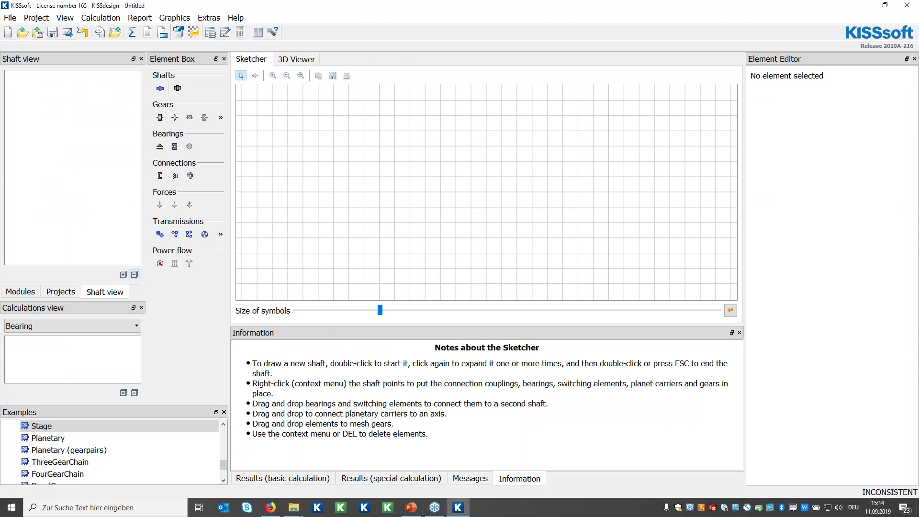
Create a shaft group and fit its shaft with a coupling, a rolling bearing, a cylindrical gear and a second rolling bearing
left_click(160, 91)
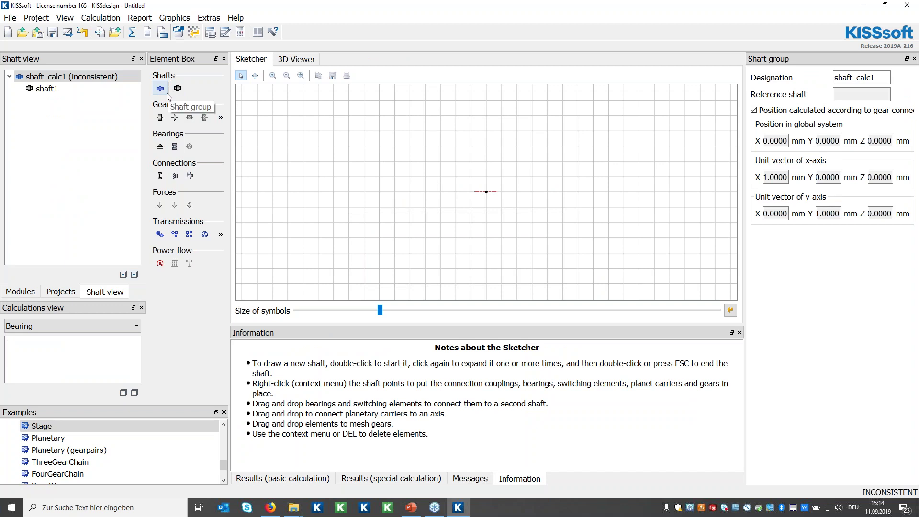
left_click(63, 91)
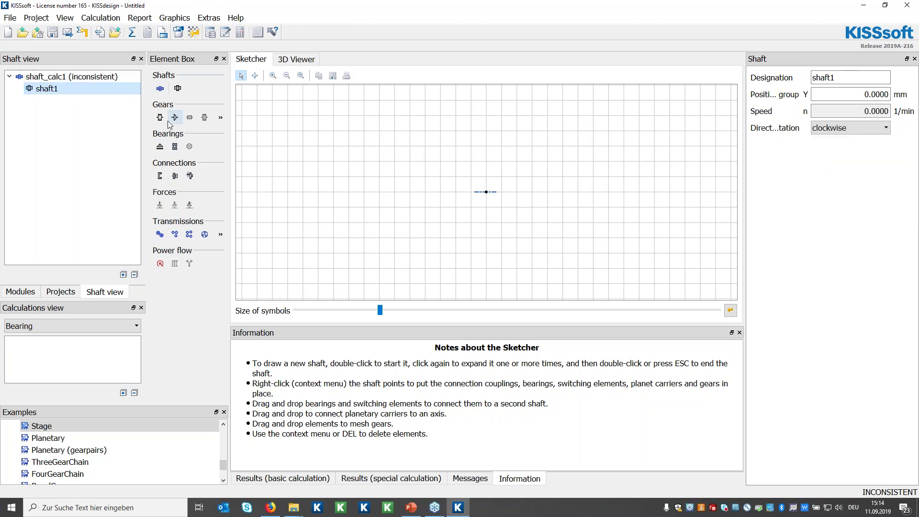
left_click(161, 176)
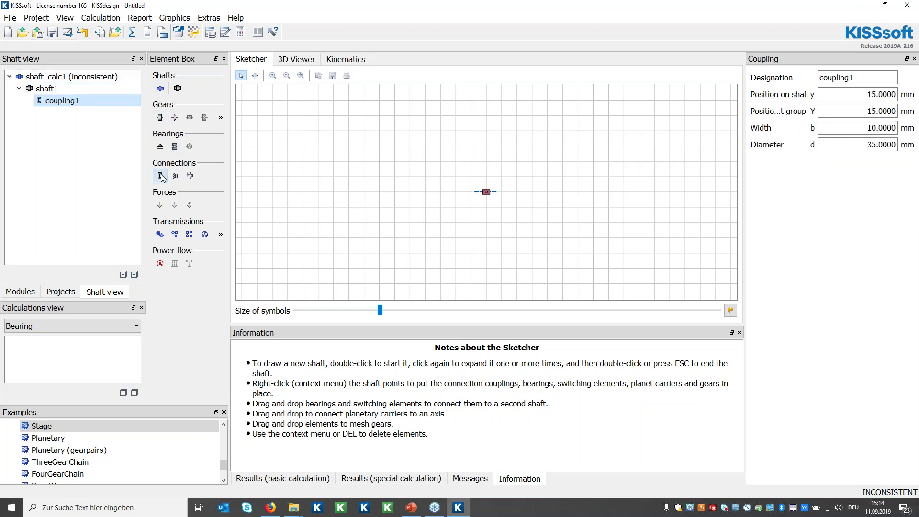
left_click(175, 147)
left_click(161, 118)
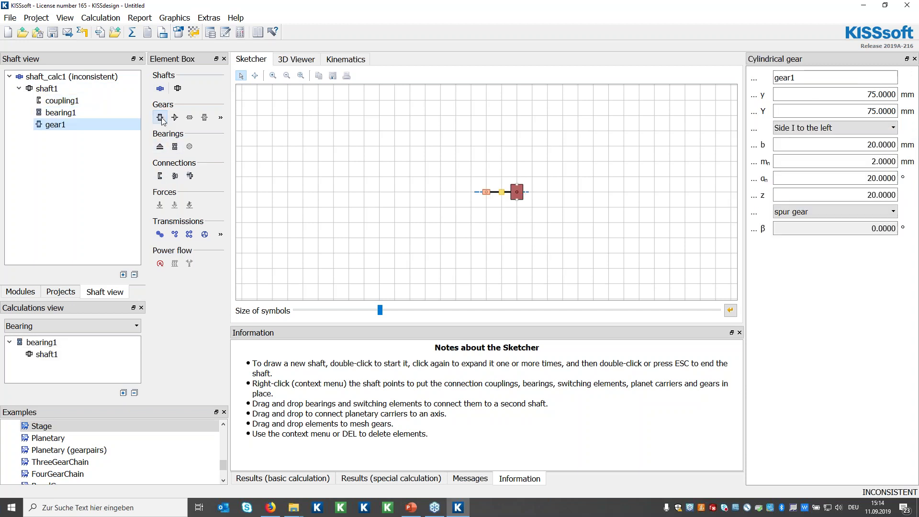
left_click(175, 146)
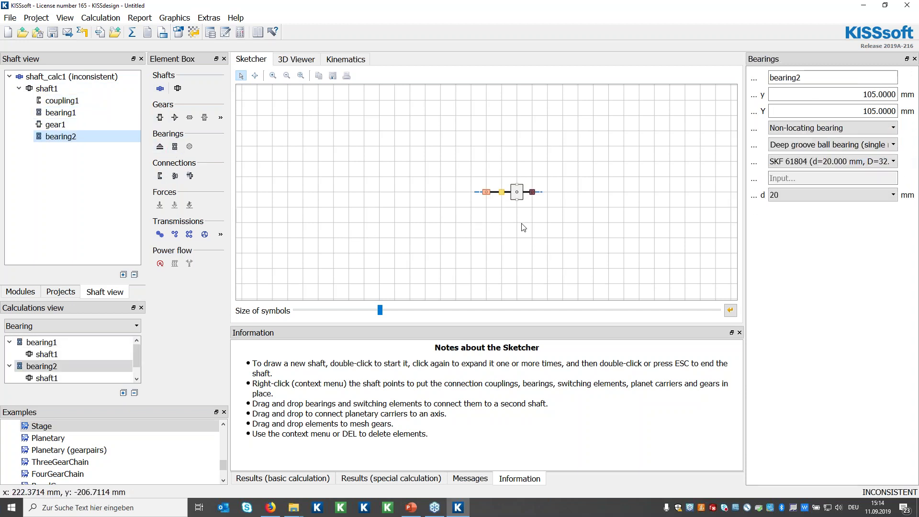
scroll(558, 191, "up", 4)
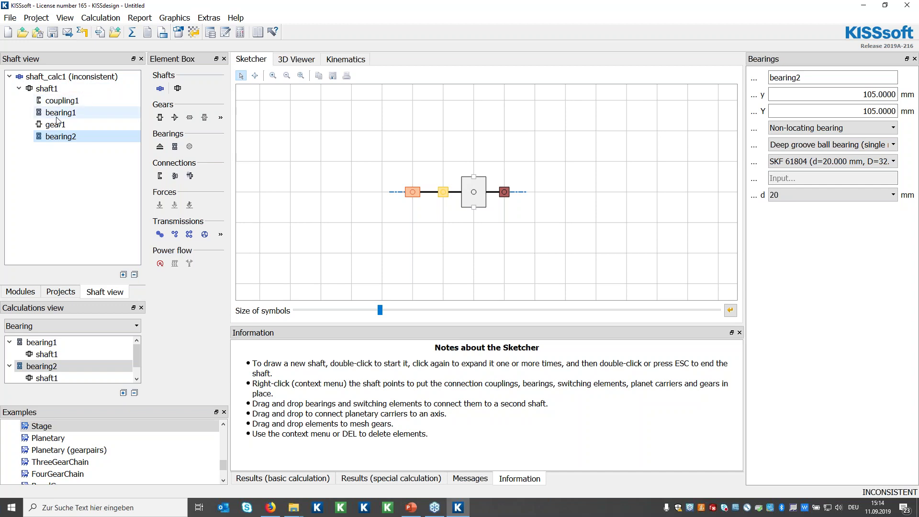
left_click(57, 91)
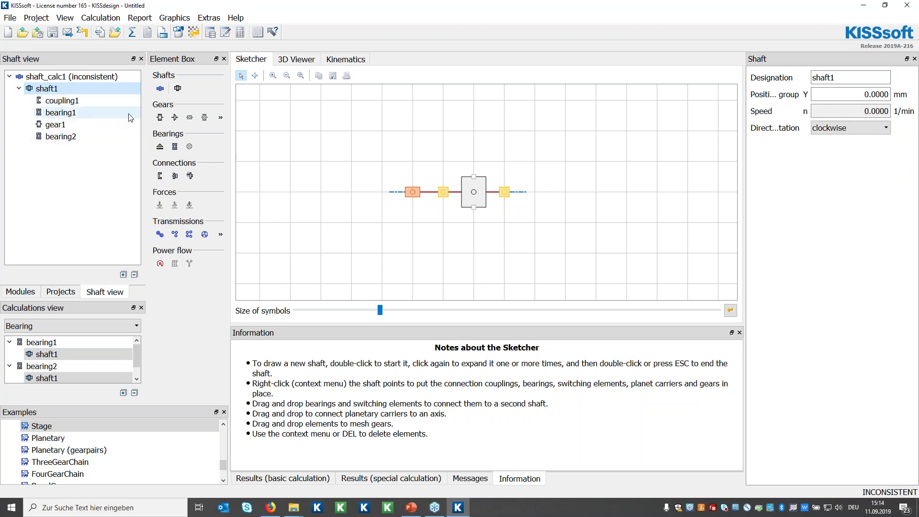
Add a second shaft group whose shaft carries a rolling bearing, a cylindrical gear, another rolling bearing and an end coupling
left_click(160, 89)
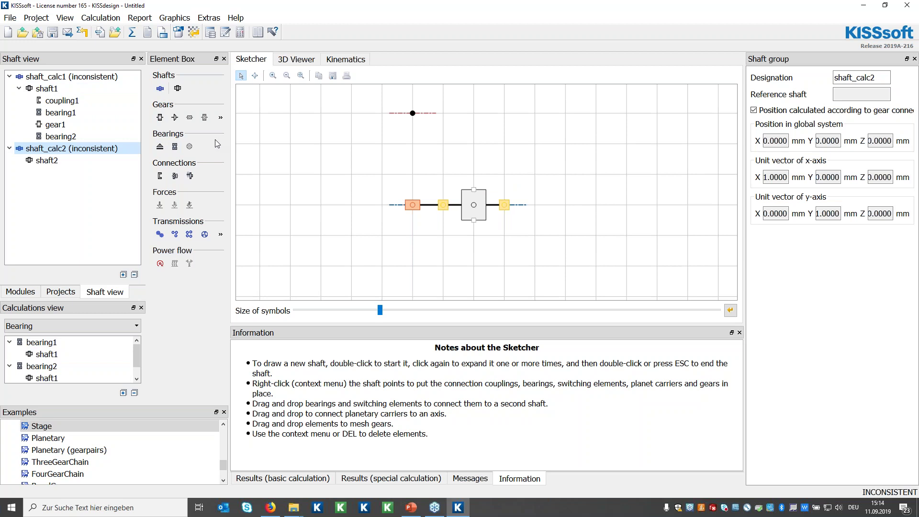
left_click(175, 146)
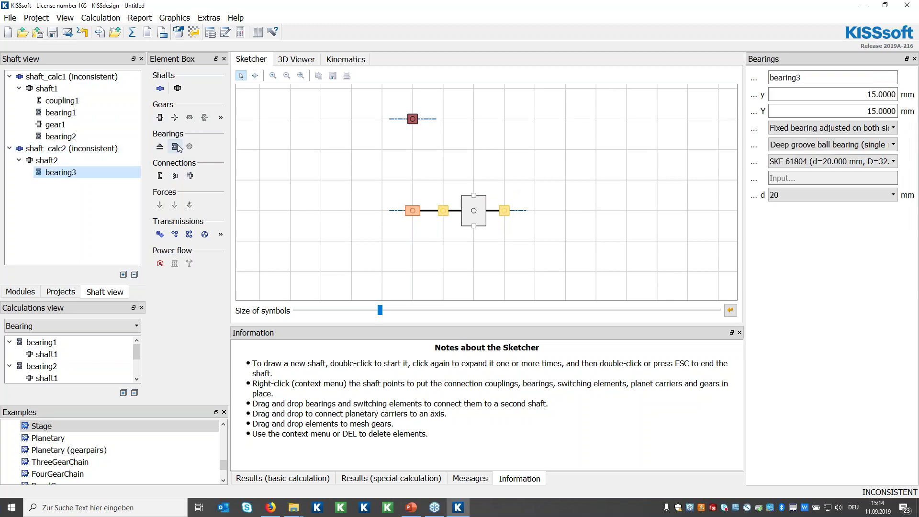
left_click(160, 117)
left_click(174, 149)
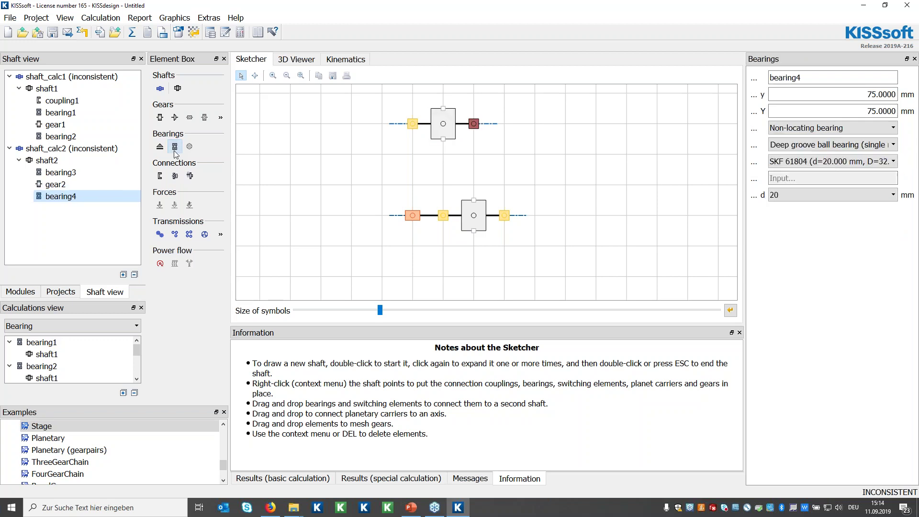
left_click(162, 177)
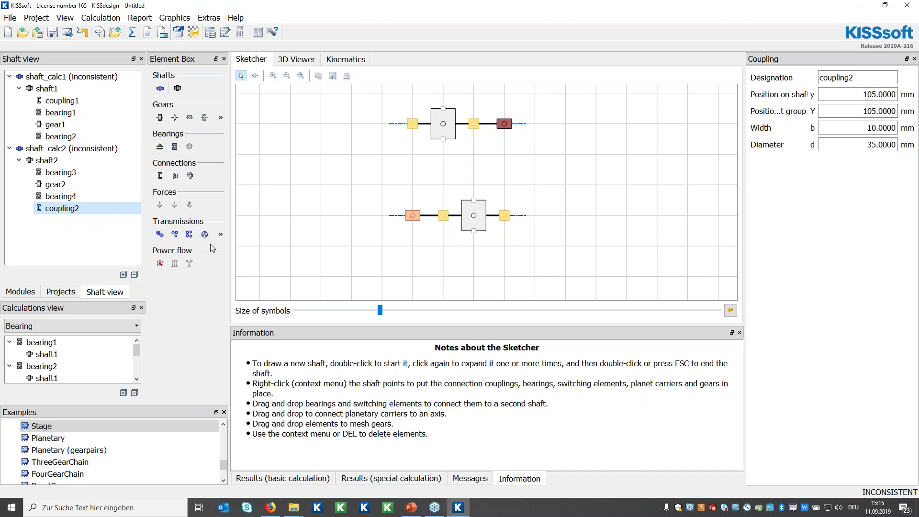
Add a cylindrical gear pair calculation, close the examples list, and assign gear1 and gear2 to the pair
left_click(160, 235)
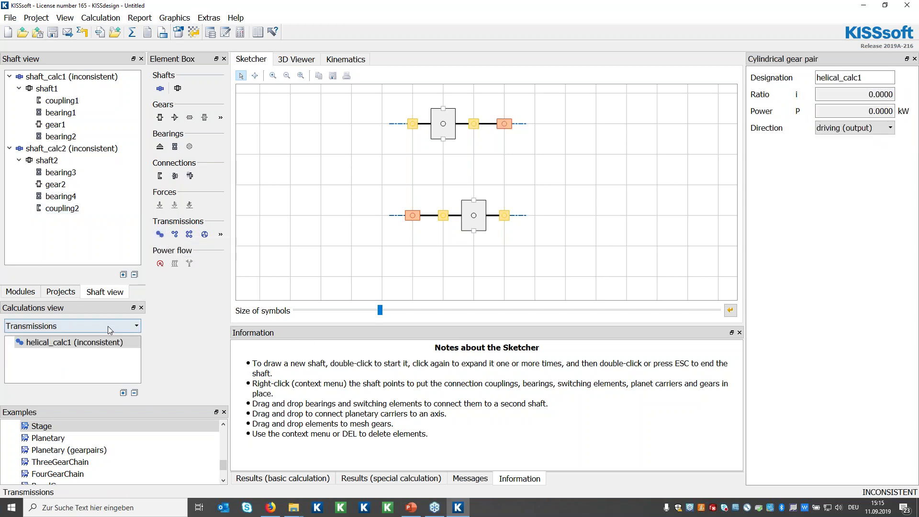
left_click(224, 412)
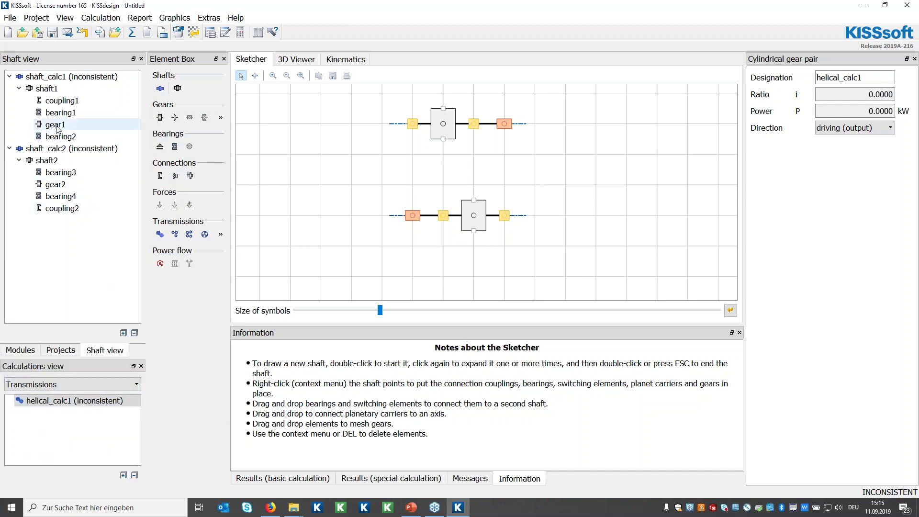
left_click_drag(47, 127, 57, 404)
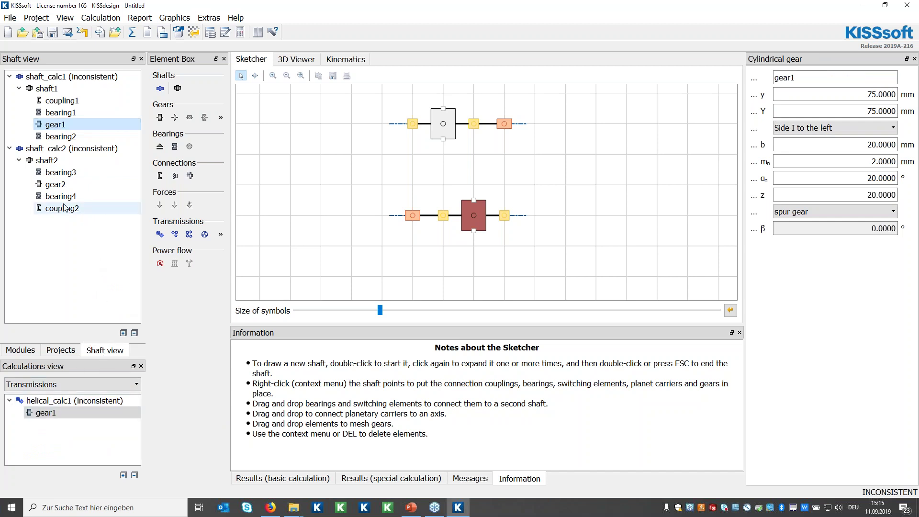
left_click_drag(56, 189, 66, 402)
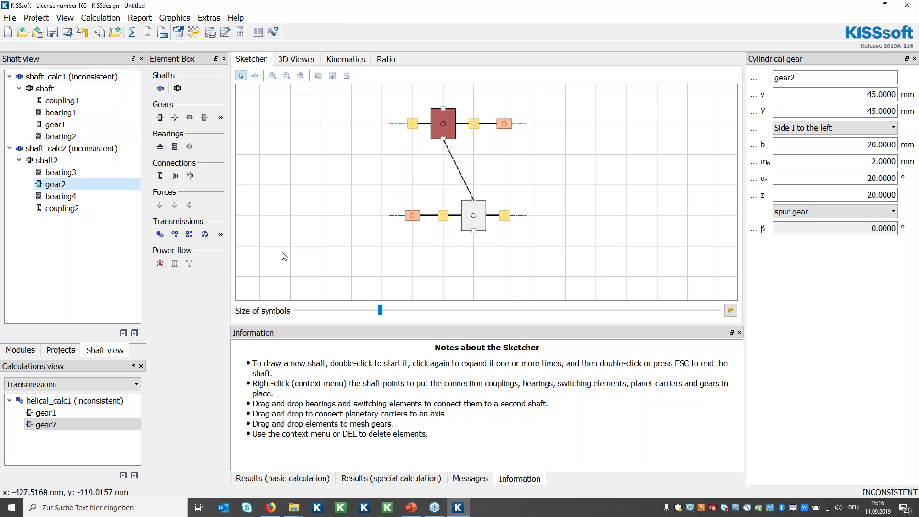
Examine the bearing list and the power flow boundaries in the calculations structure
left_click(56, 384)
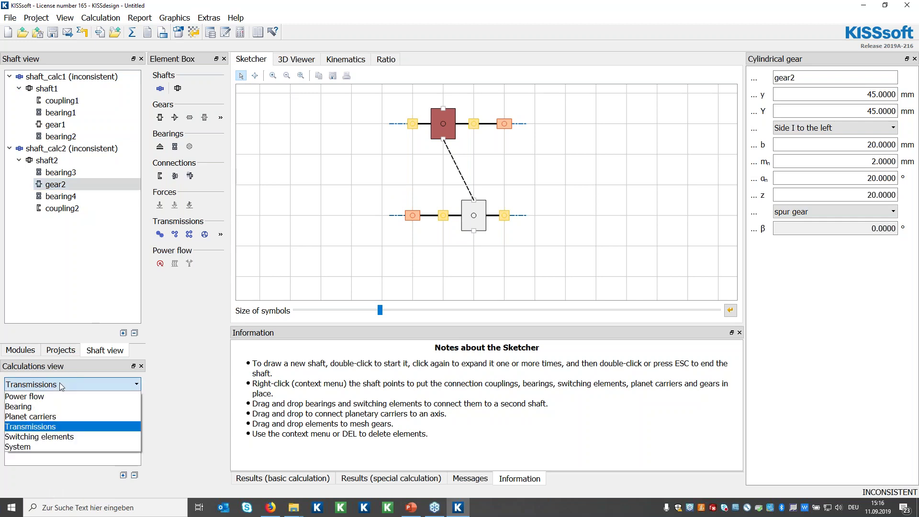
left_click(52, 406)
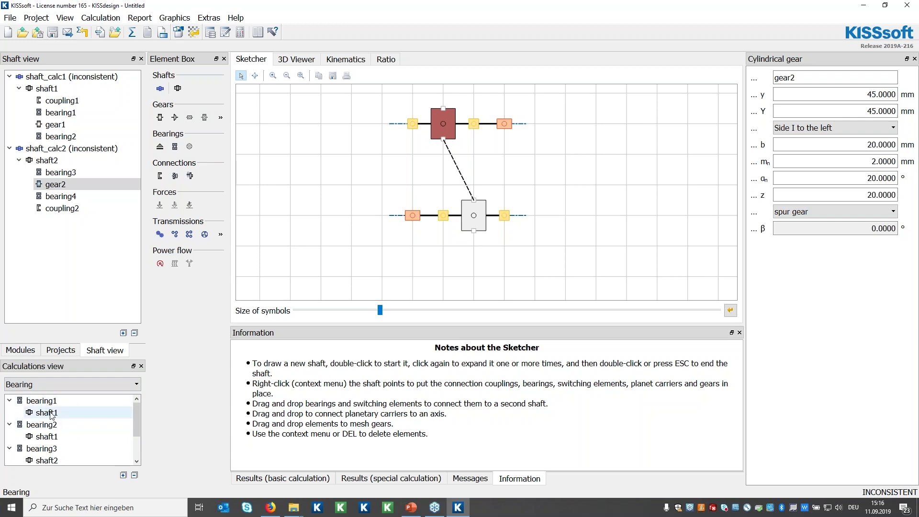
left_click(64, 385)
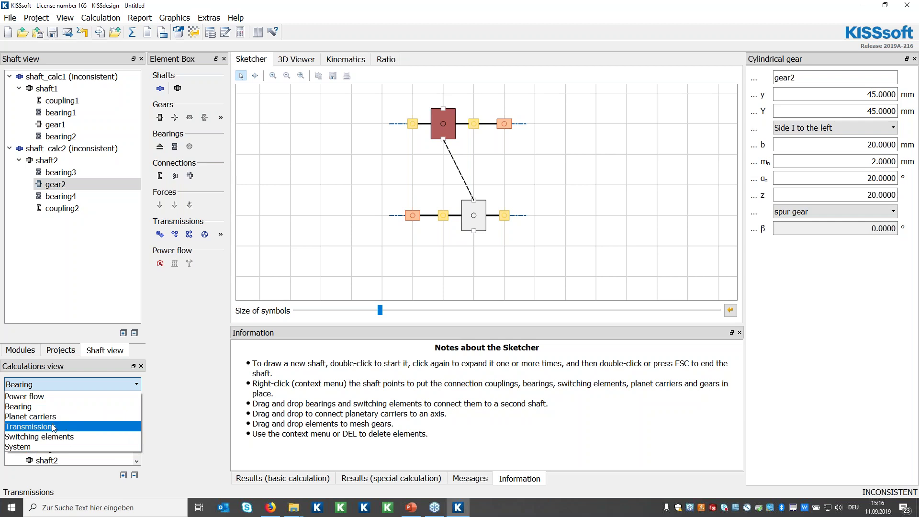
left_click(58, 397)
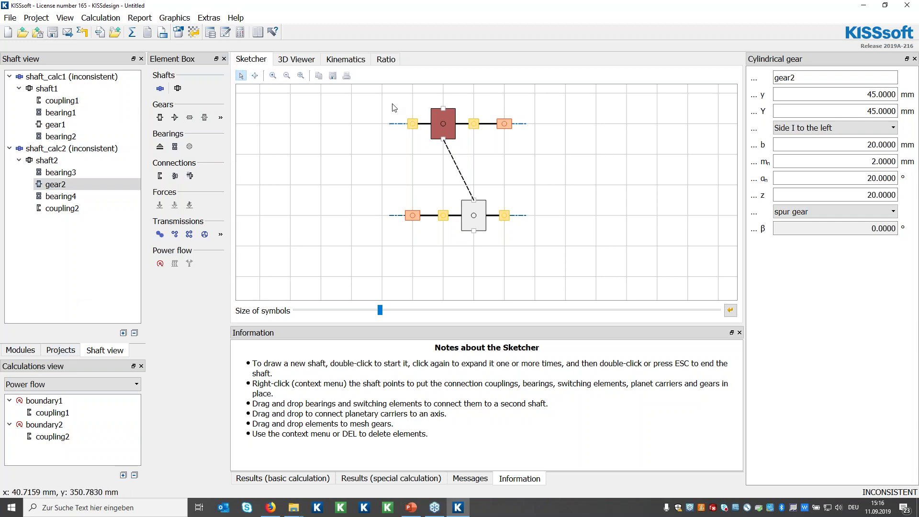
Shift shaft_calc1 along its axis in the sketch to align gear1 with gear2, and view the stage in 3D
left_click(255, 75)
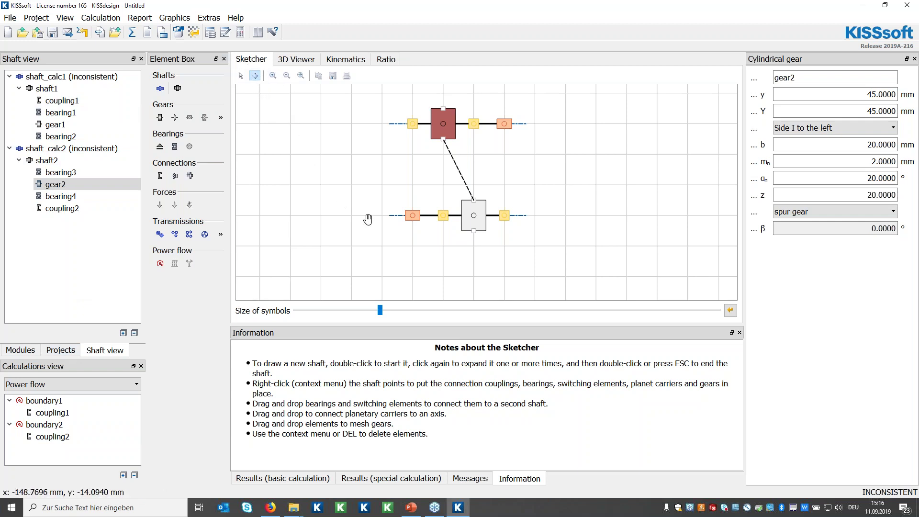
left_click(389, 216)
left_click_drag(406, 160, 400, 162)
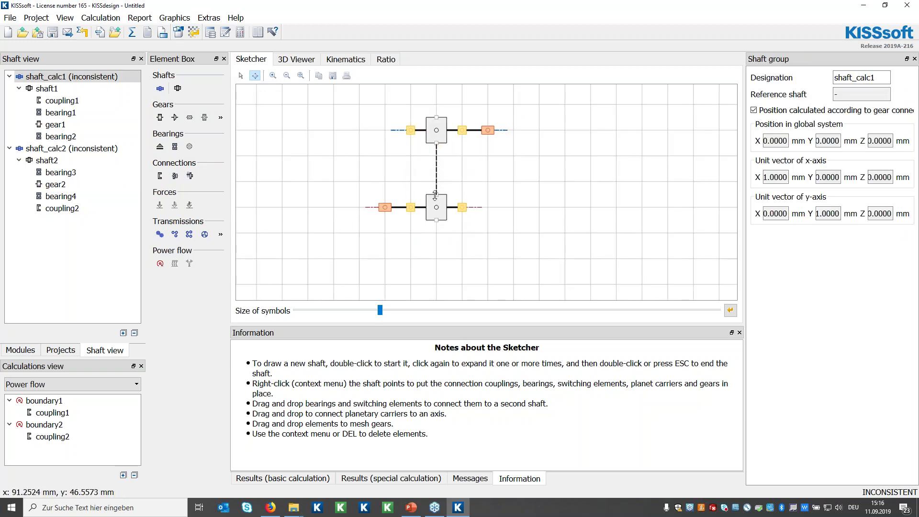
left_click(241, 76)
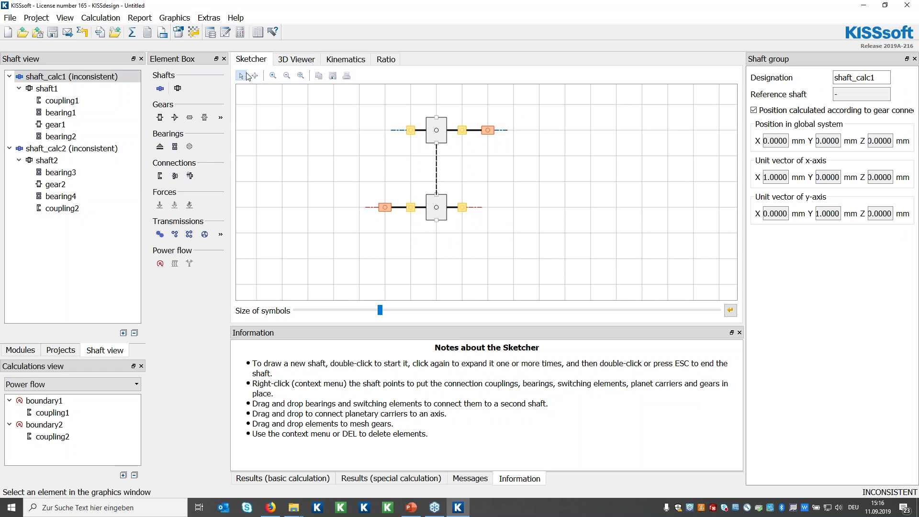
left_click(285, 64)
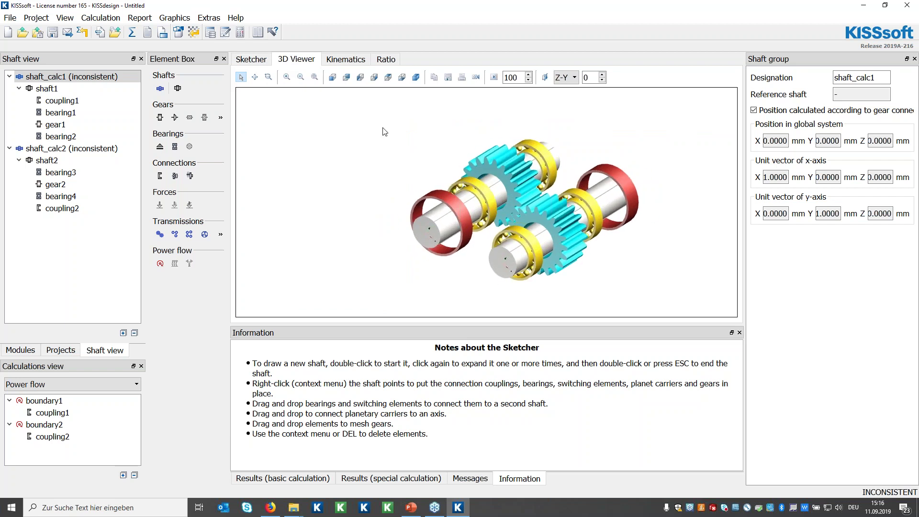
Set boundary1 at coupling1 to Torque/speed input with a torque of 100 Nm and a speed of 100 1/min
left_click(339, 62)
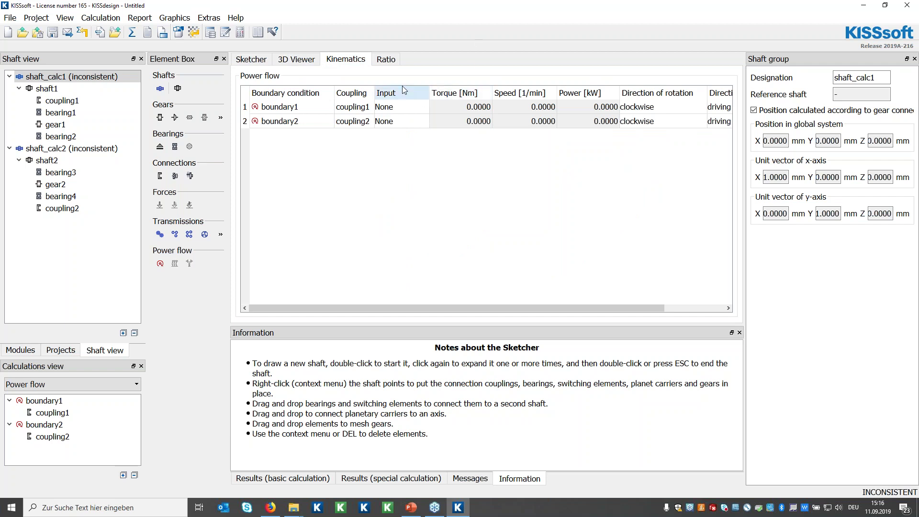
left_click(414, 112)
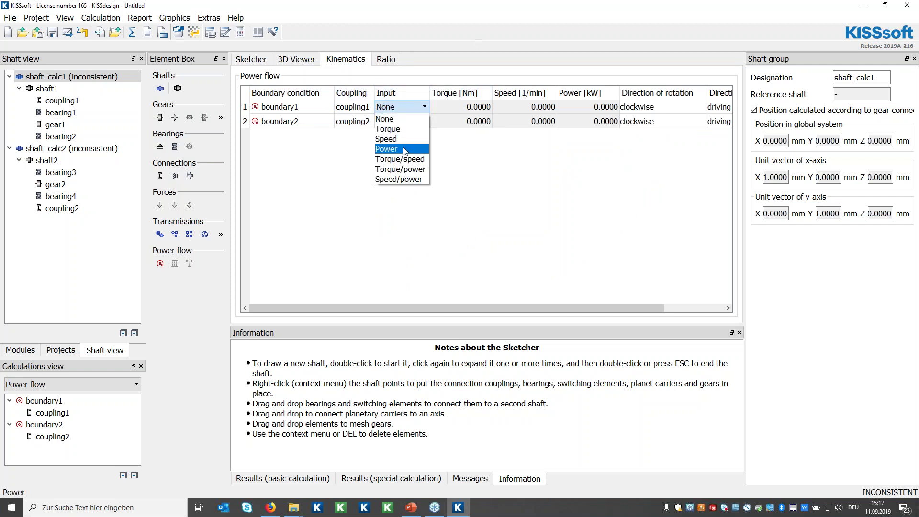
left_click(405, 162)
left_click(484, 109)
type("100")
left_click(519, 109)
type("100")
left_click(507, 207)
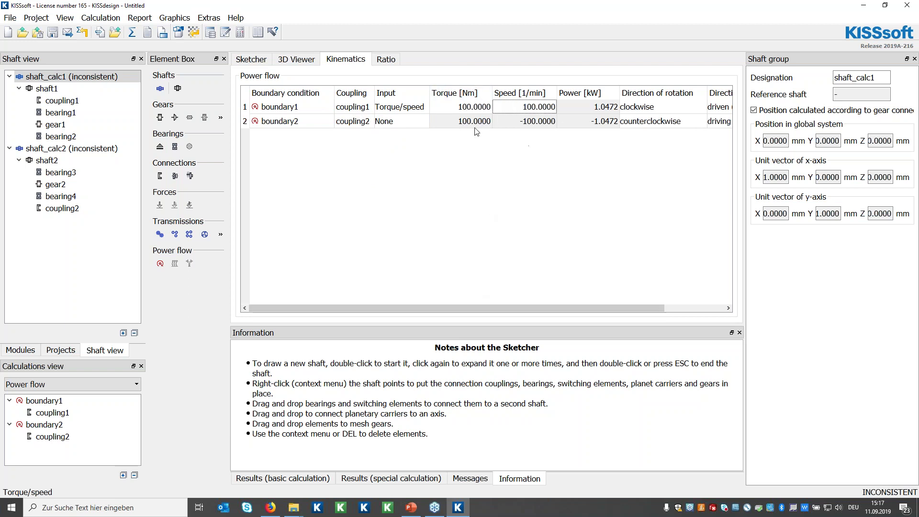
Examine the driven and driving directions of the power flow boundaries and the gear pair ratio table
left_click_drag(607, 308, 668, 309)
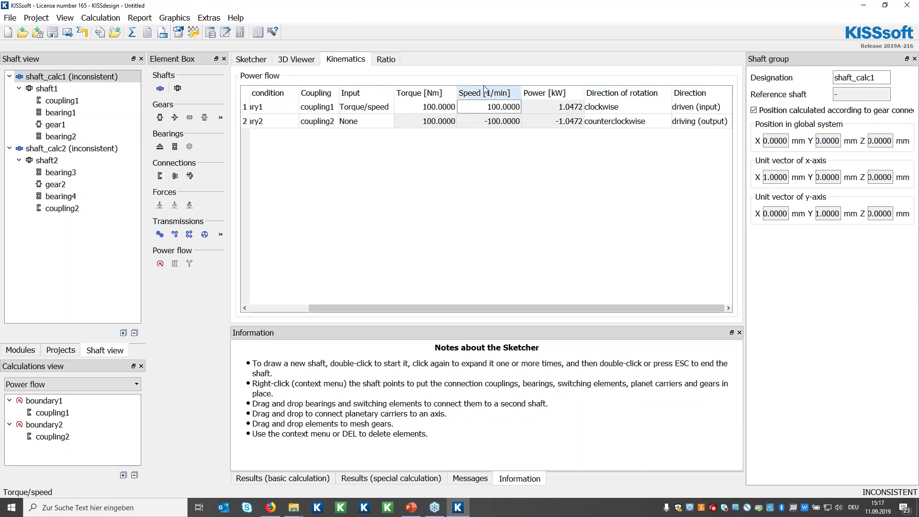
left_click(387, 61)
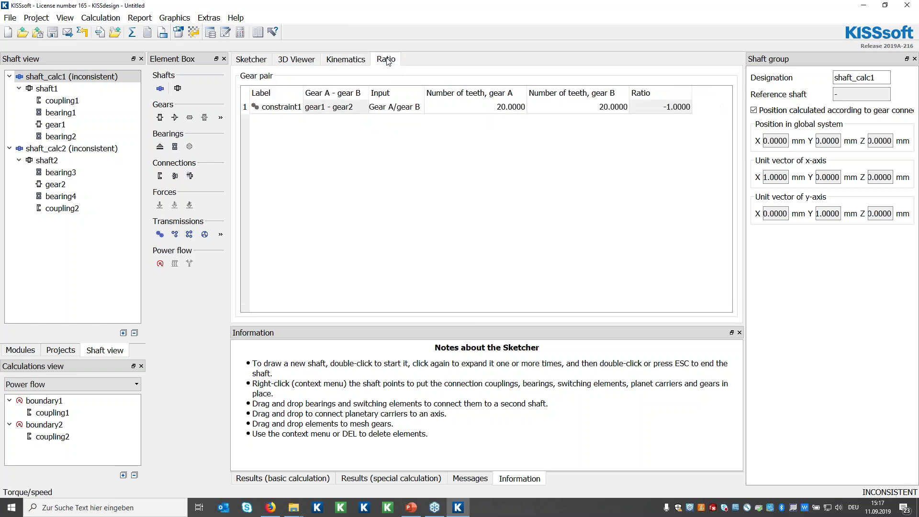
Set the number of teeth of gear B in the gear pair to 40, and check the resulting kinematics, 3D view and sketch
double_click(566, 111)
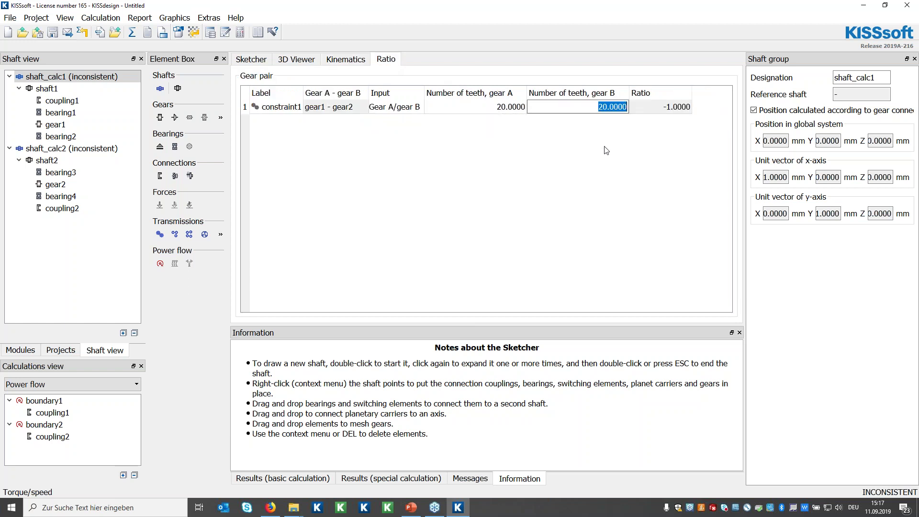
type("40")
key("Return")
left_click(333, 62)
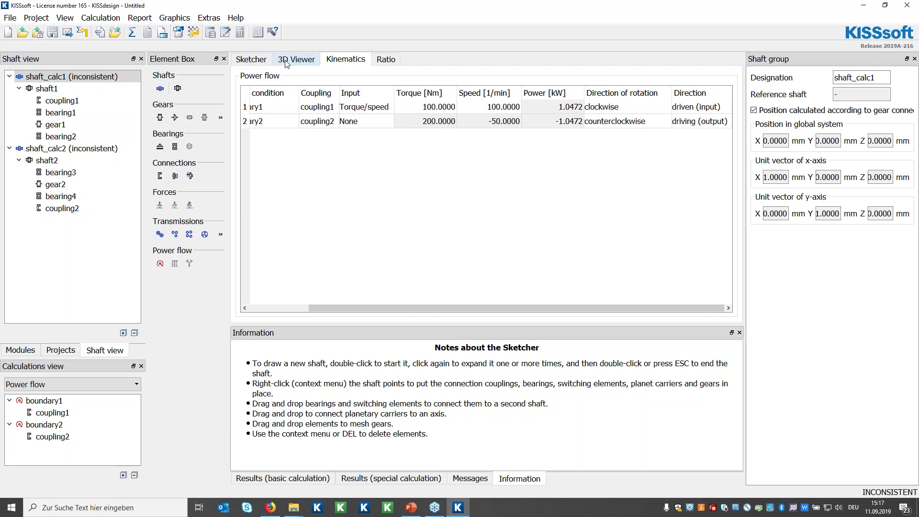
left_click_drag(447, 214, 603, 179)
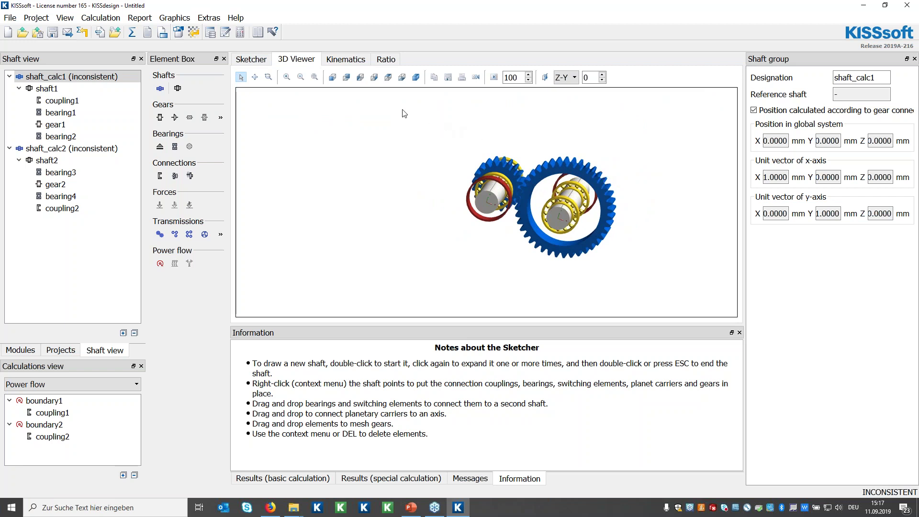
left_click(267, 63)
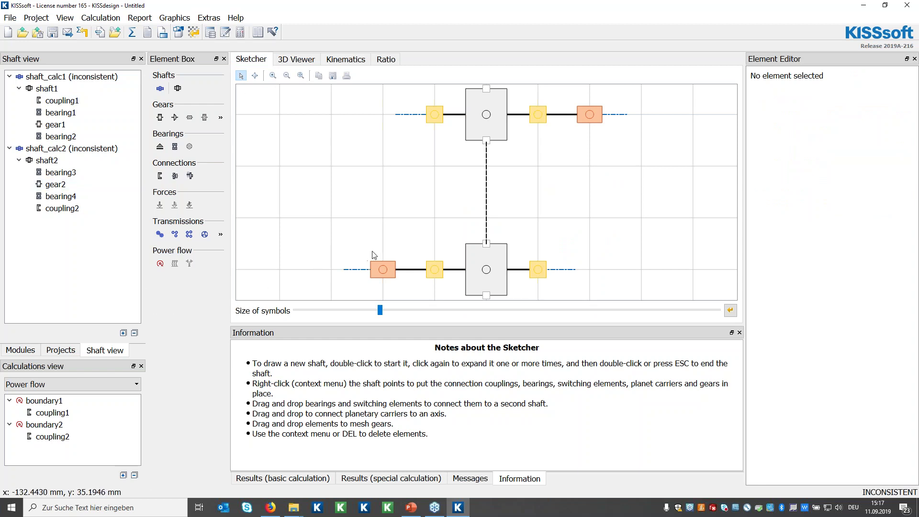
scroll(358, 224, "down", 1)
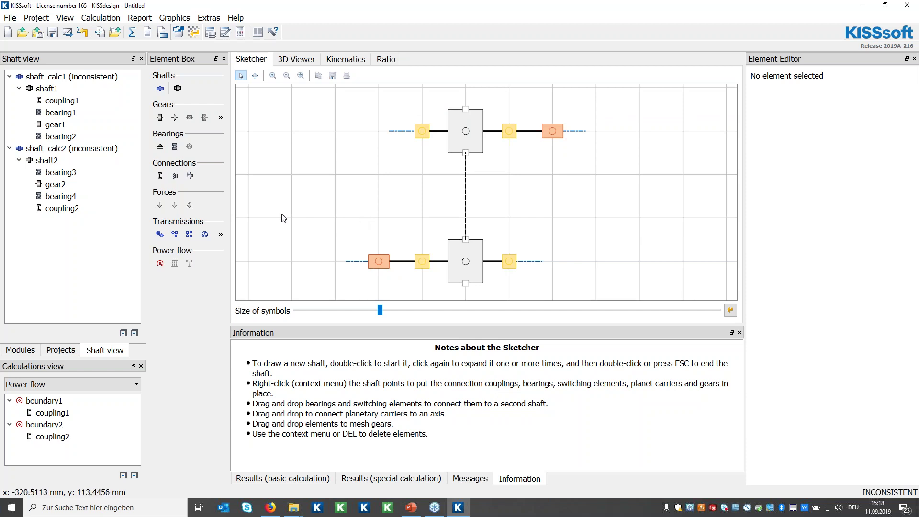
Open the helical_calc1 transmission calculation to examine the cylindrical gear pair's basic data, and return to the KISSdesign model
left_click(92, 384)
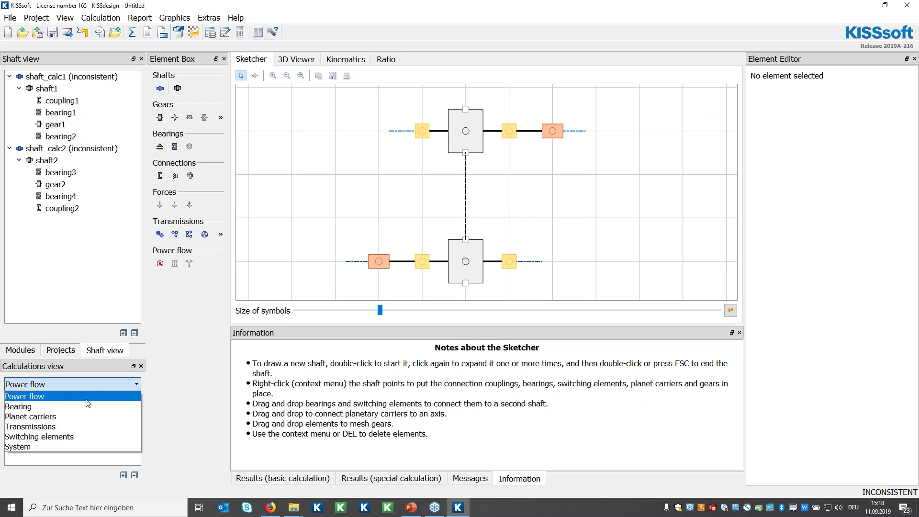
left_click(80, 427)
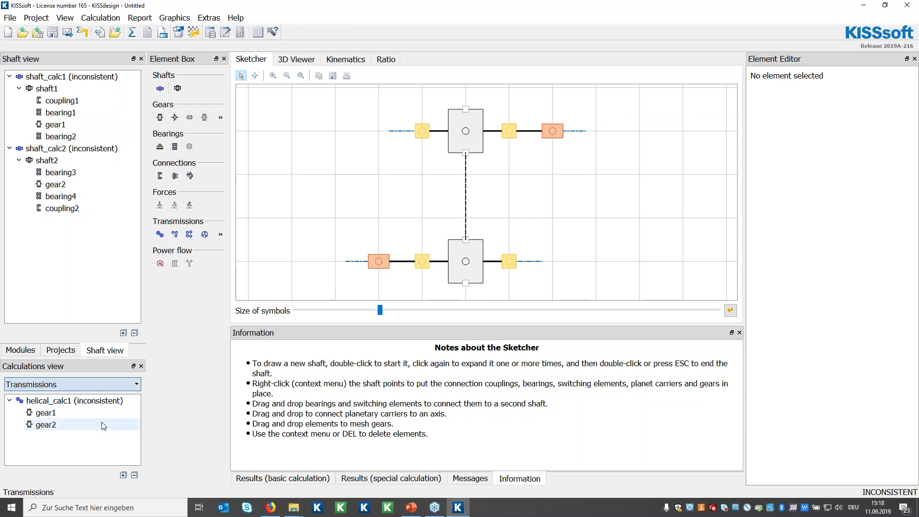
double_click(68, 405)
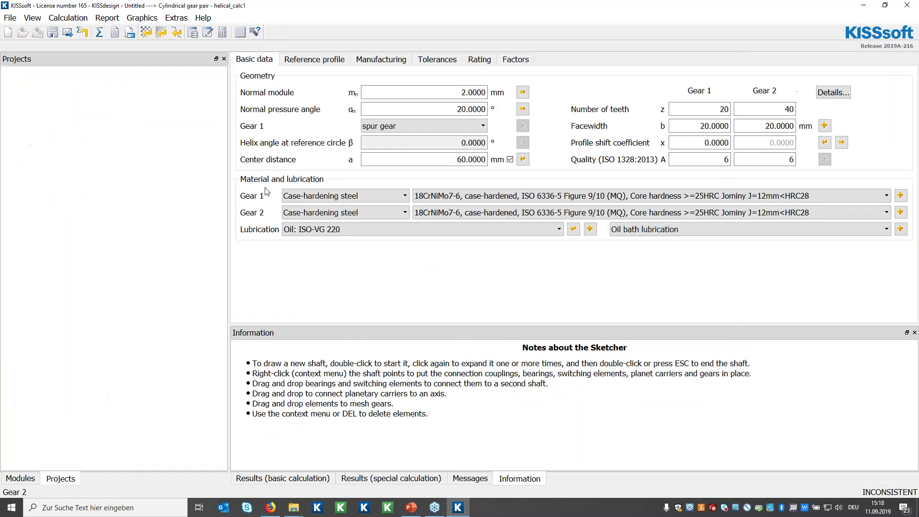
left_click_drag(228, 181, 110, 179)
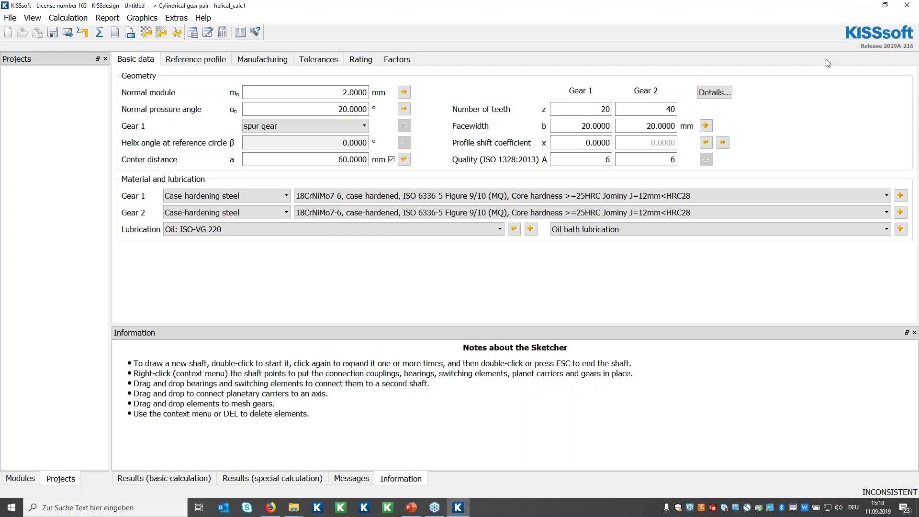
left_click(911, 9)
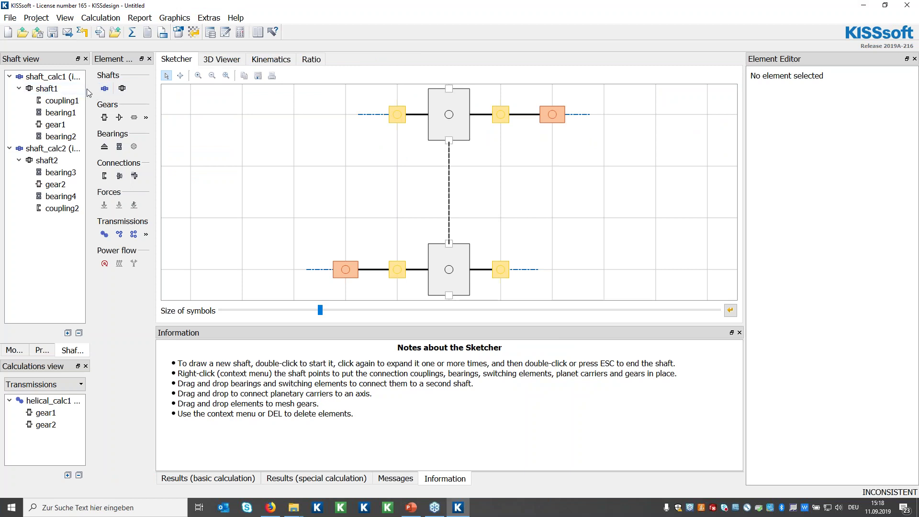
Open the shaft_calc1 calculation to examine the detailed shaft, and return to view the complete gear stage in 3D
left_click_drag(89, 93, 158, 95)
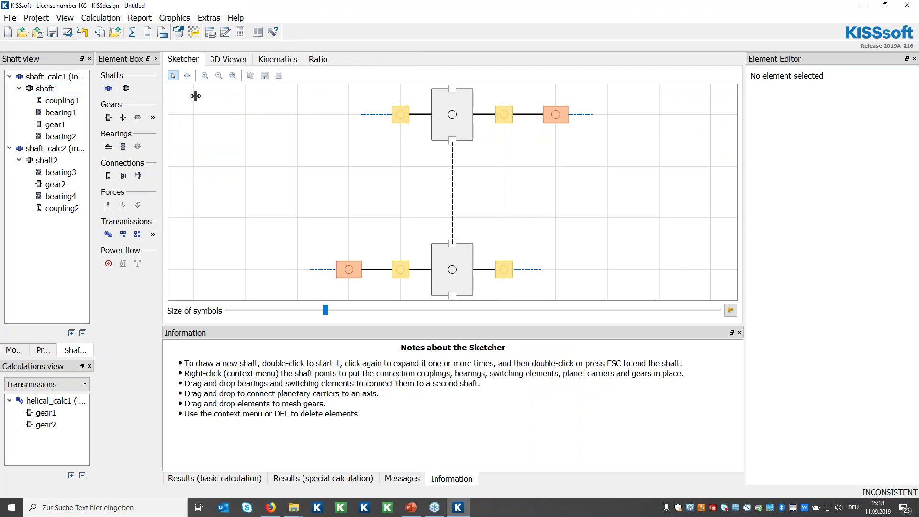
double_click(82, 81)
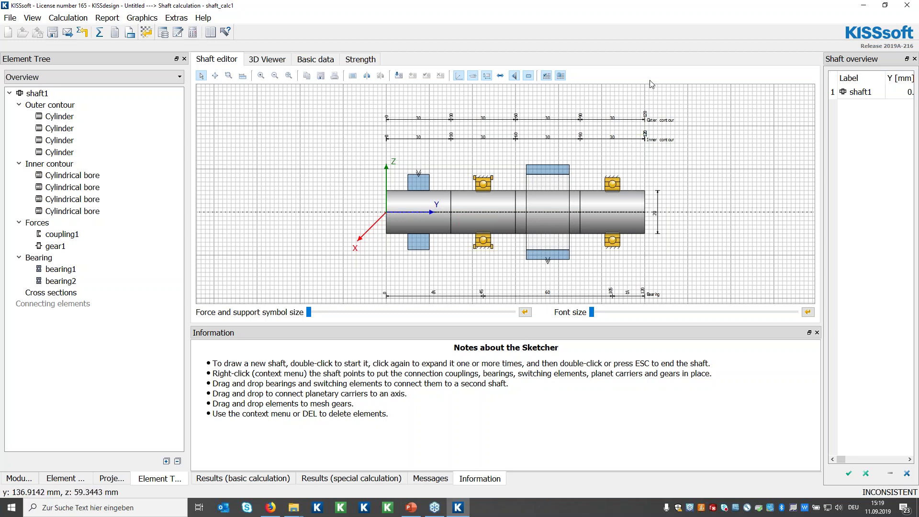
left_click(907, 6)
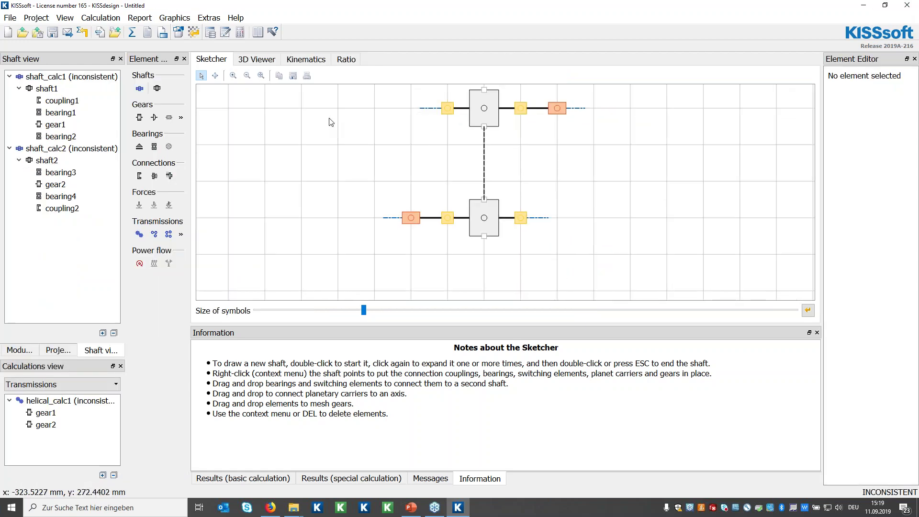
left_click(271, 67)
left_click_drag(406, 189, 283, 131)
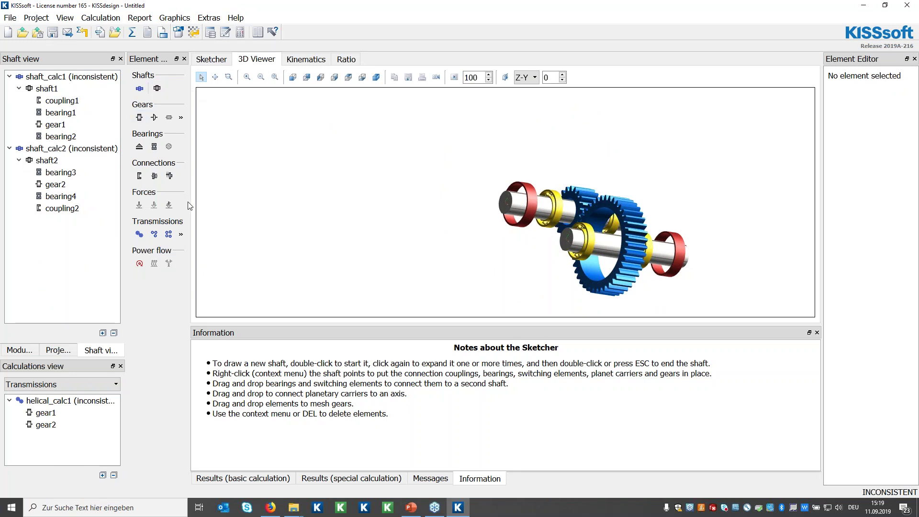
left_click_drag(192, 205, 242, 200)
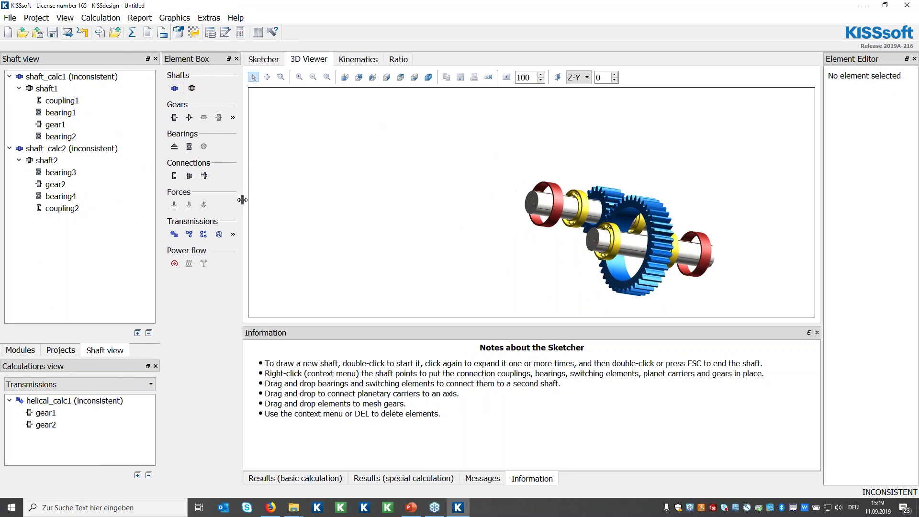
Start a new, empty KISSdesign calculation file in place of the current gear stage
left_click(281, 60)
left_click(8, 32)
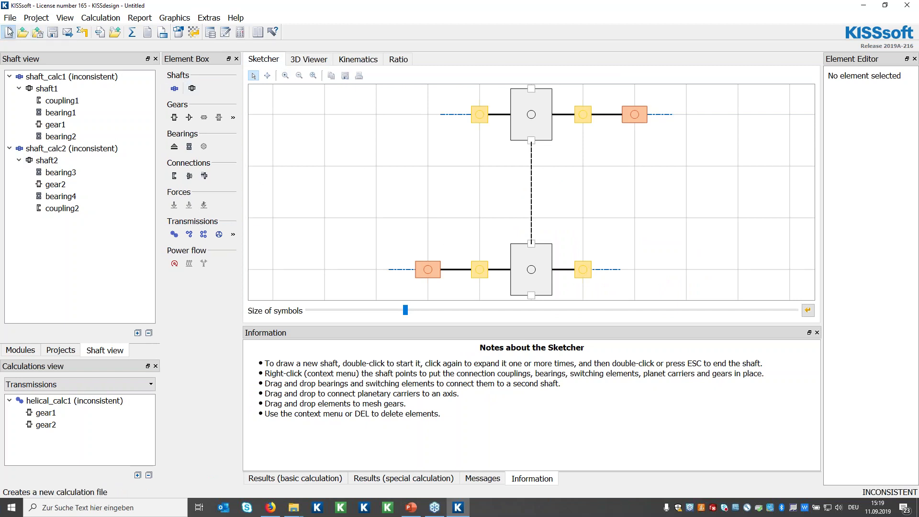
left_click(496, 265)
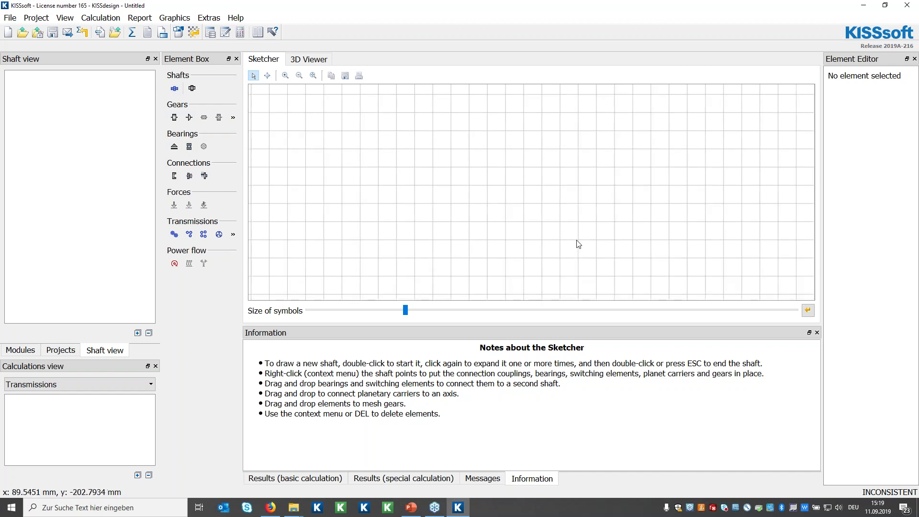
Sketch a horizontal first shaft with four points spaced one grid unit apart, place its axis along it, and enlarge the sketch symbols
double_click(379, 131)
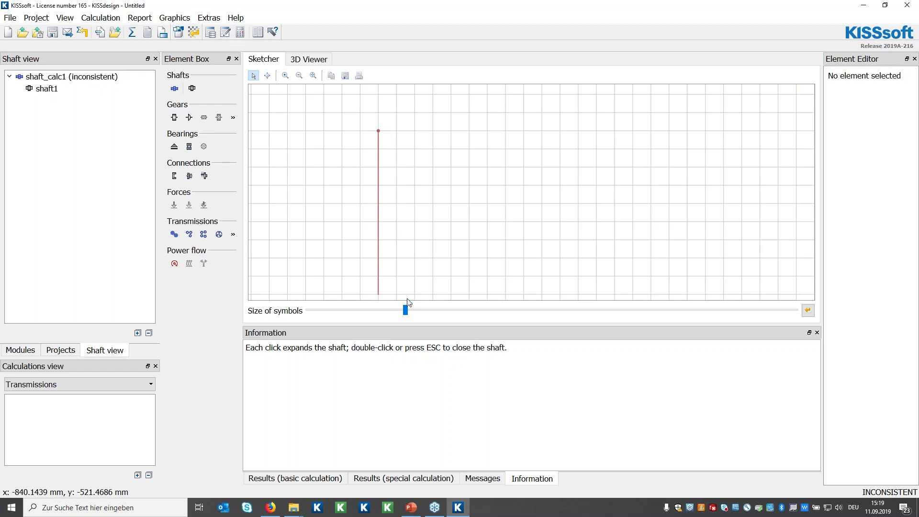
left_click_drag(406, 310, 461, 311)
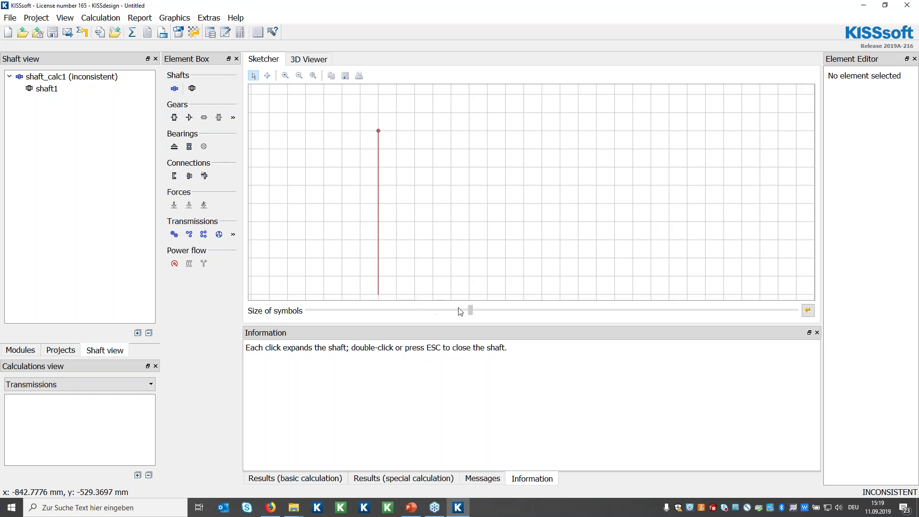
left_click(396, 131)
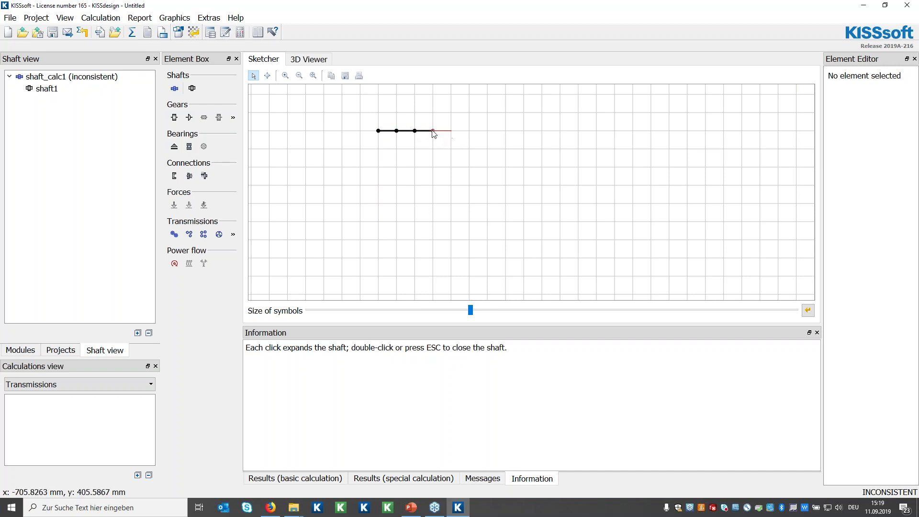
scroll(434, 134, "up", 4)
scroll(434, 134, "down", 1)
double_click(435, 134)
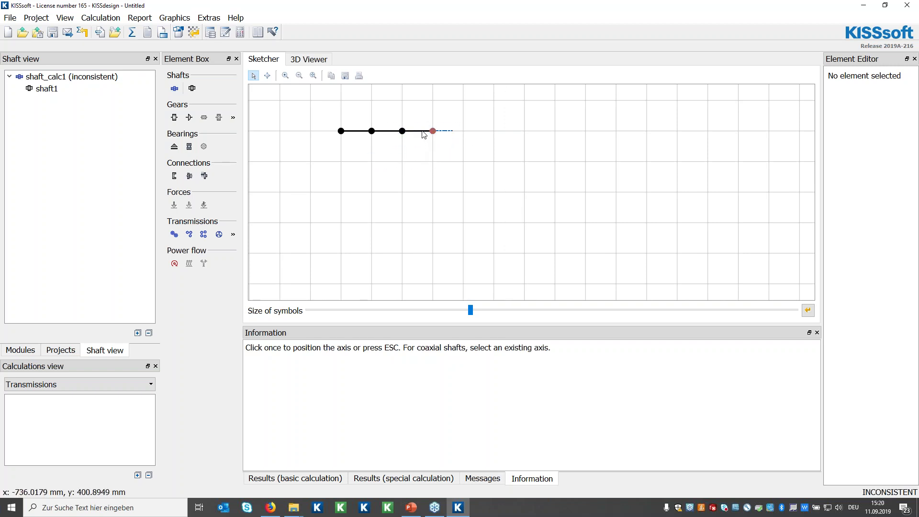
left_click(438, 131)
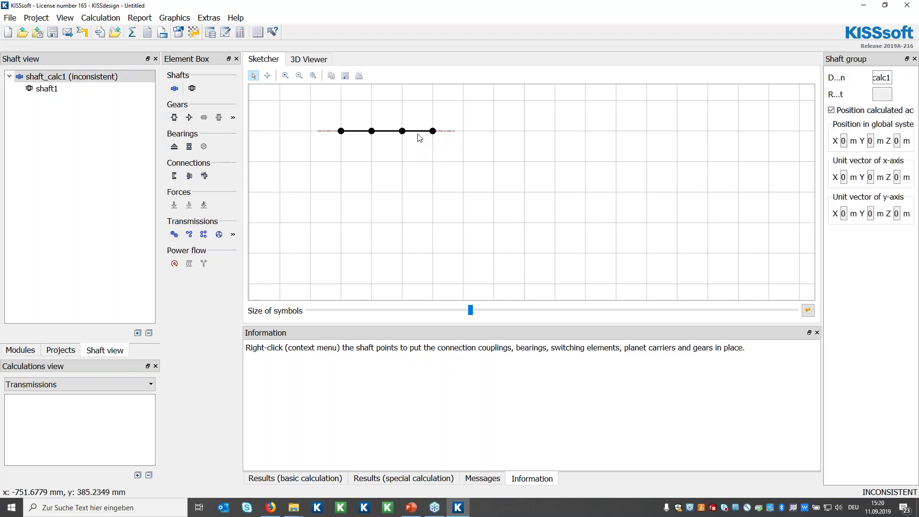
Place a connecting coupling, a bearing, a cylindrical gear and a second bearing on the four consecutive points of shaft1
right_click(341, 132)
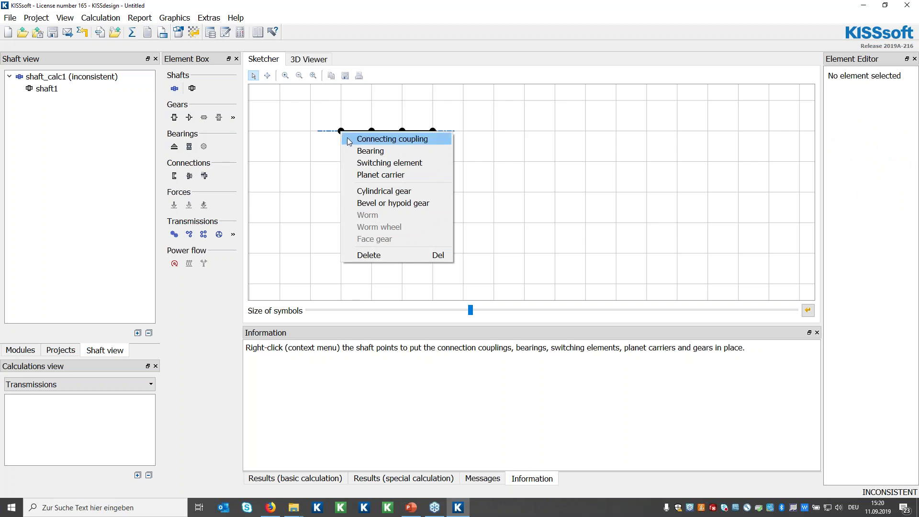
left_click(376, 143)
right_click(373, 132)
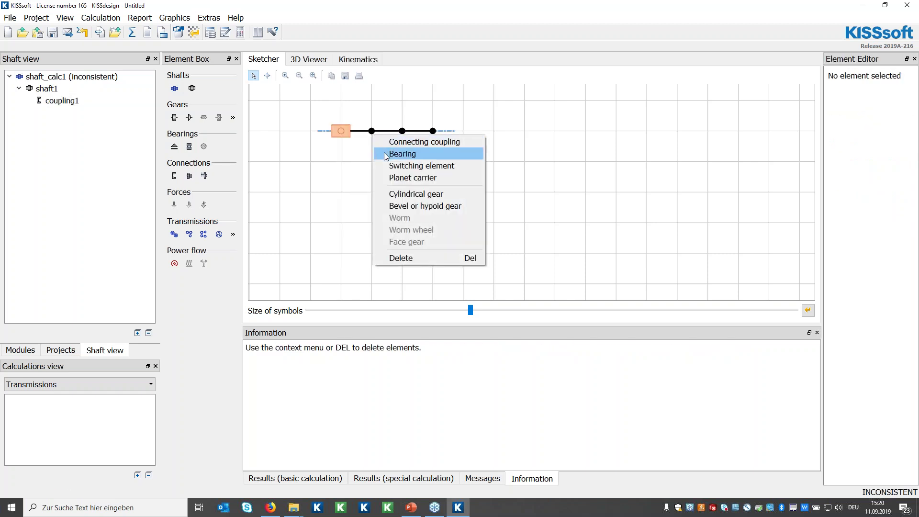
left_click(386, 153)
right_click(403, 130)
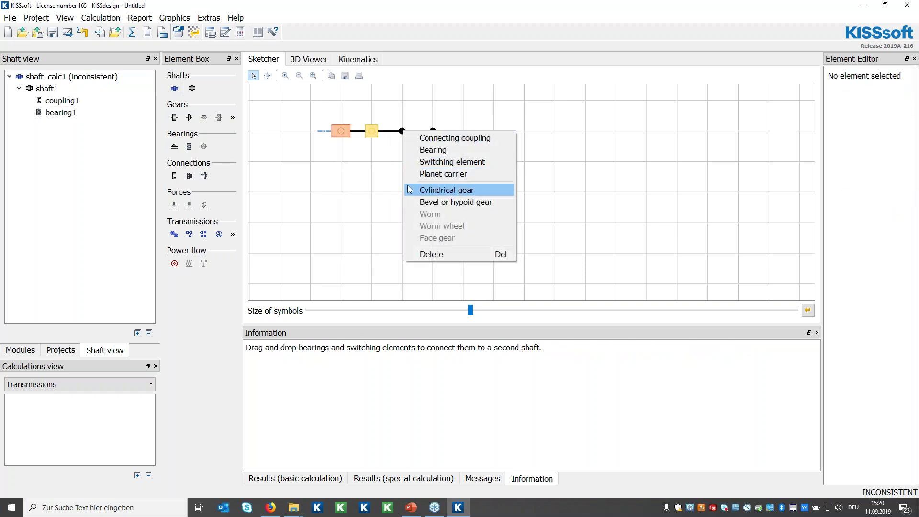
left_click(410, 189)
right_click(433, 131)
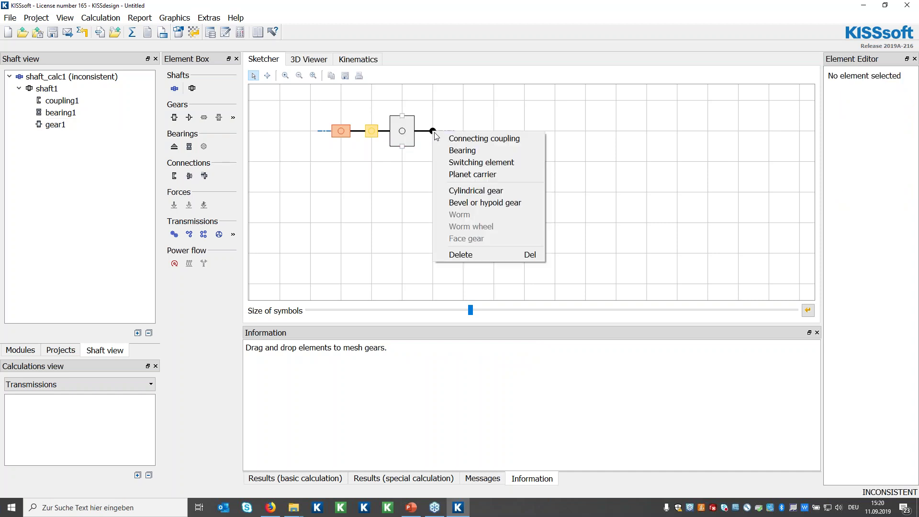
left_click(450, 152)
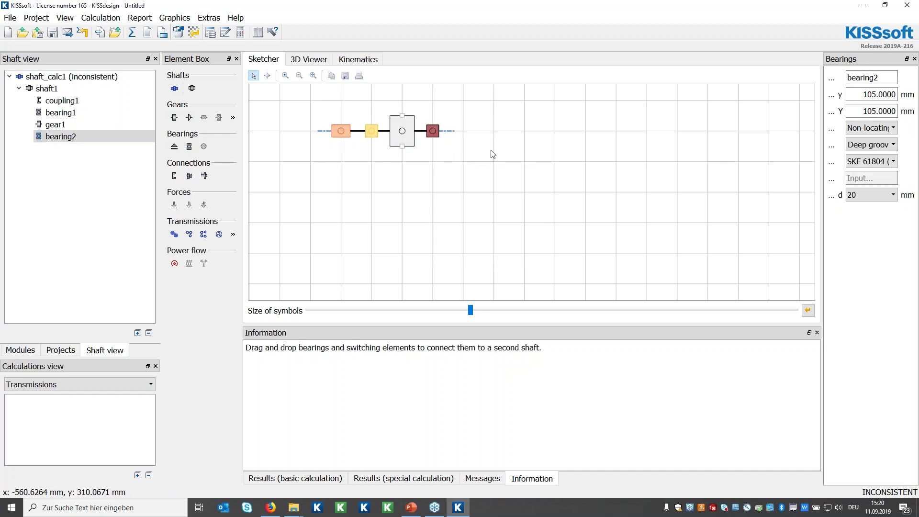
Sketch a second shaft with four points two grid units below and parallel to shaft1, and place its axis along it
left_click(341, 192)
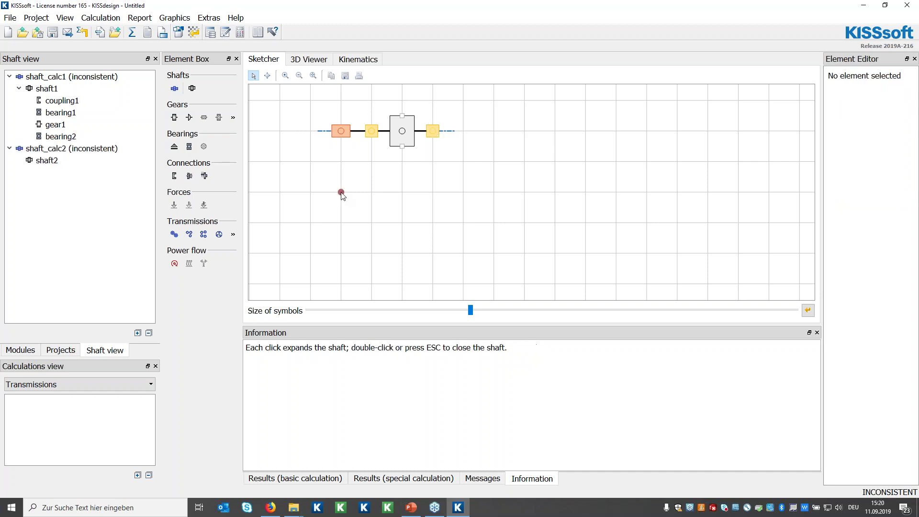
left_click(372, 193)
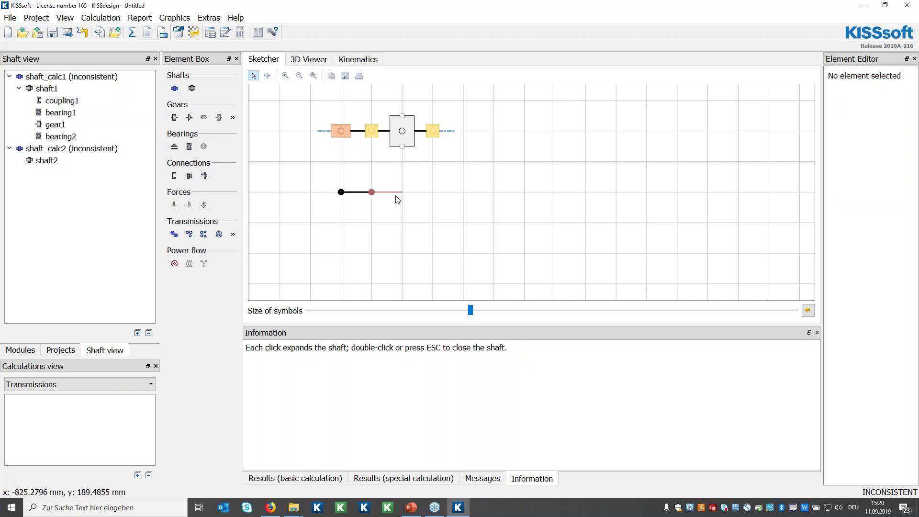
left_click(399, 196)
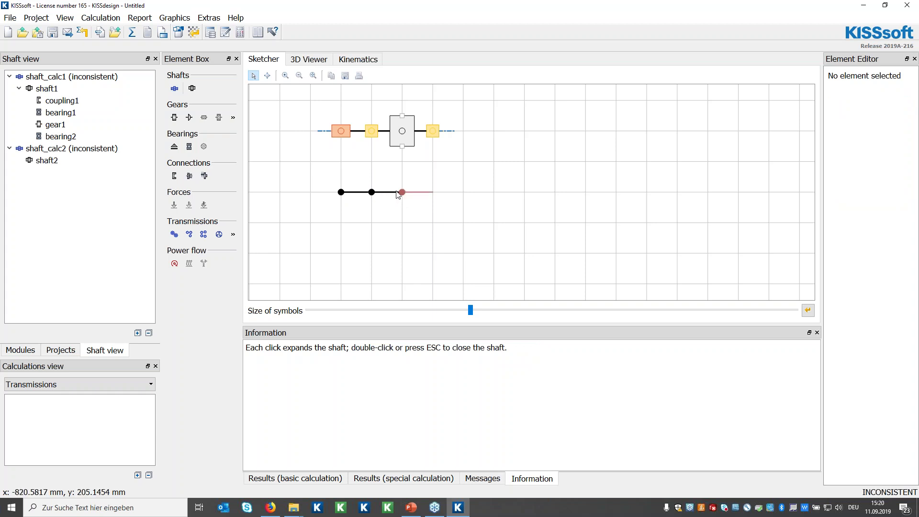
left_click(437, 197)
key("Escape")
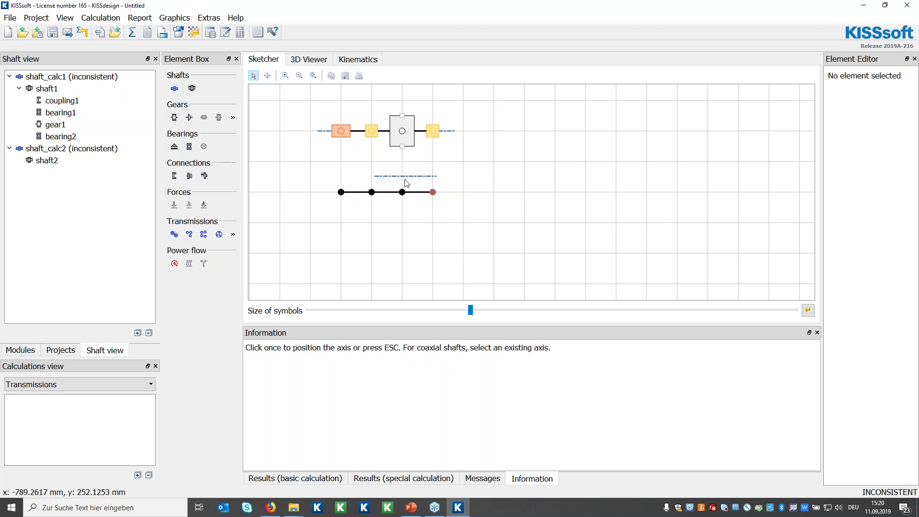
left_click(423, 196)
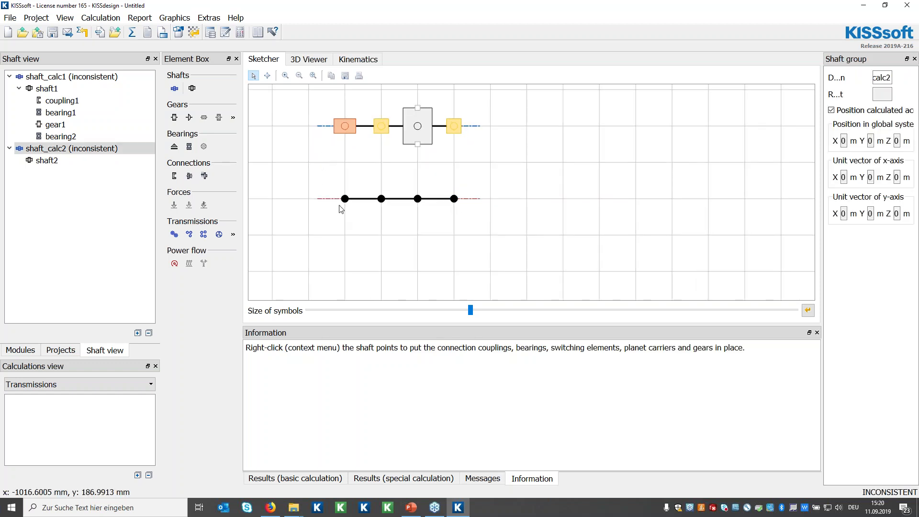
Place a bearing, a cylindrical gear, a second bearing and a connecting coupling on the four consecutive points of shaft2
right_click(344, 199)
left_click(371, 221)
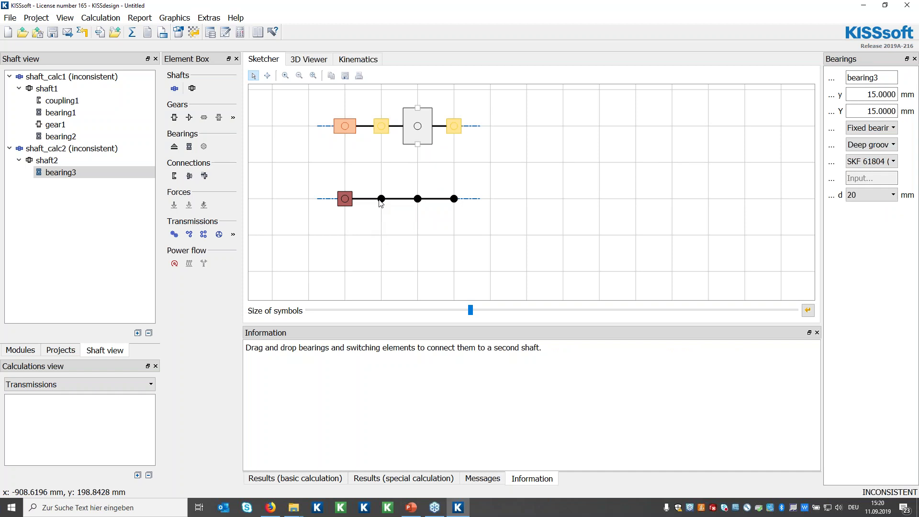
right_click(381, 200)
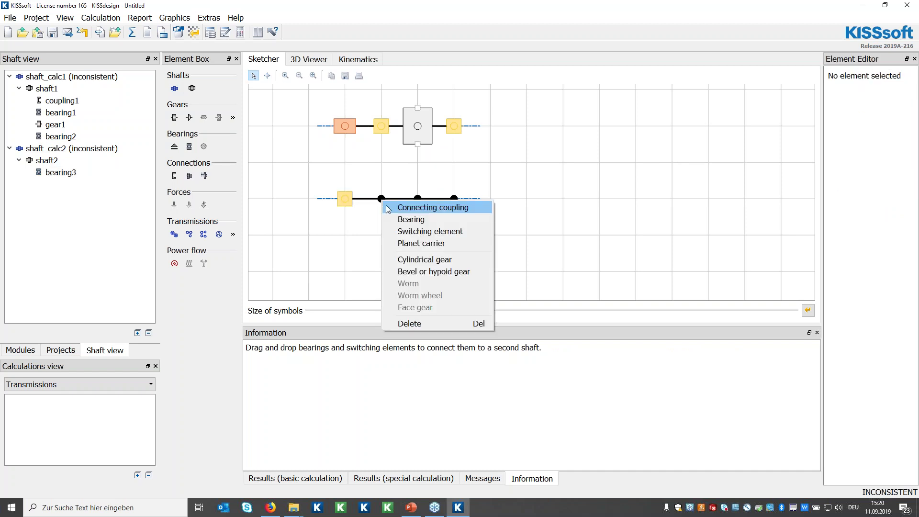
left_click(424, 259)
right_click(418, 199)
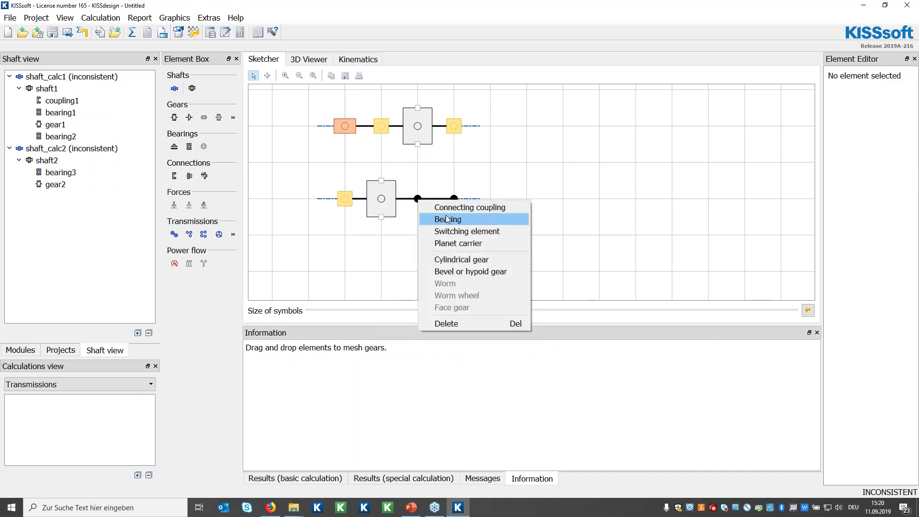
left_click(442, 218)
right_click(455, 198)
left_click(463, 204)
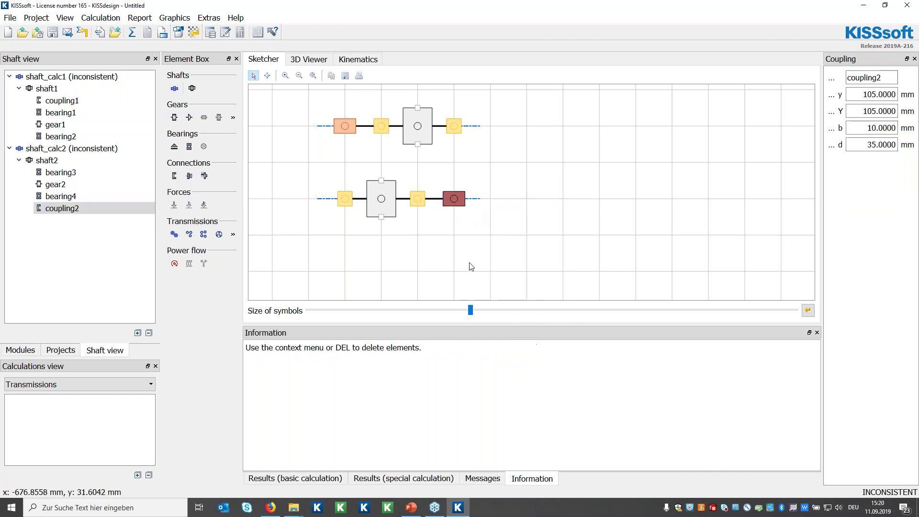
scroll(429, 179, "up", 2)
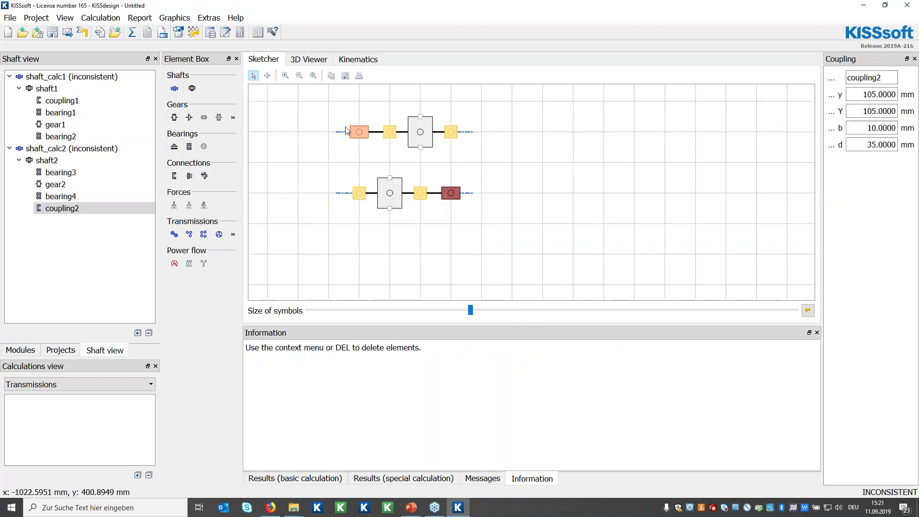
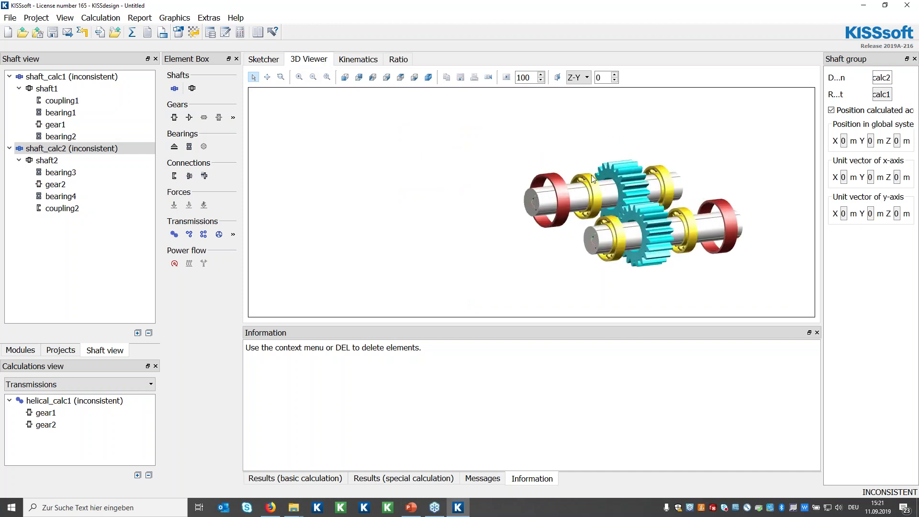
Move coupling2 two grid units outward along shaft2, and return it to the point beside bearing4
left_click(268, 60)
scroll(617, 219, "down", 2)
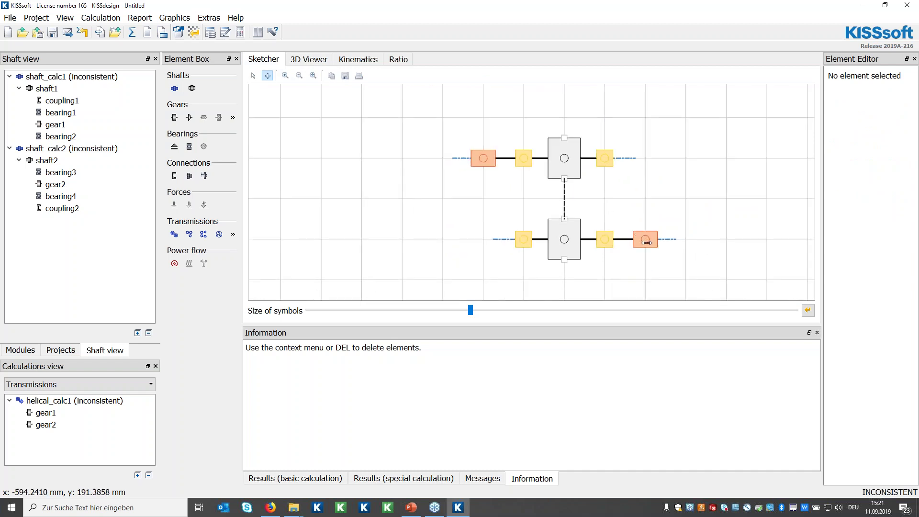
left_click_drag(646, 242, 744, 240)
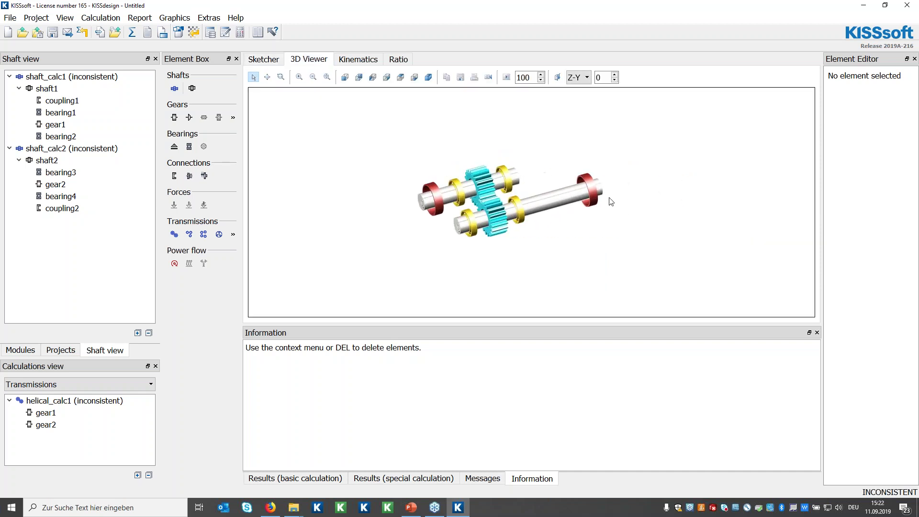
left_click(263, 60)
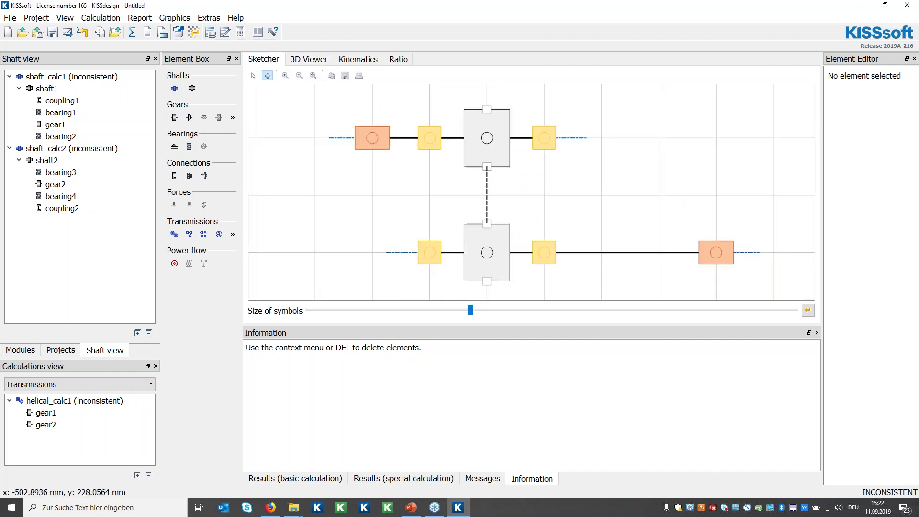
left_click_drag(714, 252, 619, 251)
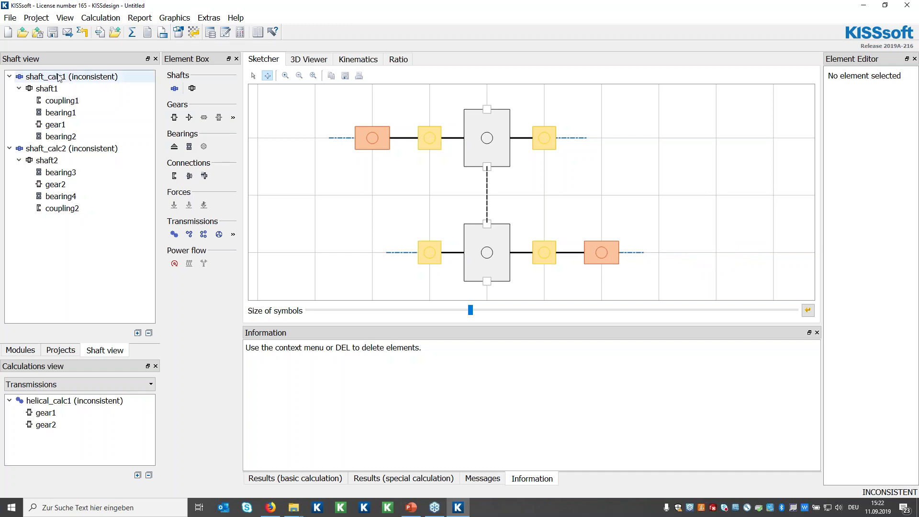
Lock the shaft_calc2 shaft group
left_click(54, 150)
right_click(84, 151)
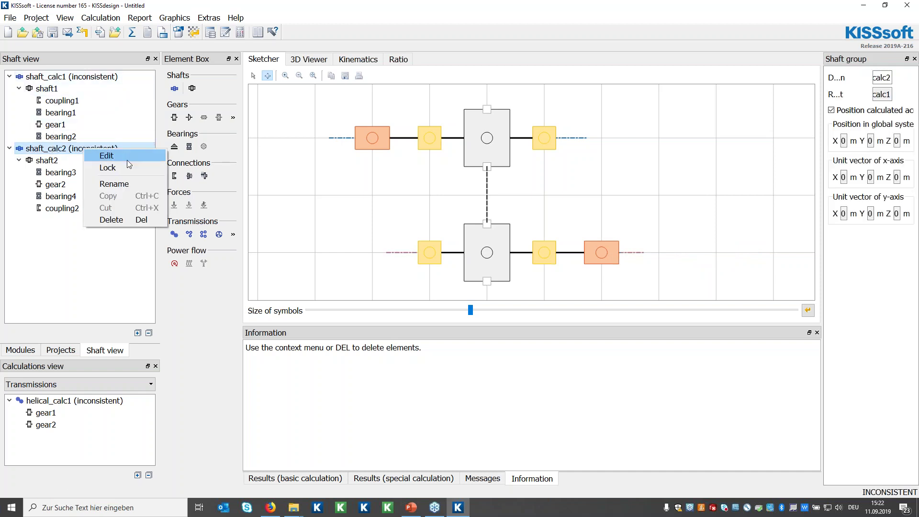
left_click(125, 167)
With shaft_calc2 locked, stretch shaft2 in the sketch by moving coupling2 two grid units outward, and move it back
left_click_drag(637, 252, 751, 252)
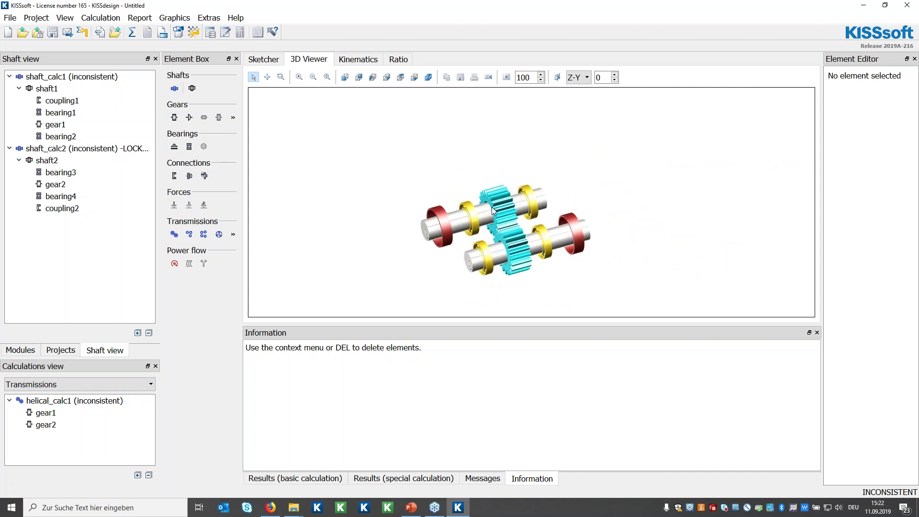
left_click(266, 61)
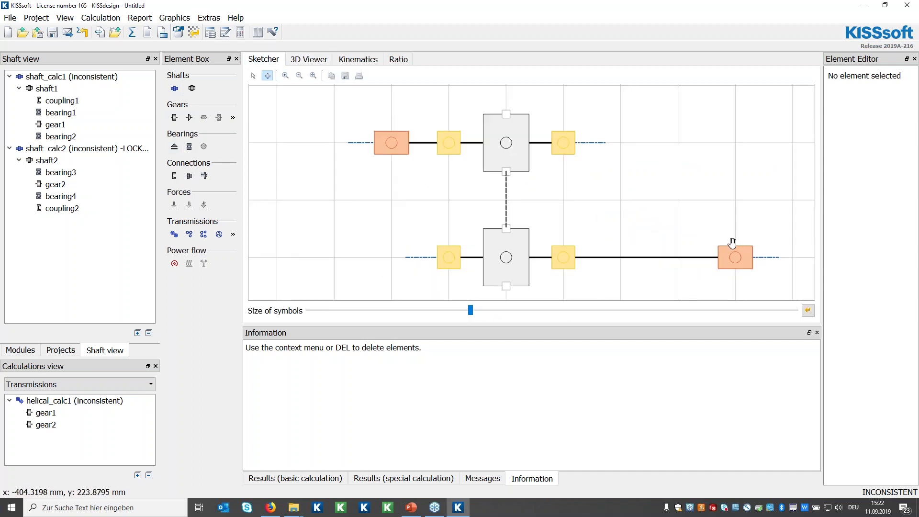
scroll(733, 244, "down", 1)
left_click_drag(692, 256, 654, 255)
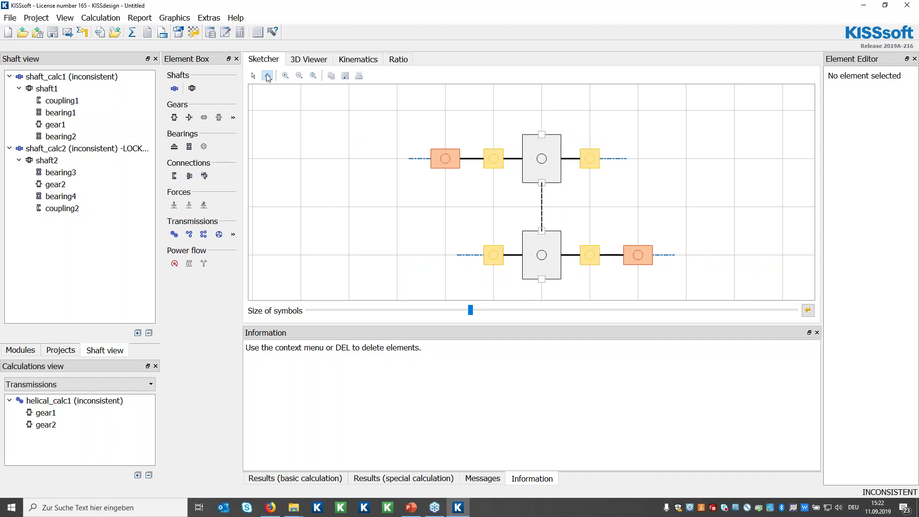
Extend shaft1 by one grid unit beyond bearing2 and place another bearing on the new end point
key("Escape")
left_click(593, 159)
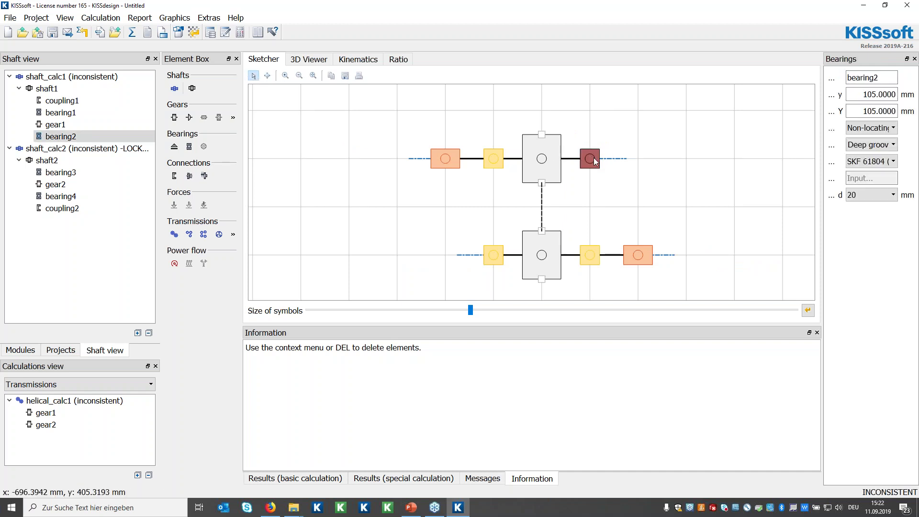
mouse_move(642, 165)
left_mouse_down()
mouse_move(682, 163)
mouse_move(652, 167)
left_mouse_up()
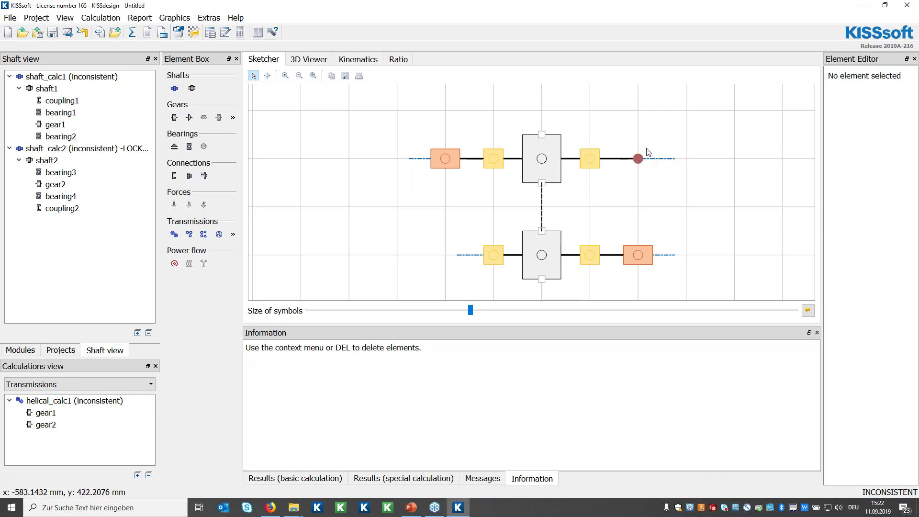
right_click(642, 164)
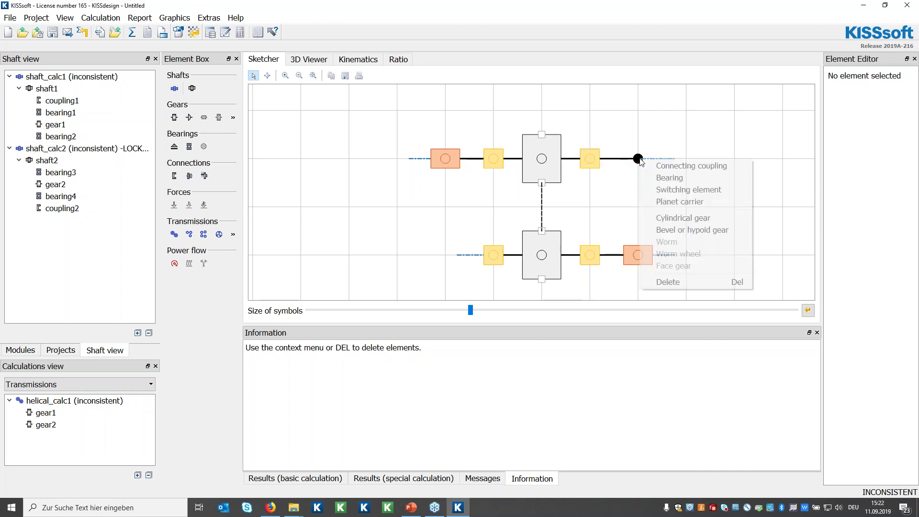
left_click(663, 177)
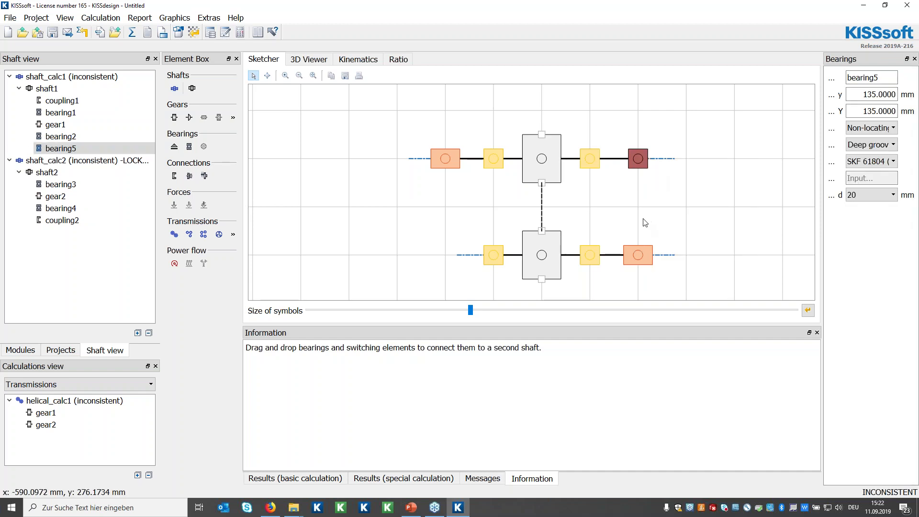
Move bearing5 and bearing2 two grid units outward along shaft1
left_click(267, 75)
left_click_drag(639, 152, 736, 153)
left_click_drag(595, 157, 671, 161)
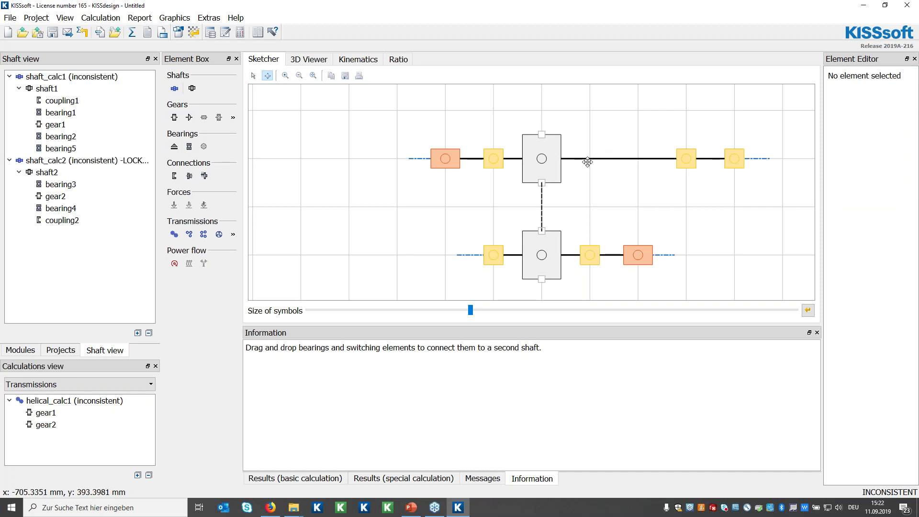
Insert a point on shaft1 one grid unit from gear1, toward bearing2, and place a bearing on it
left_click(253, 75)
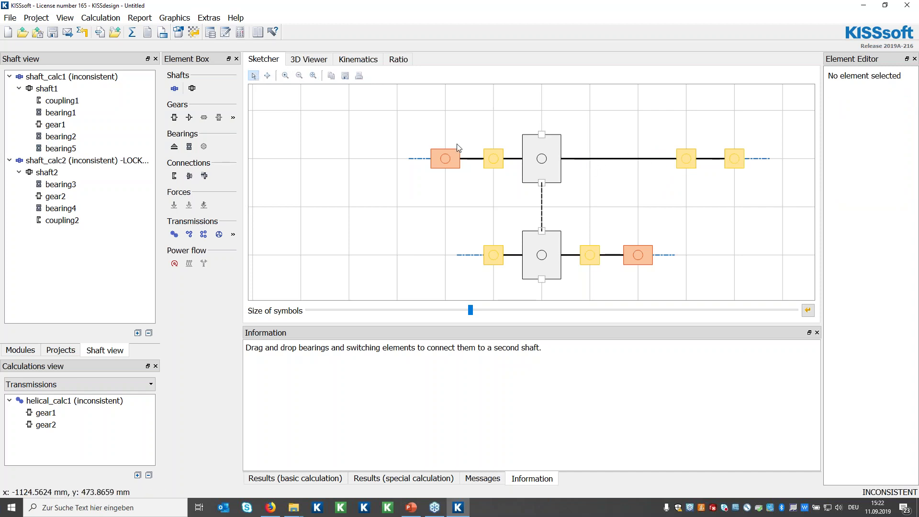
right_click(590, 160)
left_click(585, 159)
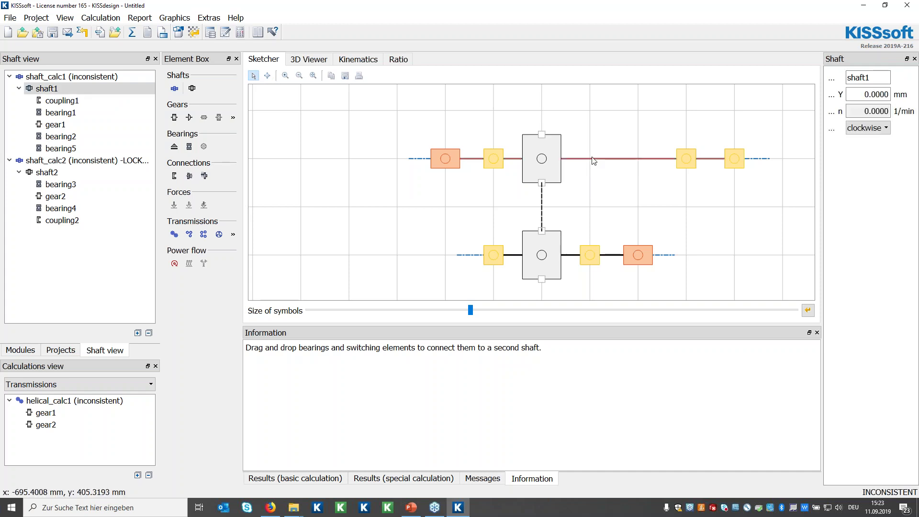
left_click(585, 160)
right_click(591, 160)
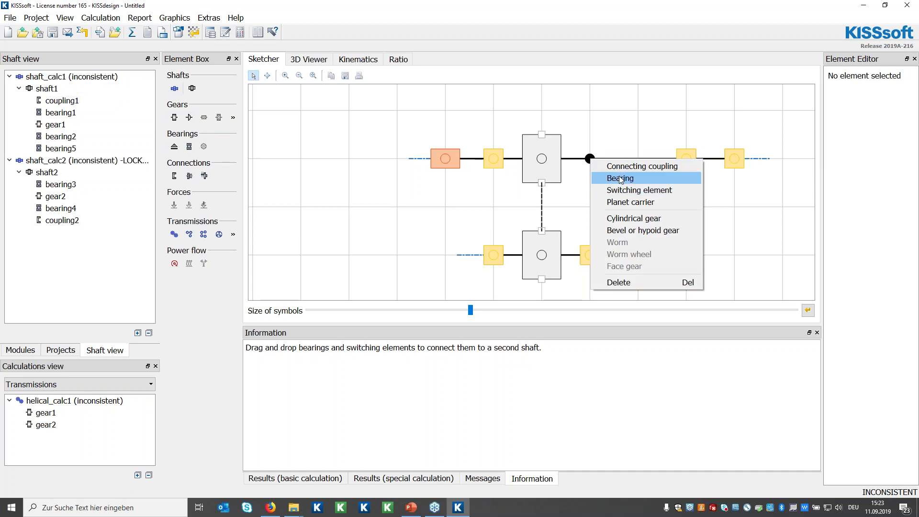
left_click(620, 179)
Delete the bearing between gear1 and bearing2 on shaft1 together with its shaft point
right_click(593, 159)
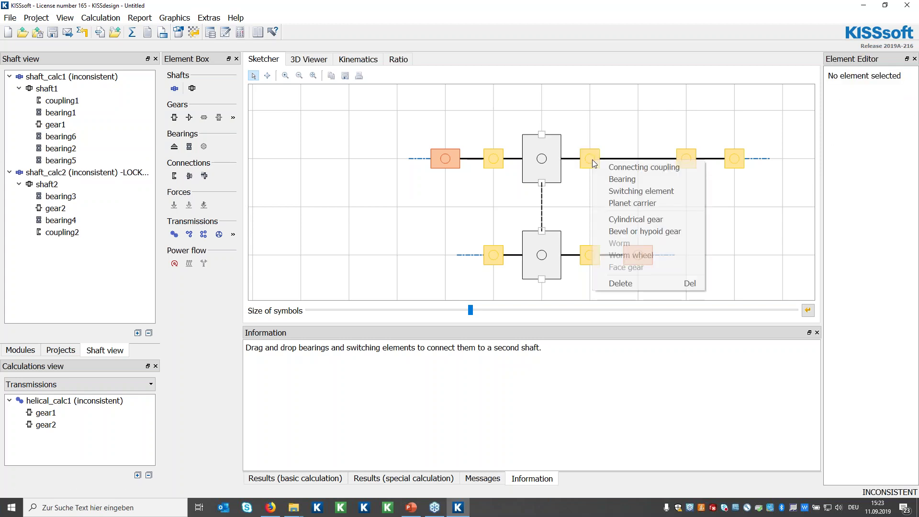
left_click(639, 282)
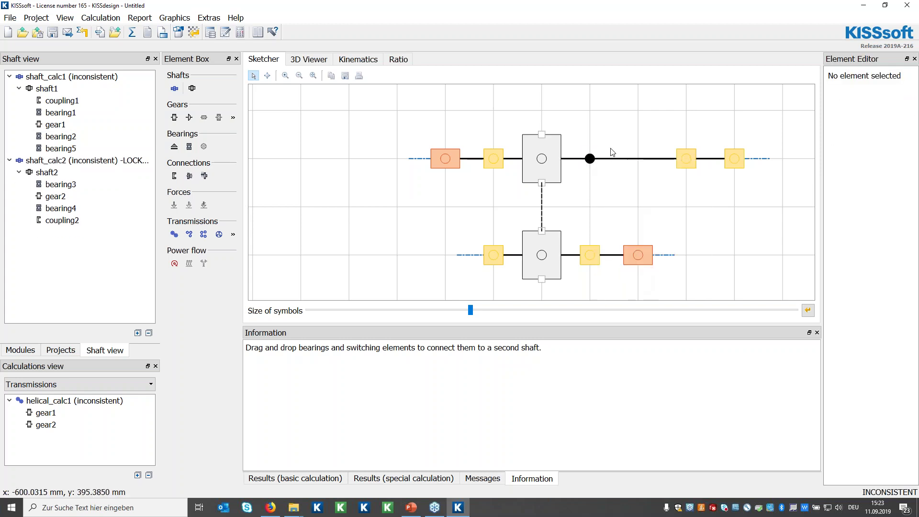
right_click(591, 159)
left_click(630, 282)
Move bearing2 and bearing5 two grid units back toward gear1, and delete bearing5 together with its shaft point
left_click_drag(694, 162, 591, 159)
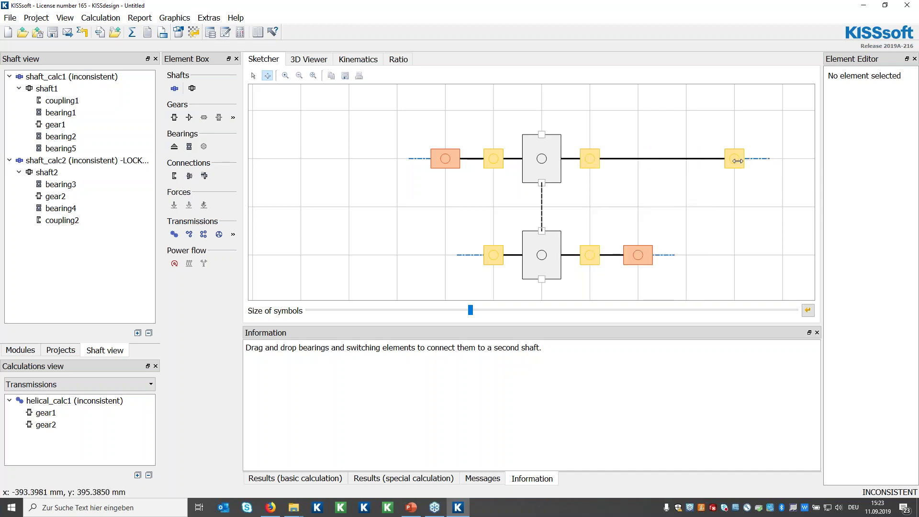
left_click_drag(737, 161, 640, 161)
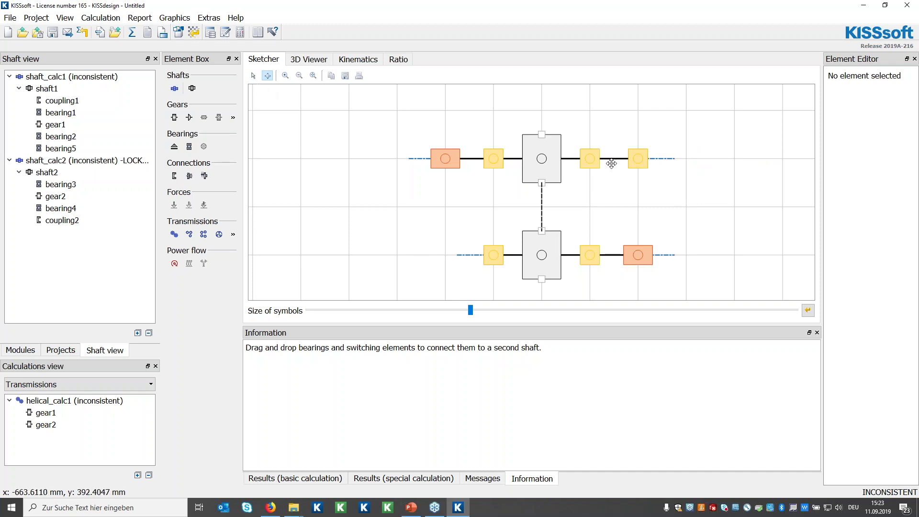
left_click(254, 75)
right_click(641, 157)
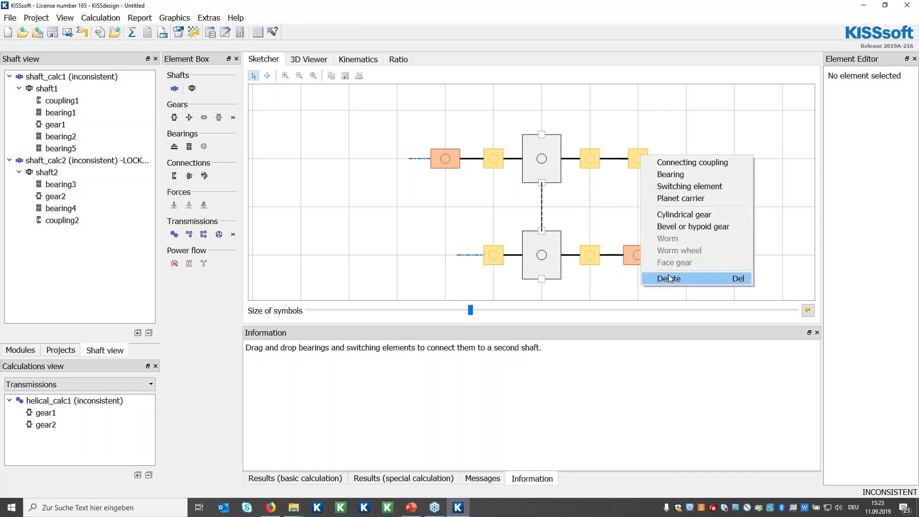
left_click(669, 278)
right_click(638, 158)
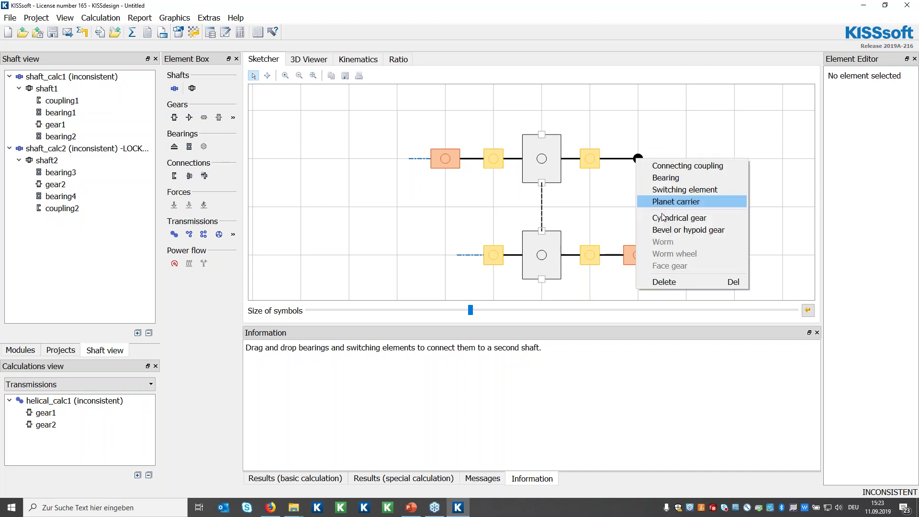
left_click(667, 281)
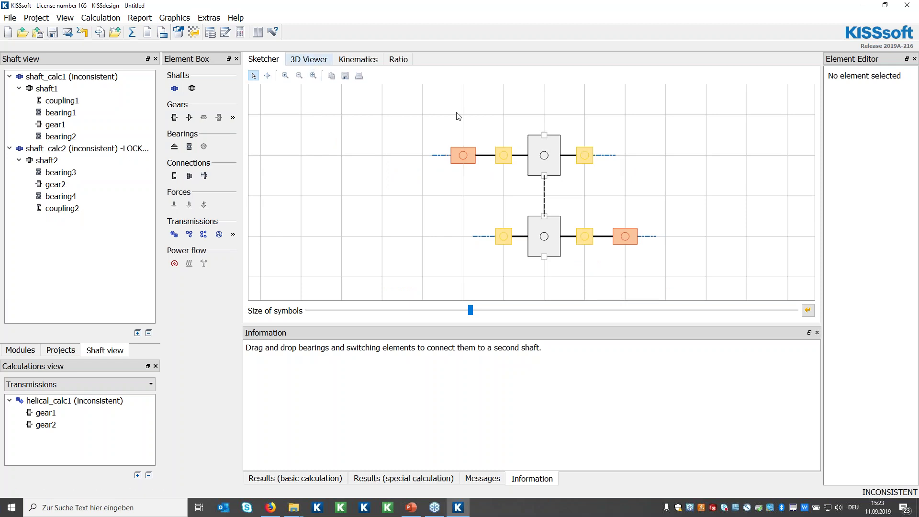
Examine the two meshing shafts with their bearings and couplings in 3D from an oblique angle
mouse_move(515, 148)
left_mouse_down()
mouse_move(593, 193)
mouse_move(557, 156)
mouse_move(635, 199)
left_mouse_up()
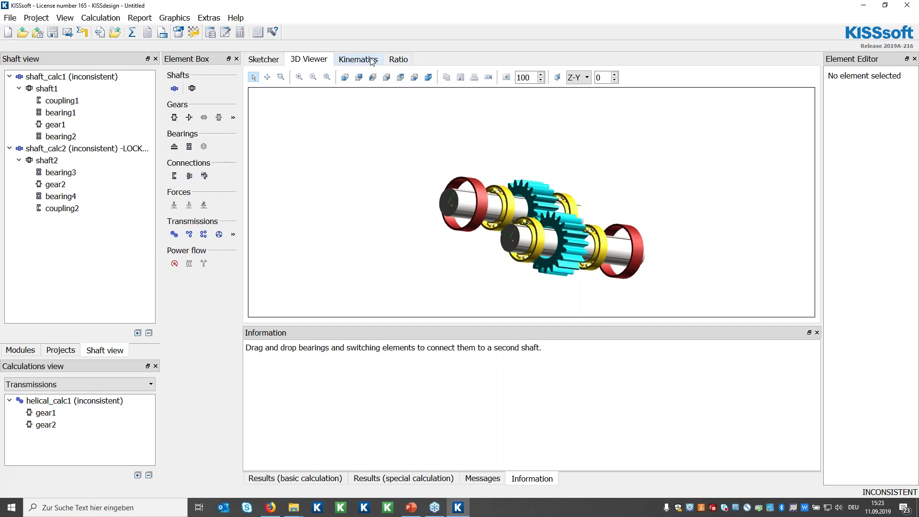
left_click(507, 79)
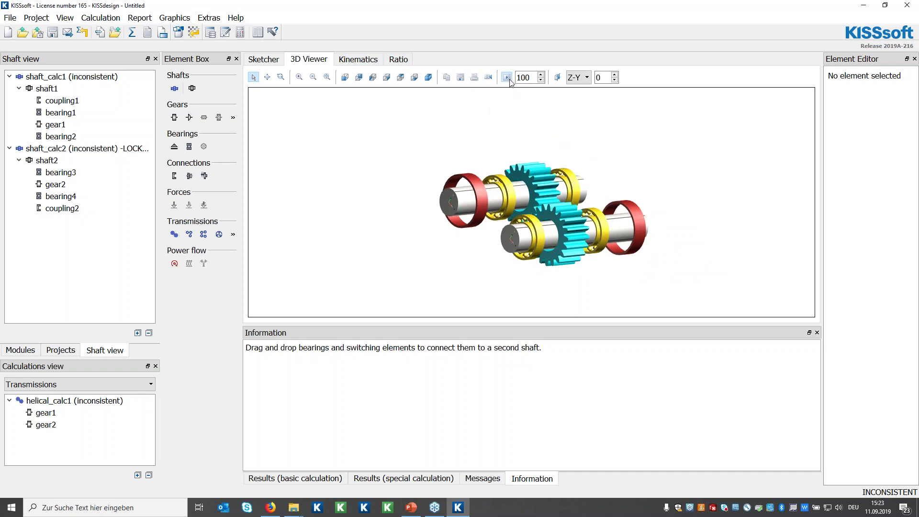
Define boundary1 at coupling1 by torque and speed, entering a torque of 100 Nm and a speed of 100 1/min
left_click(369, 63)
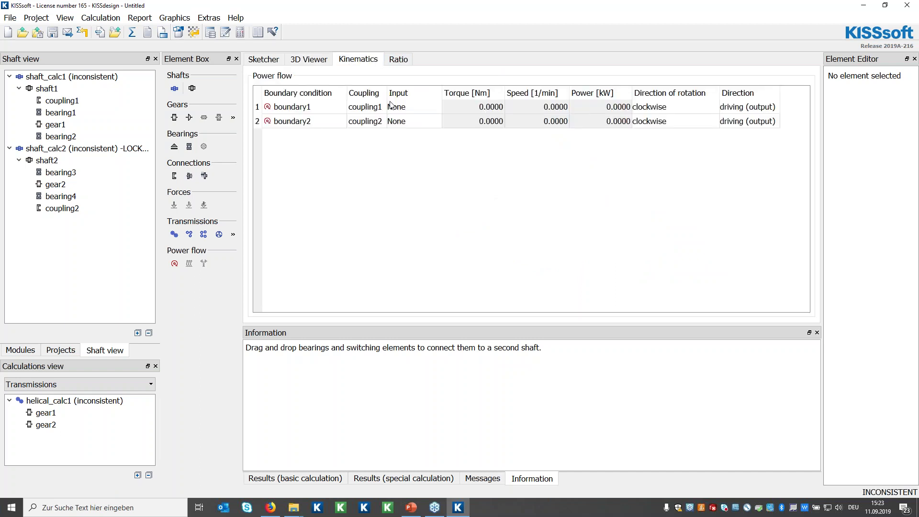
left_click(409, 110)
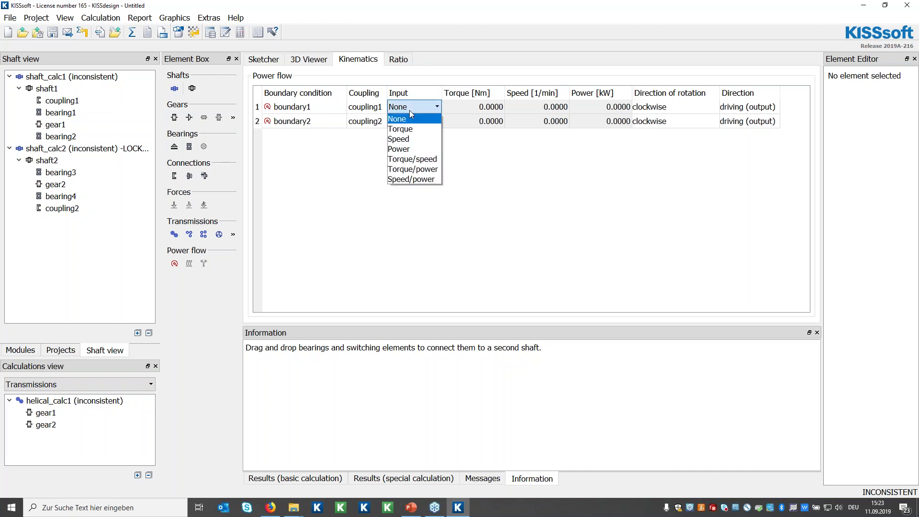
left_click(414, 158)
left_click(477, 110)
type("100")
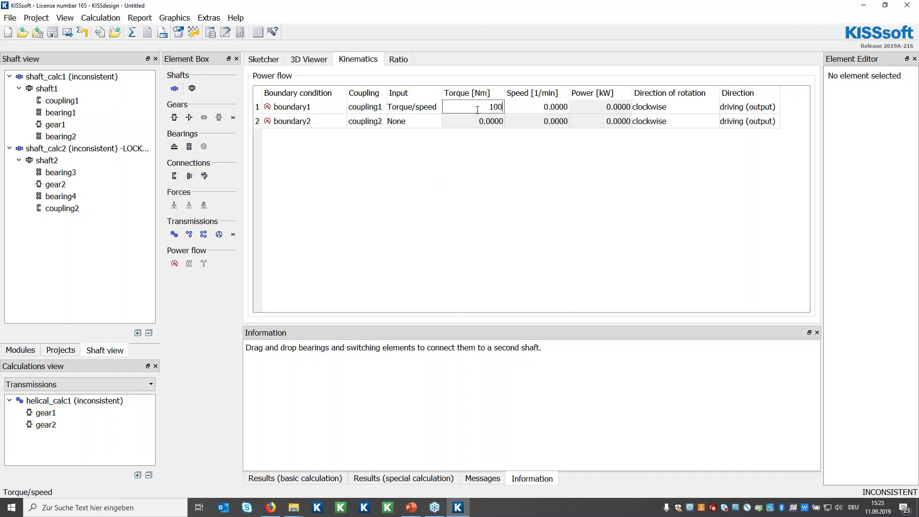
left_click(567, 107)
type("100")
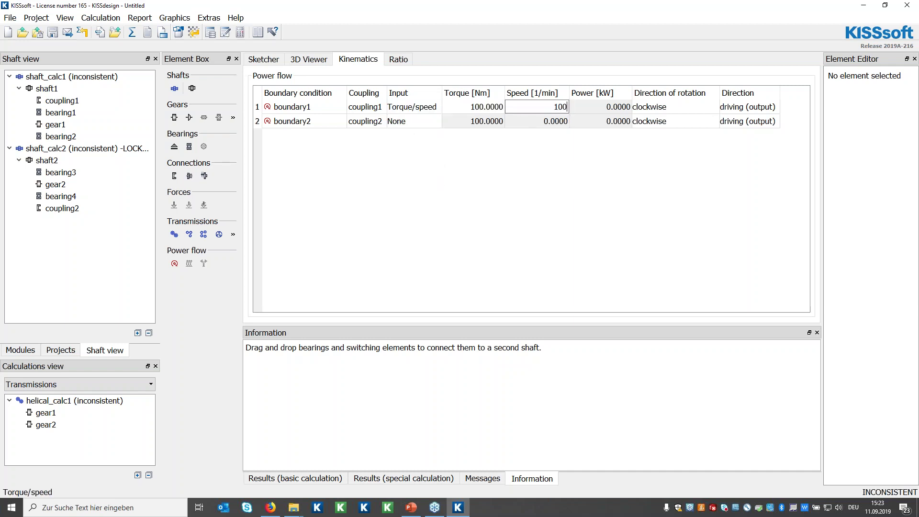
Confirm the speed entry for boundary1 and set the number of teeth of gear B in the gear1–gear2 pair to 60
left_click(600, 193)
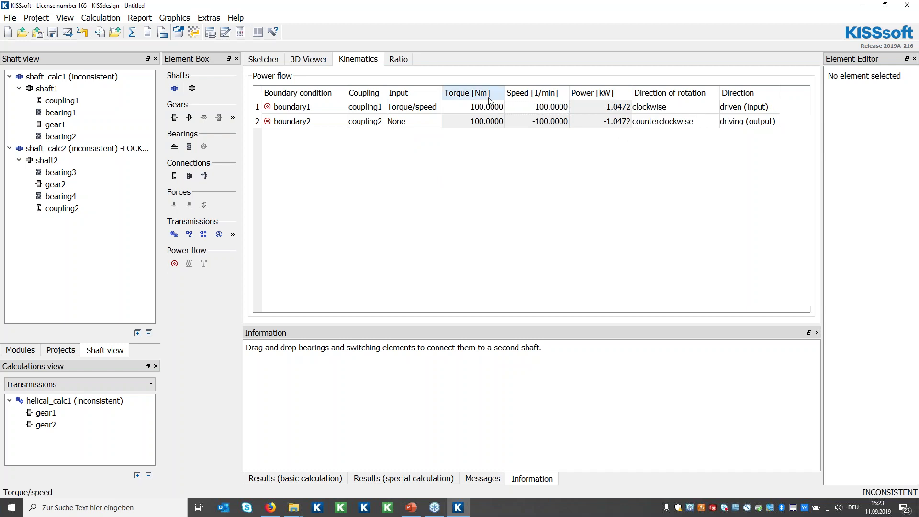
left_click(400, 60)
left_click(574, 107)
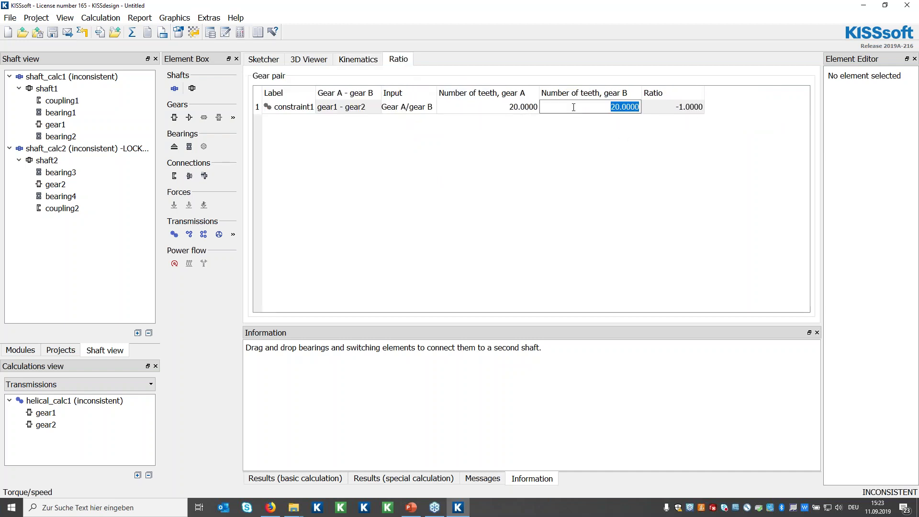
type("60")
key("Return")
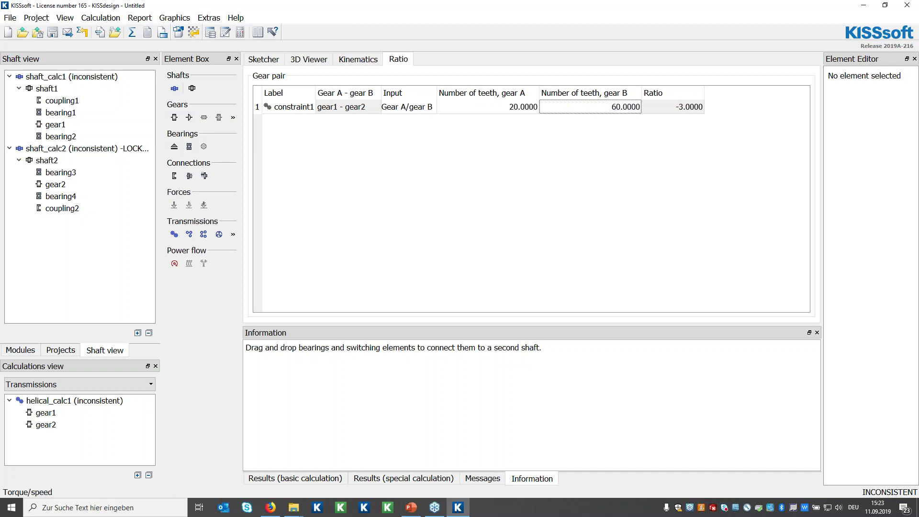
Check the recalculated power flow at both boundaries and examine the resized gear pair in 3D
left_click(339, 60)
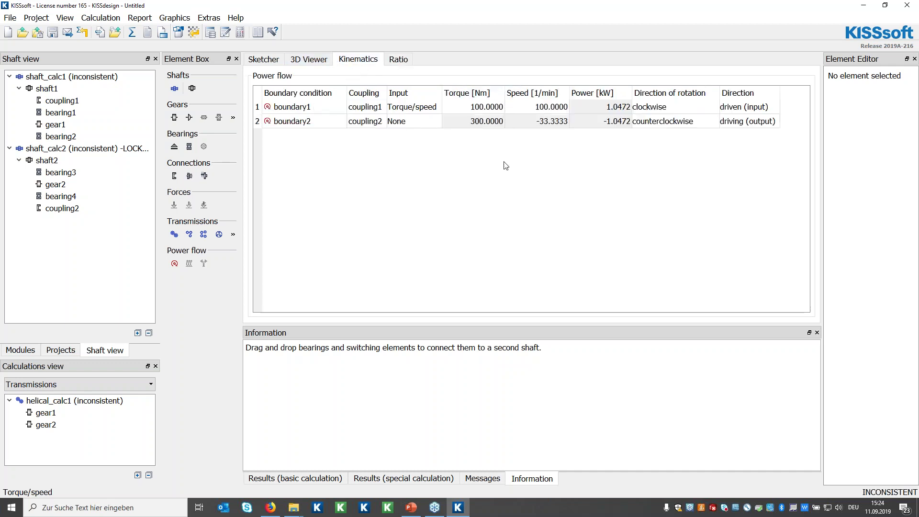
left_click(316, 65)
left_click_drag(495, 188, 577, 217)
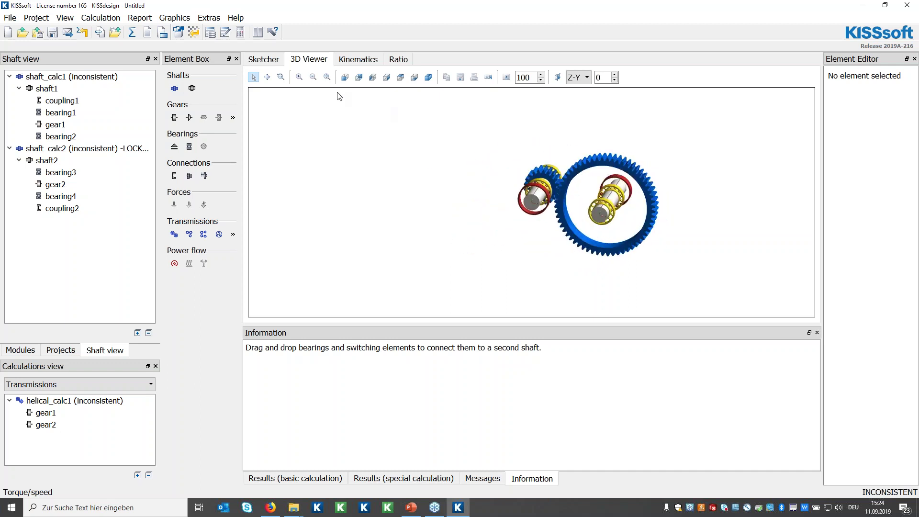
Open the cylindrical gear pair calculation helical_calc1 and review its rough sizing and fine sizing conditions
left_click(263, 60)
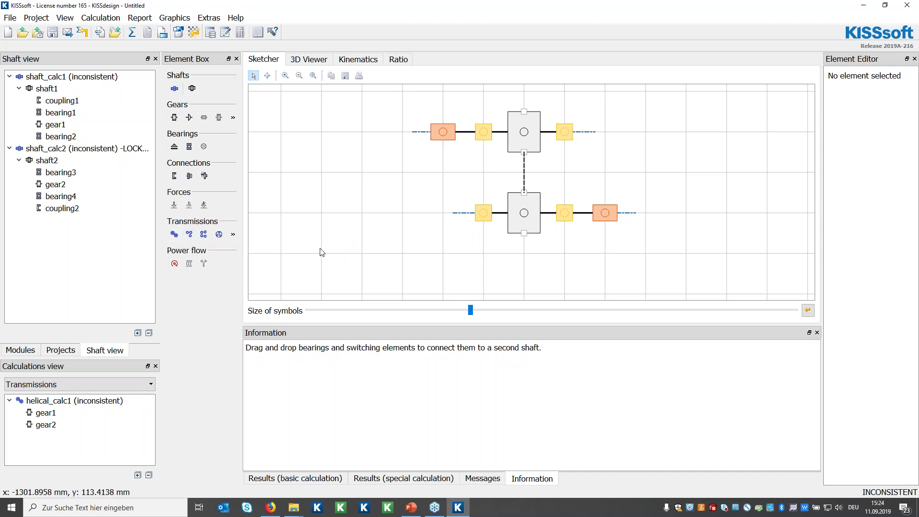
double_click(77, 403)
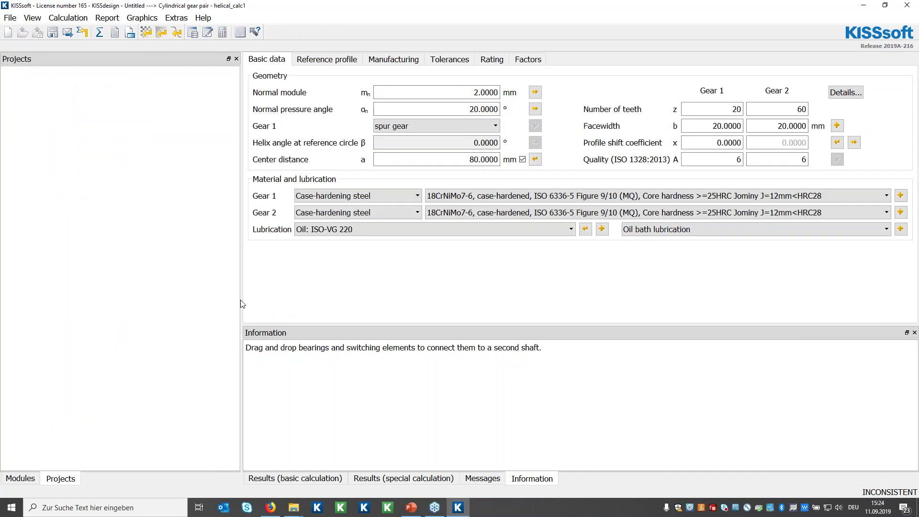
left_click_drag(241, 302, 132, 298)
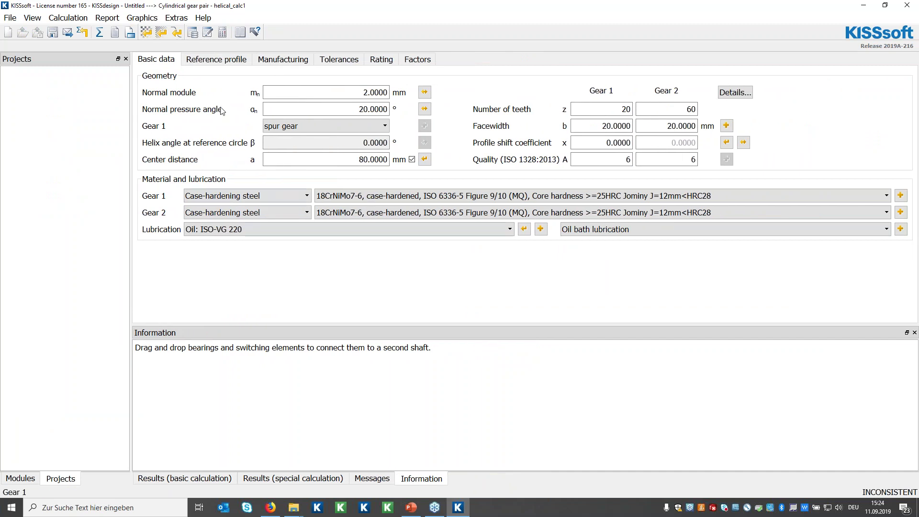
left_click(144, 35)
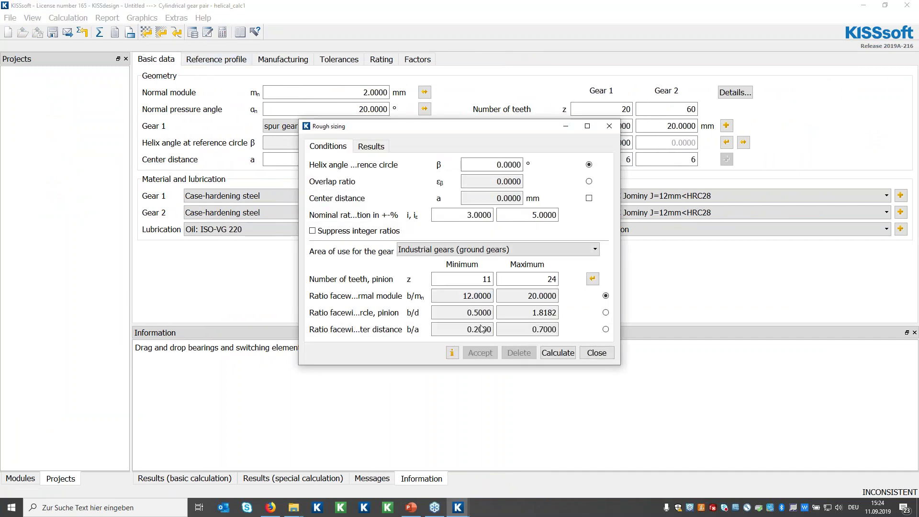
left_click(597, 353)
left_click(161, 32)
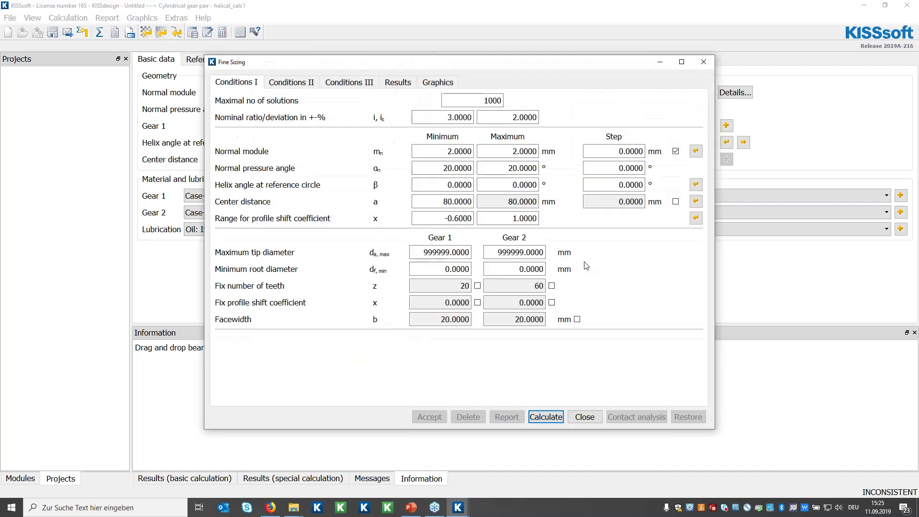
left_click(581, 416)
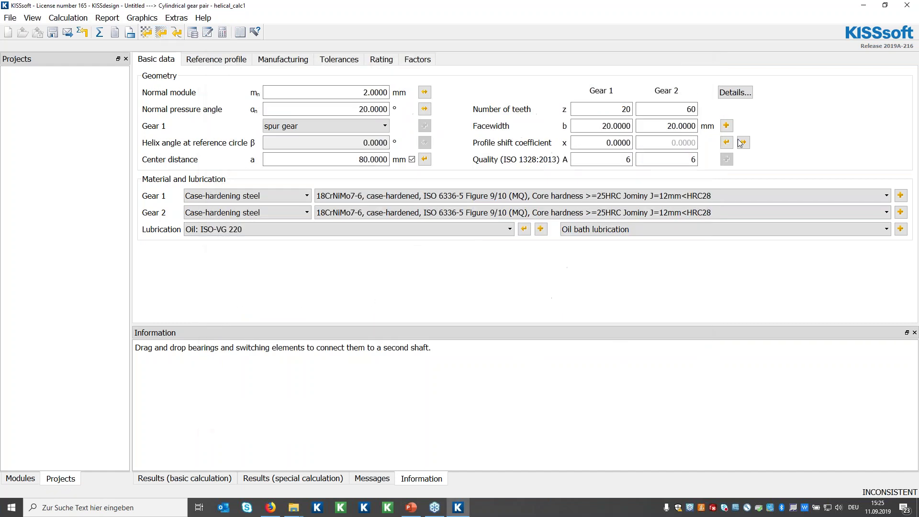
left_click(912, 5)
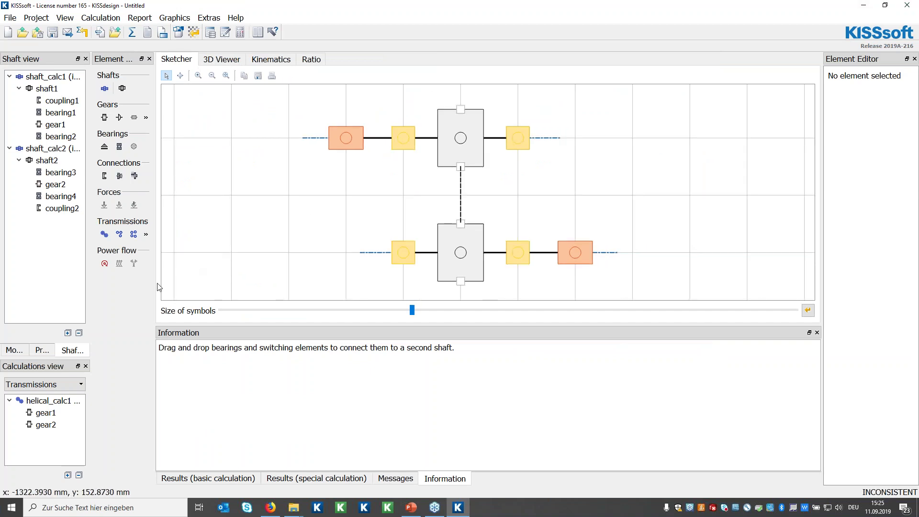
Rough-size shaft1 and its bearings in shaft_calc1 with an equivalent stress of 100 N/mm² and a required service life of 20000 h
left_click_drag(154, 178, 246, 180)
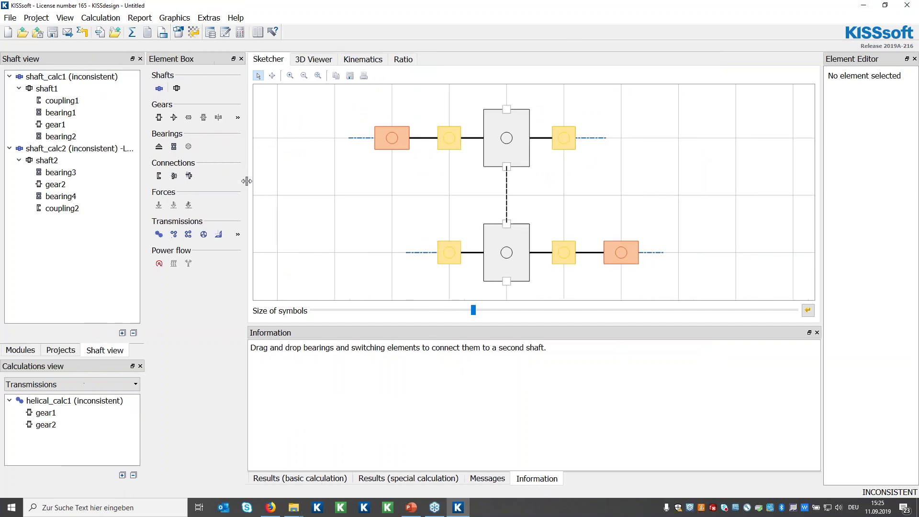
left_click(76, 78)
double_click(77, 78)
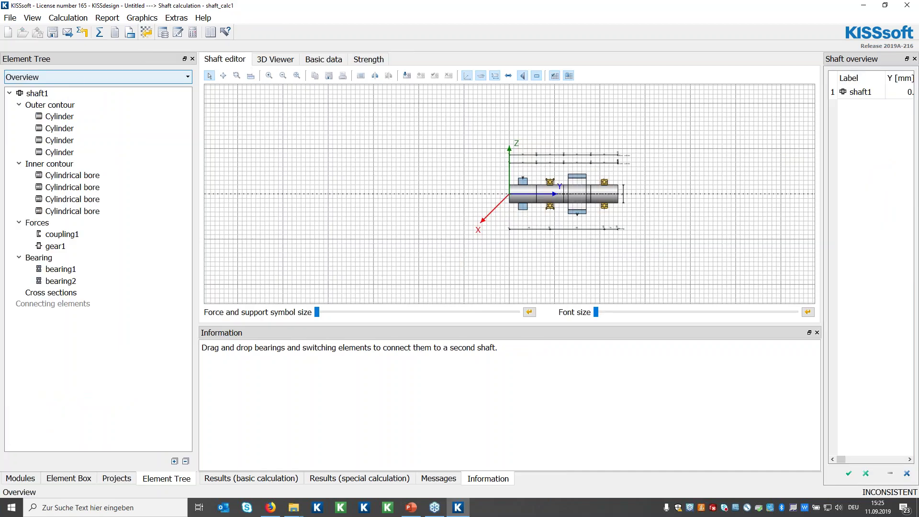
scroll(629, 203, "up", 1)
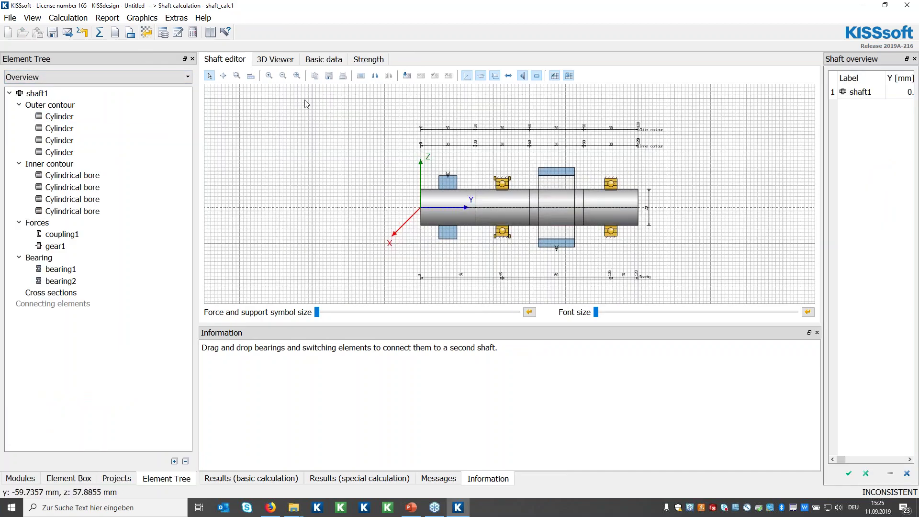
left_click(146, 32)
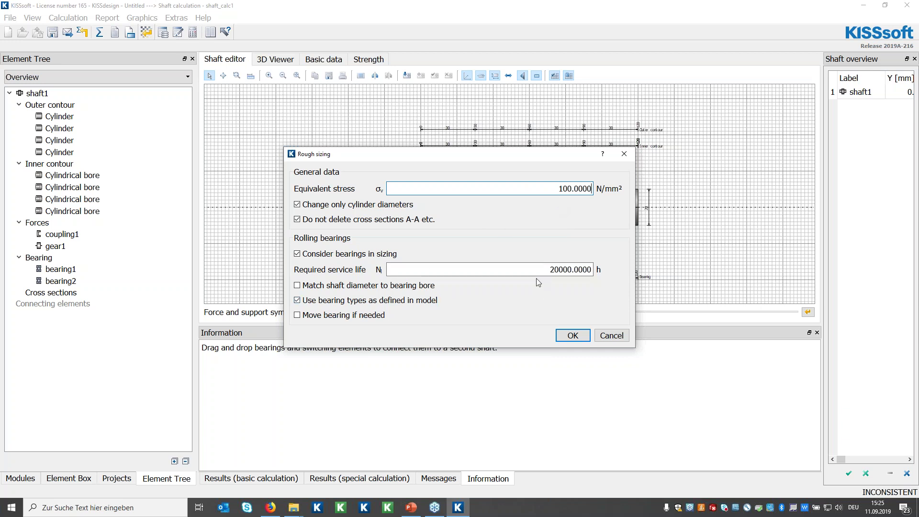
left_click(571, 335)
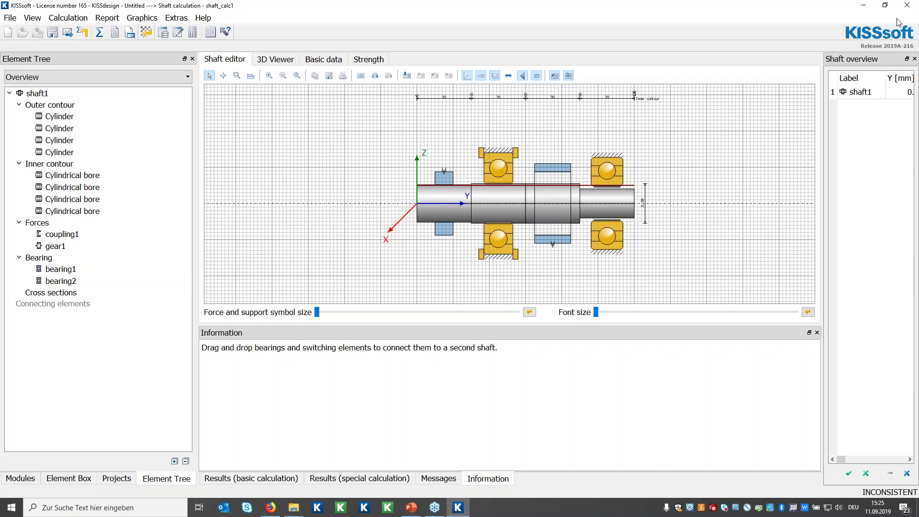
left_click(906, 6)
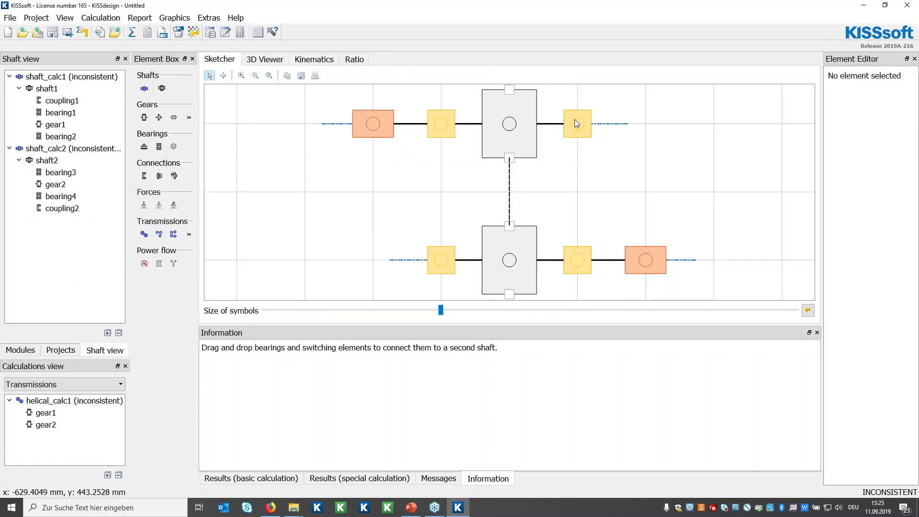
Rough-size shaft2 and its bearings in shaft_calc2 with an equivalent stress of 100 N/mm² and a required service life of 20000 h
left_click(82, 150)
double_click(82, 150)
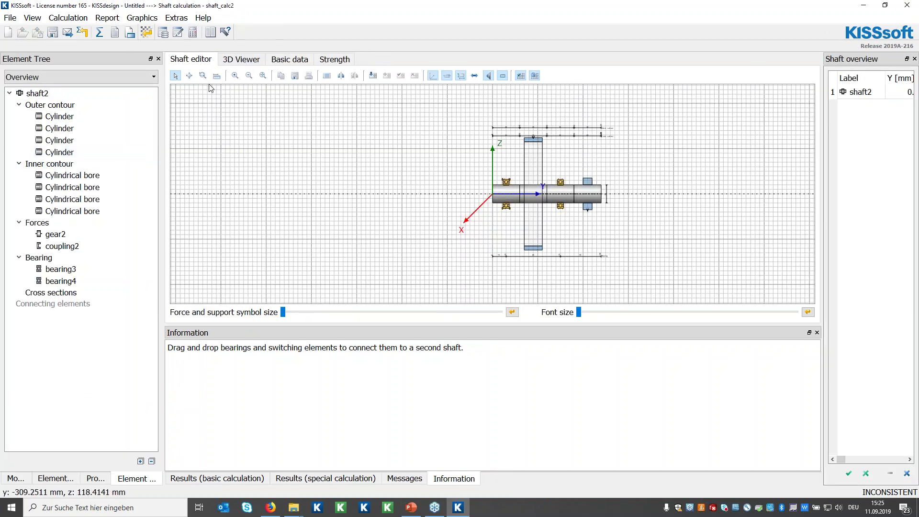
left_click(147, 33)
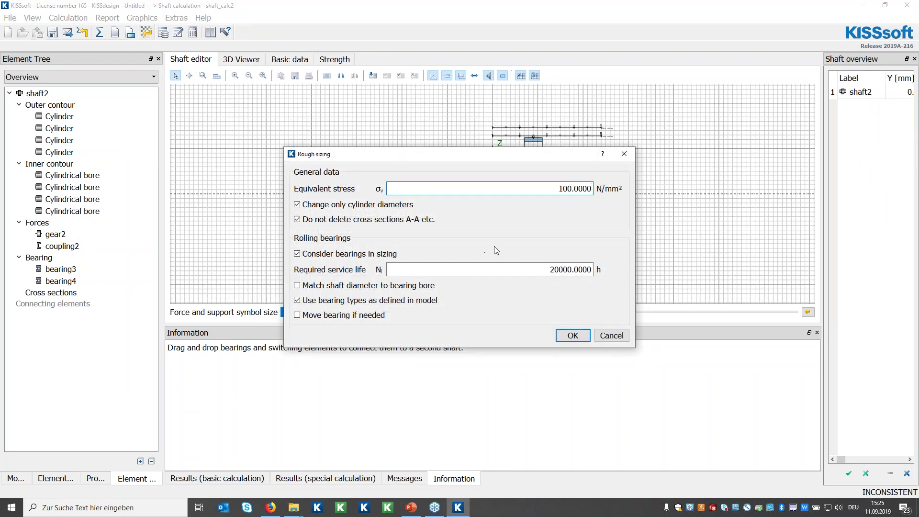
left_click(559, 335)
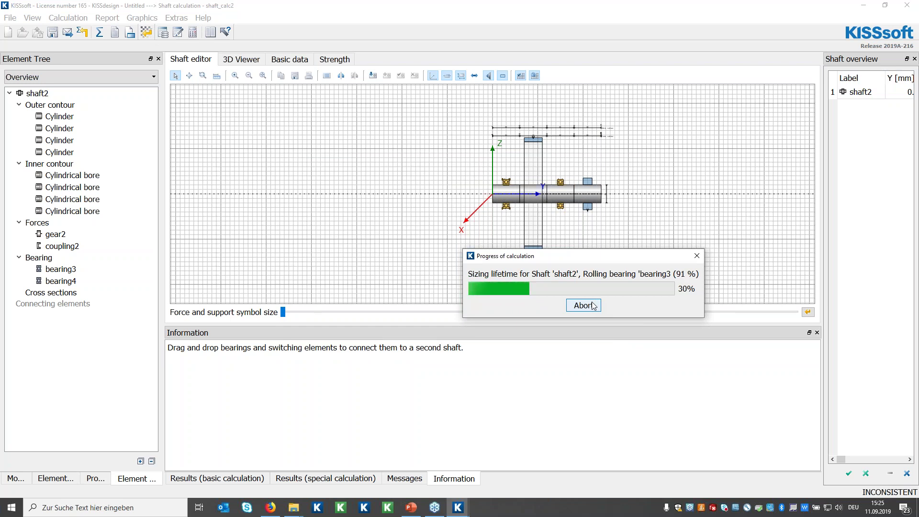
left_click(592, 305)
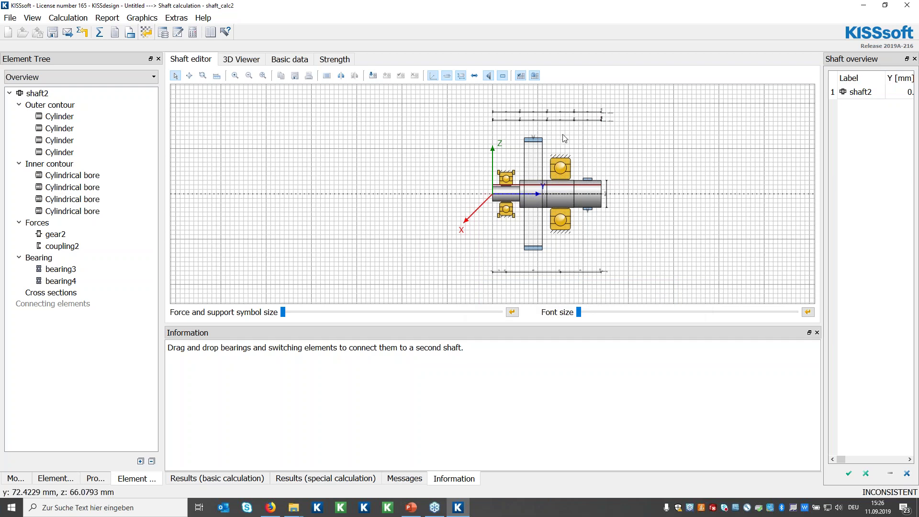
Inspect the individual cylinder sections of shaft2 and close its shaft calculation
scroll(574, 154, "up", 2)
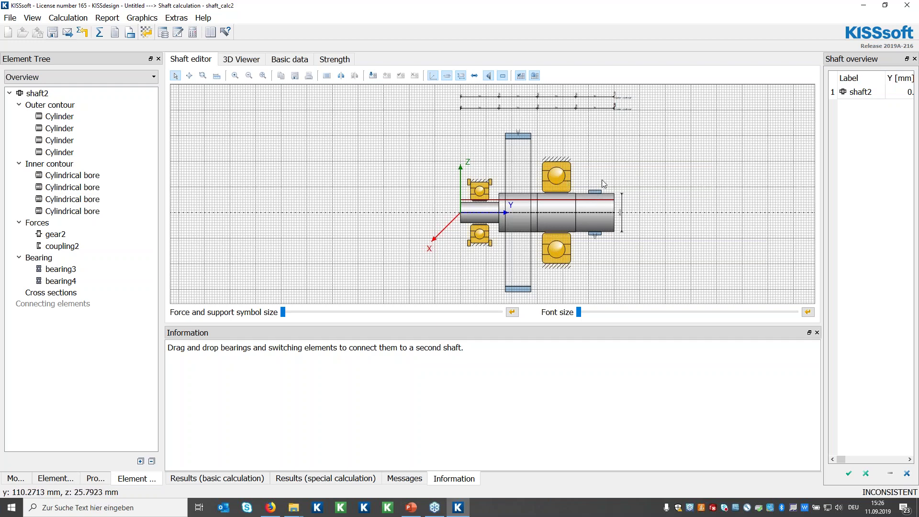
left_click(510, 206)
left_click(559, 209)
left_click(598, 217)
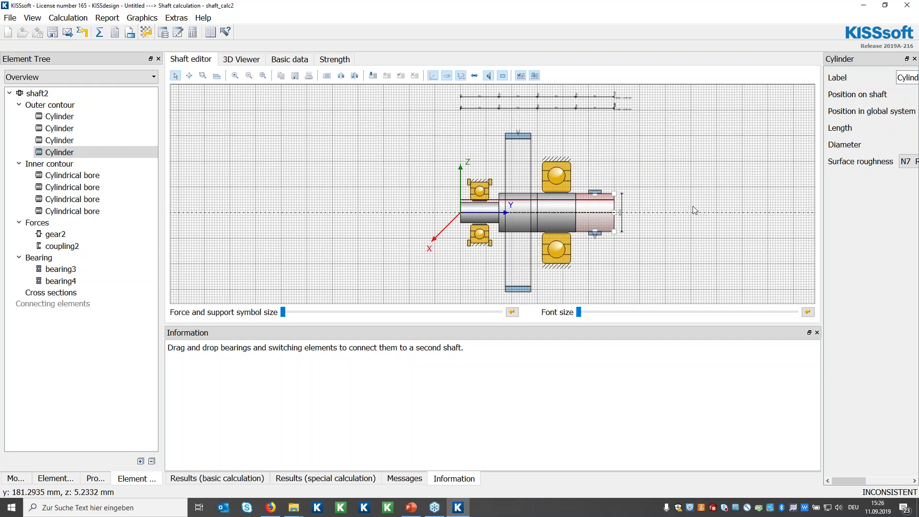
left_click(906, 6)
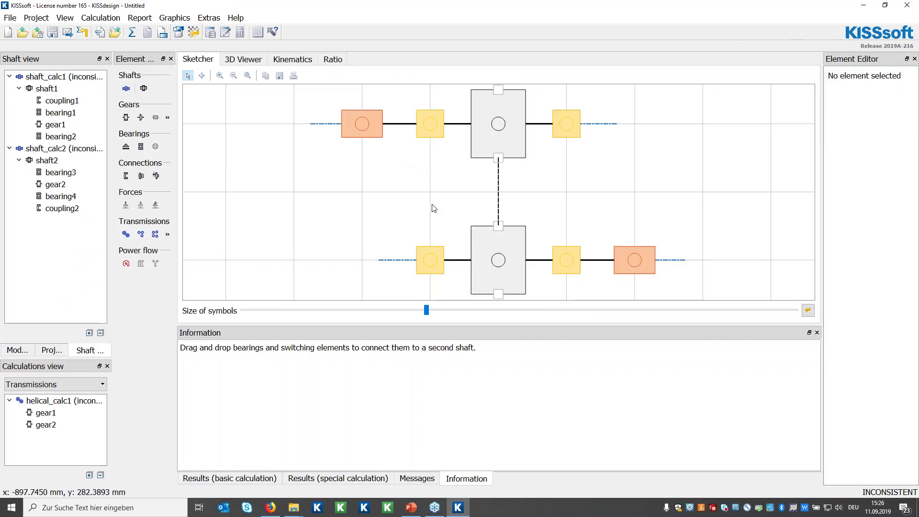
Examine the sized shafts, bearings and gears of the whole model in 3D from an oblique angle
scroll(433, 207, "down", 1)
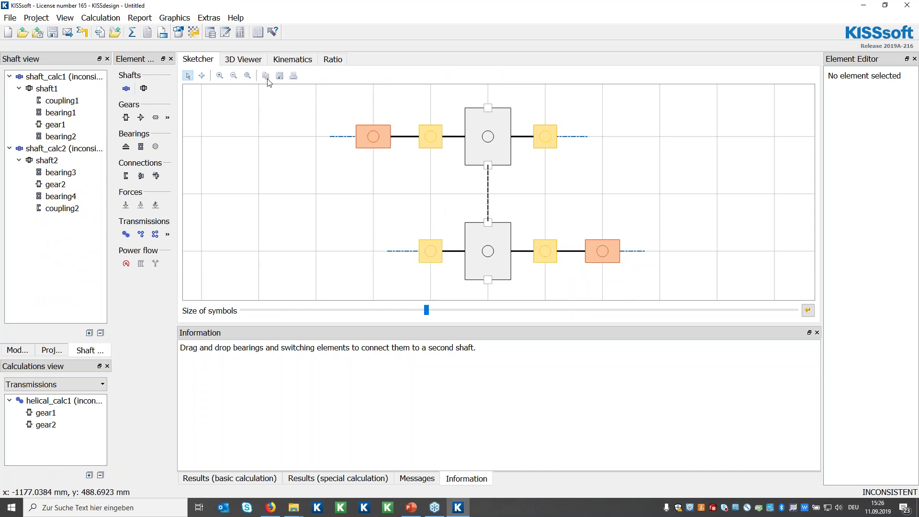
left_click(258, 63)
left_click_drag(444, 183, 591, 237)
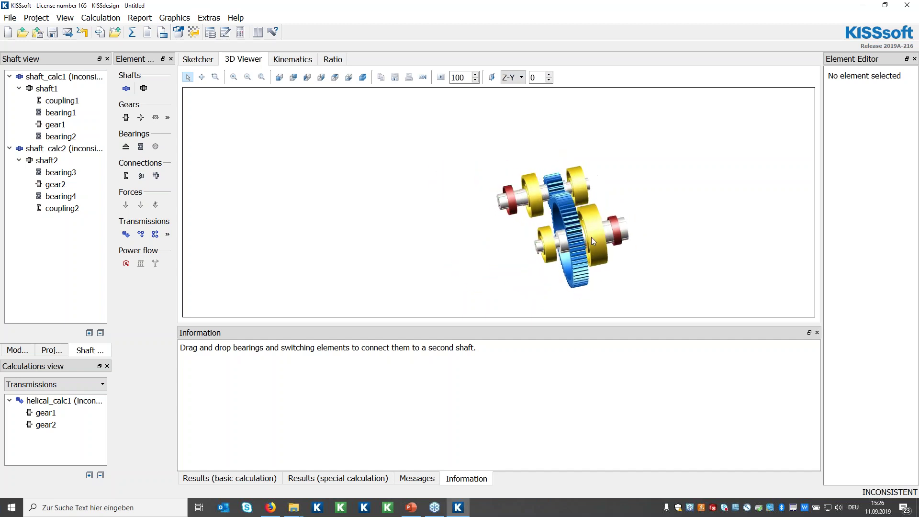
left_click(214, 61)
scroll(314, 197, "down", 1)
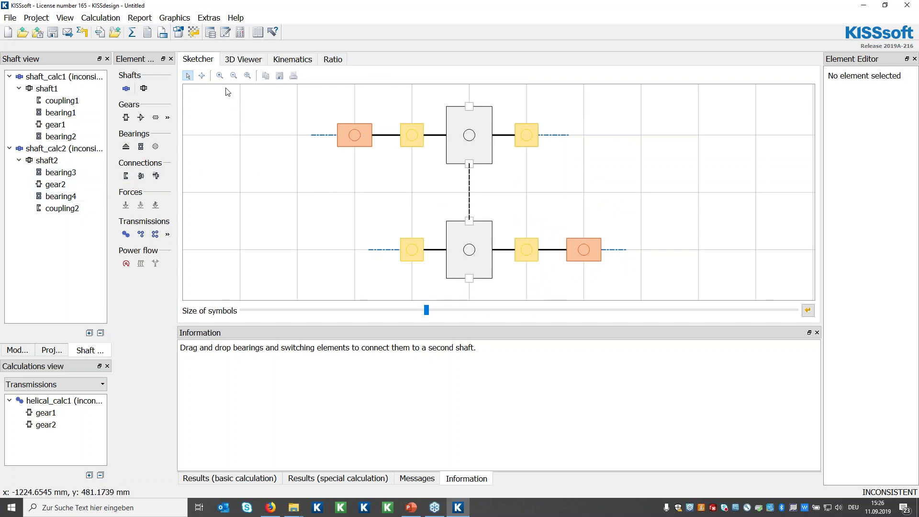
Review the system-wide rough sizing defaults, including the area-of-use choices for the transmission
left_click(195, 33)
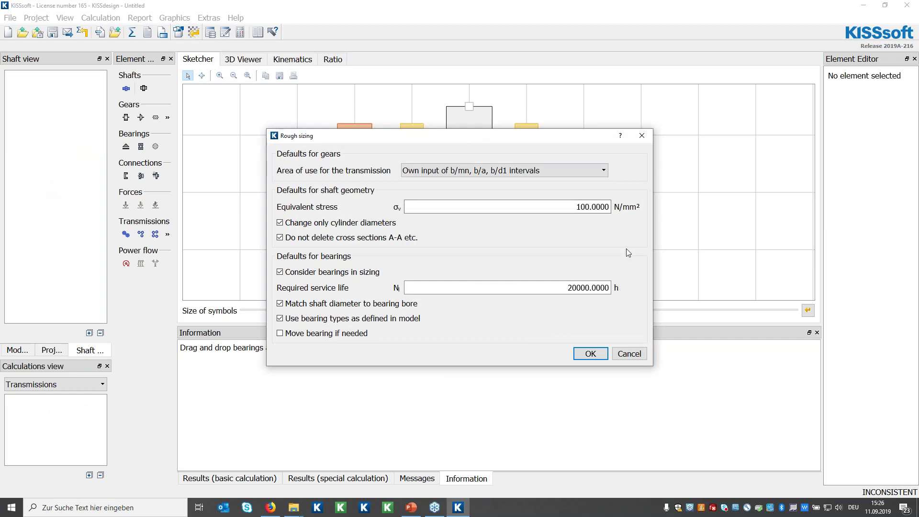
left_click(557, 174)
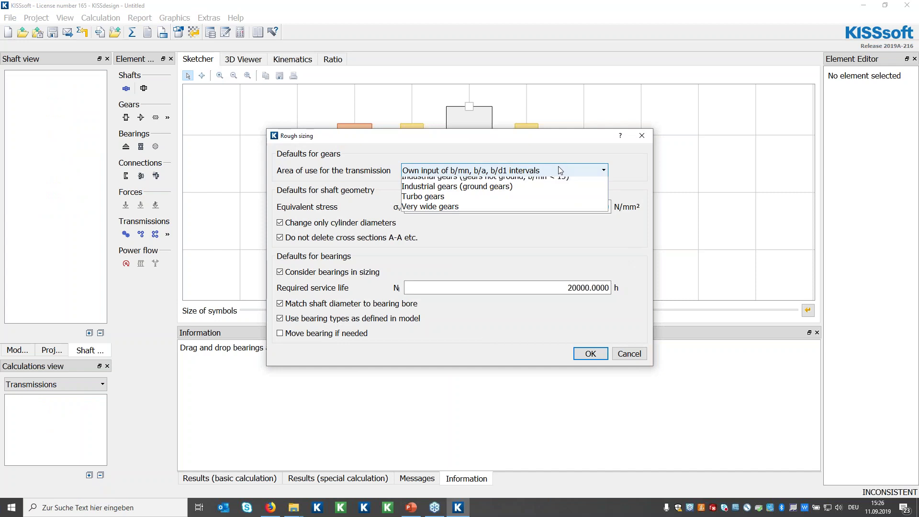
left_click(489, 169)
left_click(433, 168)
left_click(424, 157)
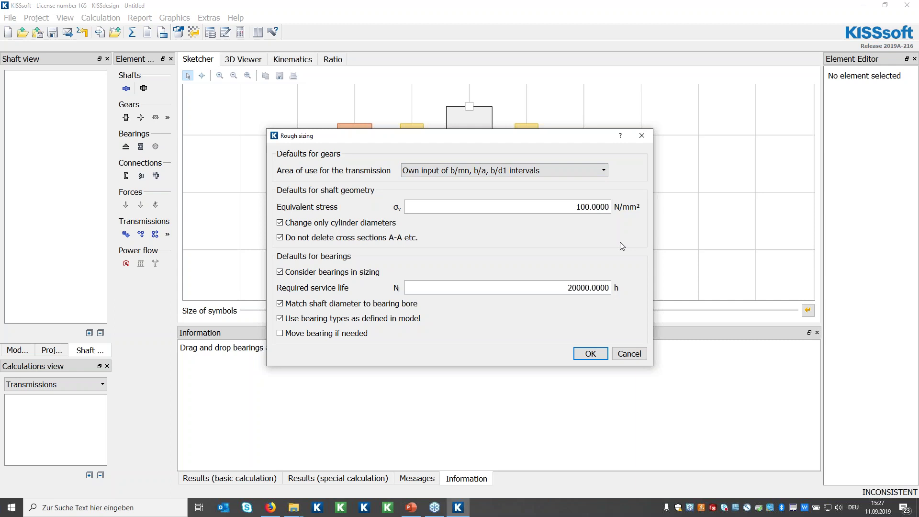
key("Return")
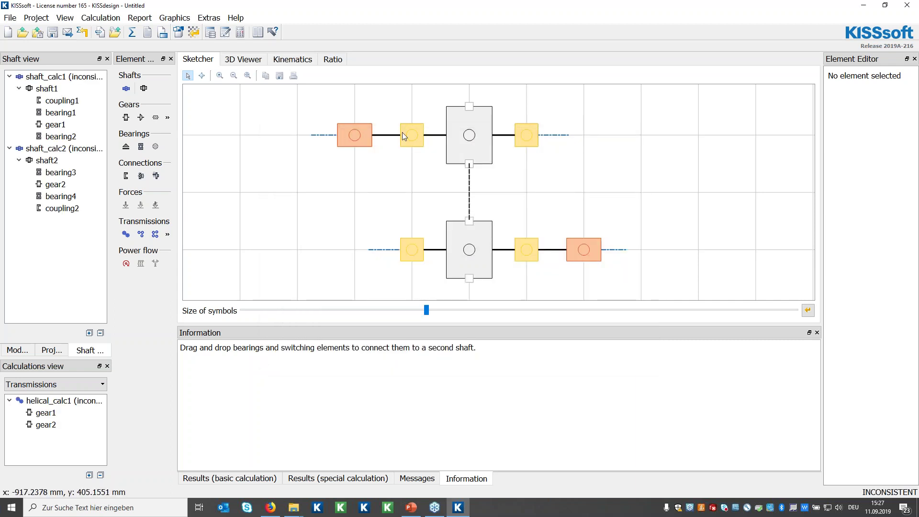
Add a third shaft group with its own shaft to the sketch
scroll(441, 190, "down", 1)
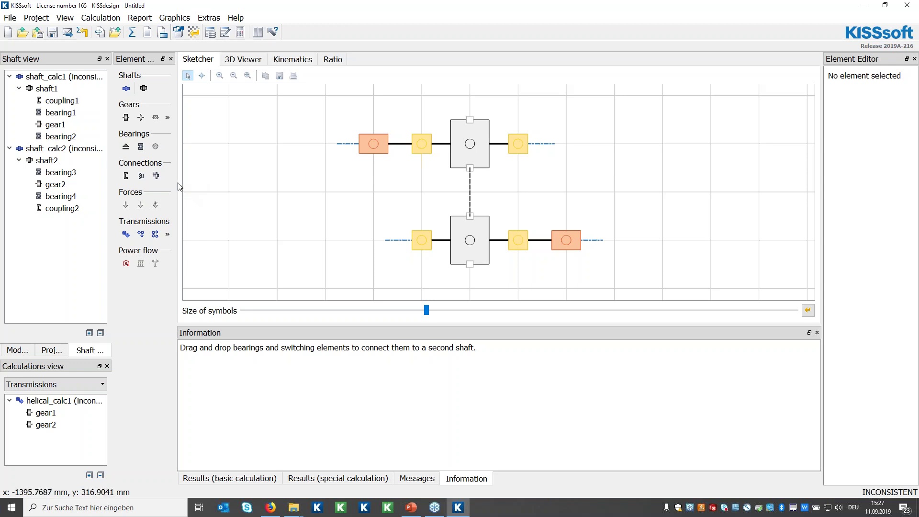
left_click_drag(181, 183, 240, 186)
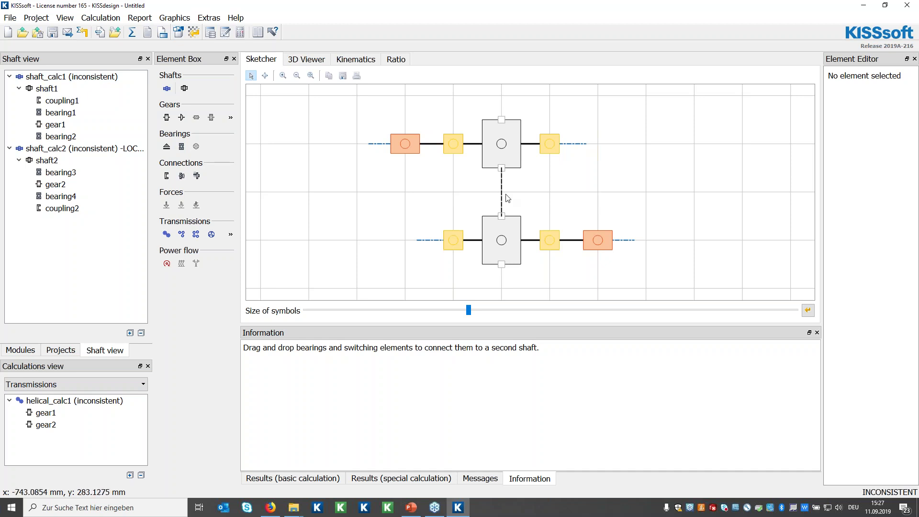
left_click(166, 88)
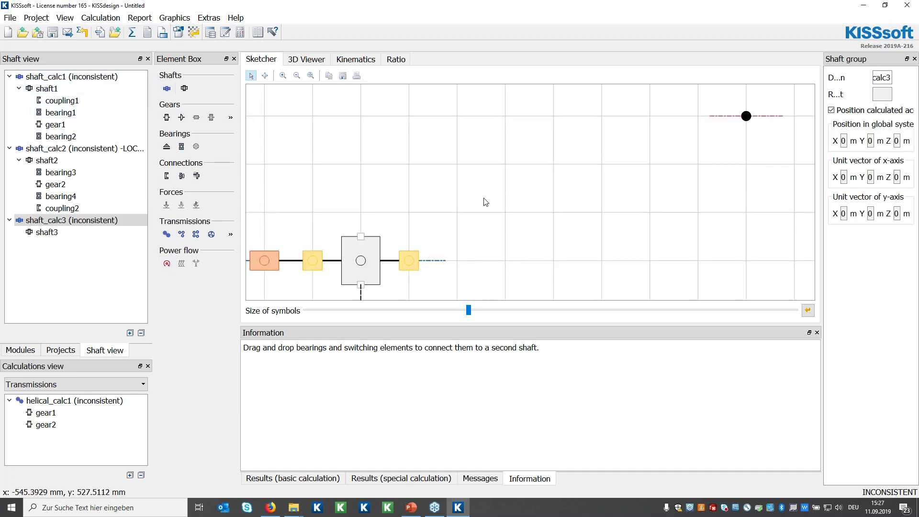
Move the empty third shaft group below the lower shaft, starting at the same horizontal position as that shaft's first bearing
scroll(486, 225, "down", 2)
scroll(585, 190, "down", 1)
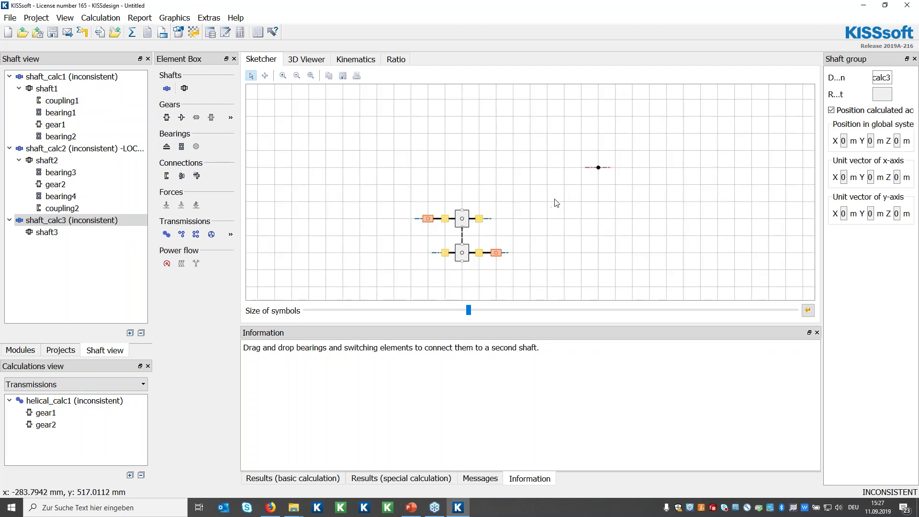
left_click(265, 75)
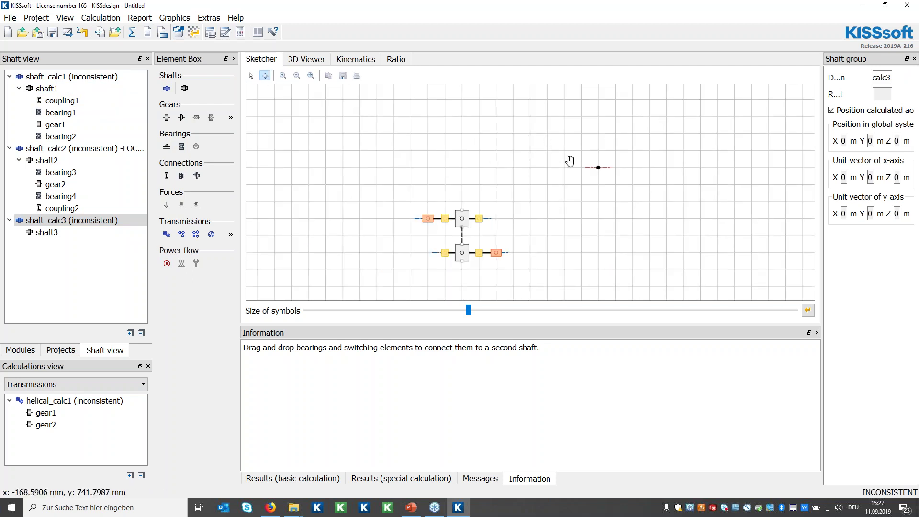
mouse_move(593, 168)
left_mouse_down()
mouse_move(502, 271)
mouse_move(434, 290)
left_mouse_up()
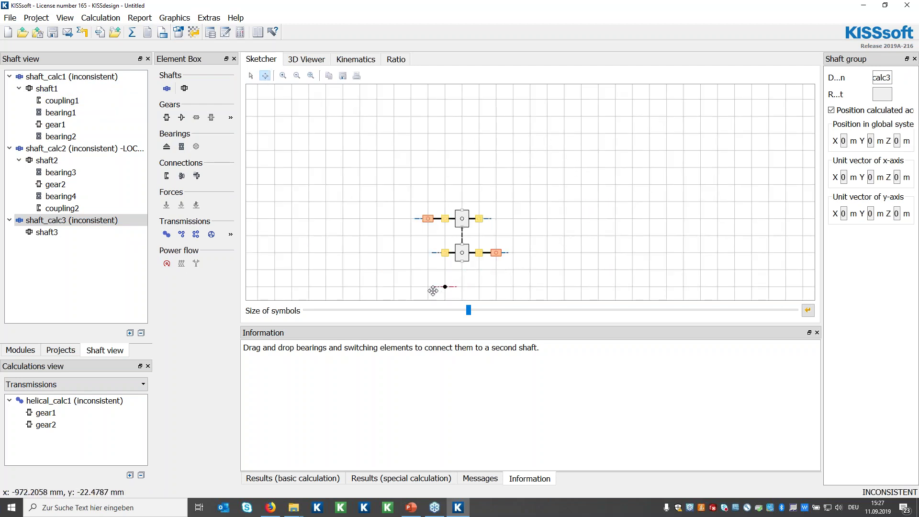
scroll(498, 240, "up", 2)
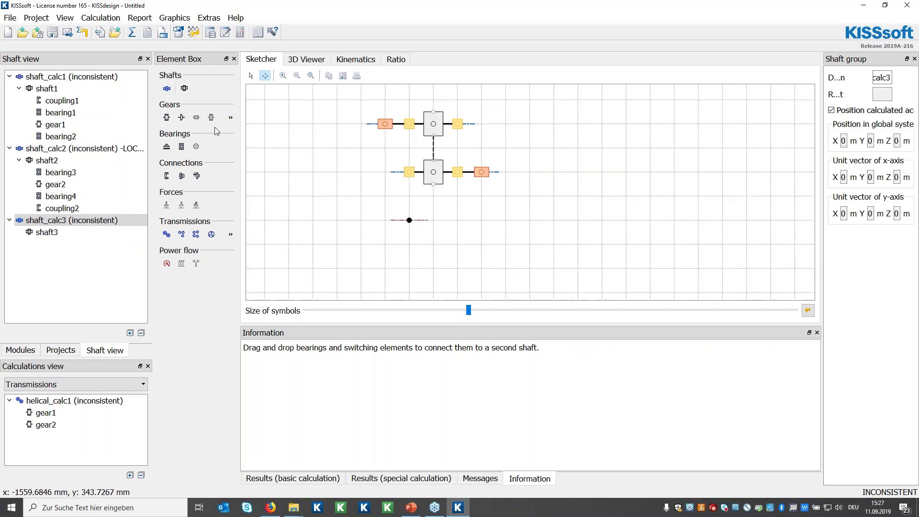
left_click(251, 75)
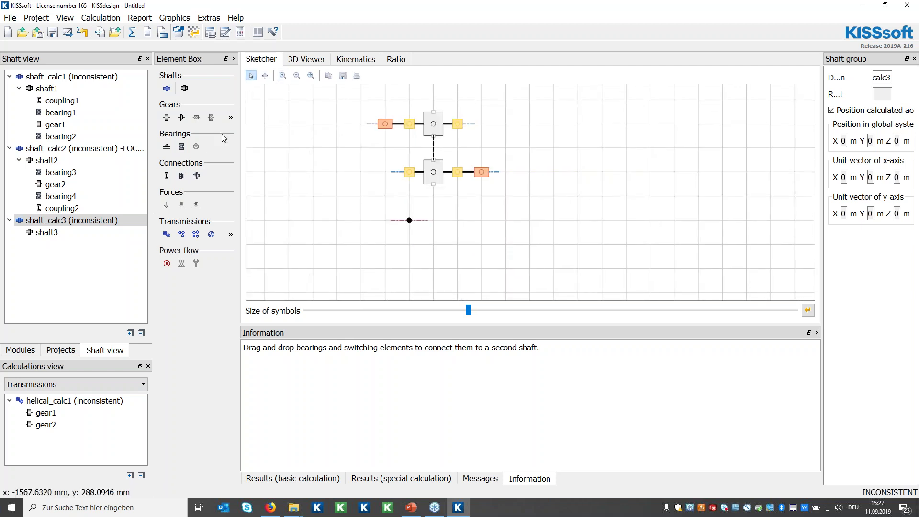
Populate shaft3 with a bearing, a cylindrical gear, a second bearing and a coupling, in that order
double_click(181, 147)
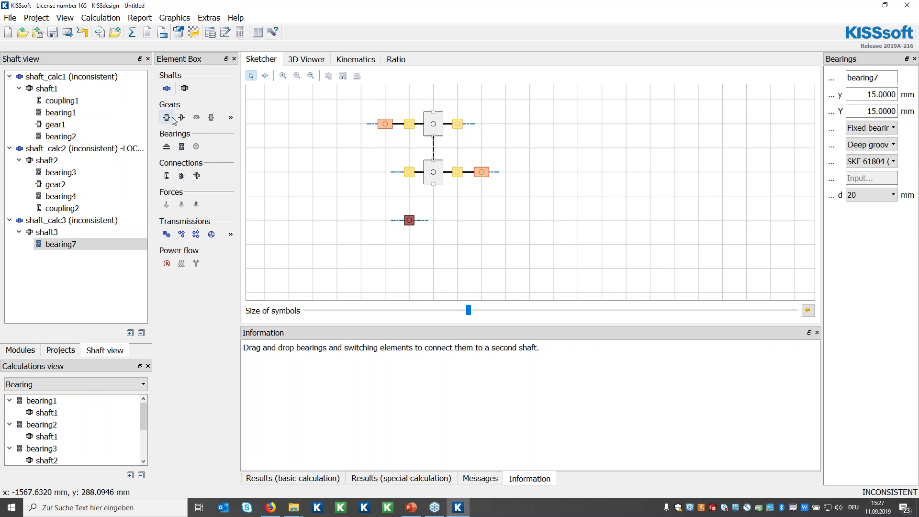
double_click(168, 117)
double_click(181, 147)
double_click(168, 177)
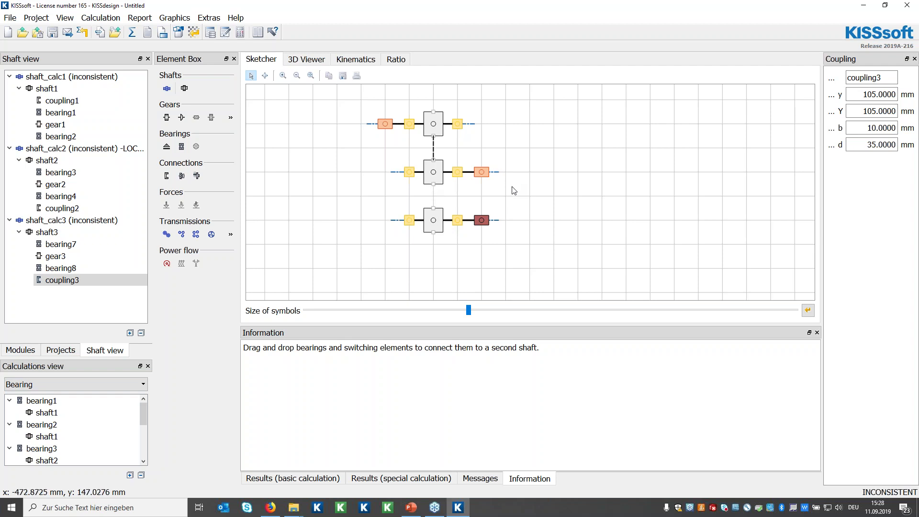
Delete the whole third shaft group, including its shaft, bearings, gear and coupling
left_click(66, 223)
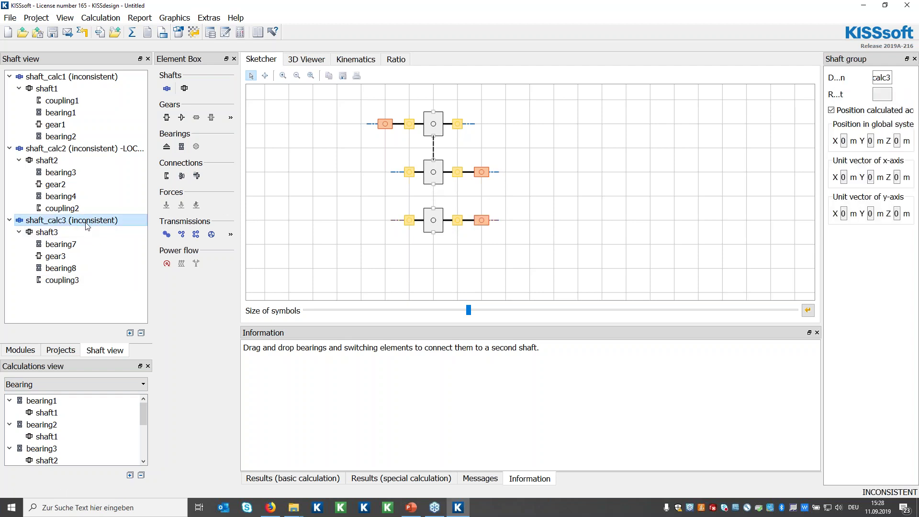
left_click(397, 222)
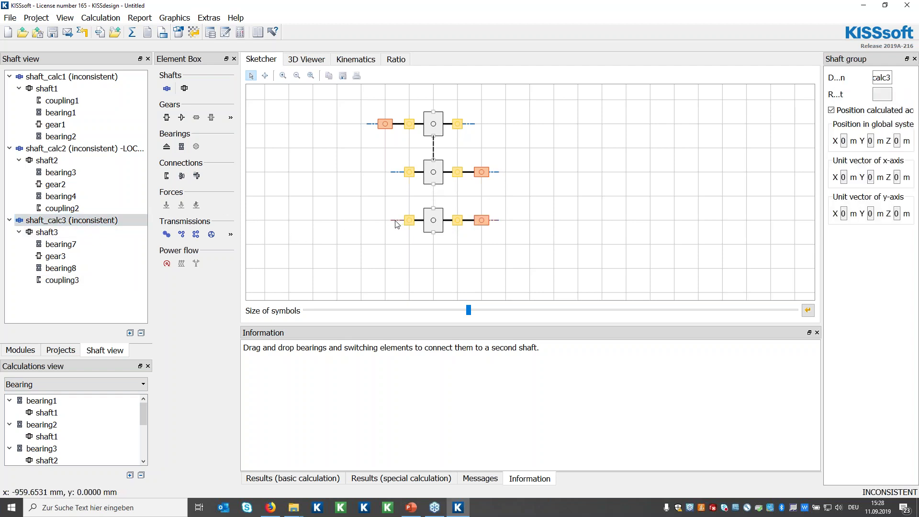
right_click(397, 221)
left_click(408, 244)
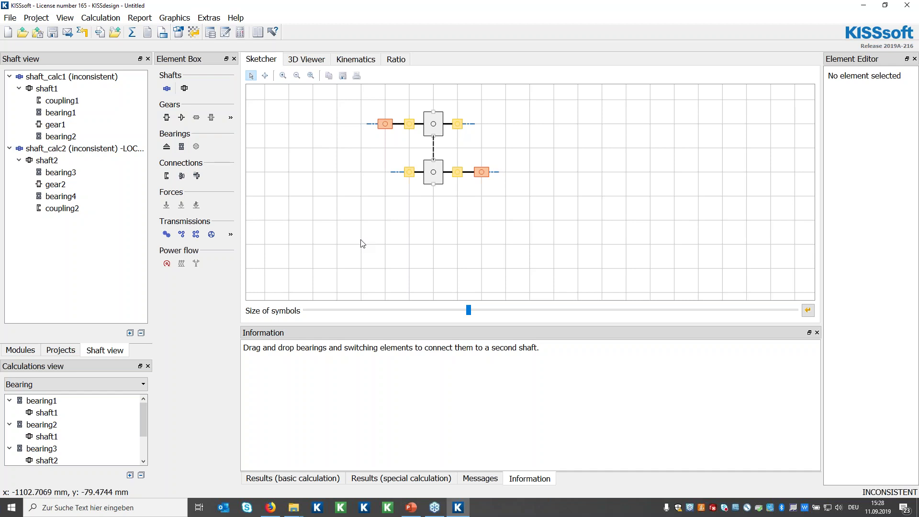
left_click(265, 76)
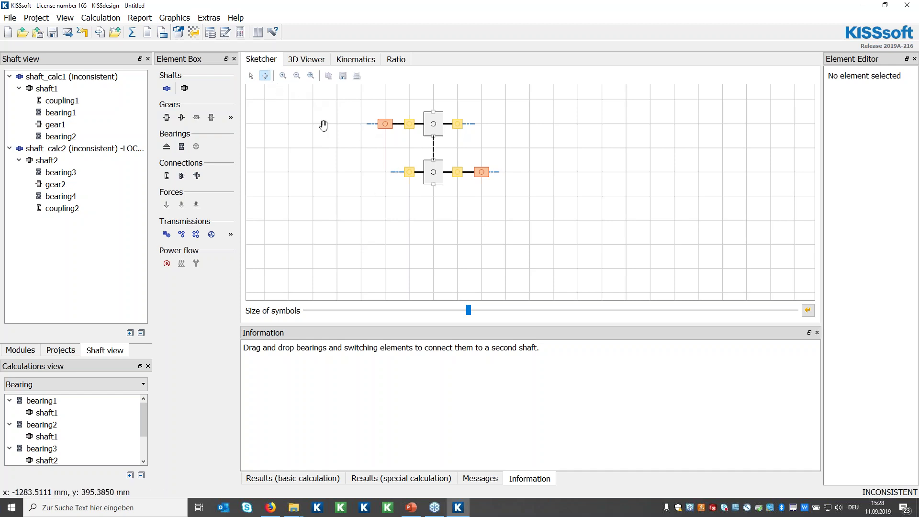
left_click_drag(323, 125, 368, 191)
scroll(369, 191, "up", 2)
left_click(251, 75)
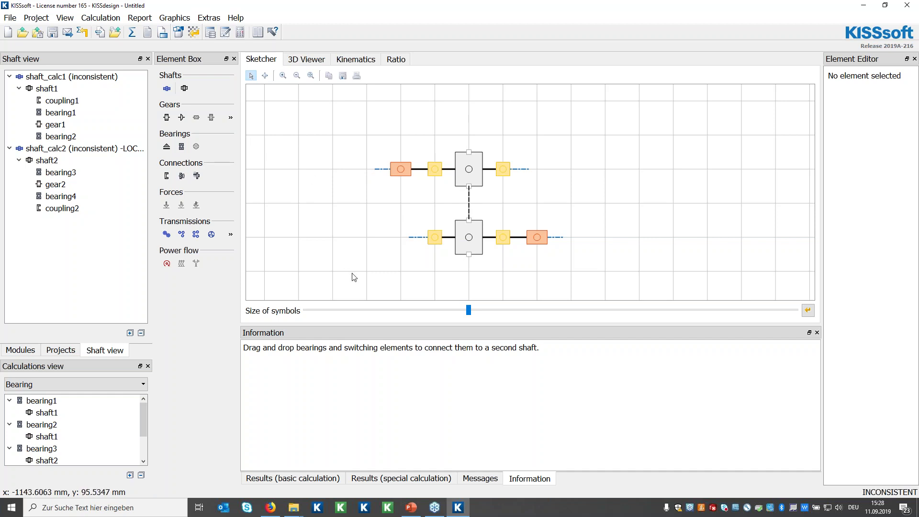
Switch to PowerPoint, highlight "Planetary stage" in the webdemo topics, and return to KISSdesign
left_click(413, 508)
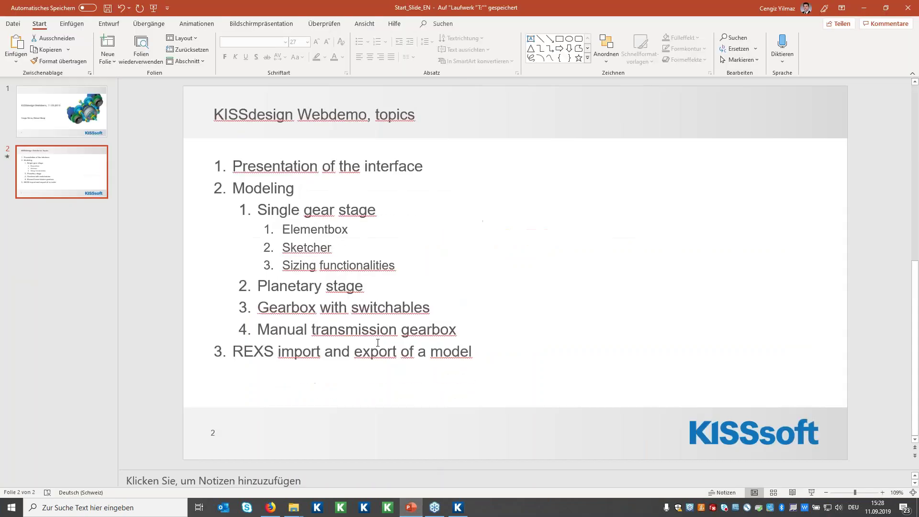
left_click_drag(258, 286, 368, 286)
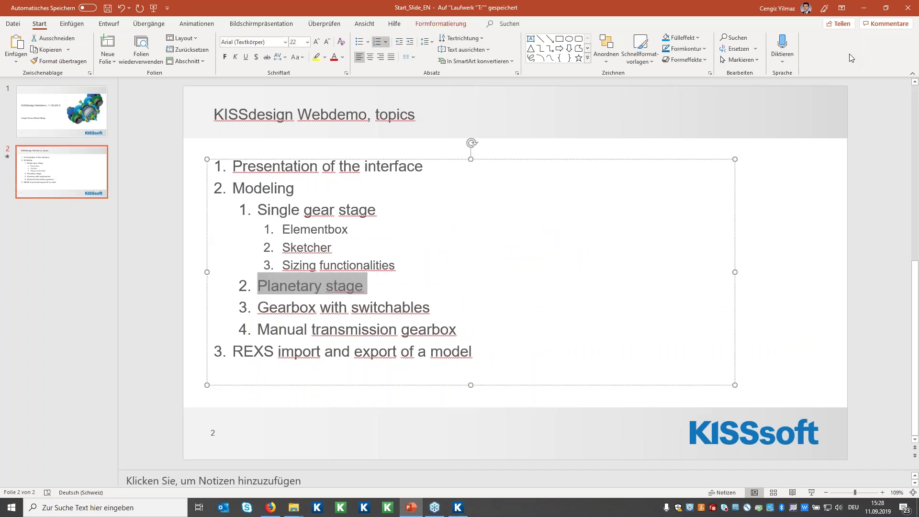
left_click(865, 9)
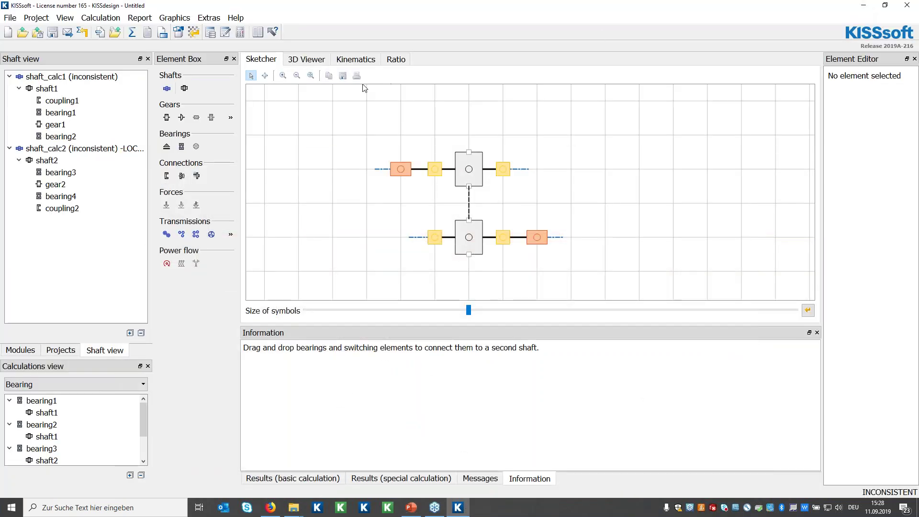
Start a new empty model without saving the changes to the untitled one
left_click(8, 32)
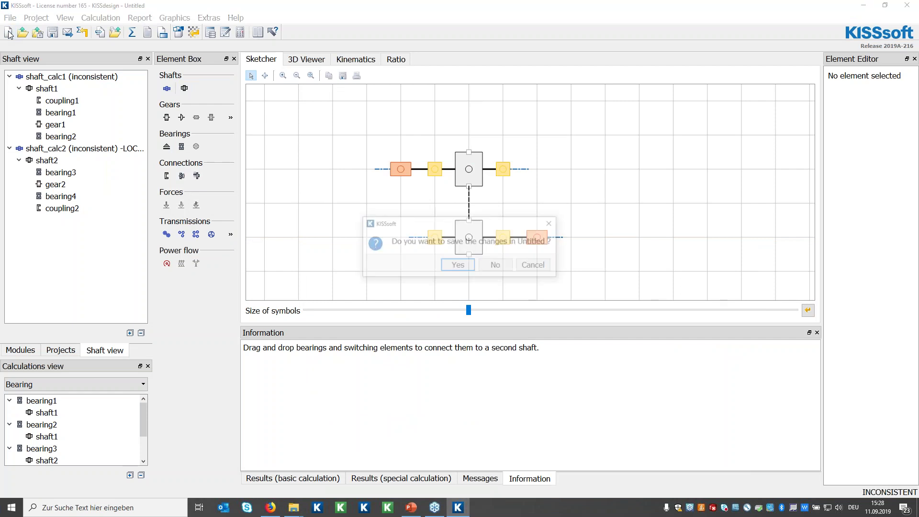
left_click(483, 265)
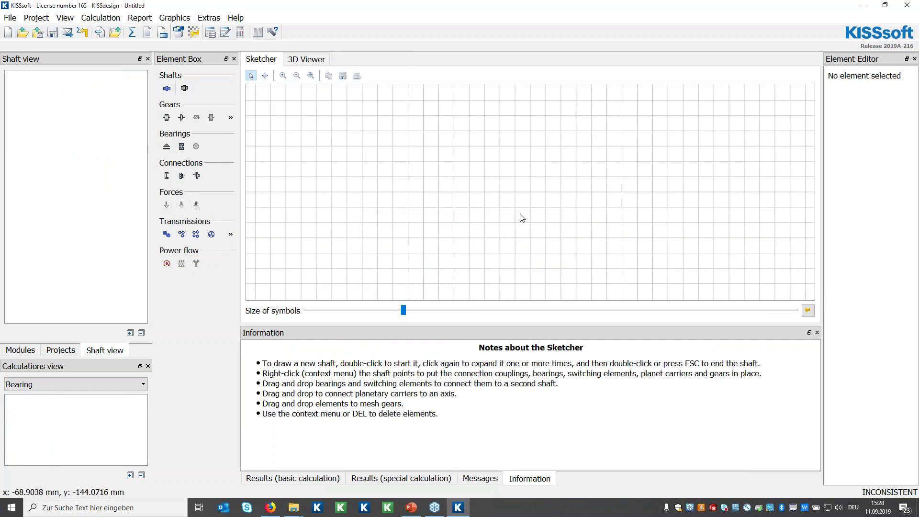
scroll(522, 218, "up", 1)
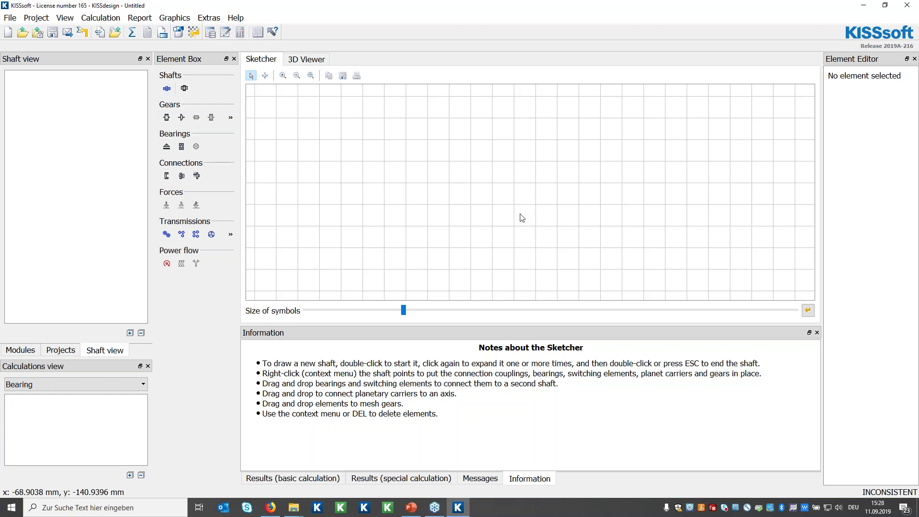
Sketch a straight horizontal shaft four grid squares long in the lower part of the sketch, with its axis along the shaft line
double_click(405, 270)
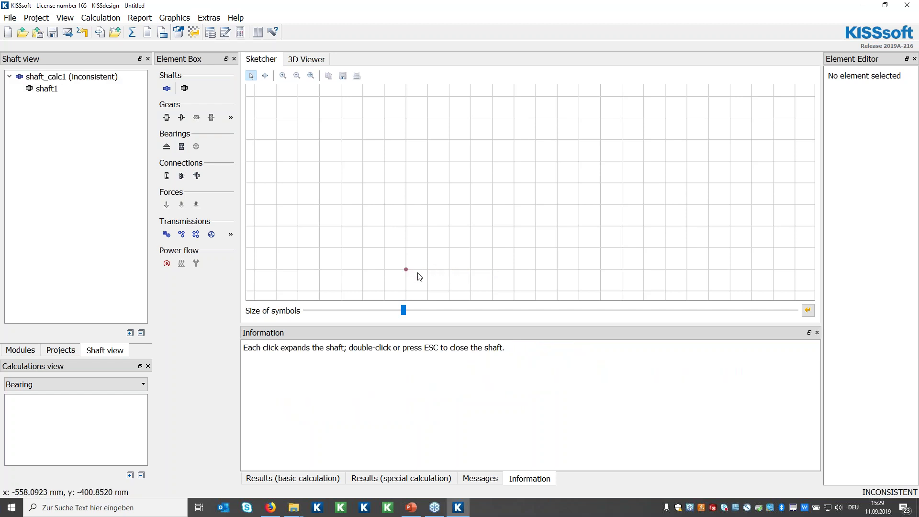
left_click(491, 271)
double_click(493, 271)
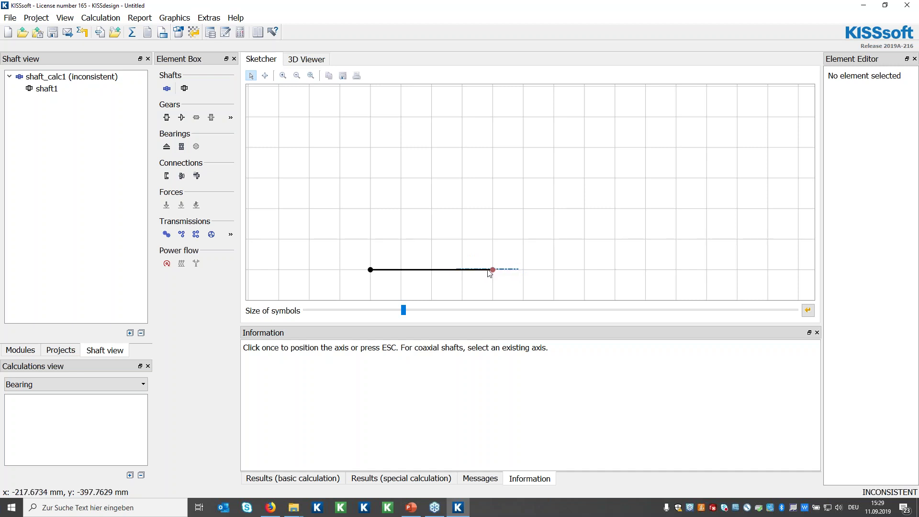
left_click(482, 271)
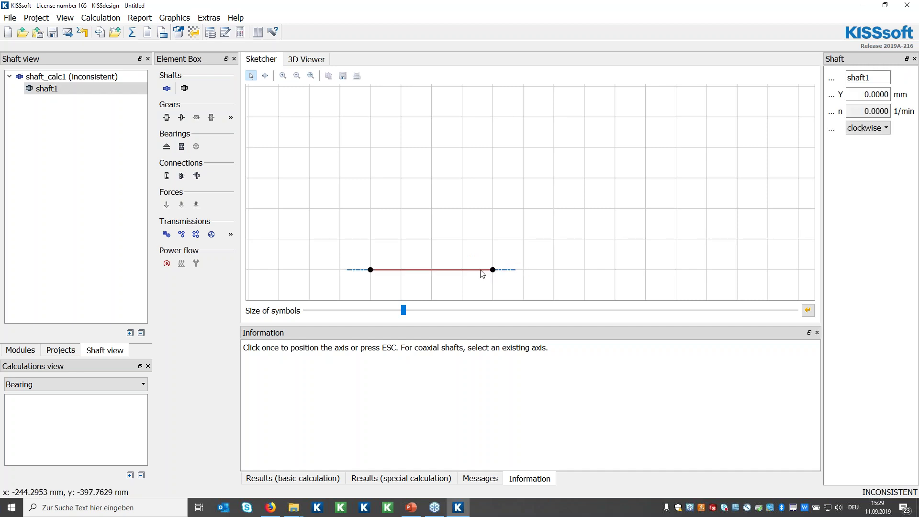
Sketch a three-point shaft two grid squares long, eight squares above the first shaft, and assign it to the first shaft's axis
scroll(527, 257, "down", 3)
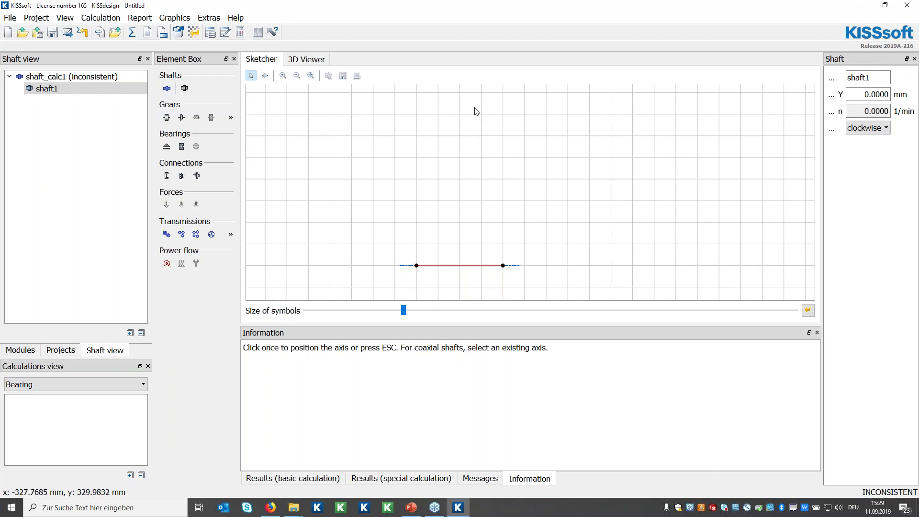
scroll(478, 139, "down", 1)
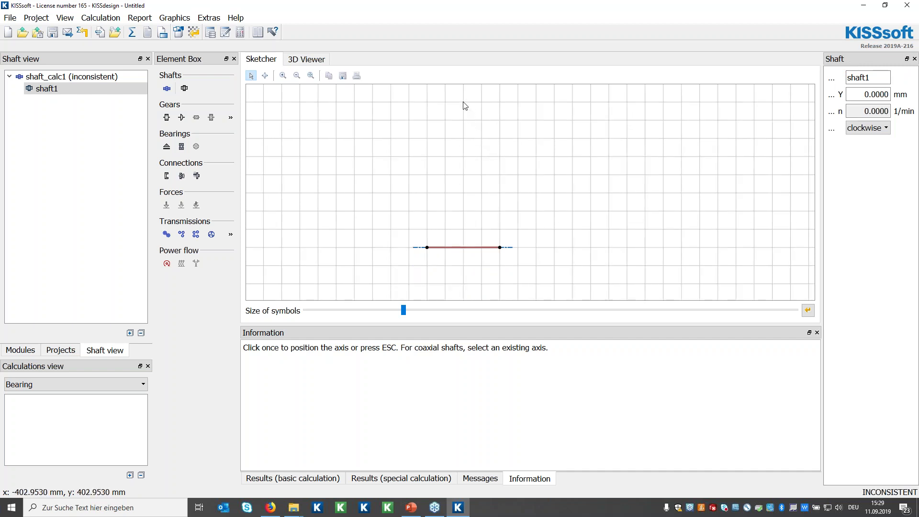
left_click(464, 104)
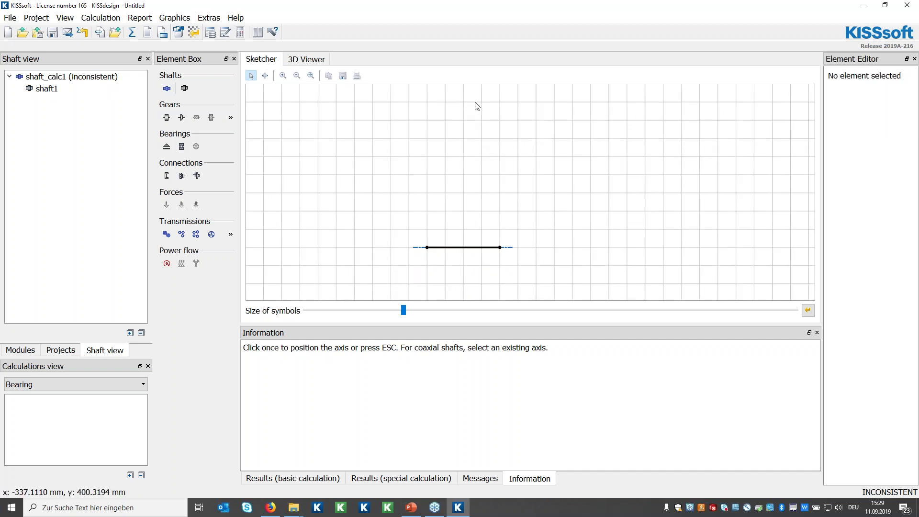
left_click(481, 102)
left_click(499, 102)
left_click(518, 103)
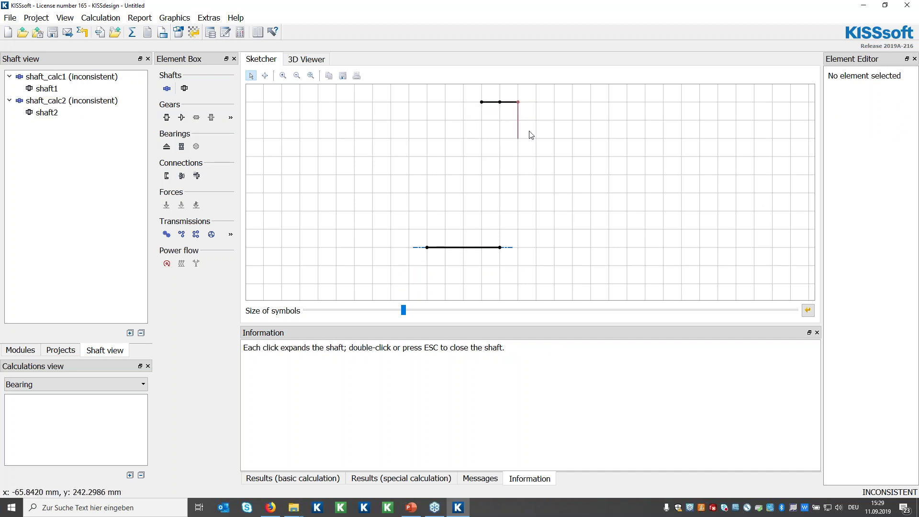
double_click(520, 104)
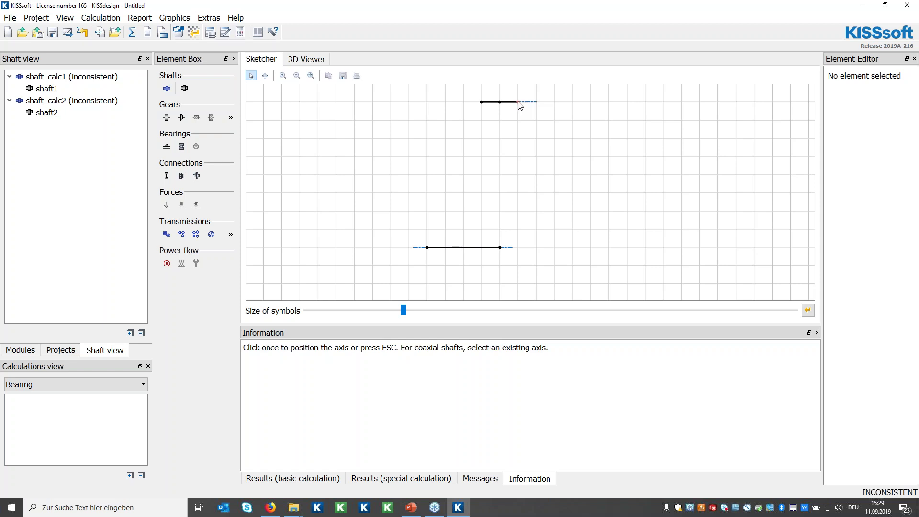
left_click(516, 248)
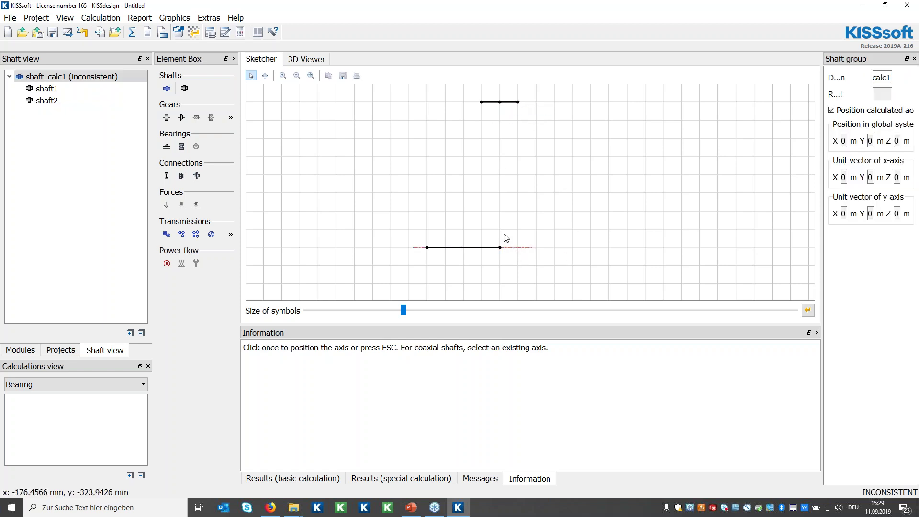
Sketch a stepped third shaft running one grid square right, three down and four right, coaxial with the first shaft's axis
left_click(555, 157)
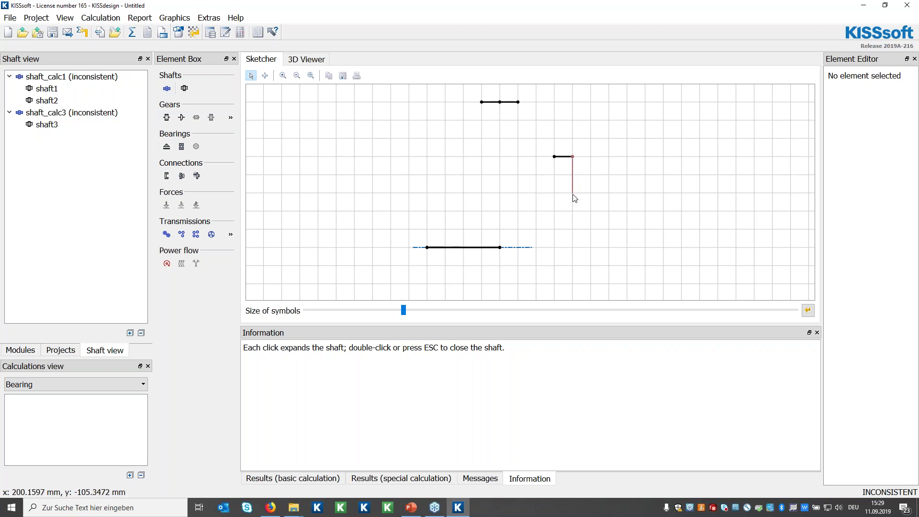
left_click(573, 211)
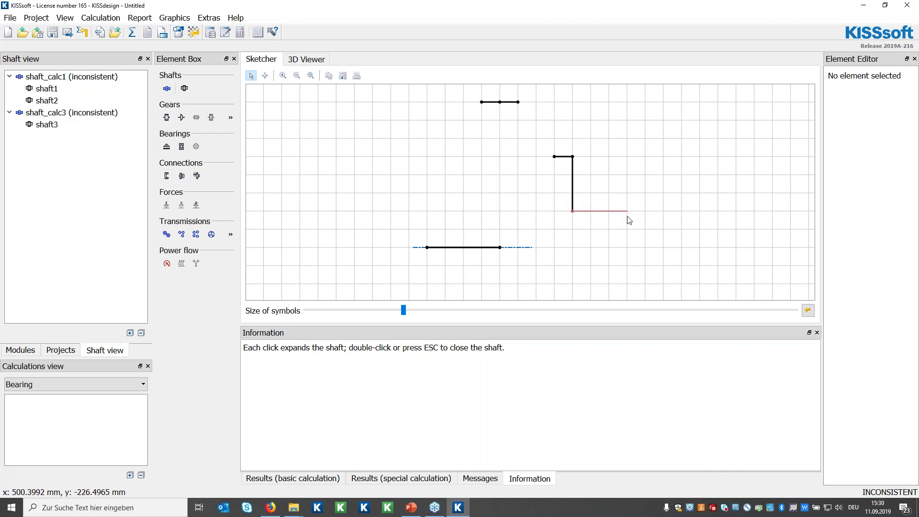
left_click(641, 213)
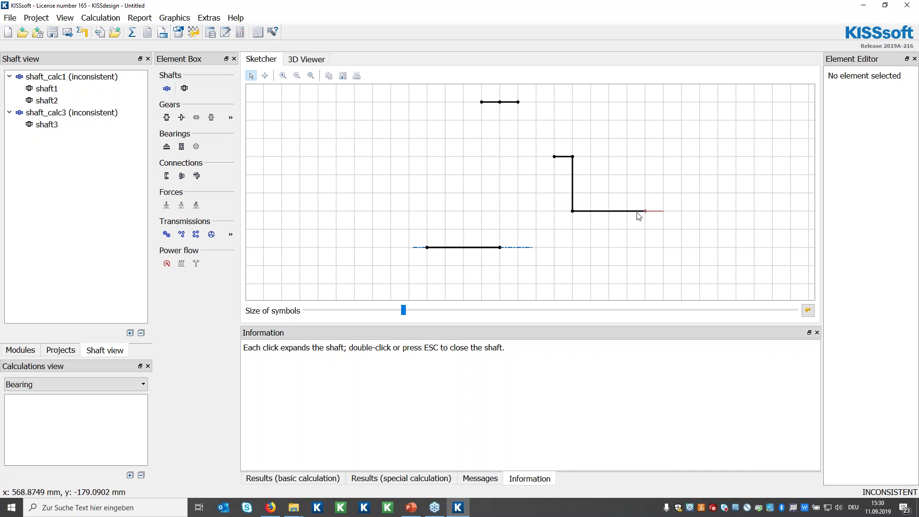
double_click(646, 213)
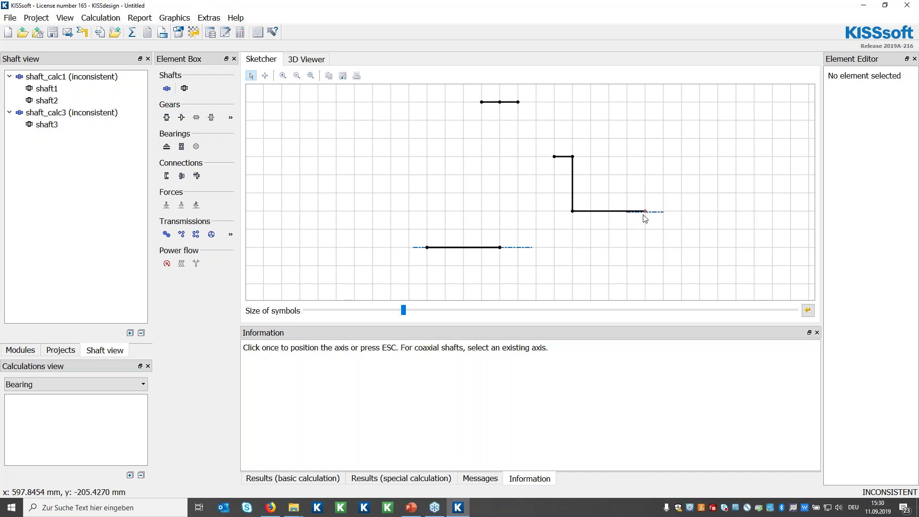
left_click(530, 248)
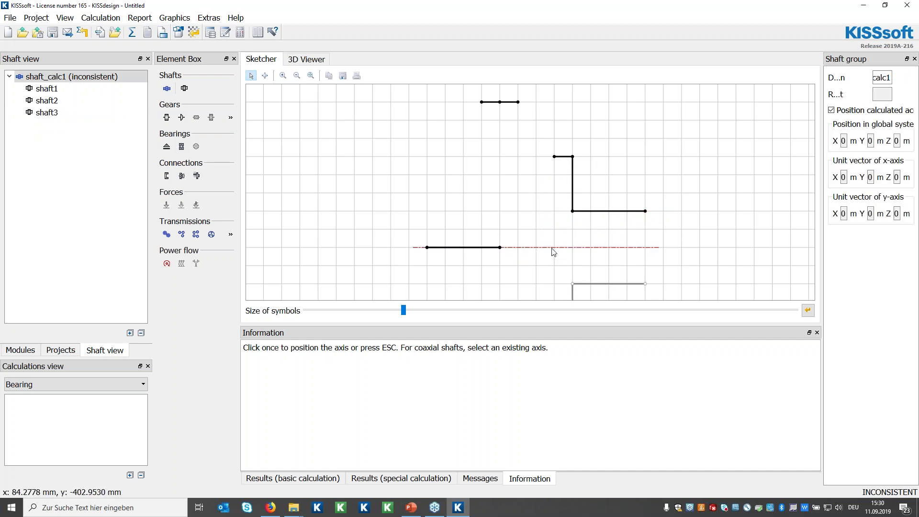
scroll(553, 249, "down", 1)
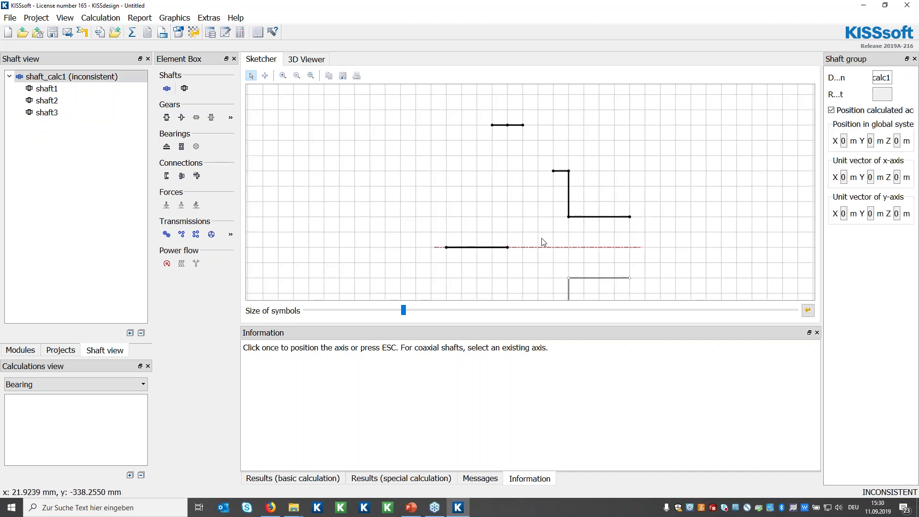
scroll(567, 229, "down", 2)
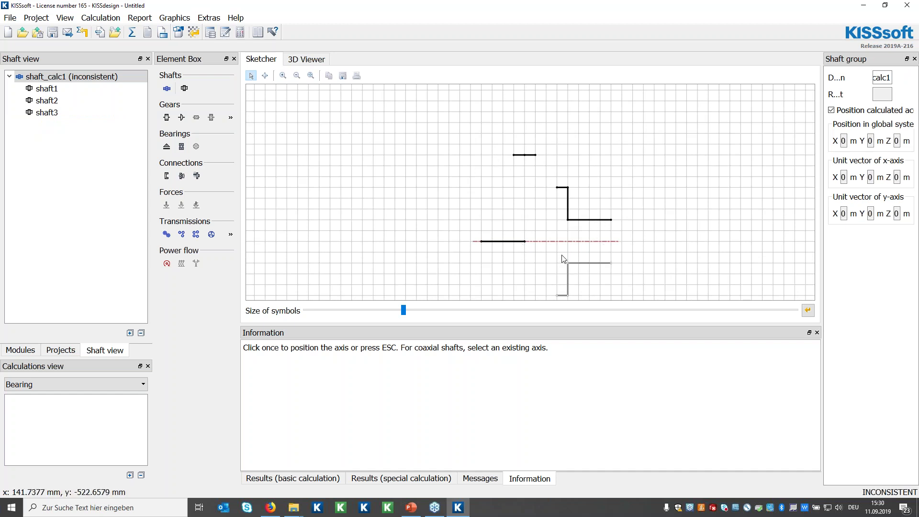
scroll(558, 261, "up", 1)
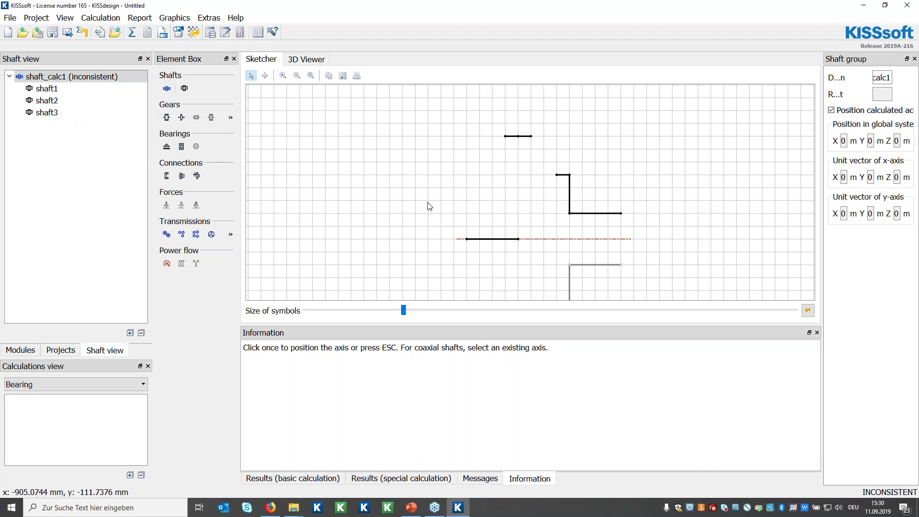
Sketch a three-point shaft two grid squares long, three squares below the uppermost shaft, with its axis along the shaft line, and enlarge the symbols
left_click(506, 174)
left_click(518, 175)
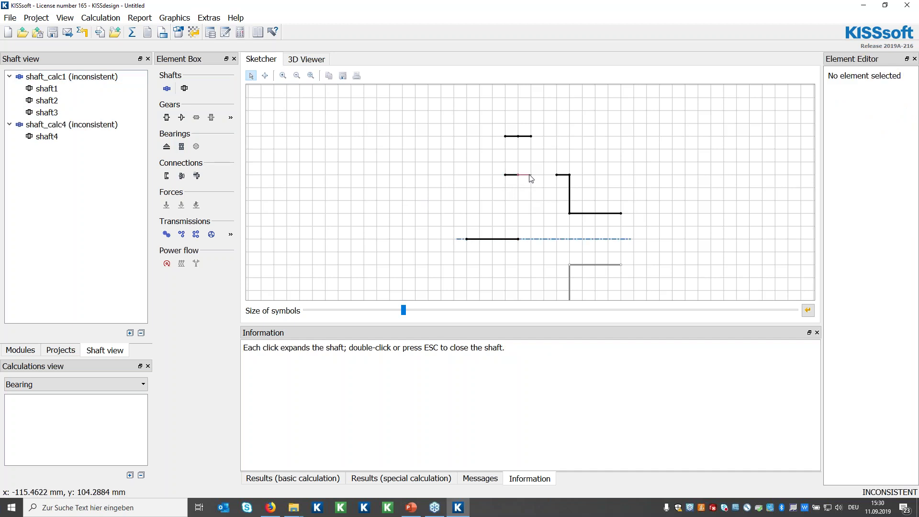
left_click(531, 178)
scroll(533, 178, "up", 3)
scroll(532, 182, "down", 2)
left_click_drag(404, 311, 502, 312)
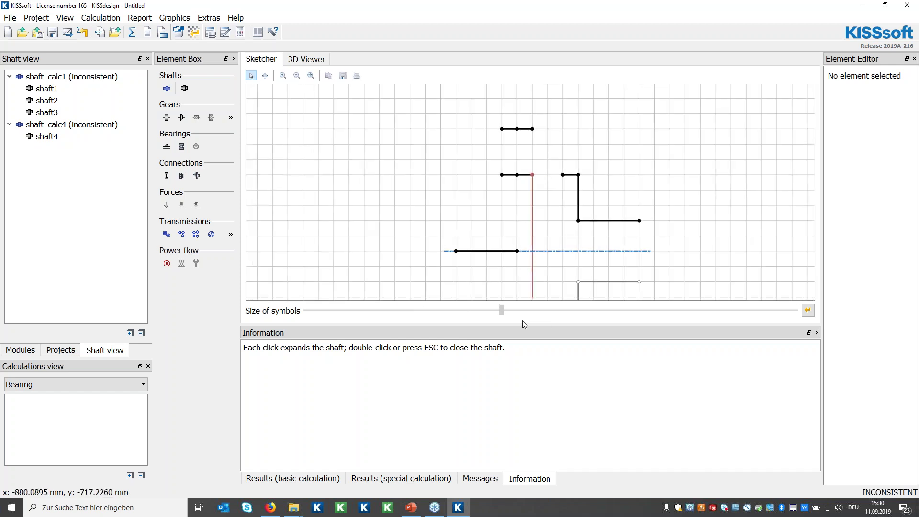
double_click(534, 179)
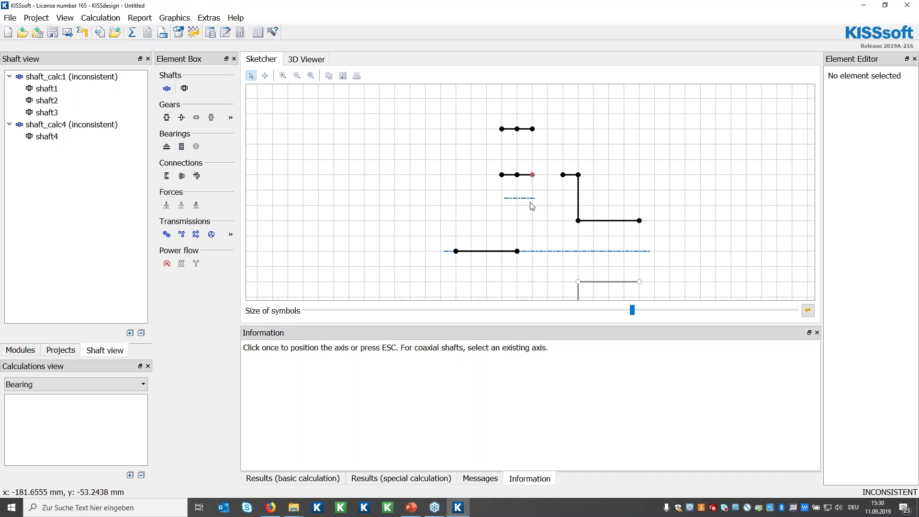
left_click(528, 178)
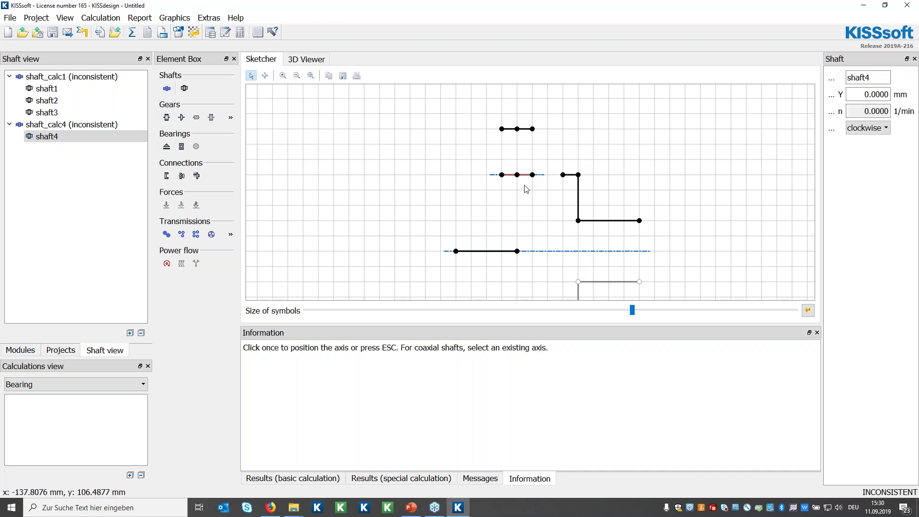
left_click(505, 163)
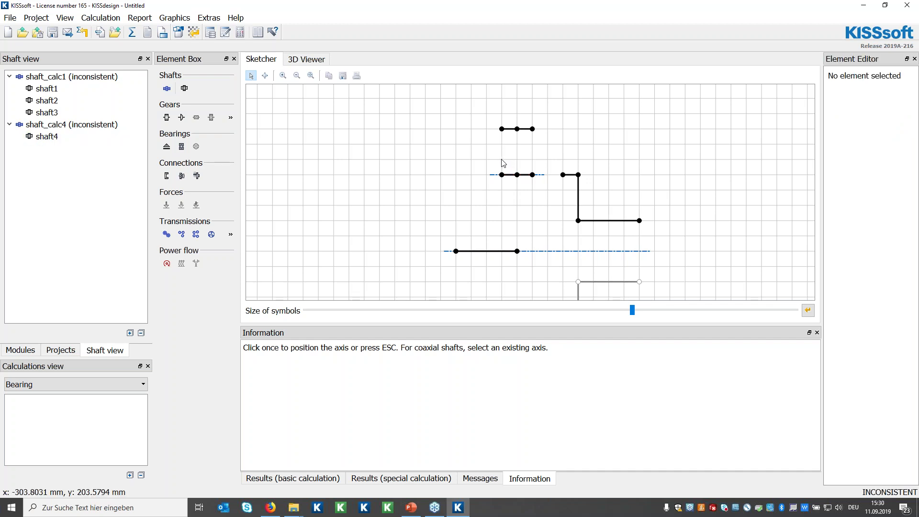
Sketch a three-point shaft two grid squares long, one square above the planet shaft just drawn, and assign it to that shaft's axis
left_click(502, 161)
left_click(518, 163)
left_click(533, 164)
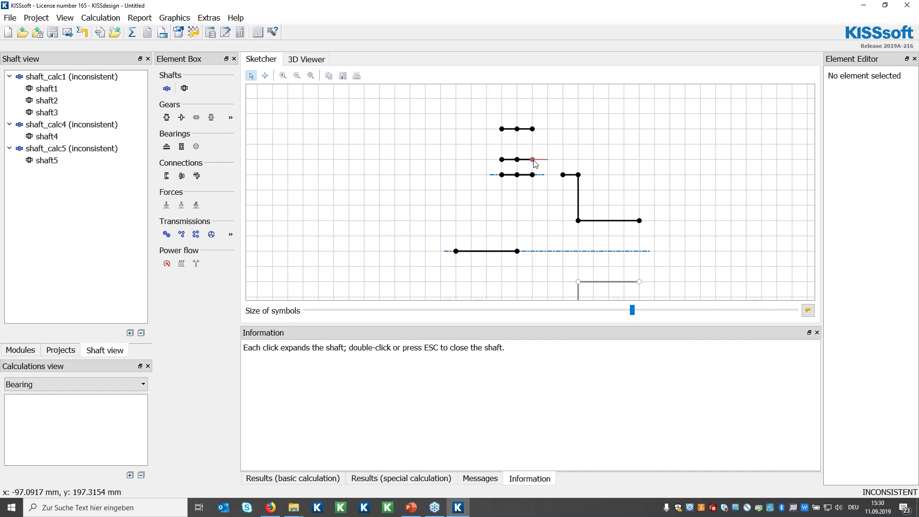
key("Escape")
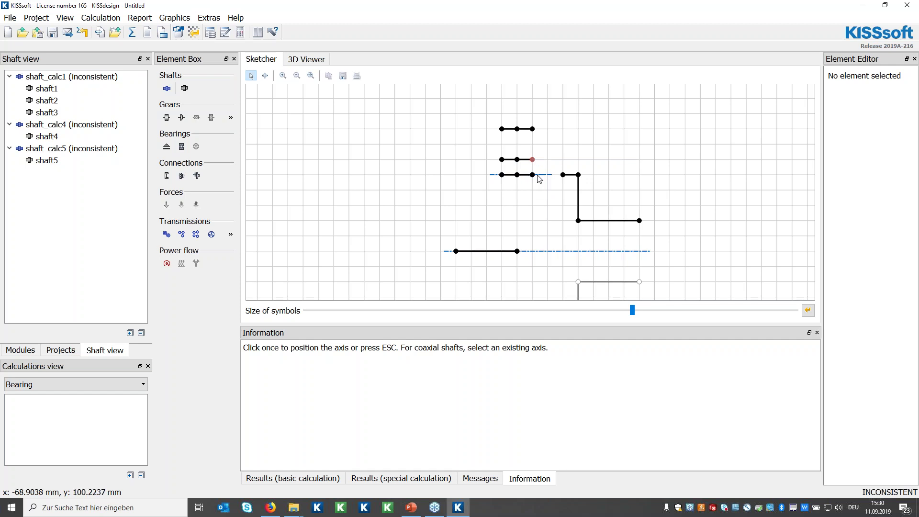
left_click(538, 175)
scroll(555, 253, "down", 2)
scroll(505, 244, "up", 2)
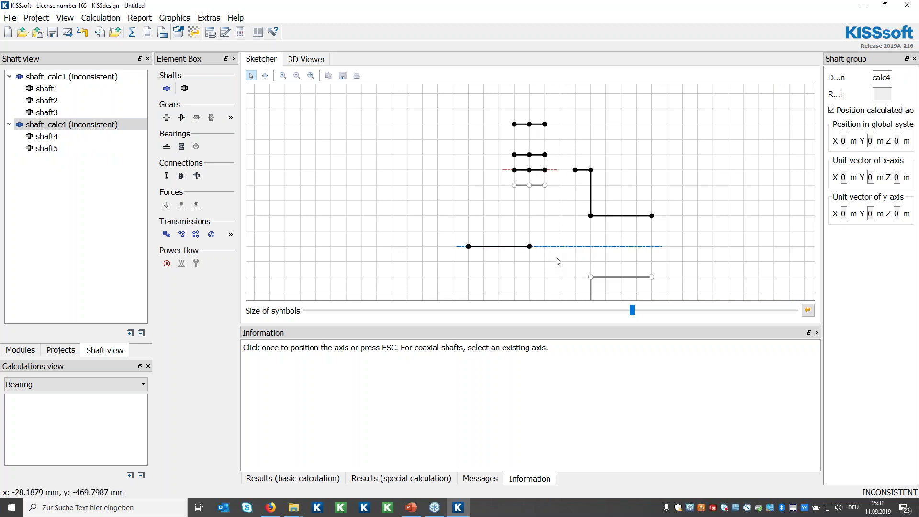
scroll(558, 261, "down", 1)
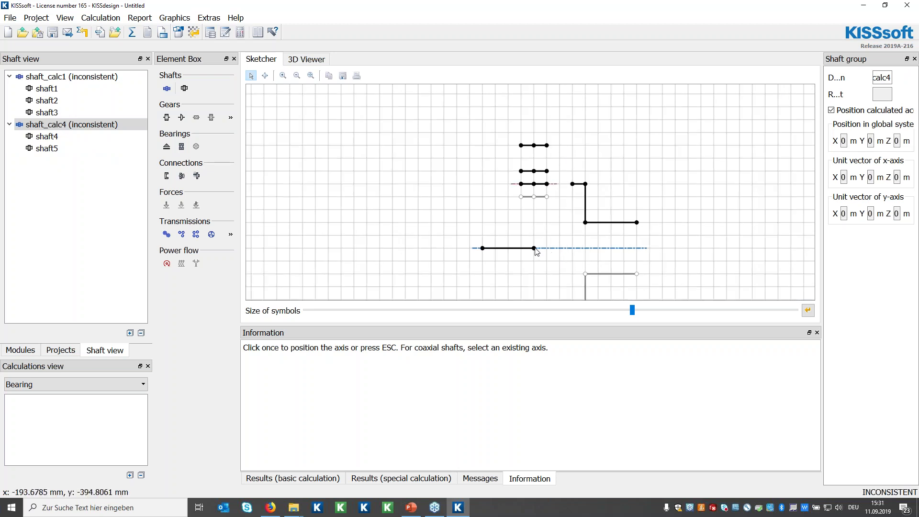
Place cylindrical gears at the right end of the lowest straight shaft and at the middle of the shaft just above the planet axis
right_click(536, 249)
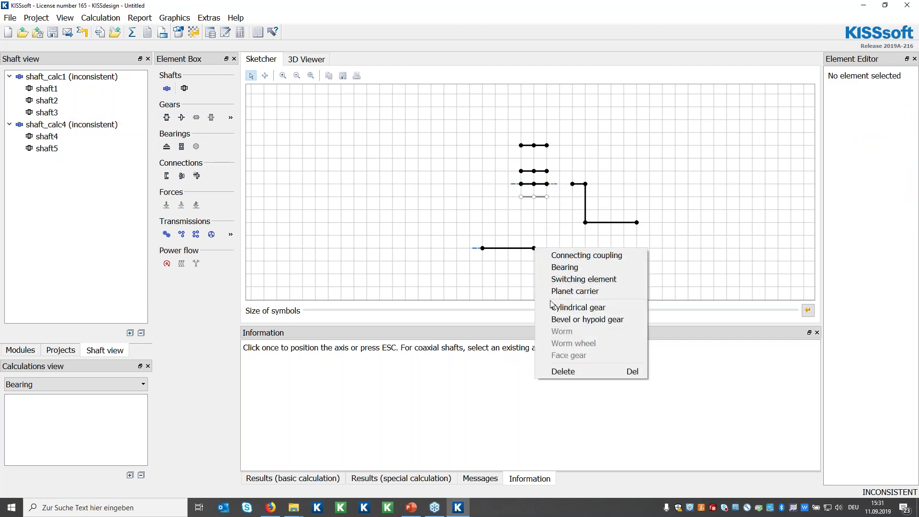
left_click(593, 311)
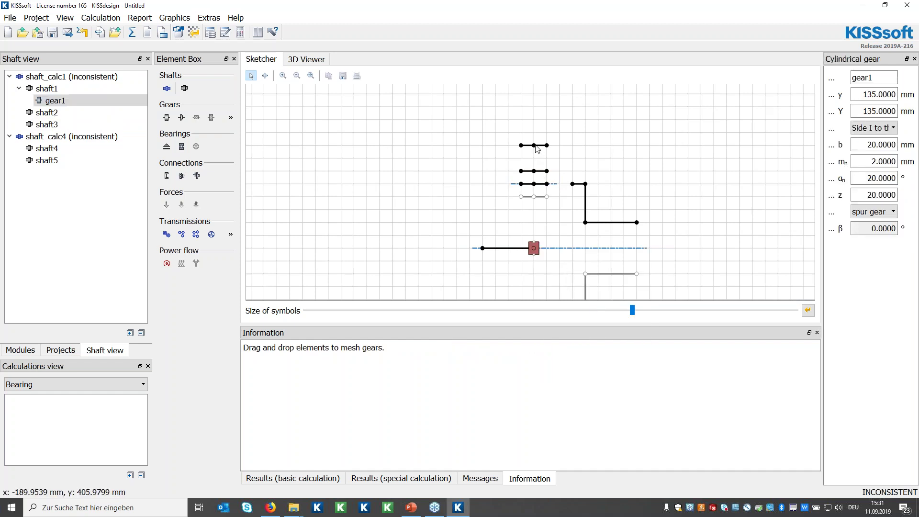
right_click(536, 172)
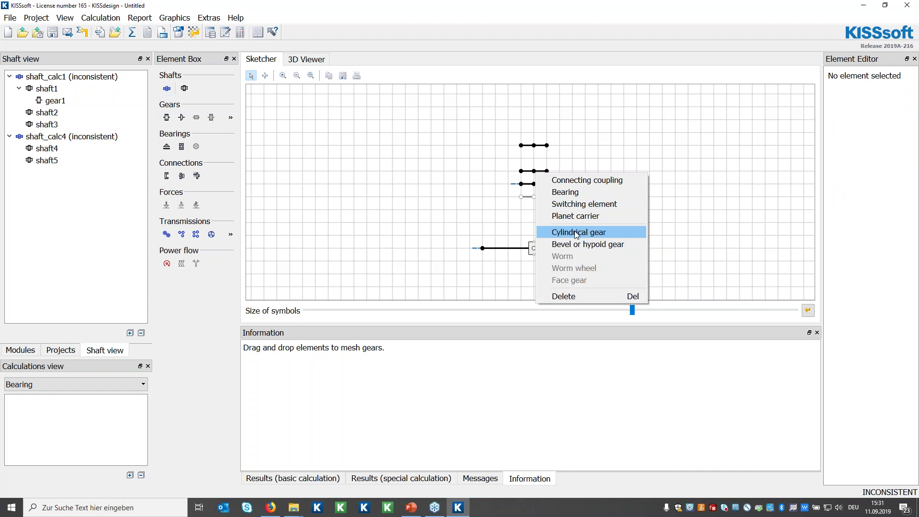
left_click(577, 233)
Place a cylindrical gear at the middle point of the uppermost shaft and change it to internal toothing
right_click(534, 145)
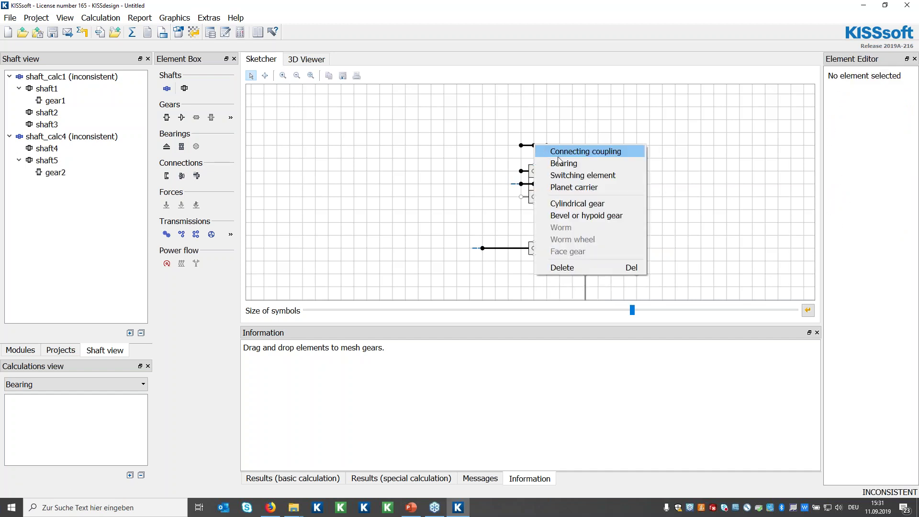
left_click(573, 190)
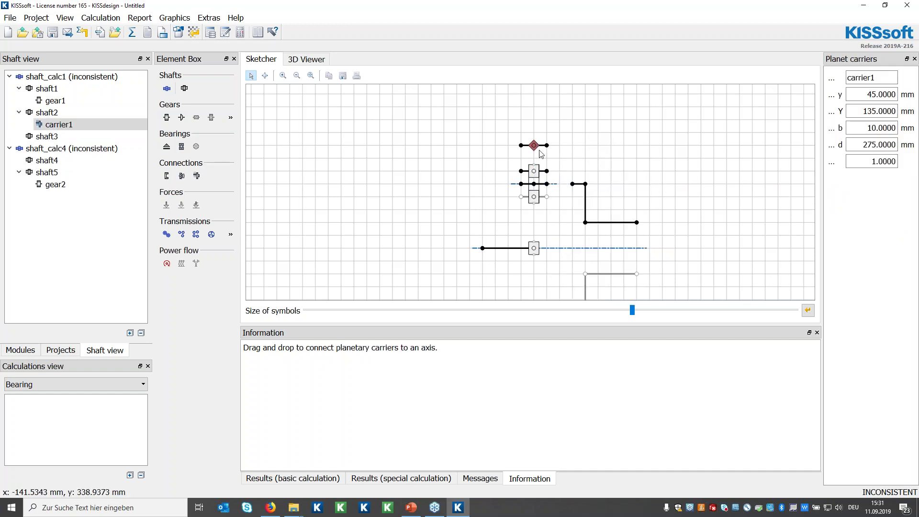
right_click(535, 146)
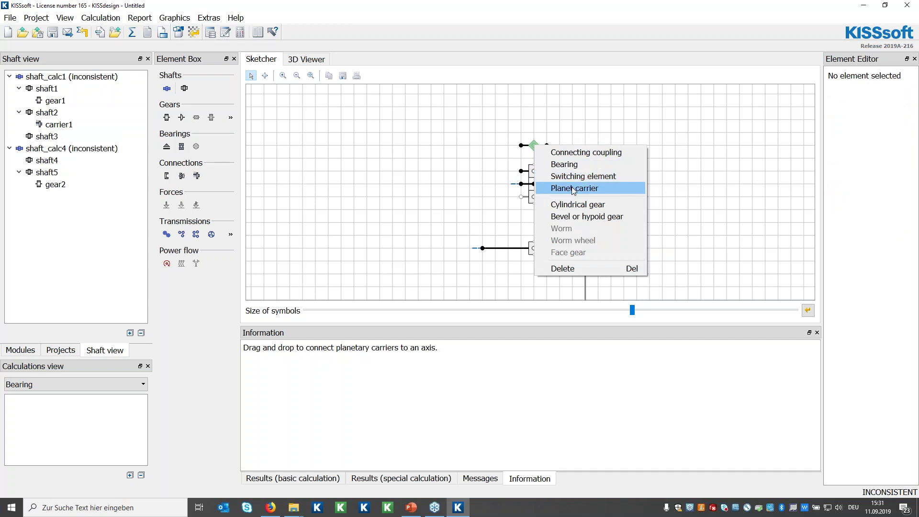
left_click(575, 204)
left_click(543, 149)
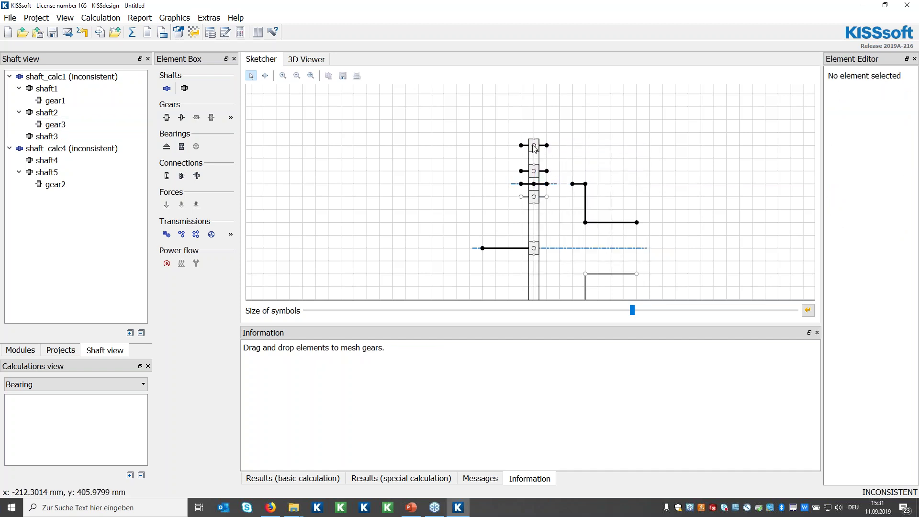
right_click(535, 147)
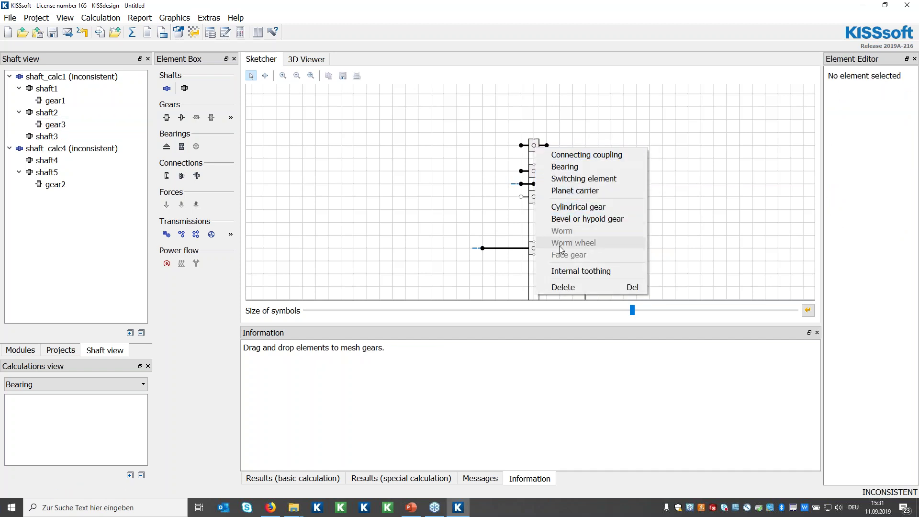
left_click(562, 272)
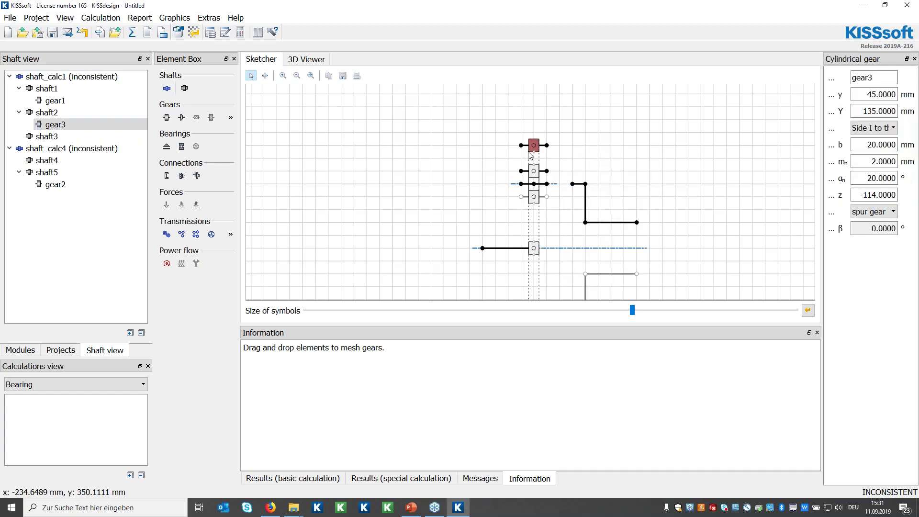
Examine the placed gears in the 3D view and return to the sketch
scroll(559, 208, "up", 1)
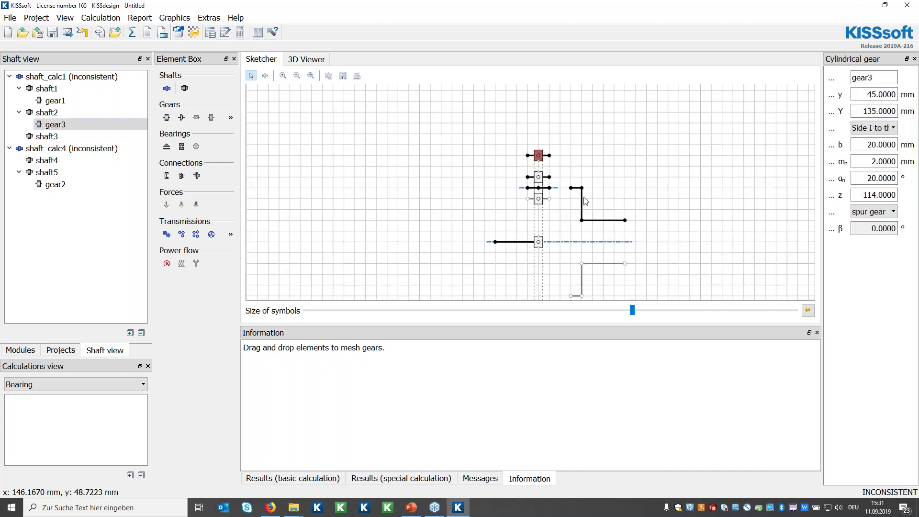
scroll(582, 206, "up", 1)
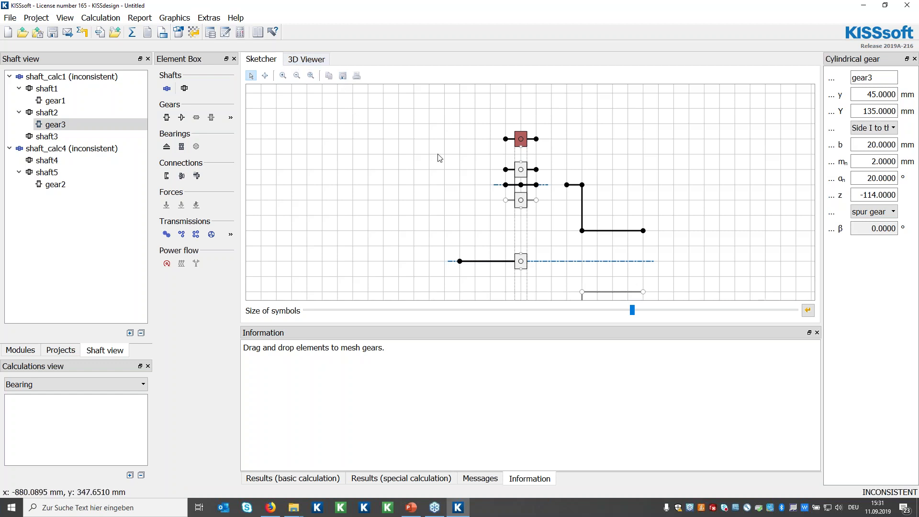
left_click(297, 61)
mouse_move(588, 193)
left_mouse_down()
mouse_move(621, 191)
mouse_move(590, 187)
mouse_move(599, 206)
mouse_move(622, 201)
mouse_move(596, 201)
mouse_move(597, 190)
left_mouse_up()
left_click(261, 59)
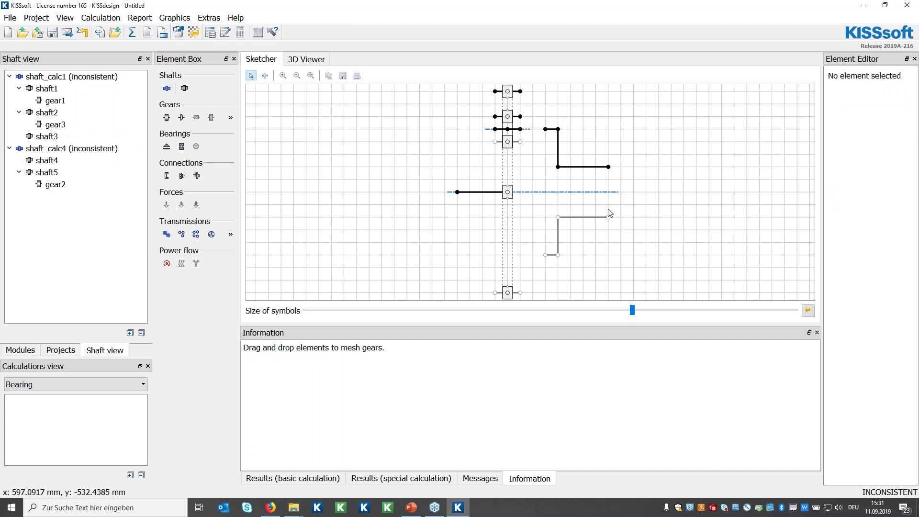
Open the choice of elements for the left end point of the stepped shaft
right_click(548, 133)
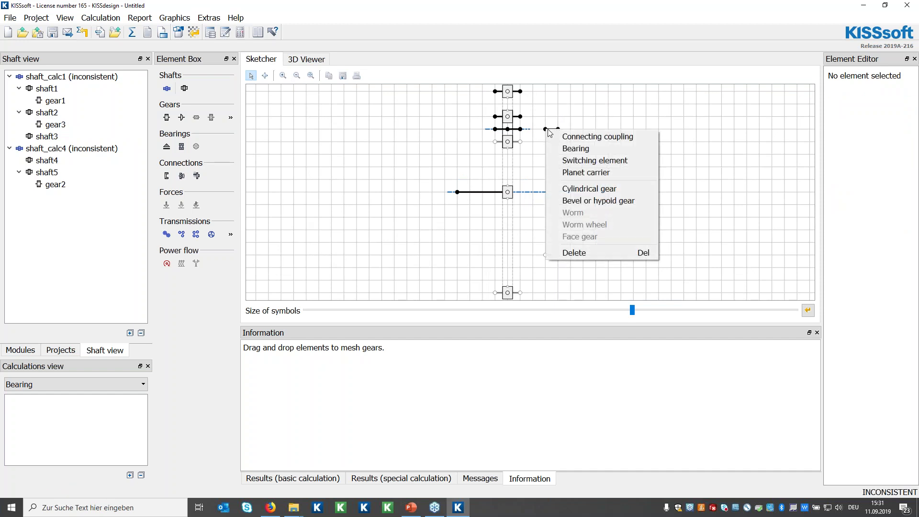
Add a planet carrier at the upper, gear-side end of shaft3 and connect it to the planet axis
left_click(582, 173)
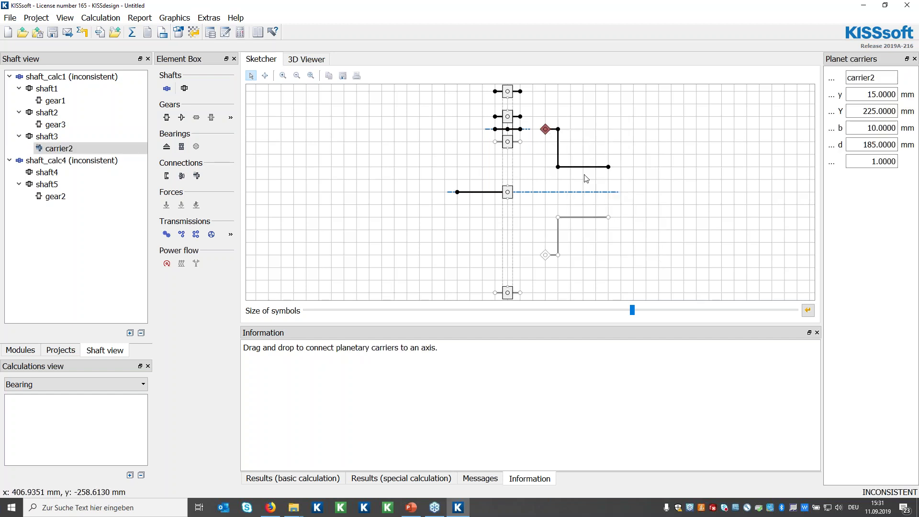
scroll(550, 104, "up", 1)
scroll(551, 124, "down", 1)
scroll(551, 126, "up", 1)
scroll(552, 126, "down", 1)
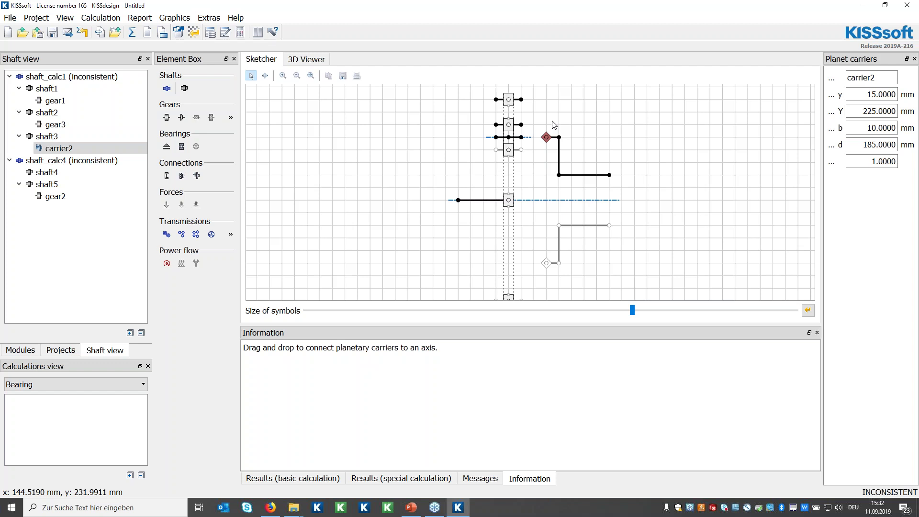
mouse_move(546, 138)
left_mouse_down()
mouse_move(532, 191)
mouse_move(546, 143)
mouse_move(537, 106)
mouse_move(532, 129)
mouse_move(546, 103)
mouse_move(547, 120)
mouse_move(532, 117)
mouse_move(547, 127)
mouse_move(532, 128)
mouse_move(529, 139)
left_mouse_up()
Mesh the central sun gear with the planet gear and the outer ring gear in the sketch
scroll(542, 123, "up", 2)
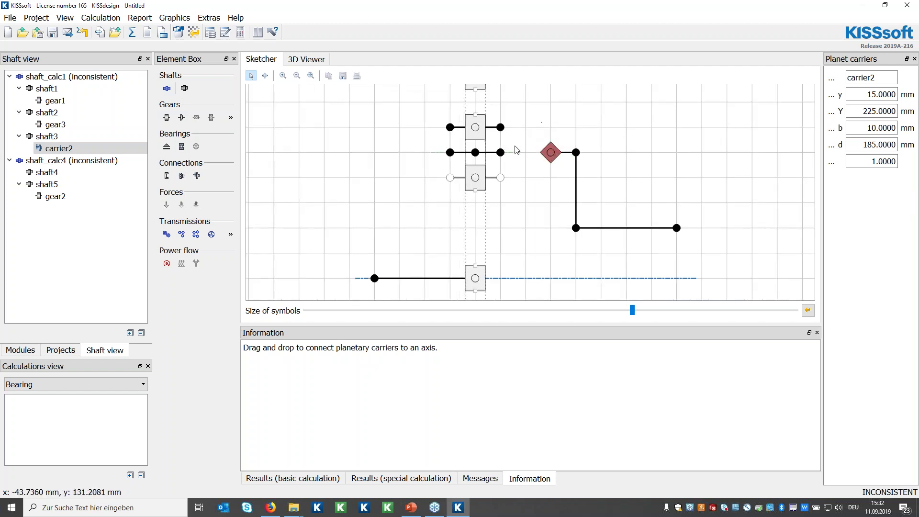
scroll(517, 151, "up", 1)
scroll(516, 158, "down", 2)
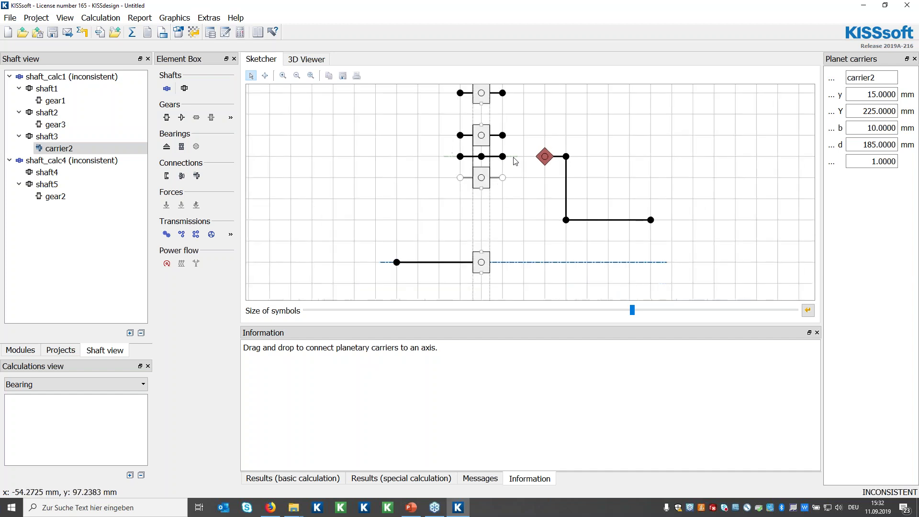
scroll(515, 161, "down", 2)
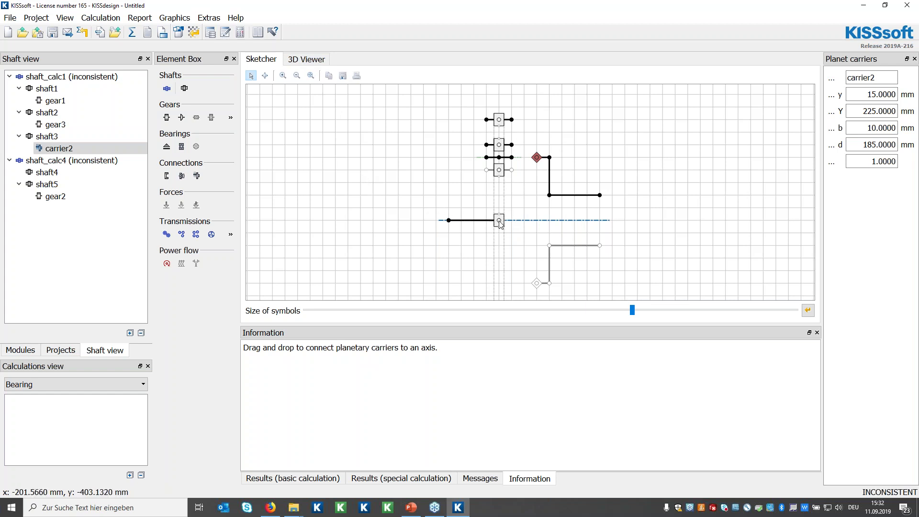
left_click_drag(499, 223, 500, 121)
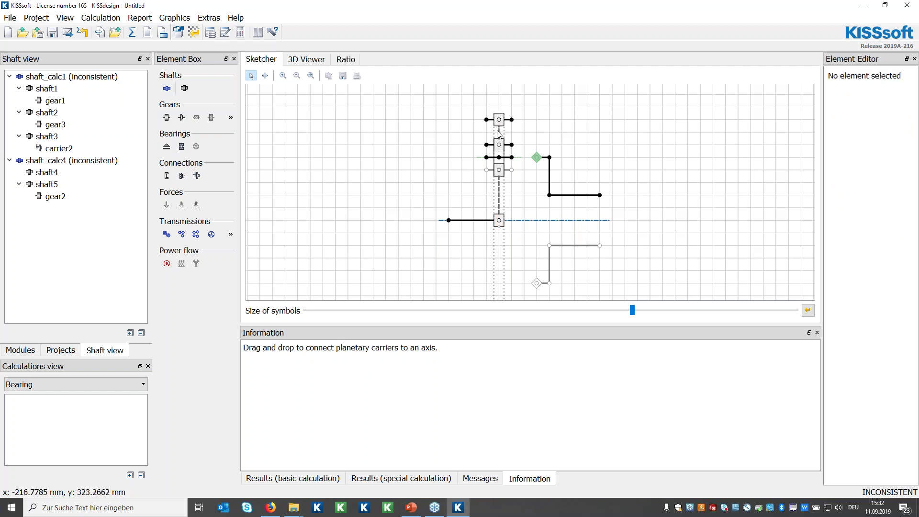
List the transmission calculations and inspect gear2 and gear3 of the planetary stage with their positions in the sketch
left_click(66, 385)
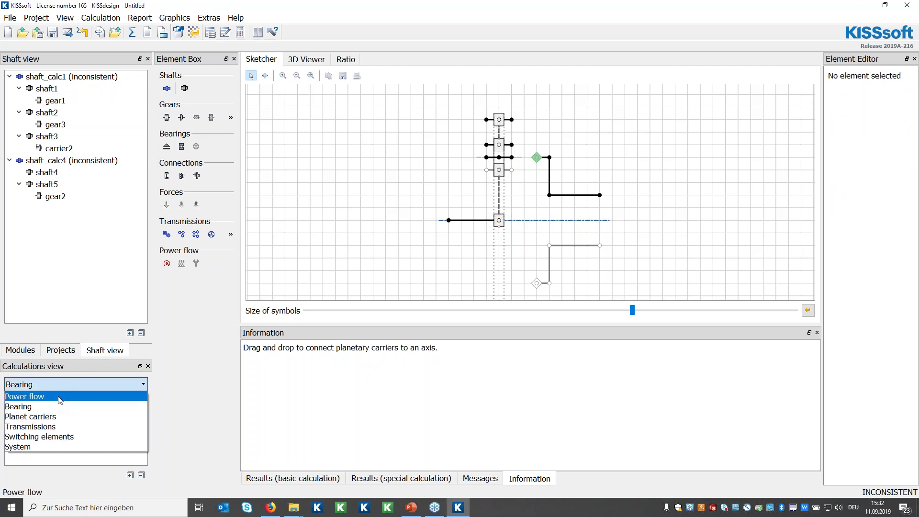
left_click(46, 424)
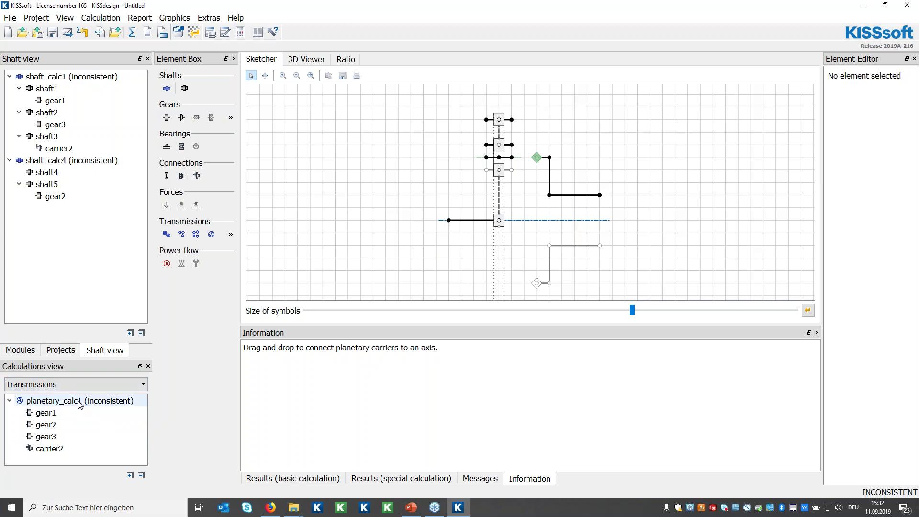
left_click(66, 427)
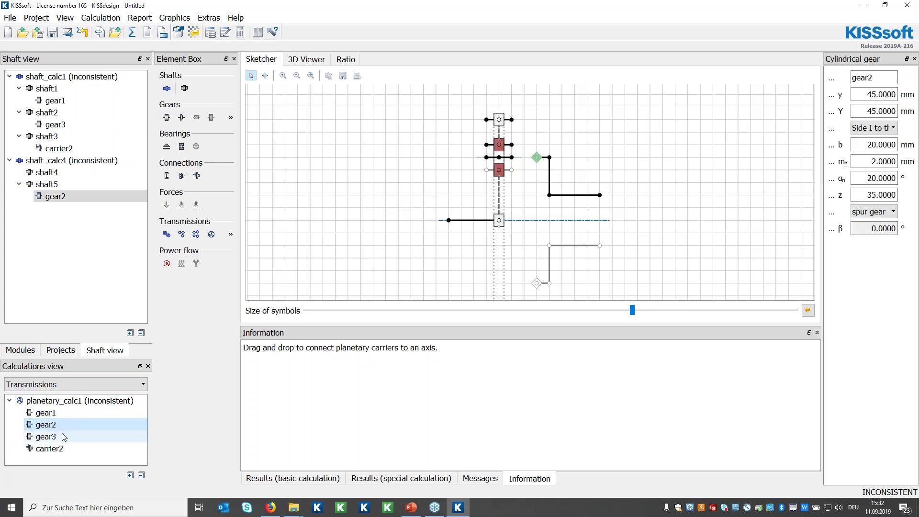
left_click(64, 436)
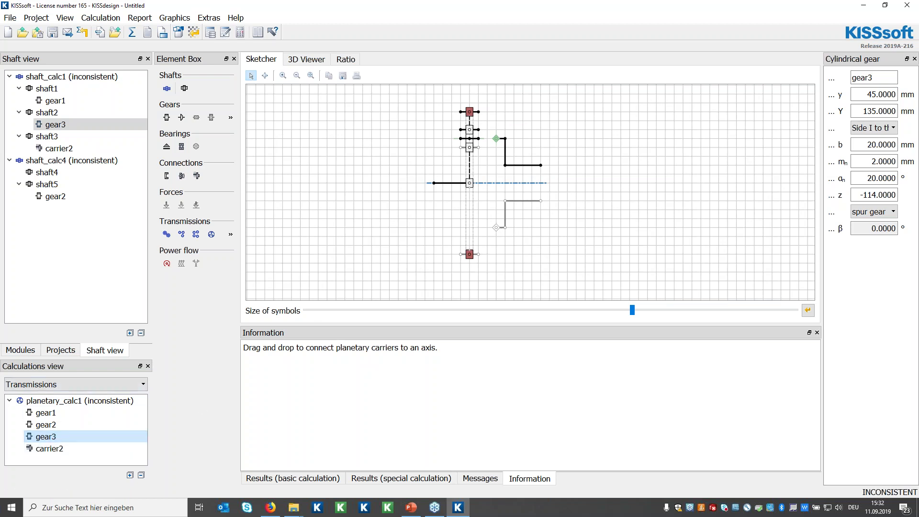
scroll(489, 123, "up", 2)
scroll(489, 123, "down", 1)
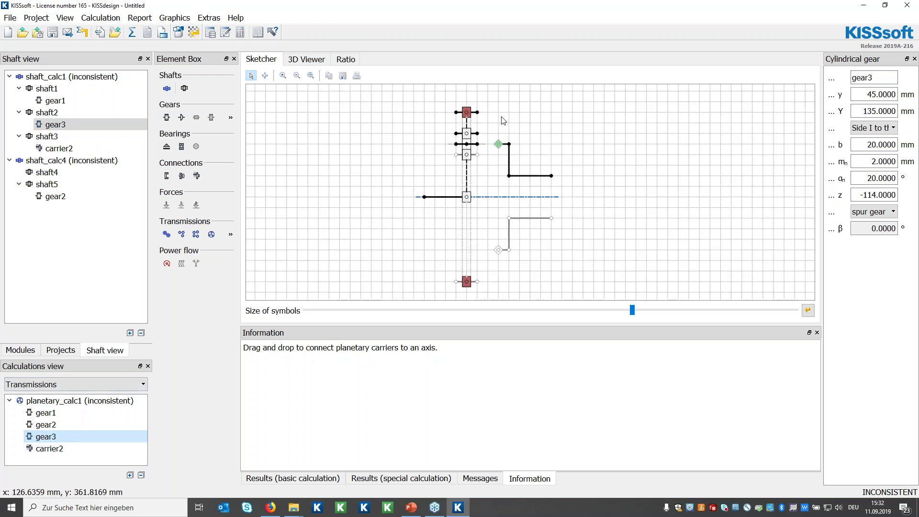
Add connecting couplings to the free end of the sun shaft, the ring gear shaft beside gear3, and the output end of shaft3
left_click(425, 198)
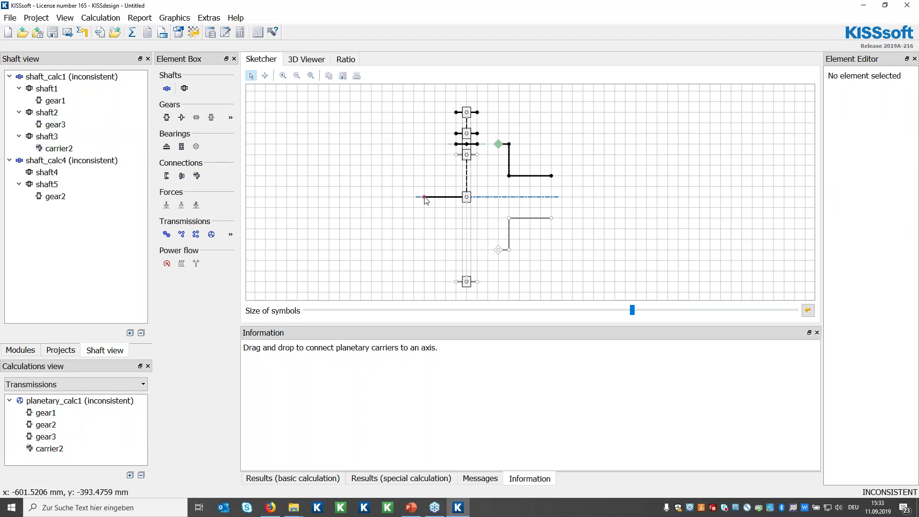
right_click(426, 198)
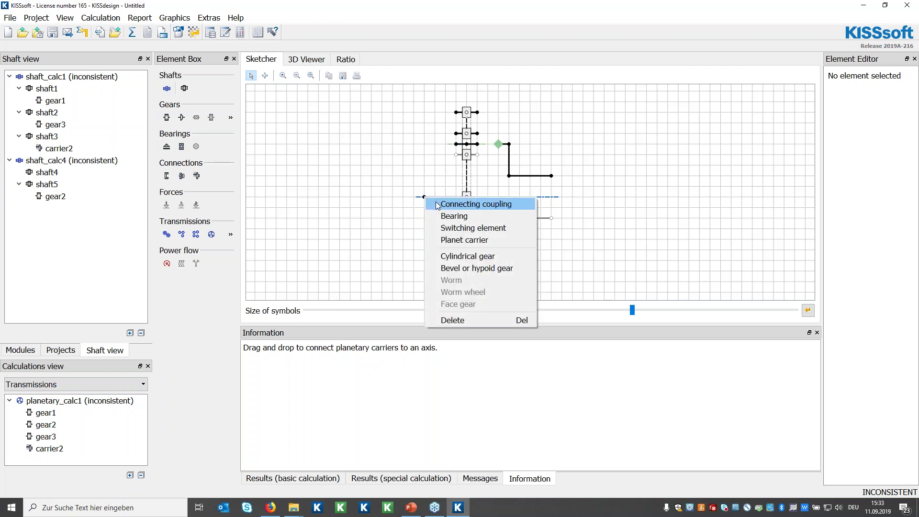
left_click(452, 204)
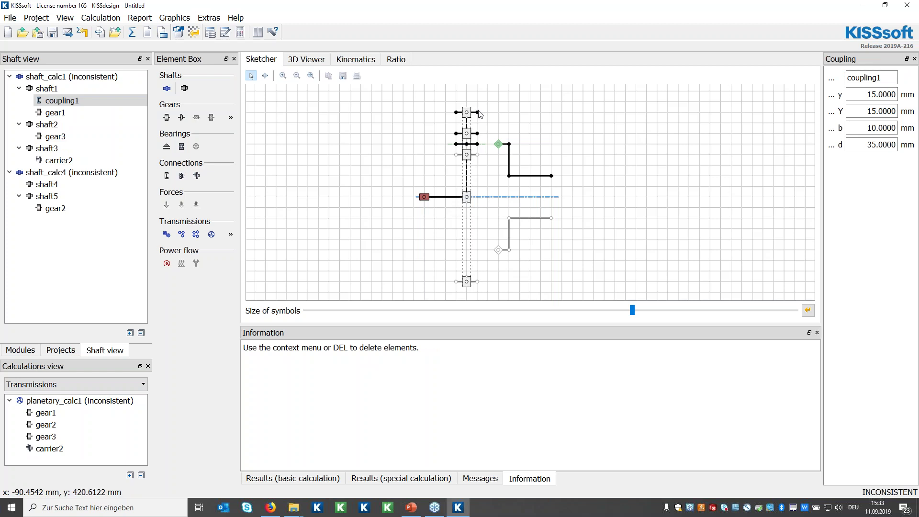
right_click(480, 117)
left_click(506, 123)
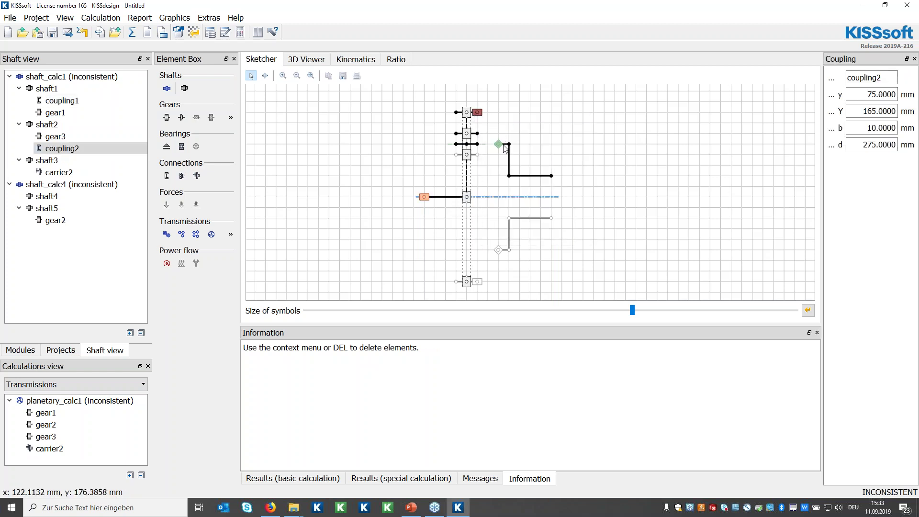
right_click(552, 177)
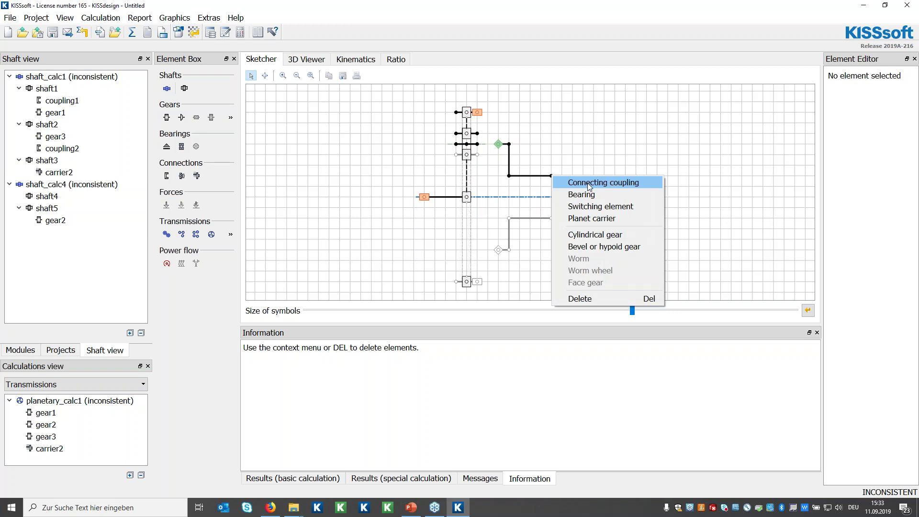
left_click(590, 185)
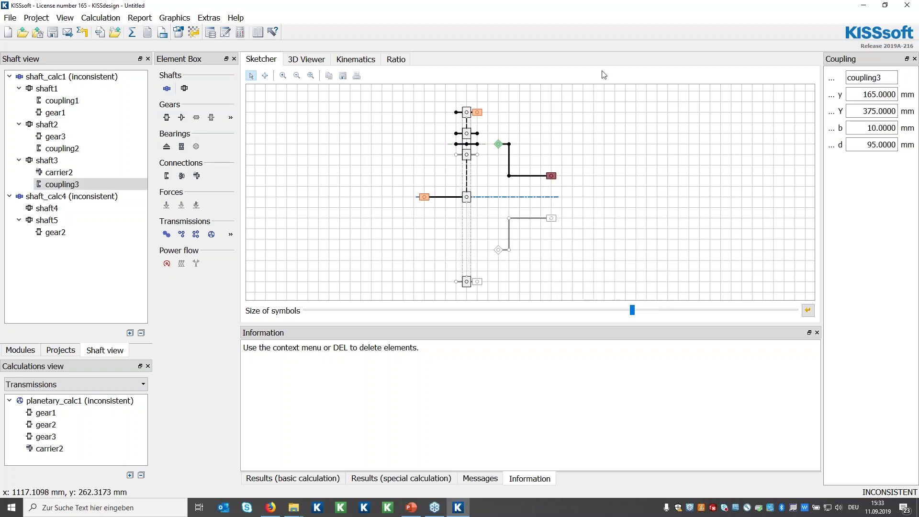
Examine the planetary gearbox in 3D from the front and from the side
left_click(311, 61)
left_click_drag(488, 157, 544, 201)
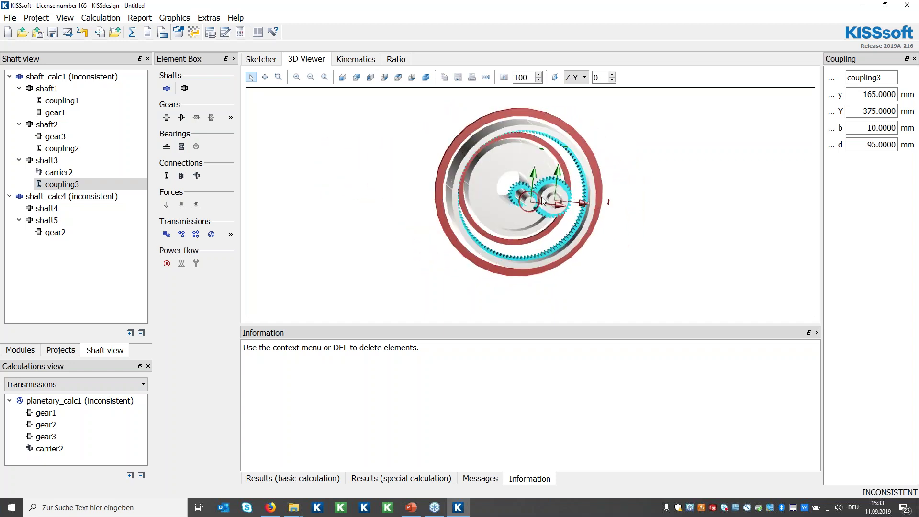
left_click_drag(579, 175, 608, 214)
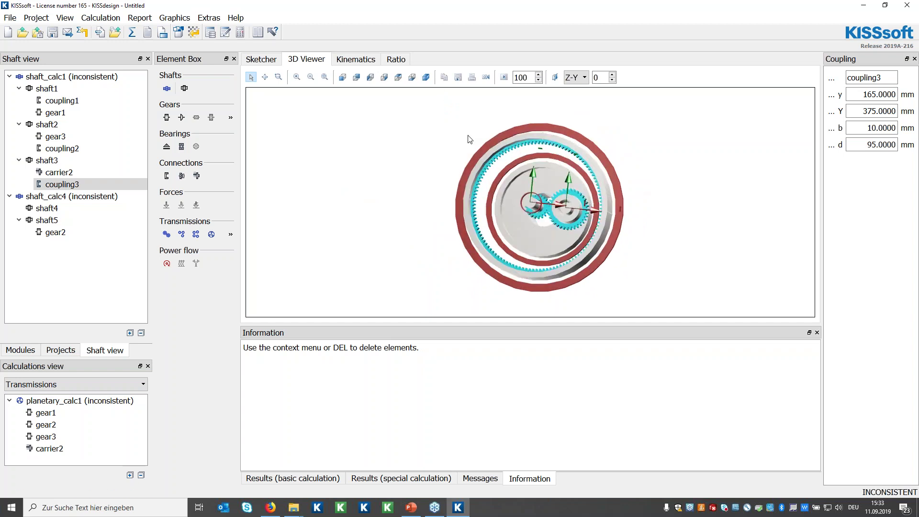
left_click_drag(651, 228, 669, 210)
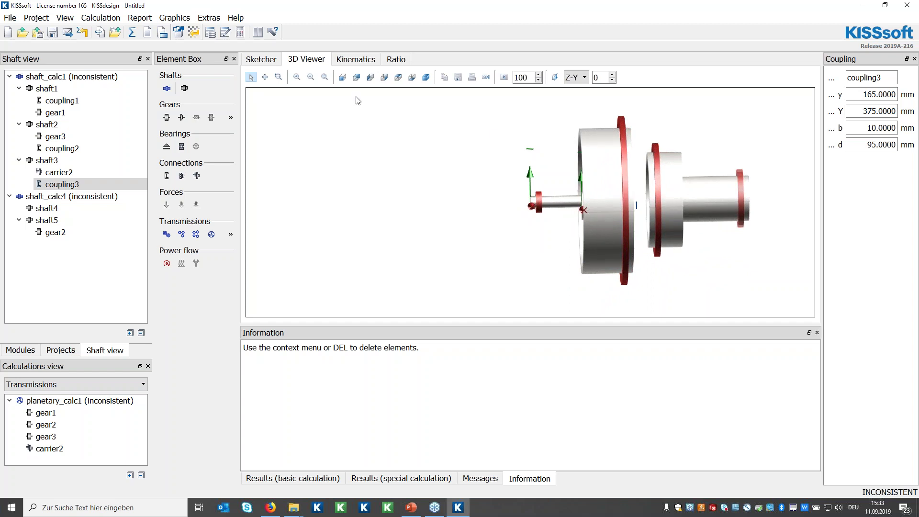
Move shaft3 axially away from the gears to a position Y of 240 mm and check the model in 3D
left_click(260, 59)
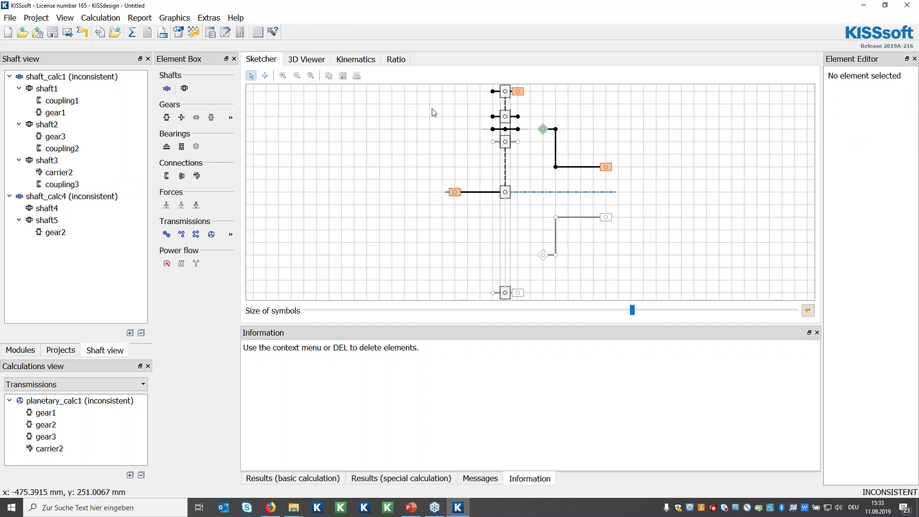
left_click(265, 75)
left_click(554, 135)
mouse_move(554, 135)
left_mouse_down()
mouse_move(608, 135)
mouse_move(557, 135)
mouse_move(582, 130)
mouse_move(565, 155)
mouse_move(567, 120)
mouse_move(565, 133)
left_mouse_up()
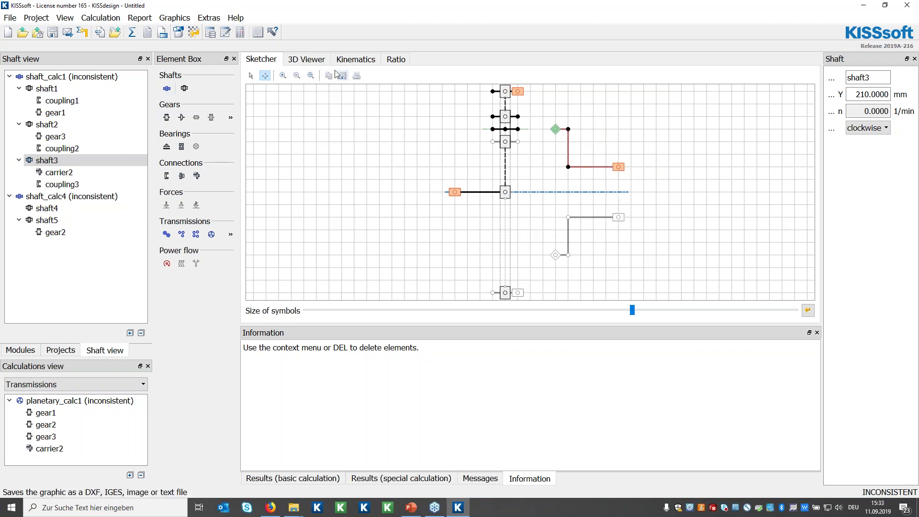
left_click(306, 61)
left_click_drag(598, 185, 632, 189)
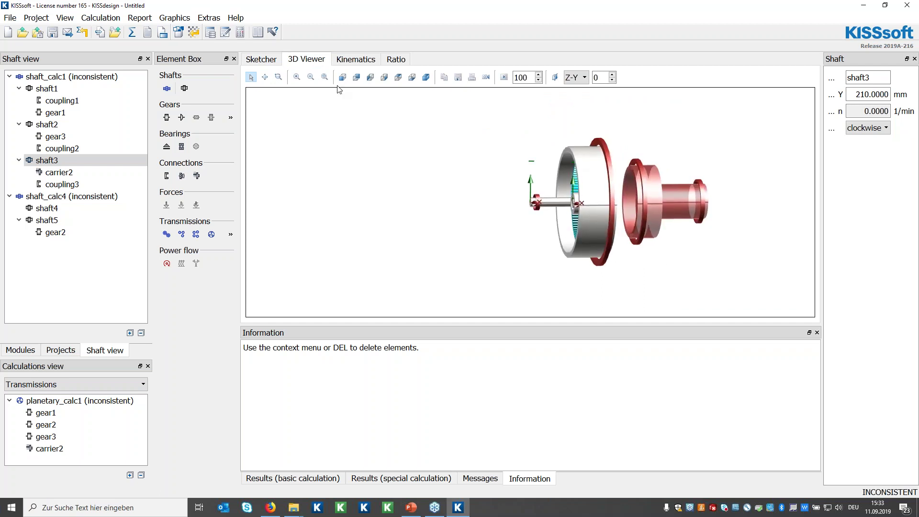
Move shaft3 axially towards the gears to a position Y of 150 mm and check the model in 3D
left_click(261, 60)
left_click_drag(562, 137, 540, 140)
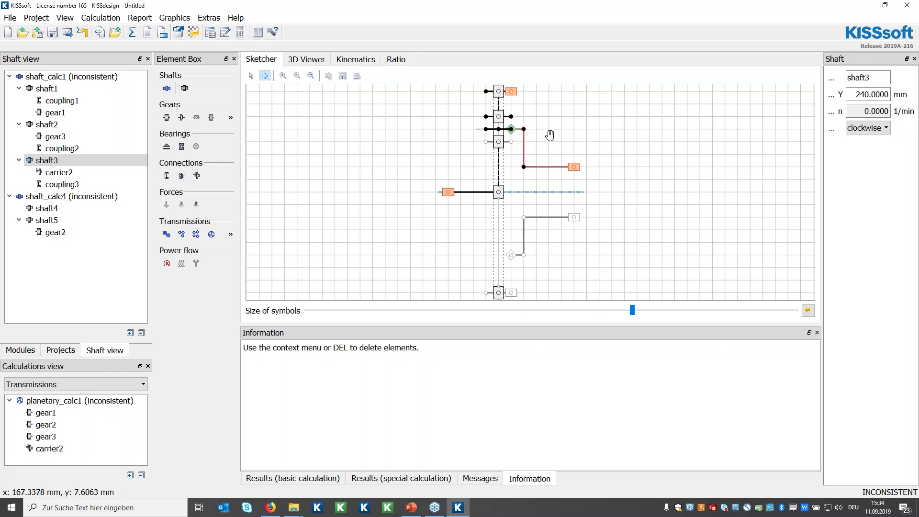
left_click(306, 59)
left_click_drag(514, 182, 625, 185)
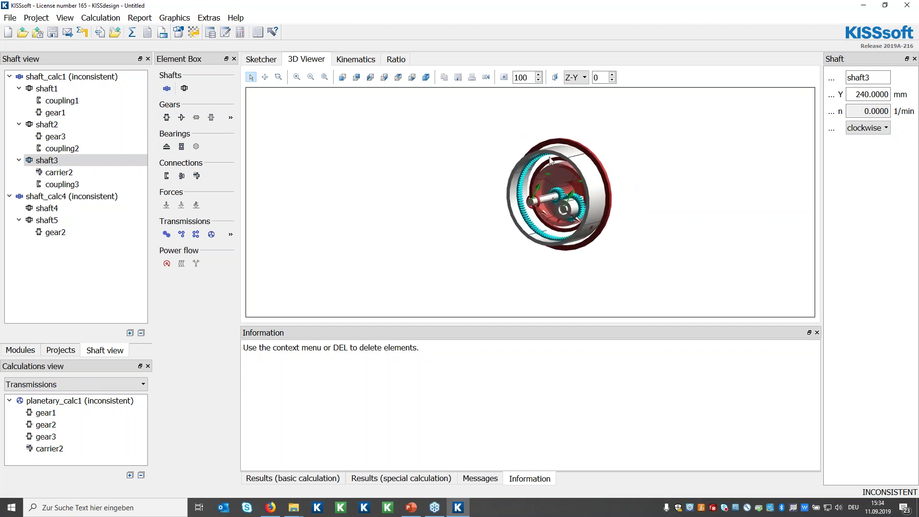
Set the kinematic input type of boundary1 on coupling1 to Torque/speed
left_click(367, 63)
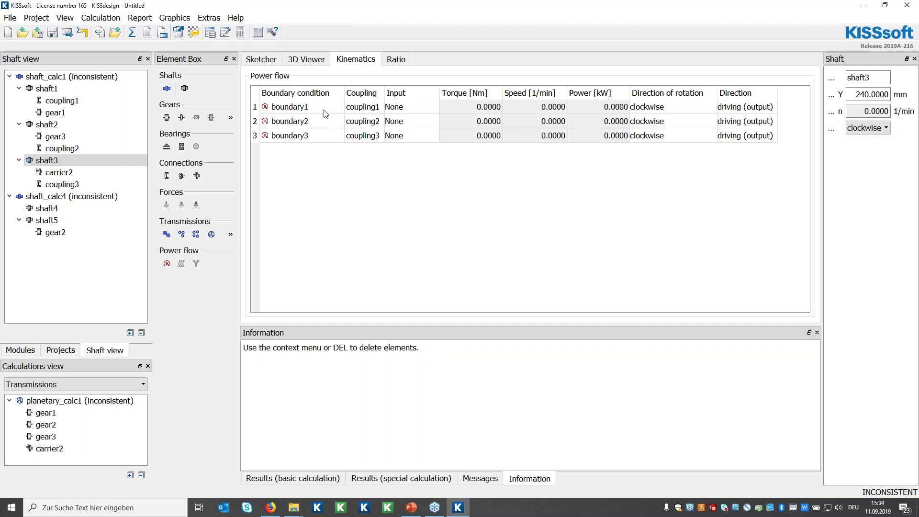
left_click(403, 111)
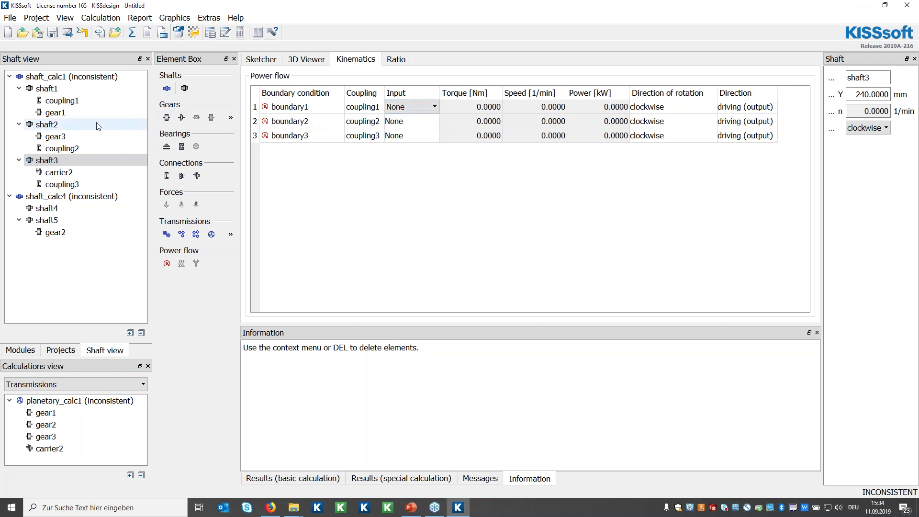
left_click(408, 108)
left_click(410, 109)
left_click(408, 108)
left_click(410, 159)
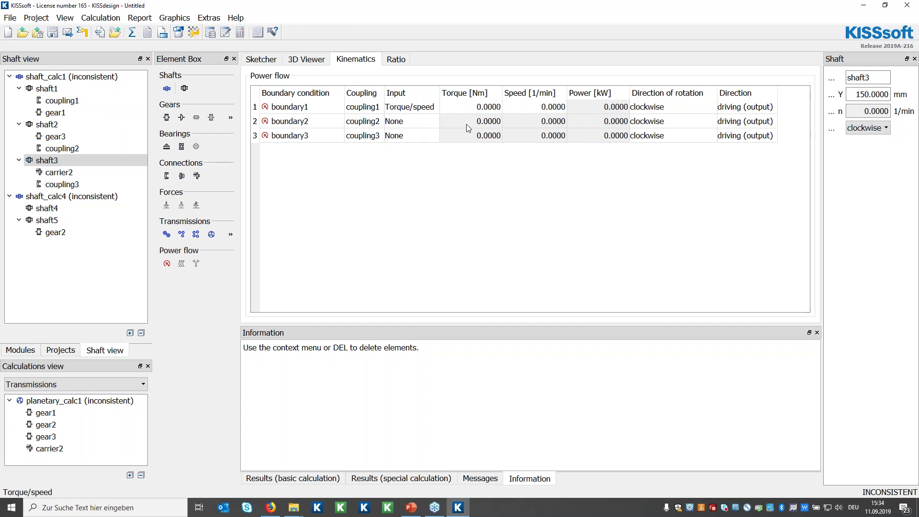
Enter a torque of 100 Nm and a speed of 100 1/min for boundary1, and set boundary2's input type to Speed
double_click(476, 111)
type("100")
key("Return")
double_click(542, 109)
type("10")
key("Return")
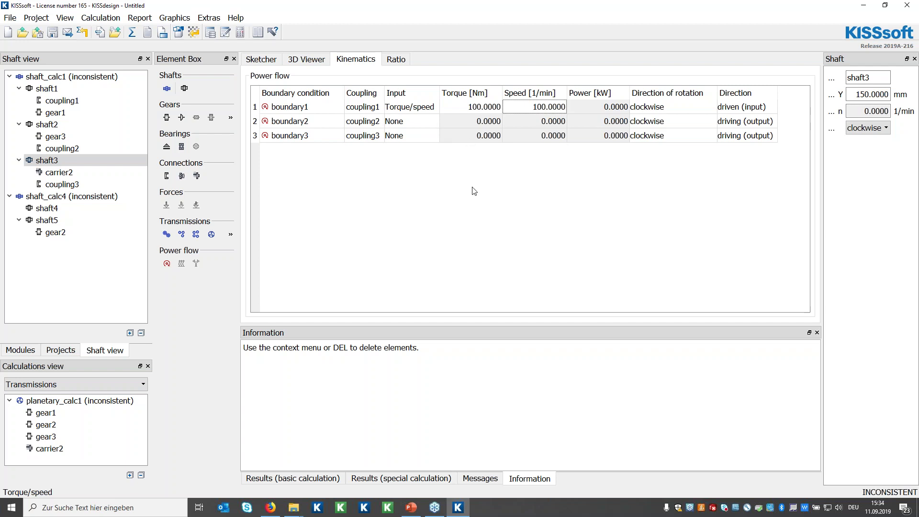
left_click(421, 123)
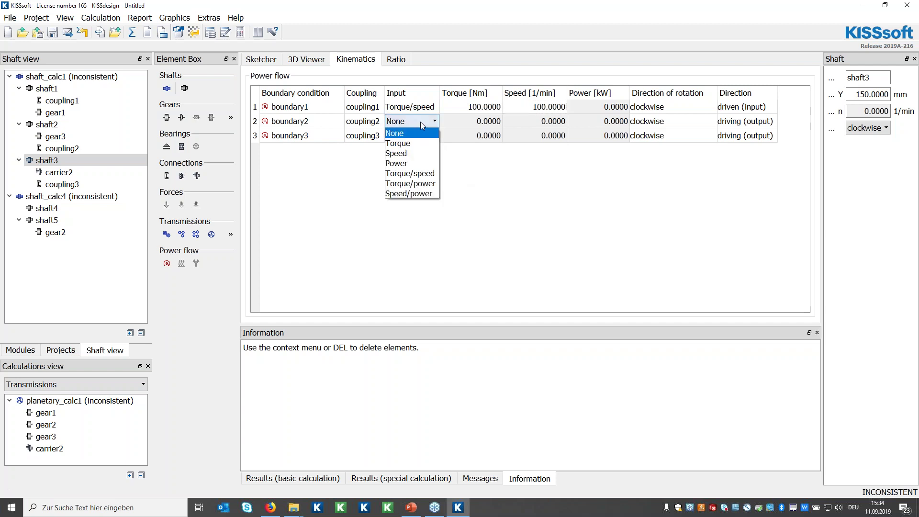
left_click(415, 154)
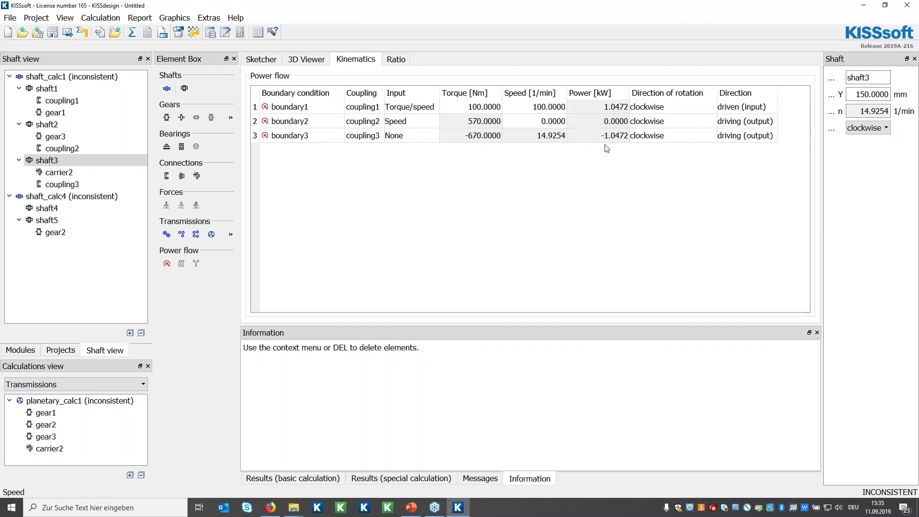
Set the number of teeth of gear3 in the gear2 - gear3 pair to -90
left_click(394, 61)
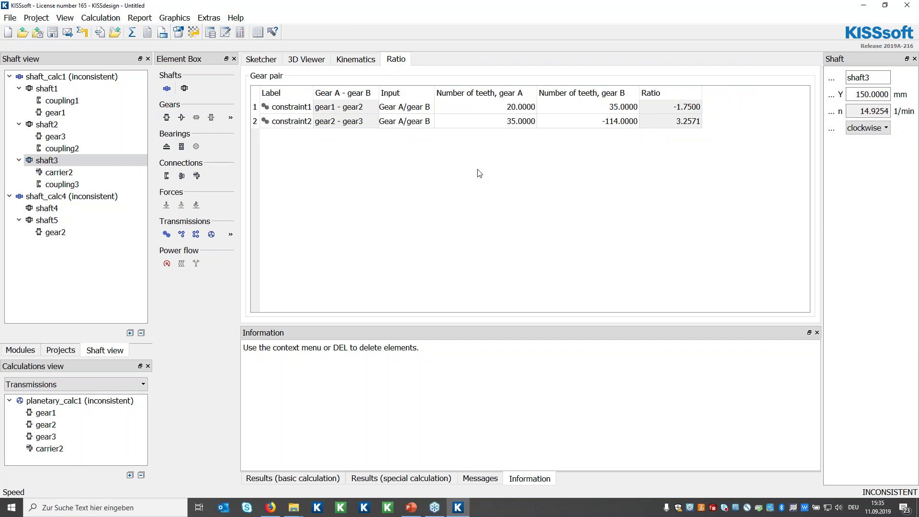
double_click(607, 122)
left_click(607, 121)
left_click_drag(605, 122, 641, 123)
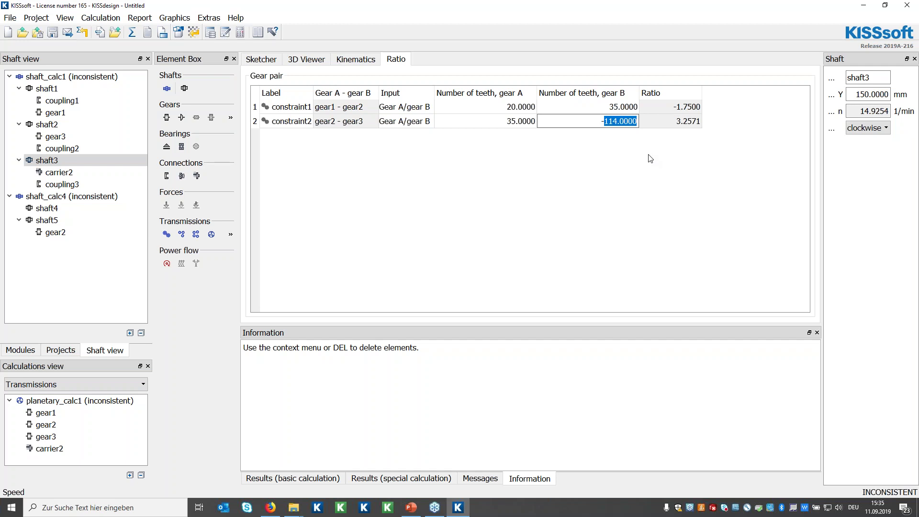
type("90")
key("Return")
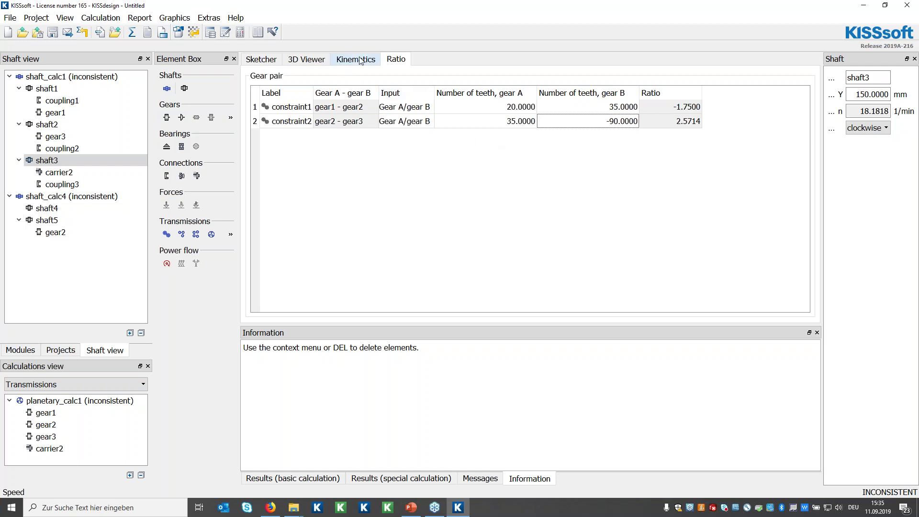
Inspect the planetary stage in 3D from several angles, checking how the gears, carrier and shafts are arranged
left_click(306, 59)
scroll(528, 175, "up", 10)
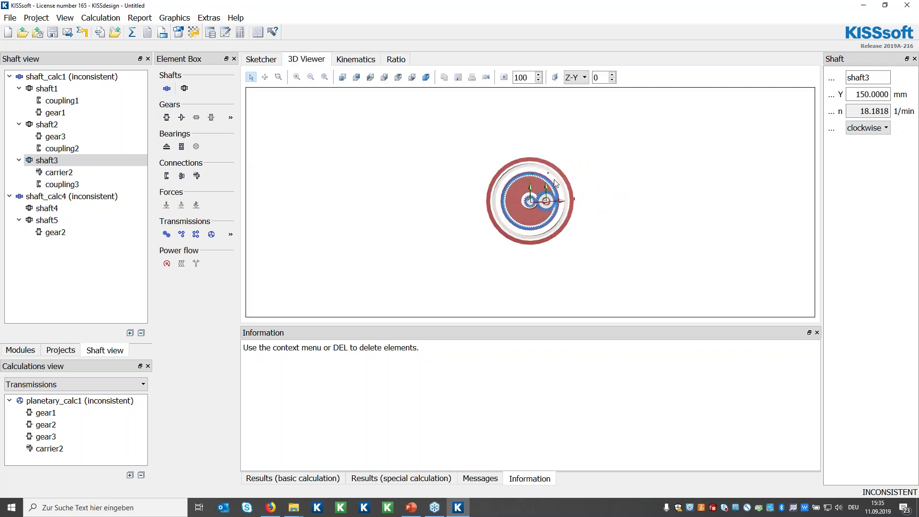
left_click_drag(600, 201, 627, 218)
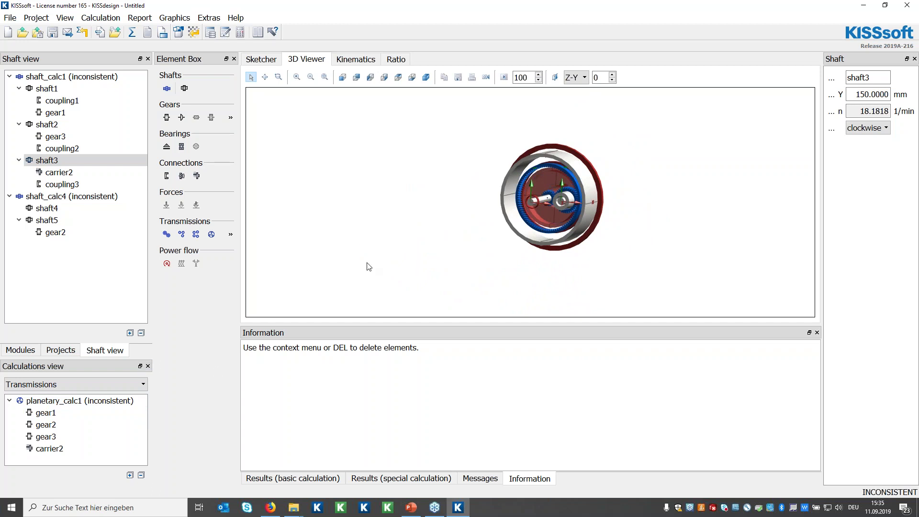
left_click_drag(453, 204, 544, 201)
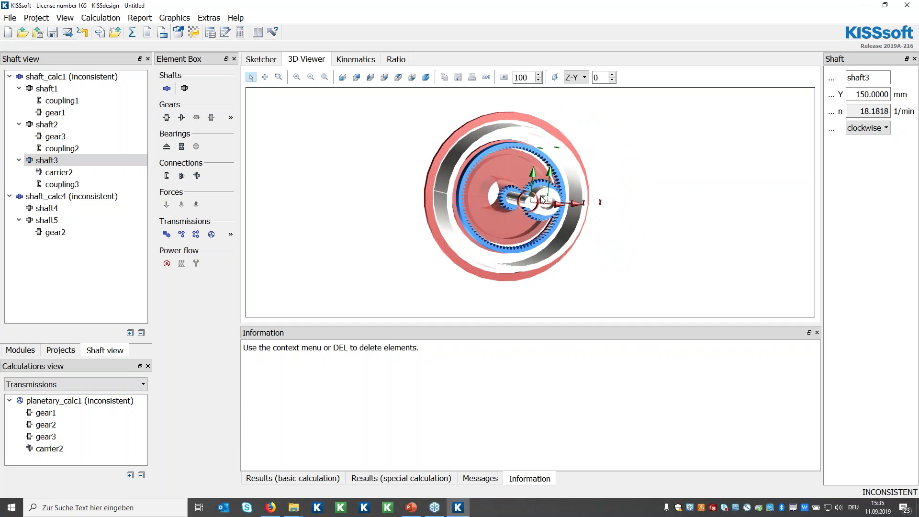
left_click_drag(543, 199, 522, 197)
In the sketch, add a fixed bearing at 45 mm and a non-locating bearing at 75 mm on shaft1, between coupling1 and gear1
left_click(261, 59)
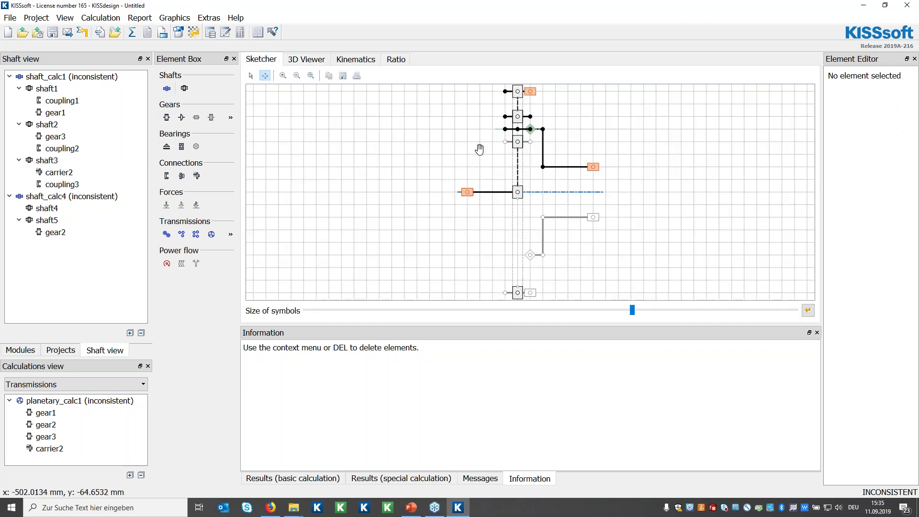
scroll(556, 141, "down", 1)
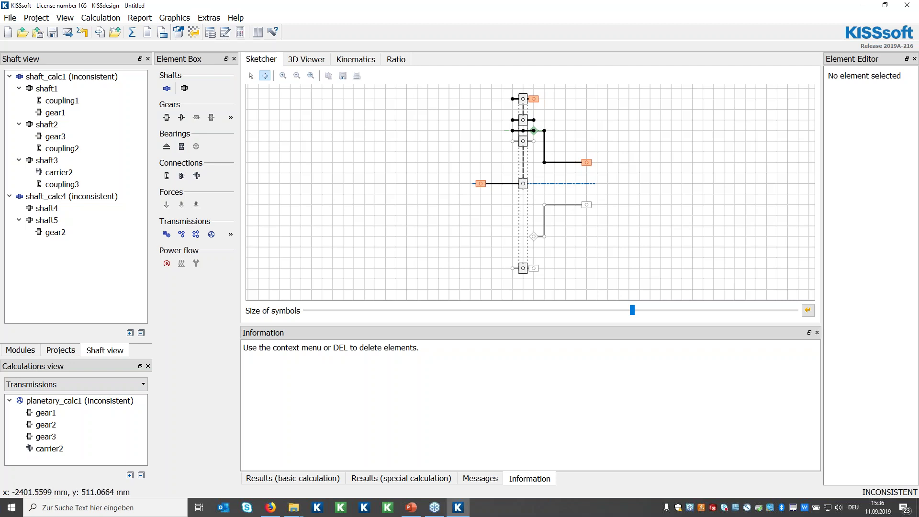
left_click(250, 75)
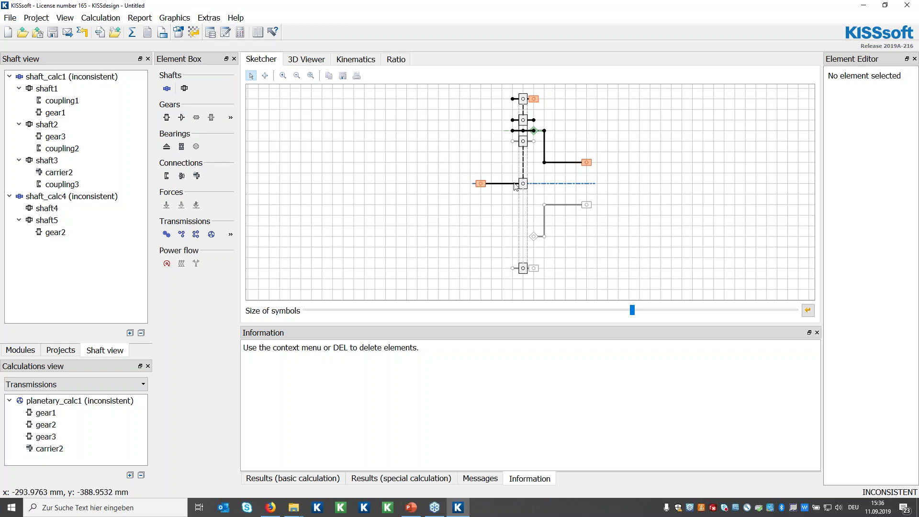
scroll(517, 183, "up", 3)
scroll(517, 183, "down", 2)
scroll(512, 181, "down", 1)
scroll(488, 184, "up", 2)
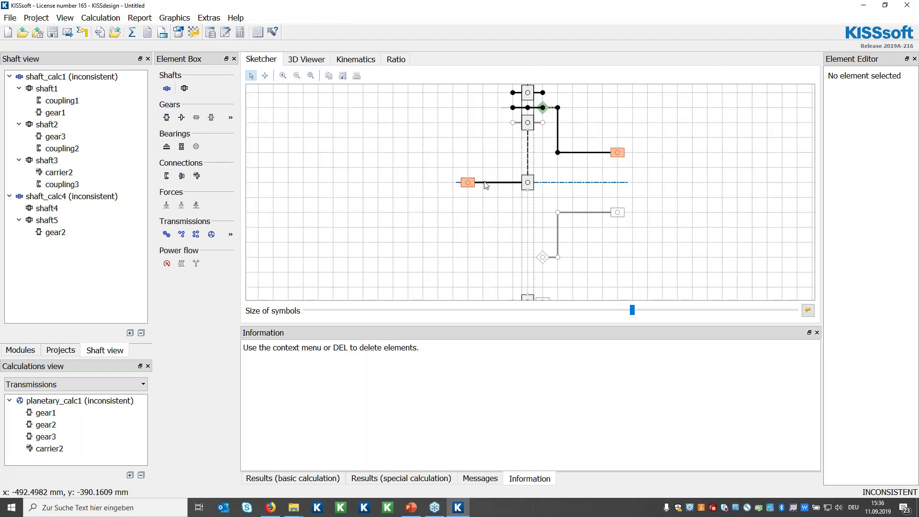
left_click(485, 182)
left_click(498, 189)
right_click(498, 183)
left_click(498, 202)
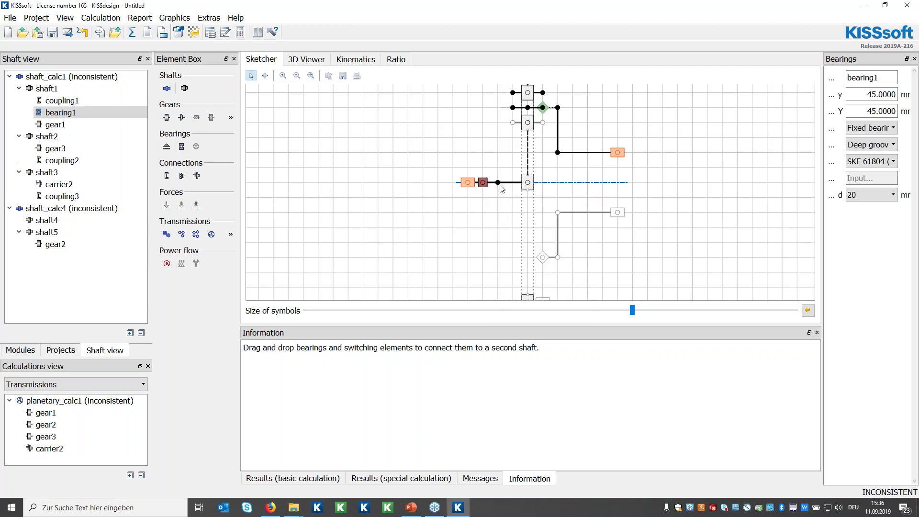
right_click(500, 182)
left_click(530, 199)
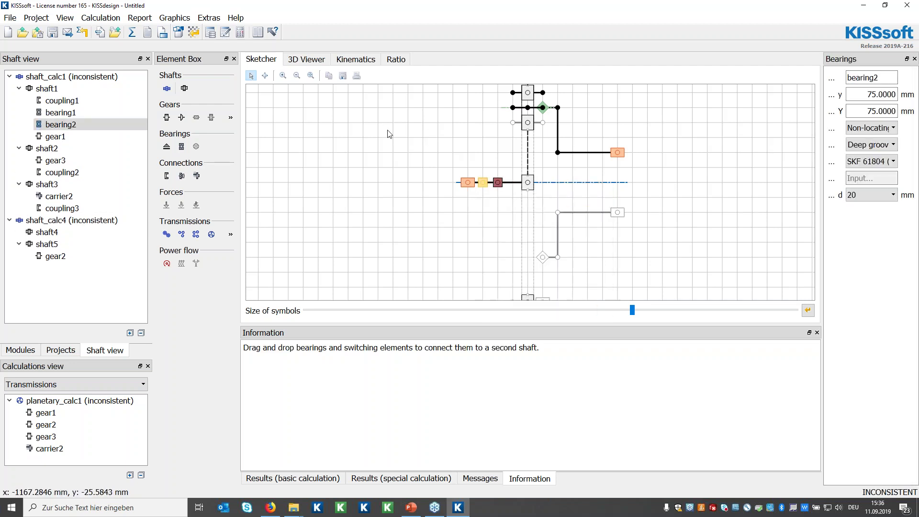
Examine the two bearings on shaft1 in the 3D model and compare their placement with the sketch
scroll(343, 94, "down", 1)
left_click(301, 61)
scroll(526, 194, "up", 5)
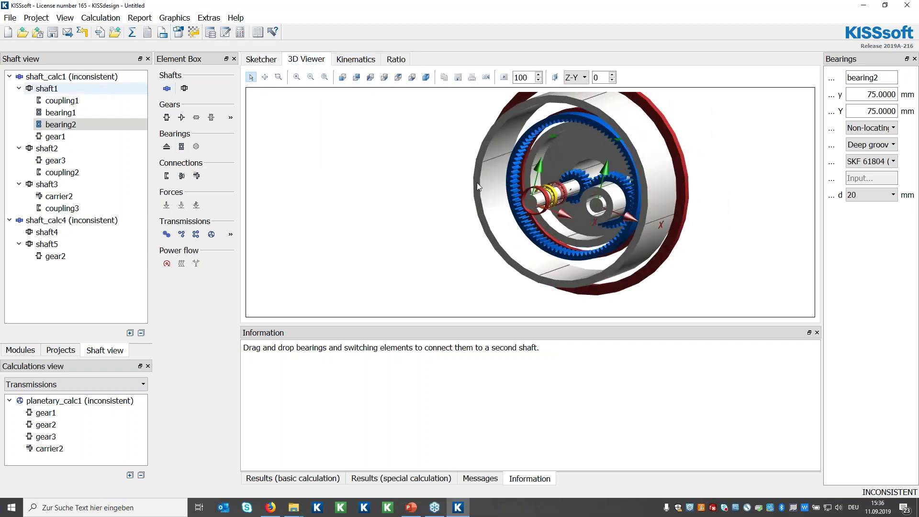
left_click(615, 200)
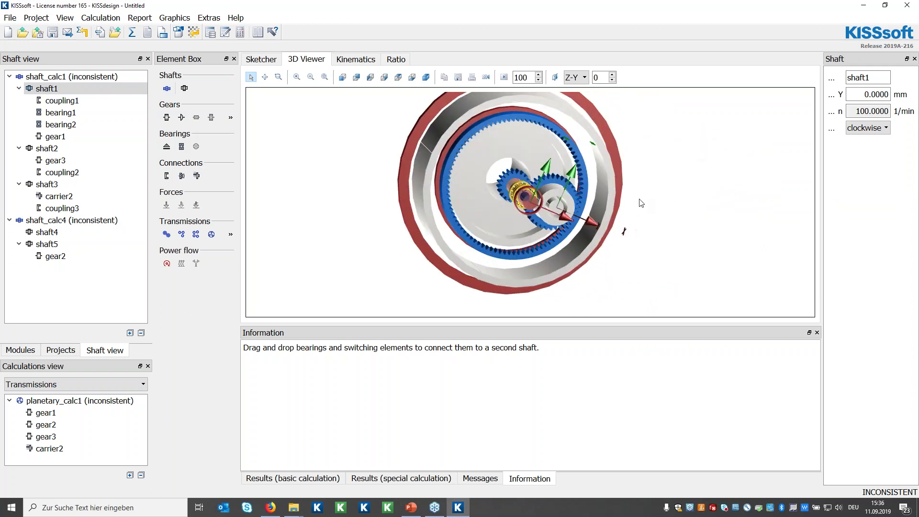
left_click(274, 61)
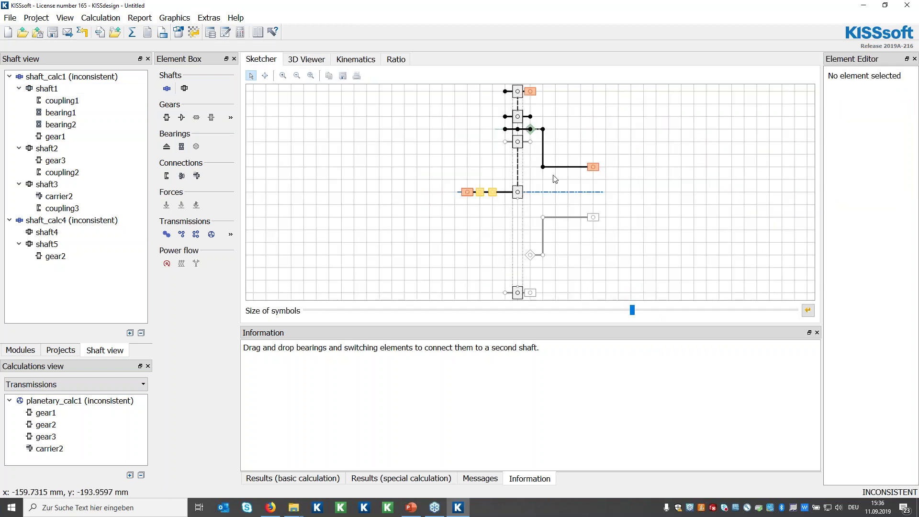
scroll(601, 177, "down", 1)
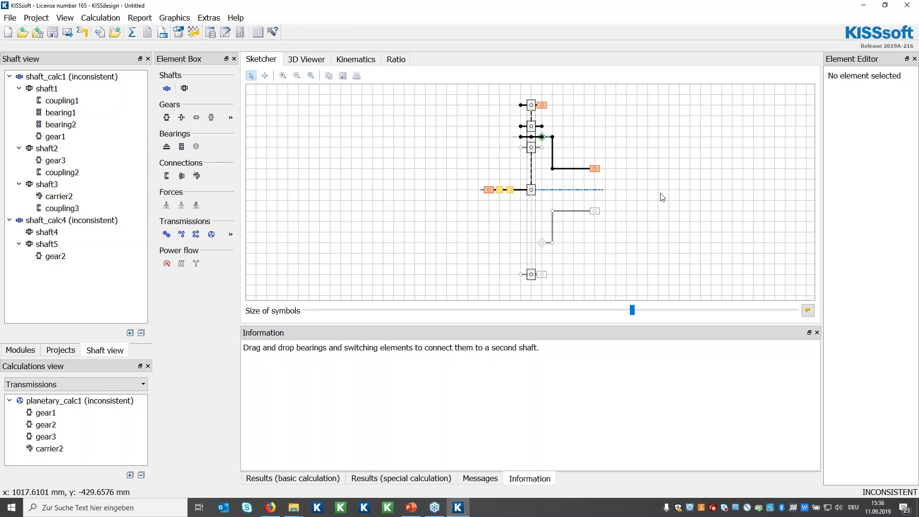
left_click(304, 59)
left_click_drag(477, 144, 598, 170)
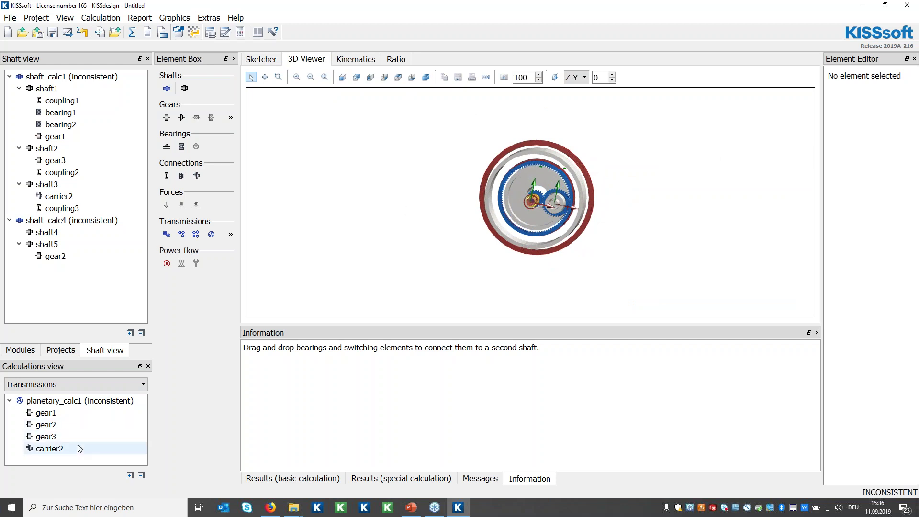
Set the number of planets of carrier2 to 3, check the model in 3D and return to the sketch
left_click(115, 450)
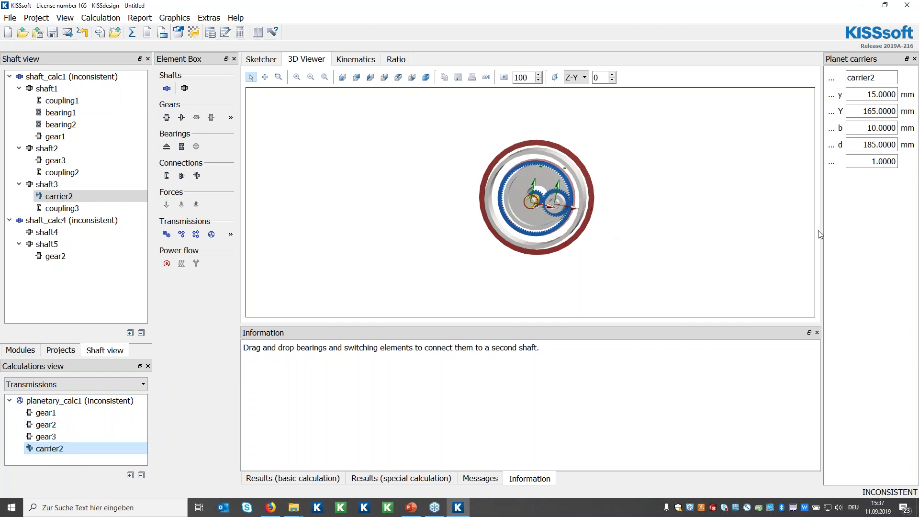
left_click_drag(820, 233, 711, 234)
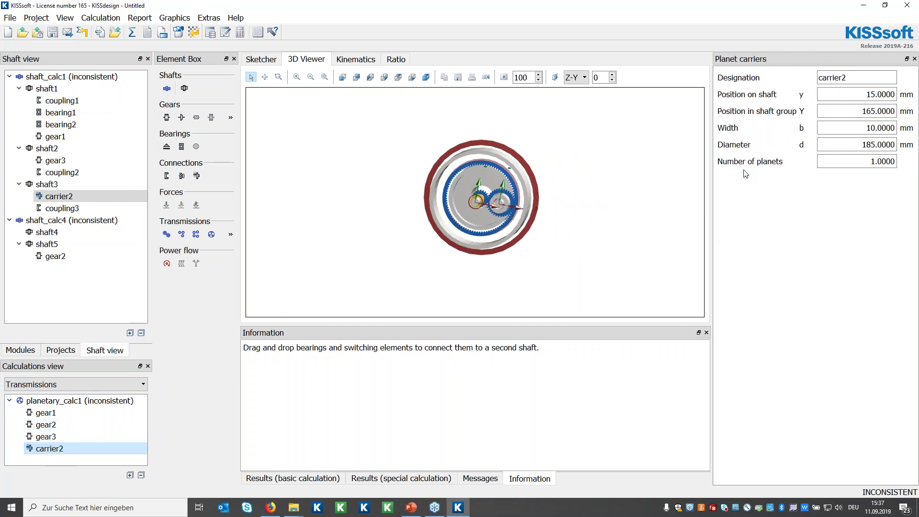
double_click(881, 161)
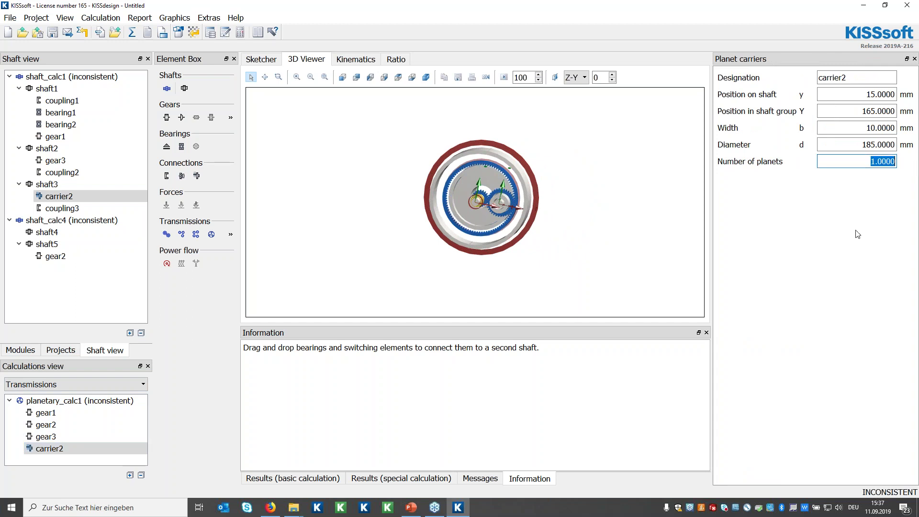
type("3")
key("Return")
left_click_drag(558, 183, 542, 197)
left_click(261, 60)
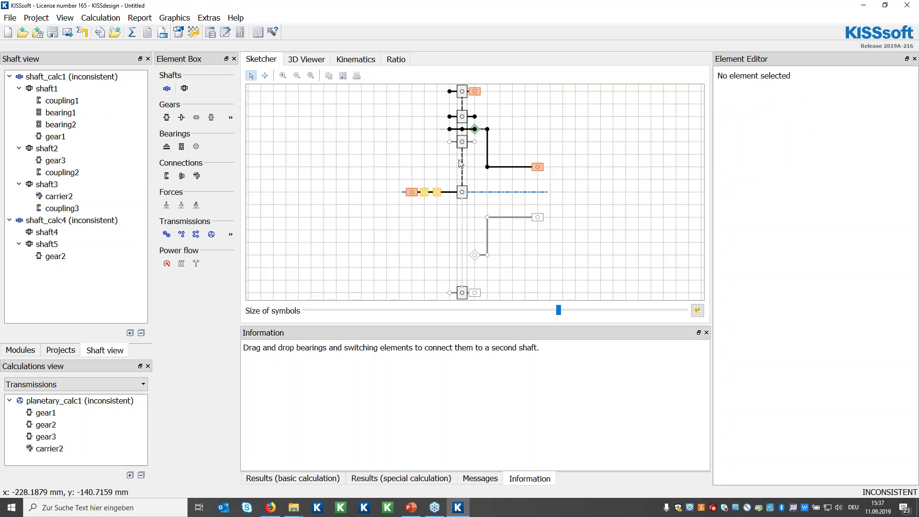
Switch to PowerPoint to review the KISSdesign Webdemo topics slide, and minimize the presentation window
left_click(412, 508)
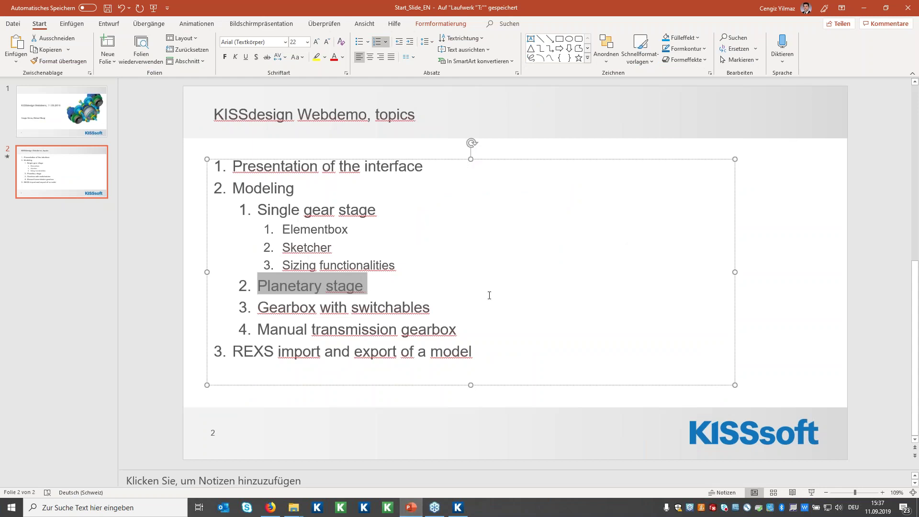
left_click(864, 7)
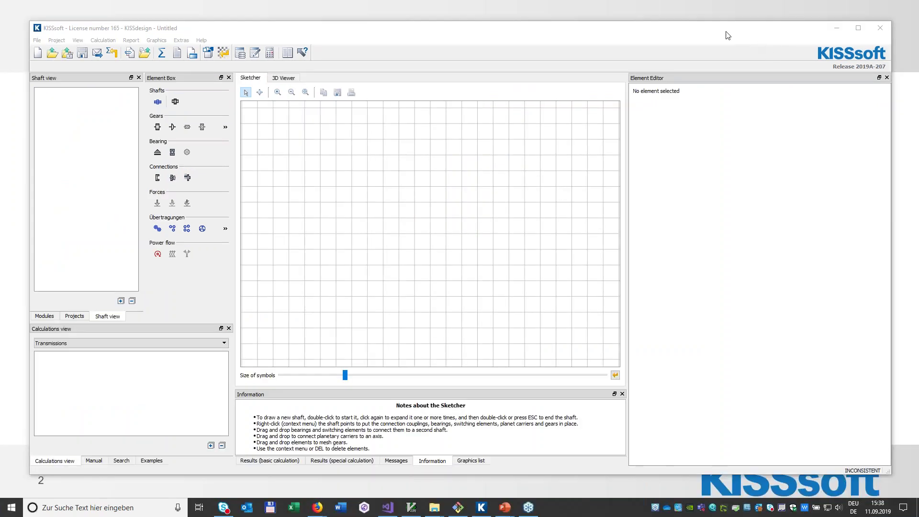
left_click(366, 336)
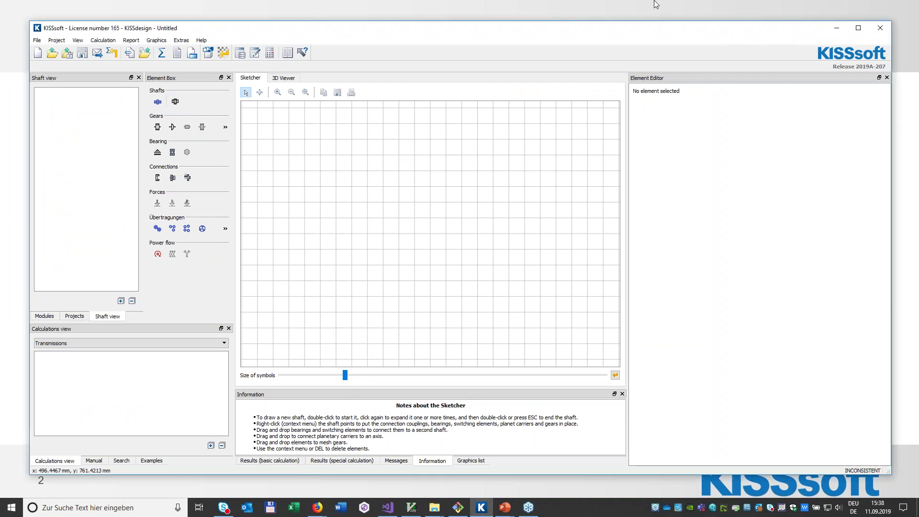
left_click(561, 266)
left_click_drag(792, 36, 782, 381)
left_click(823, 380)
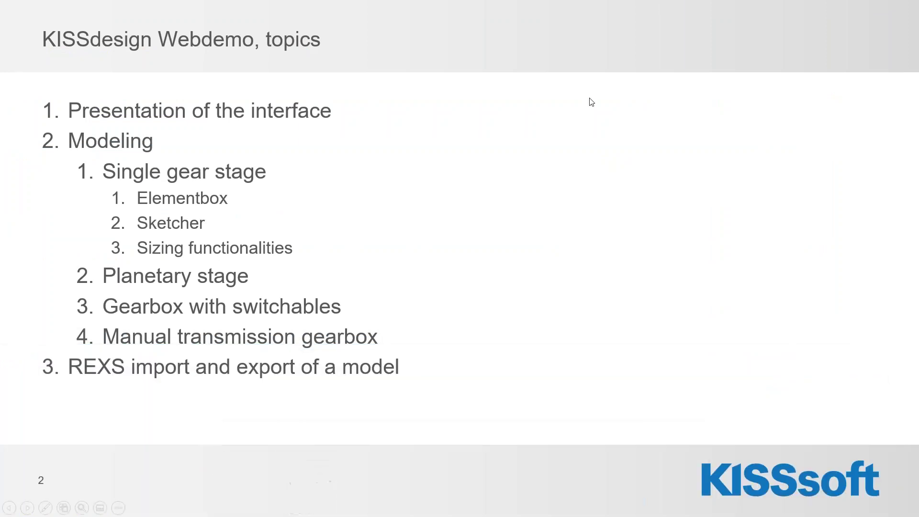
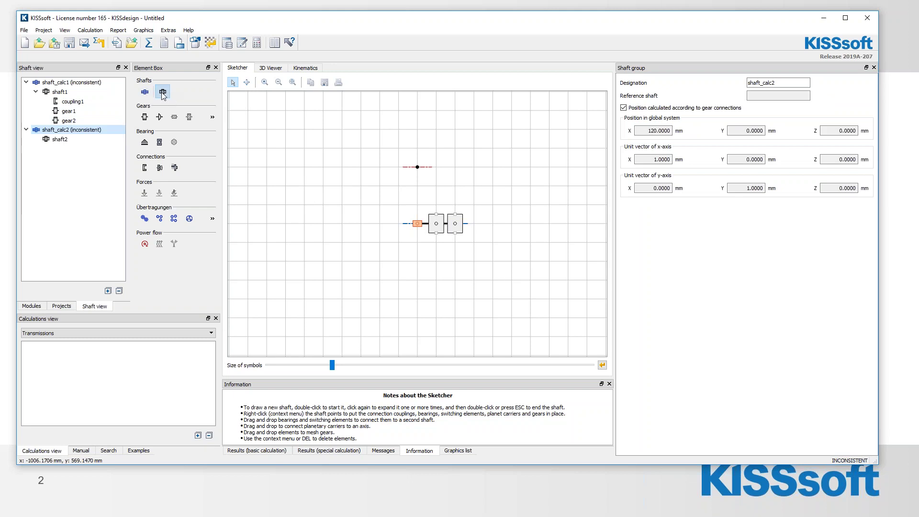
Add a cylindrical gear and a switching element to shaft3 in shaft_calc2, and add another shaft carrying the same two elements
left_click(144, 117)
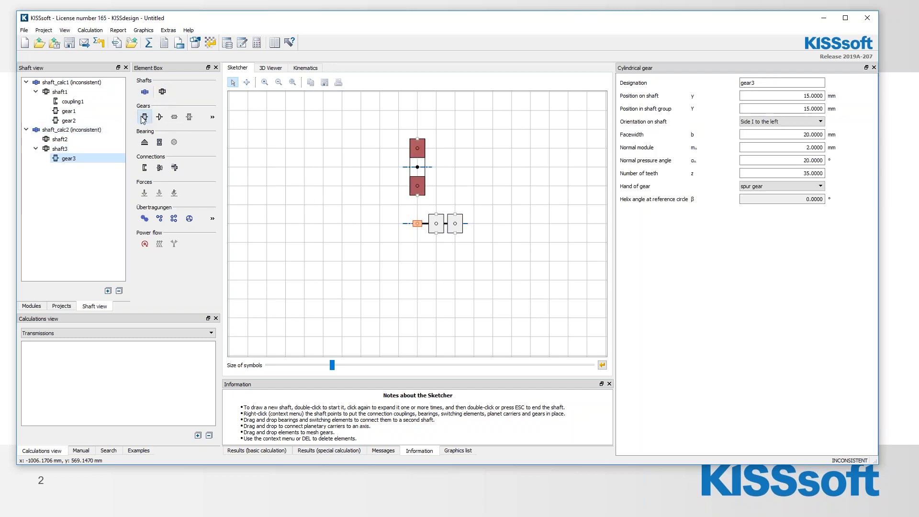
left_click(161, 168)
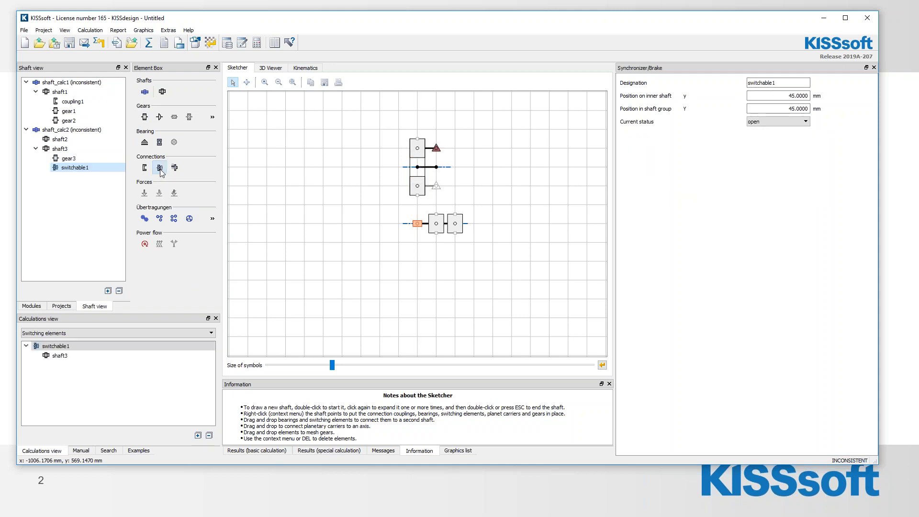
left_click(163, 93)
left_click(145, 117)
left_click(160, 167)
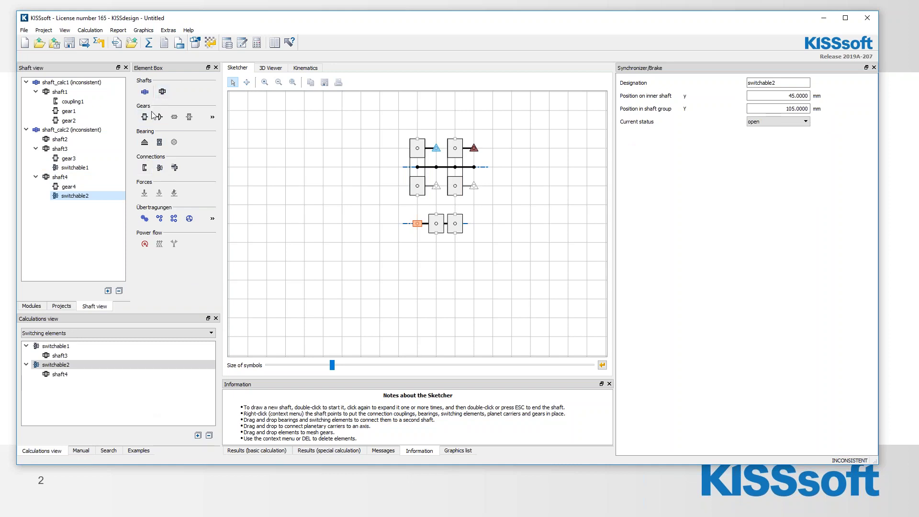
Add a coupling to the free end of shaft2 at position 135 mm
left_click(58, 140)
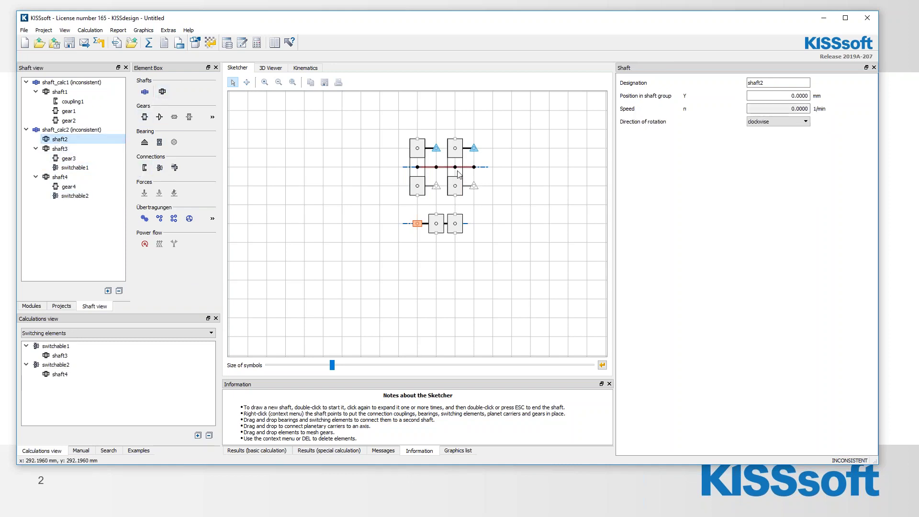
left_click(145, 168)
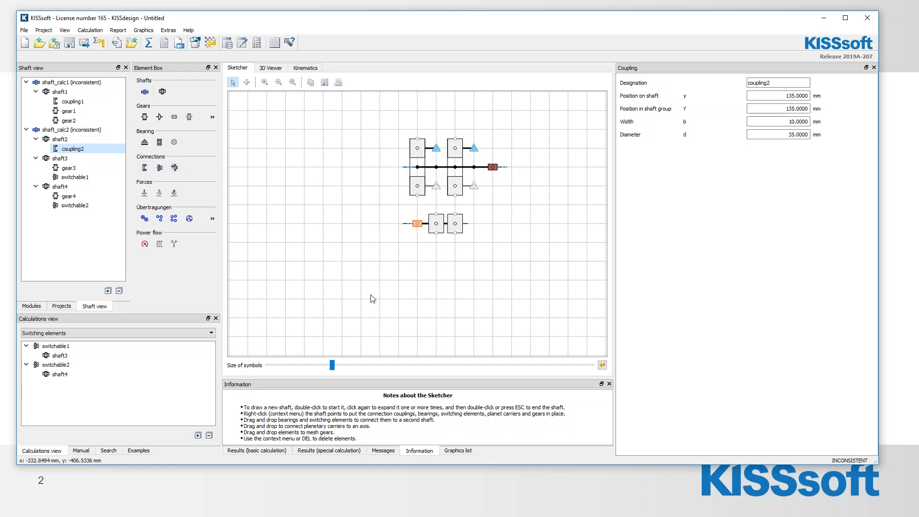
Move coupling1 outward along shaft1 and shift gear1 into line with gear3 on the upper shaft group
left_click(247, 82)
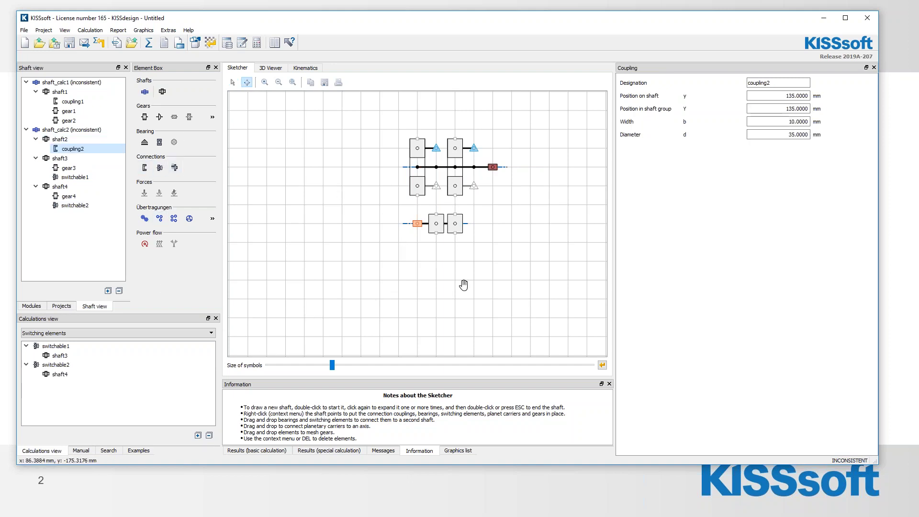
left_click(411, 223)
left_click_drag(410, 223, 379, 224)
left_click_drag(436, 223, 417, 223)
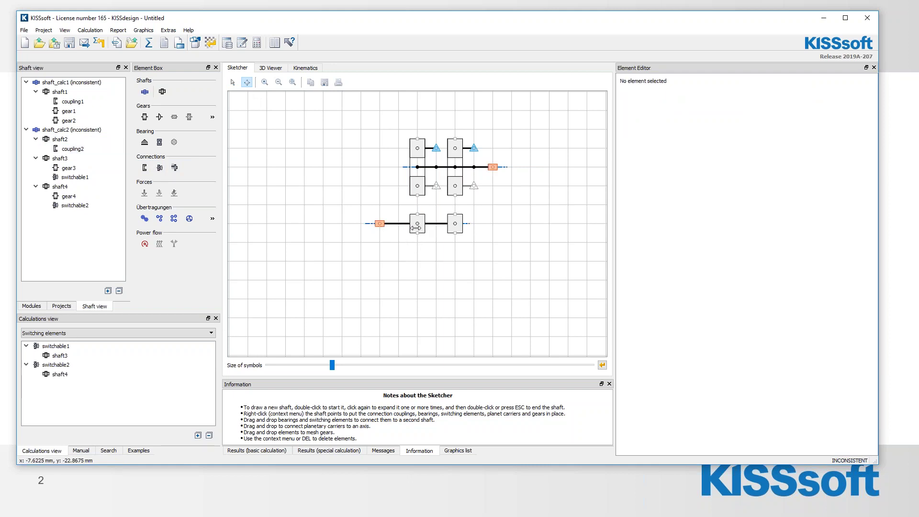
Mesh gear3 with gear1 and gear4 with gear2 to create two cylindrical gear pairs
left_click(233, 82)
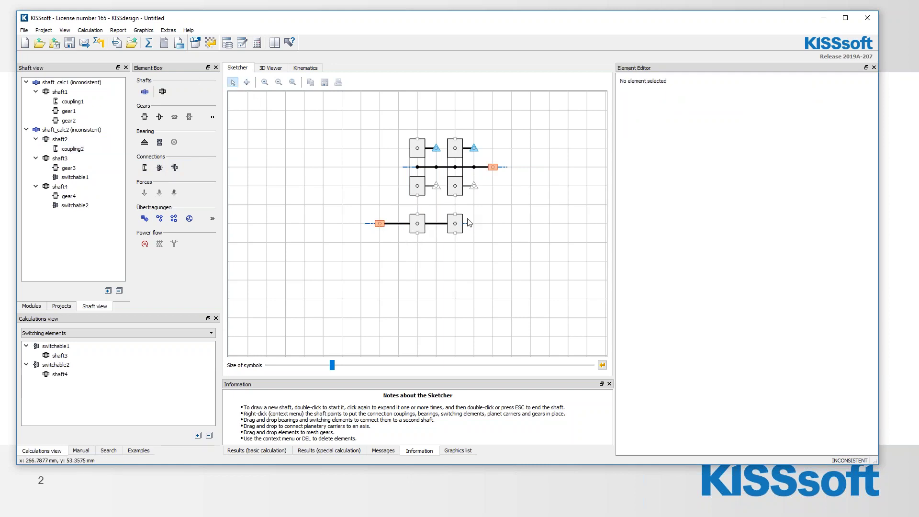
left_click_drag(419, 183, 418, 223)
left_click_drag(456, 186, 458, 223)
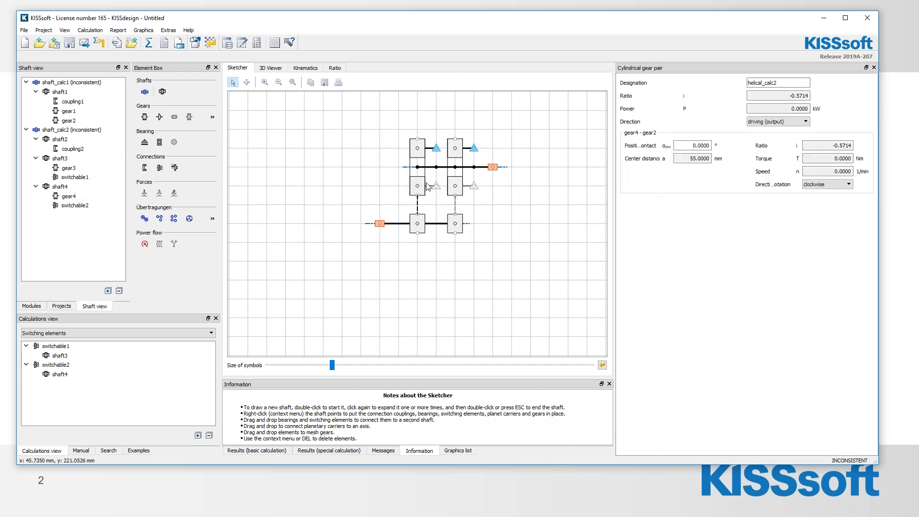
Connect the switching element switchable1 on shaft3 to the inner shaft2
scroll(430, 192, "up", 3)
scroll(455, 214, "down", 2)
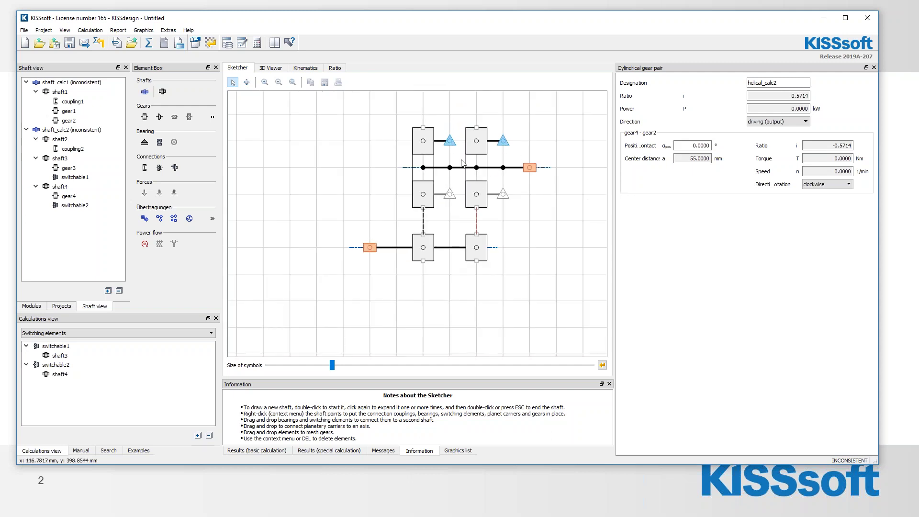
left_click(72, 333)
left_click(69, 365)
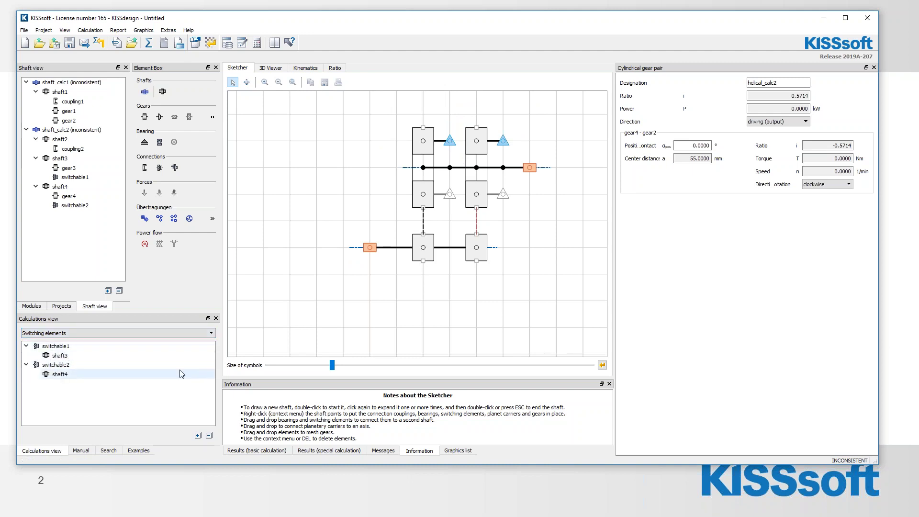
left_click(60, 139)
left_click_drag(450, 140, 451, 167)
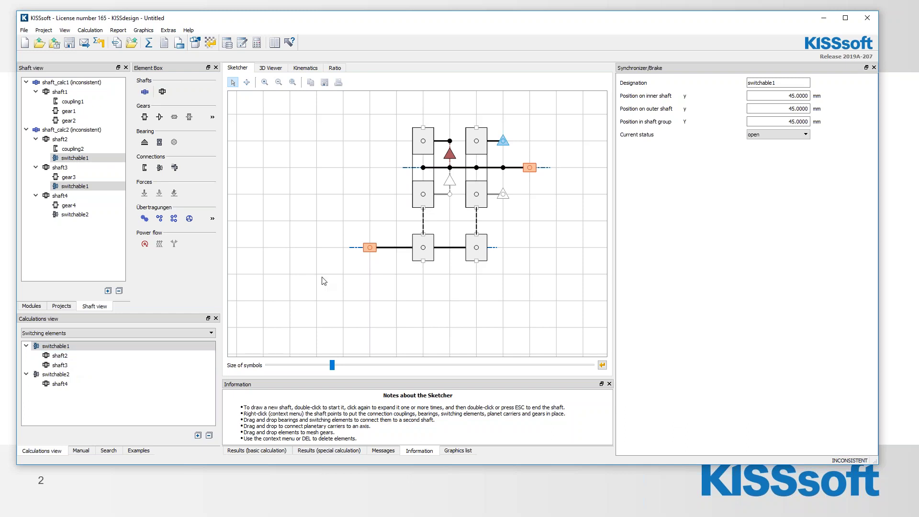
Connect the switching element switchable2 on shaft4 to the inner shaft2
left_click(59, 139)
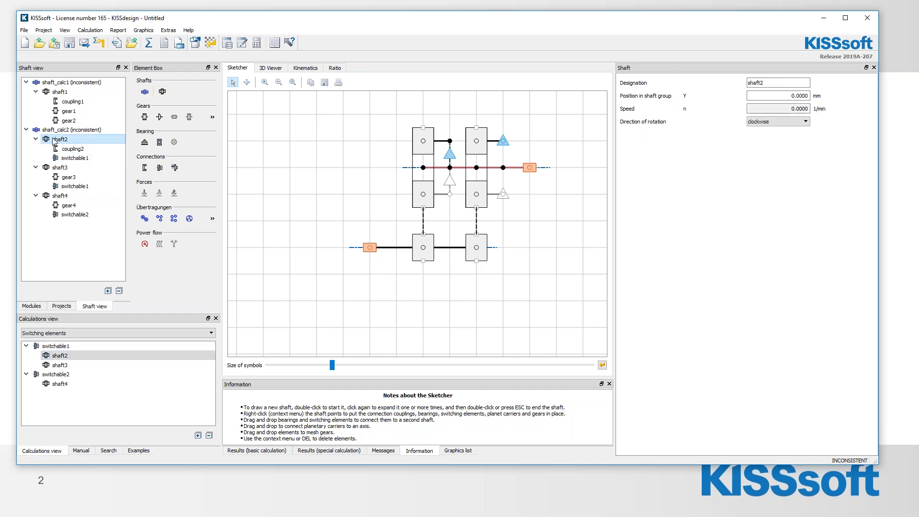
left_click_drag(51, 140, 54, 379)
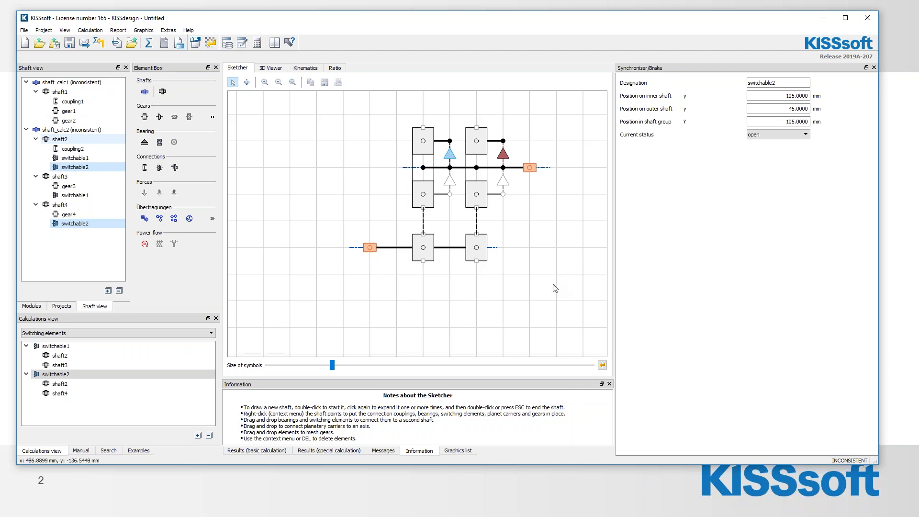
Set gear1 to 50 teeth in the gear3–gear1 pair and gear2 to 40 teeth in the gear4–gear2 pair
left_click(335, 68)
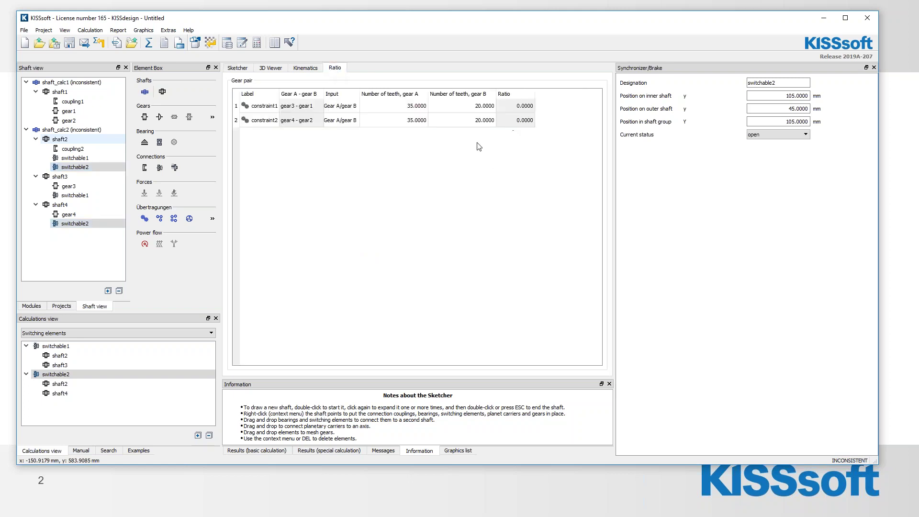
double_click(446, 106)
type("30")
double_click(472, 120)
type("40")
key("Return")
double_click(474, 106)
type("5")
key("Return")
Set the gear4–gear2 pair to 50 teeth on gear4 and 35 teeth on gear2
double_click(416, 120)
type("5")
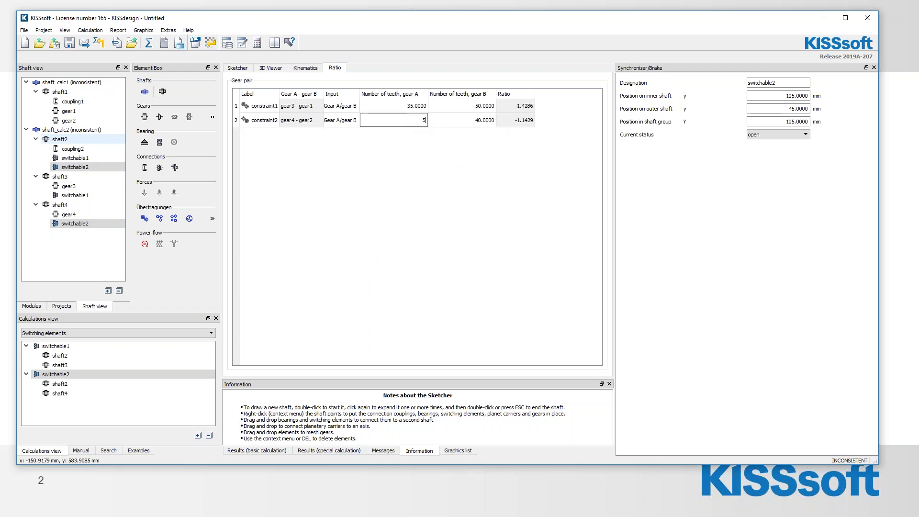
type("0")
double_click(471, 123)
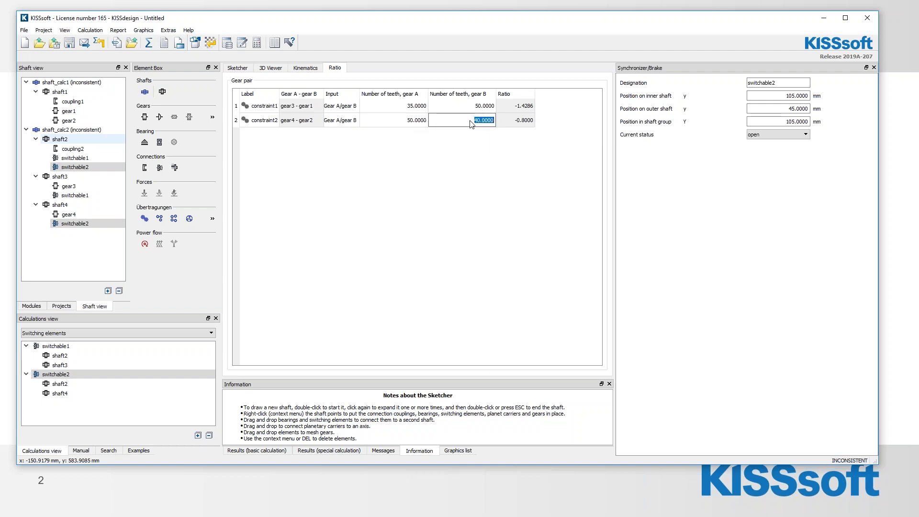
type("35")
key("Return")
Open the shaft_calc2 calculation and set the length of shaft3's second outer cylinder to 20 mm
left_click(281, 70)
left_click_drag(316, 187, 329, 213)
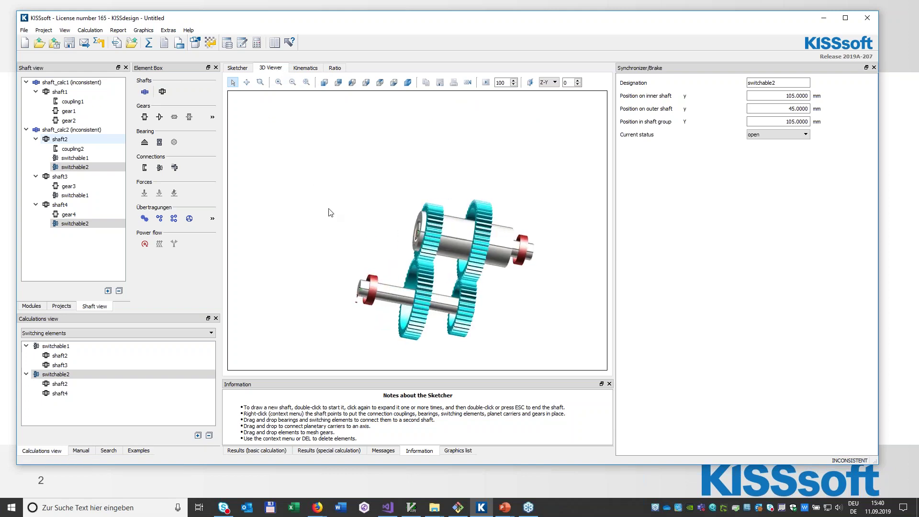
left_click(58, 131)
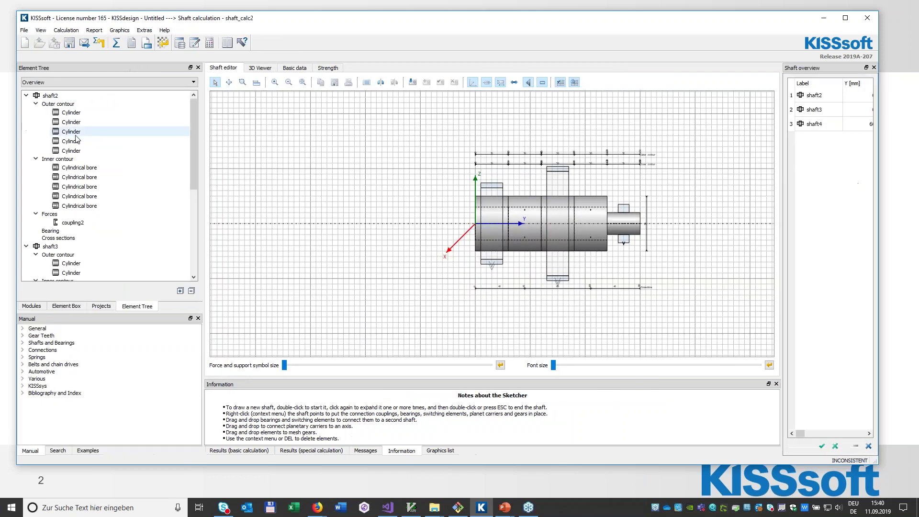
left_click(533, 200)
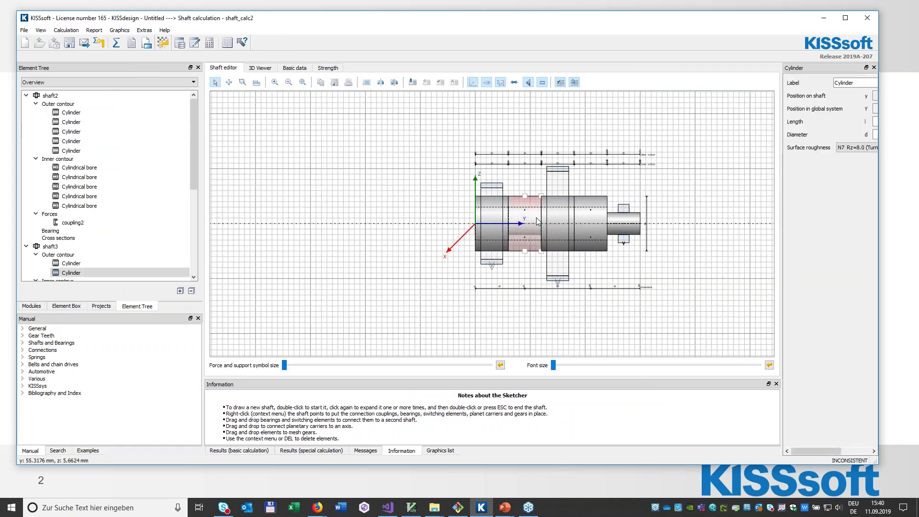
left_click_drag(782, 147, 711, 147)
double_click(826, 119)
type("20")
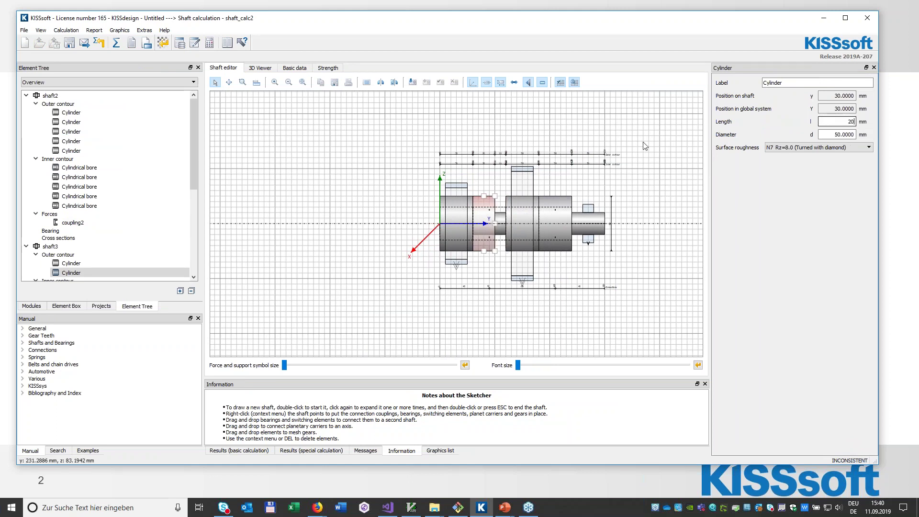
Set the length of shaft3's second cylindrical bore to 20 mm and return to the gearbox's 3D model
scroll(116, 216, "down", 3)
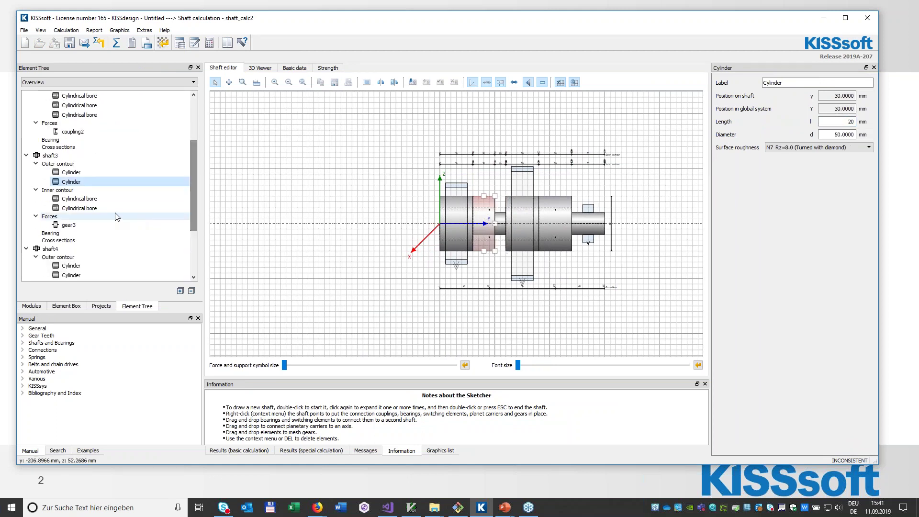
left_click(79, 208)
double_click(831, 121)
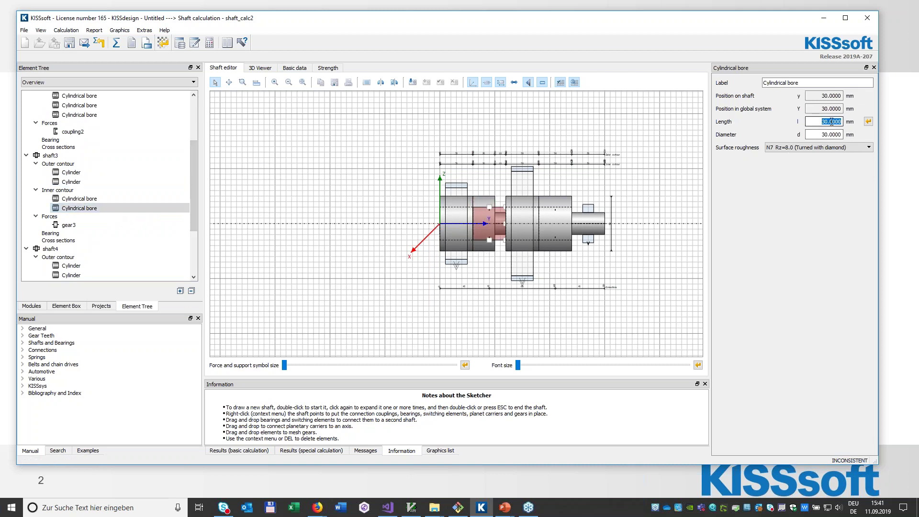
type("20")
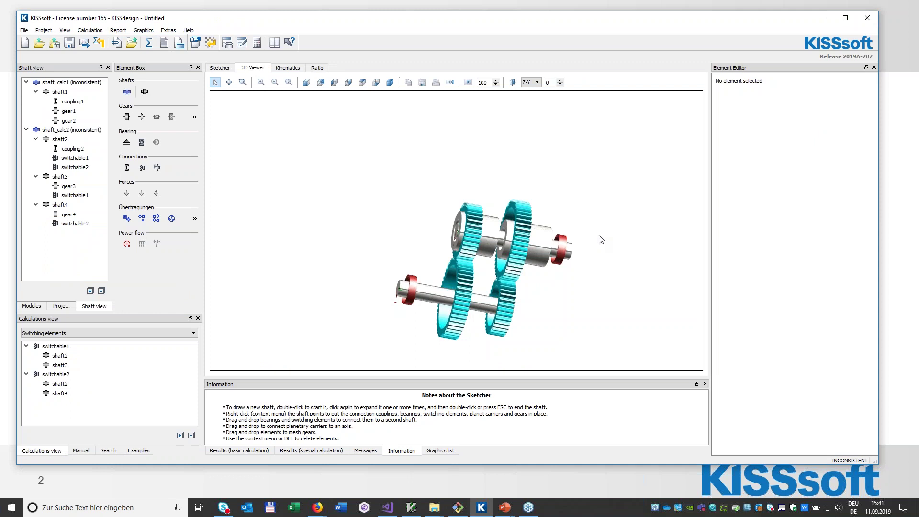
left_click_drag(601, 238, 479, 237)
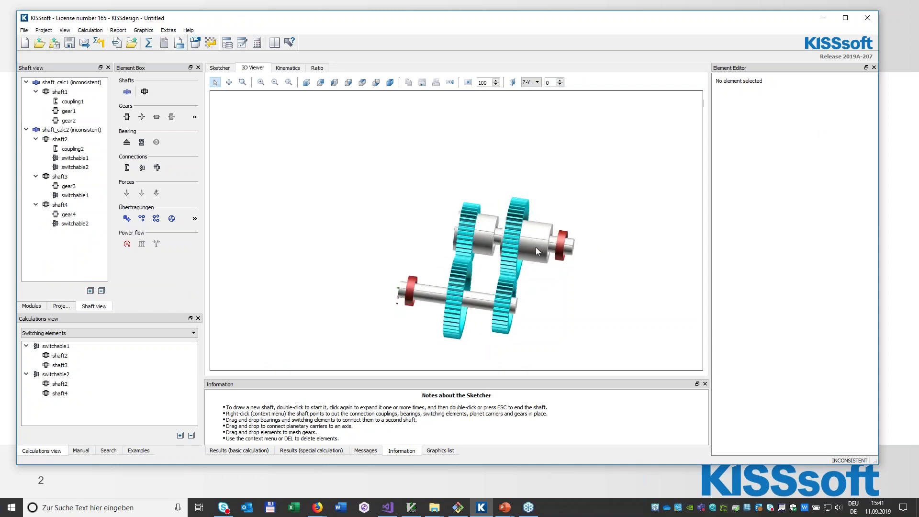
mouse_move(536, 239)
left_mouse_down()
mouse_move(509, 237)
mouse_move(550, 243)
mouse_move(546, 250)
left_mouse_up()
scroll(493, 257, "up", 5)
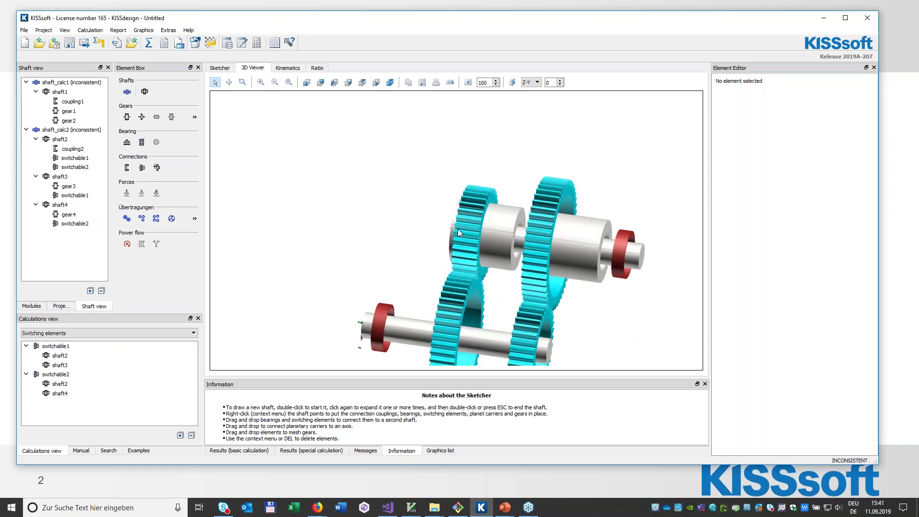
Enlarge the force and support symbols in the shaft_calc2 editor to inspect the connections between the shafts
double_click(71, 129)
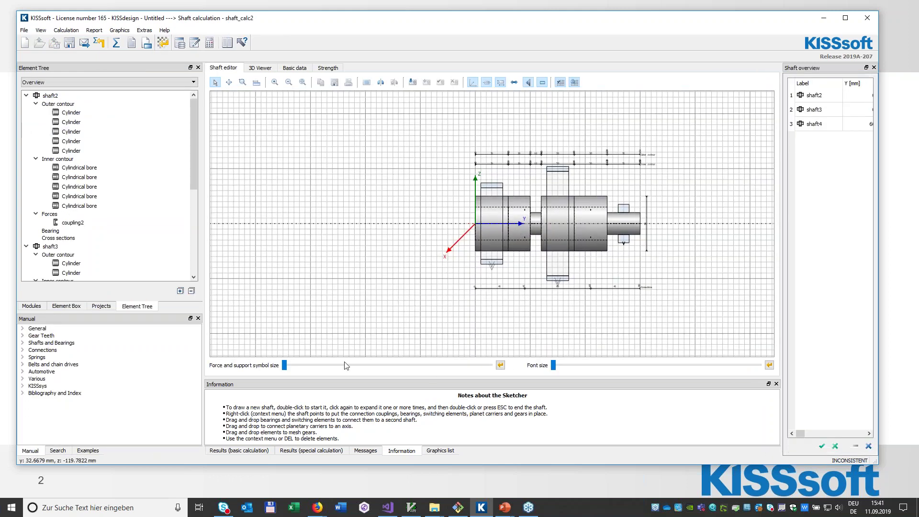
left_click_drag(284, 365, 433, 364)
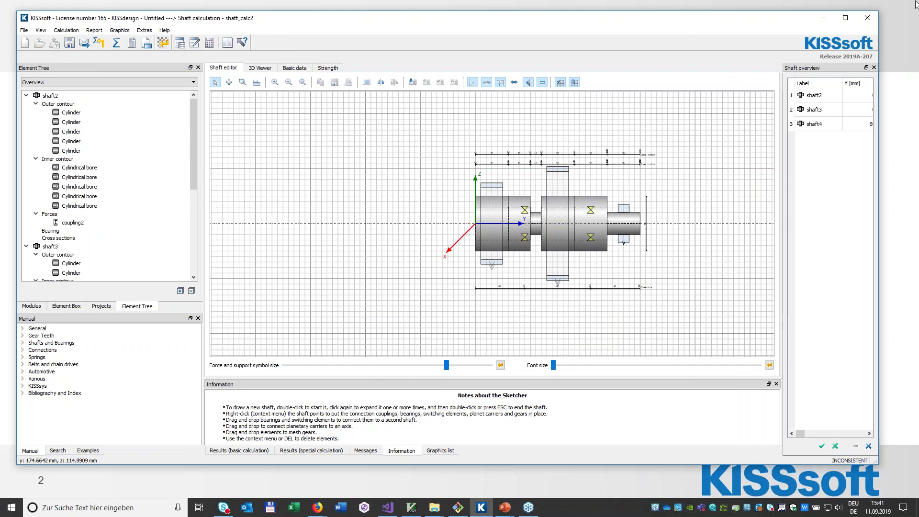
left_click(867, 19)
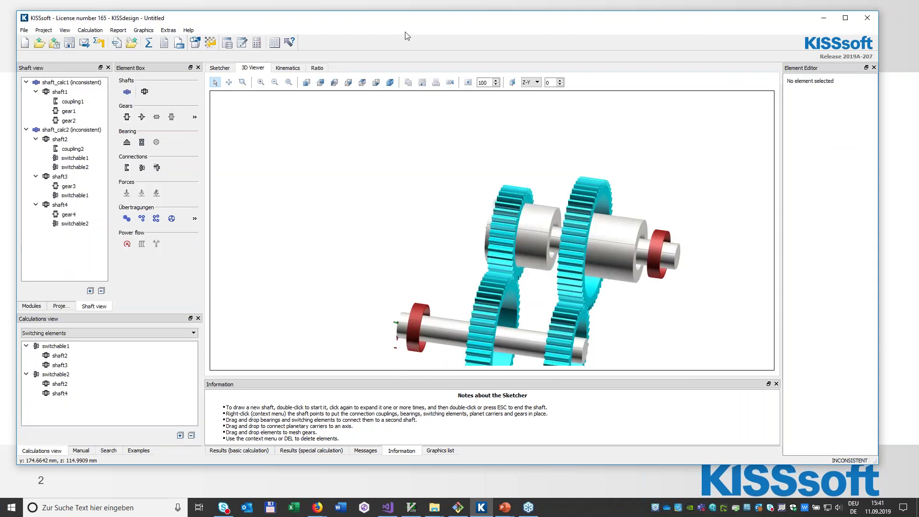
Define the power flow at coupling1 by torque and speed, with 100 Nm and 1000 1/min
left_click(287, 67)
left_click(312, 112)
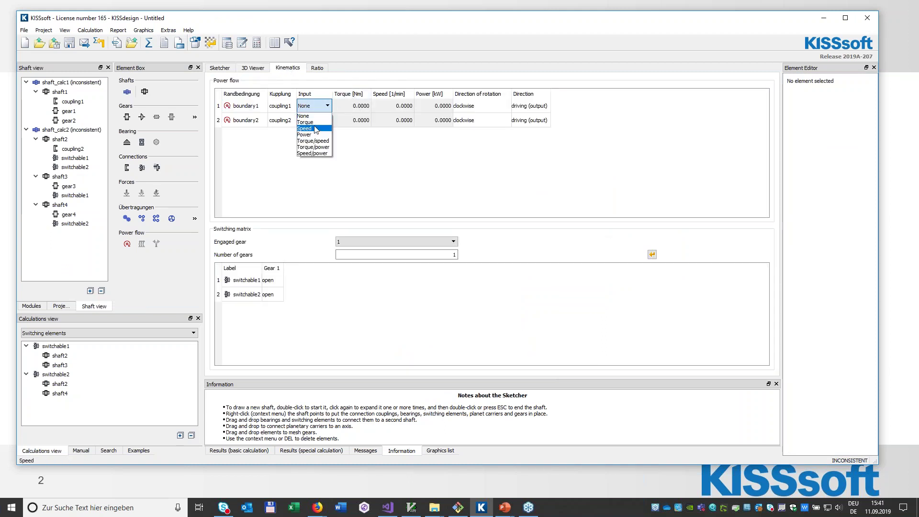
left_click(311, 141)
left_click(342, 111)
type("100")
key("Tab")
type("100")
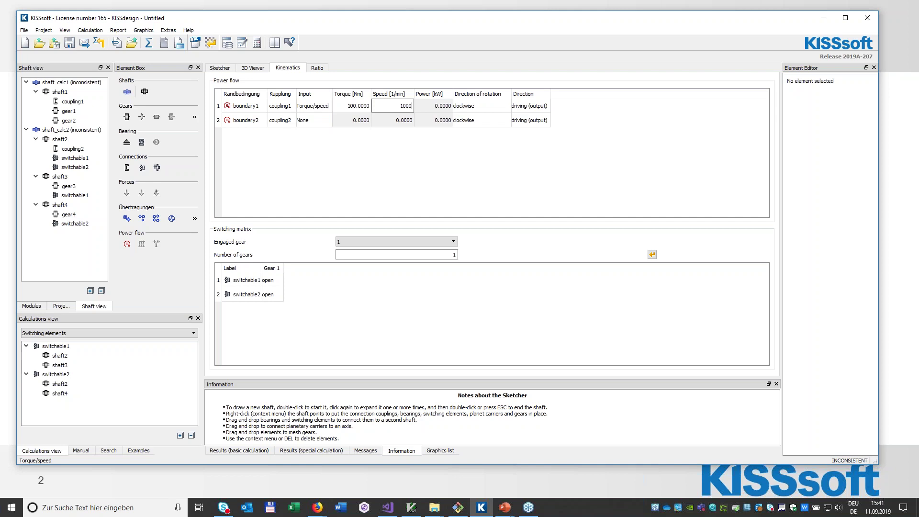
key("Return")
Generate a switching matrix with two gears, closing switchable2 in gear 1 and switchable1 in gear 2, and compare it with the sketch
left_click(652, 255)
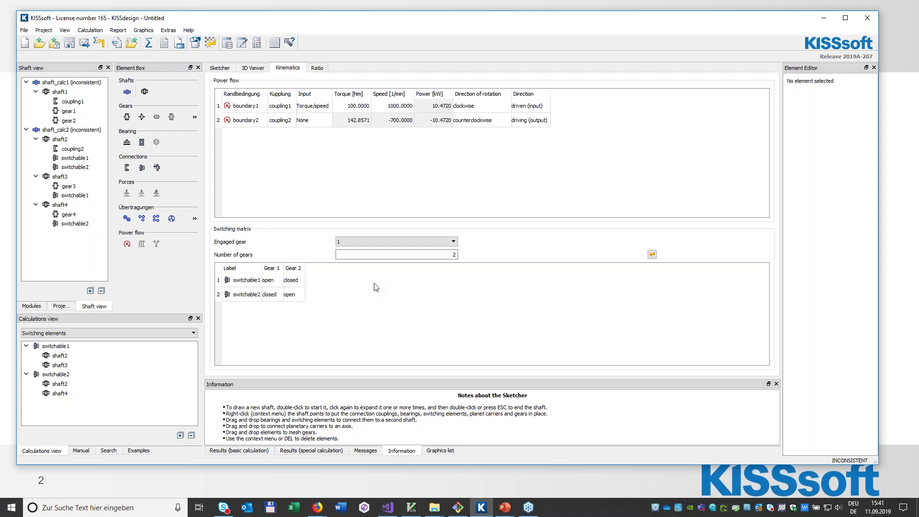
left_click(220, 68)
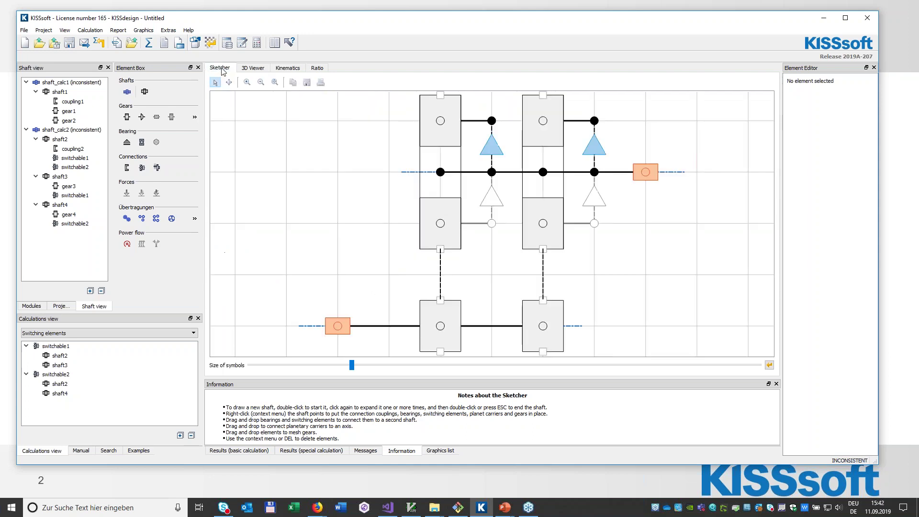
left_click(288, 69)
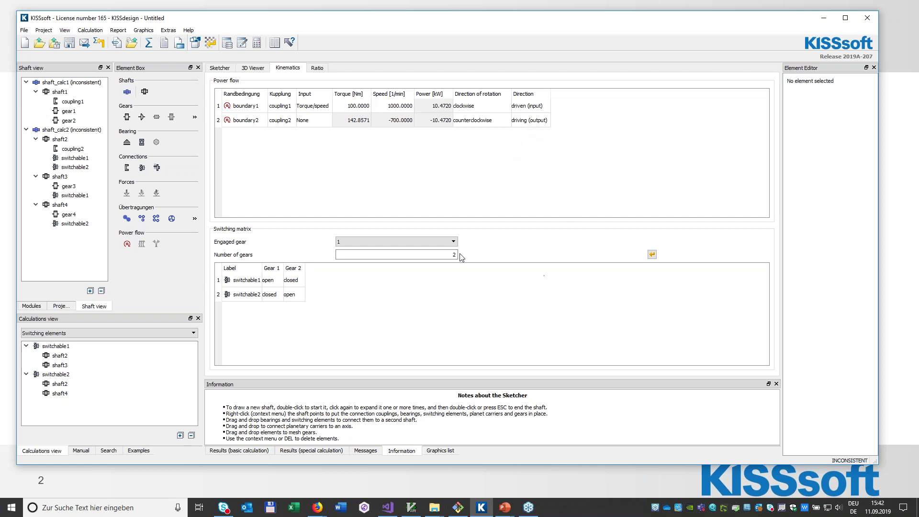
Engage gear 2 and examine in the 3D model which gear pair carries the power
left_click(426, 242)
left_click(412, 250)
left_click(424, 242)
left_click(398, 256)
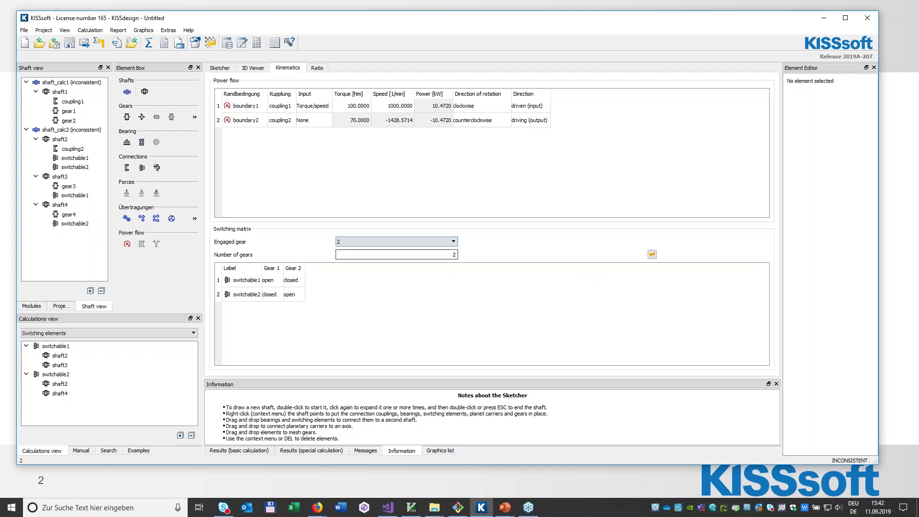
left_click(251, 70)
left_click_drag(423, 216, 415, 272)
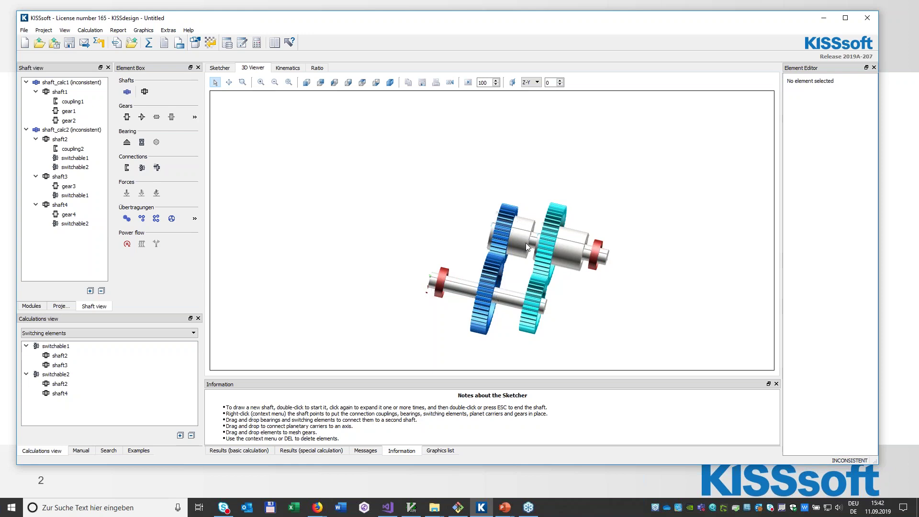
Engage gear 1 and examine the power-carrying gear pair in the 3D model and the sketch
left_click(288, 67)
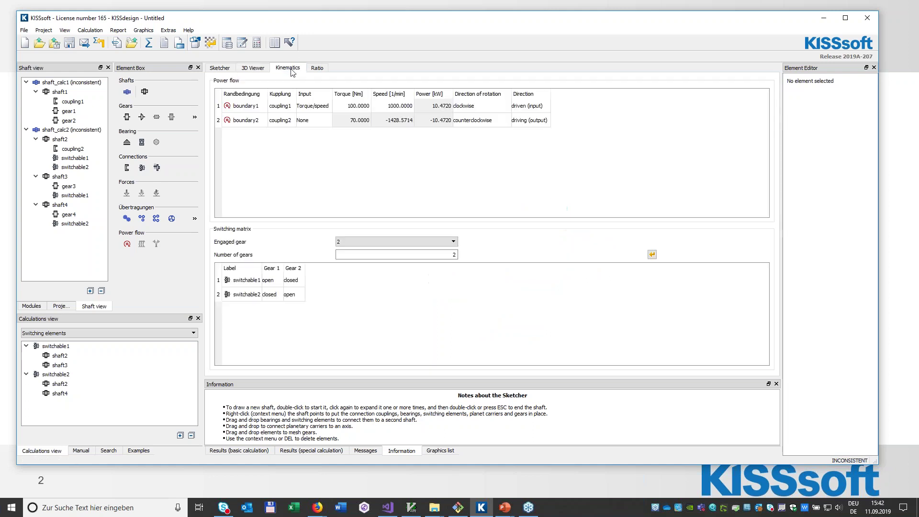
left_click(397, 244)
left_click(378, 249)
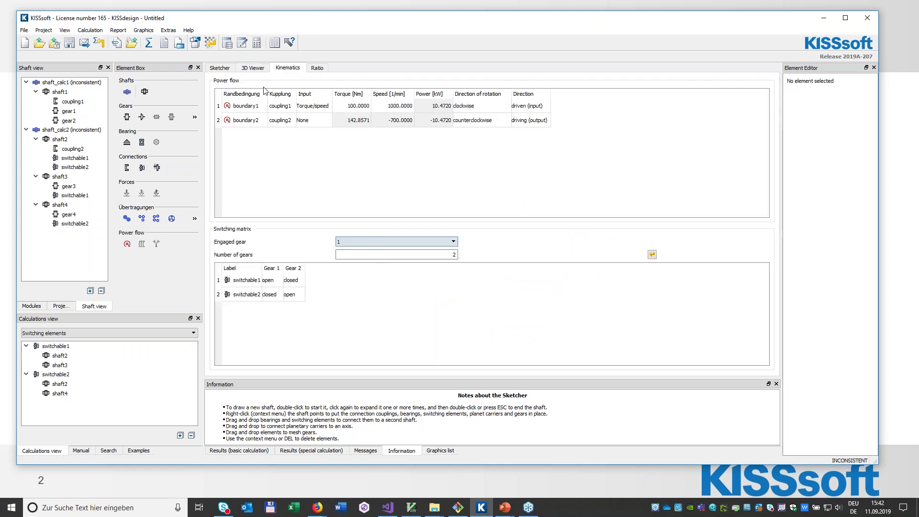
left_click(246, 68)
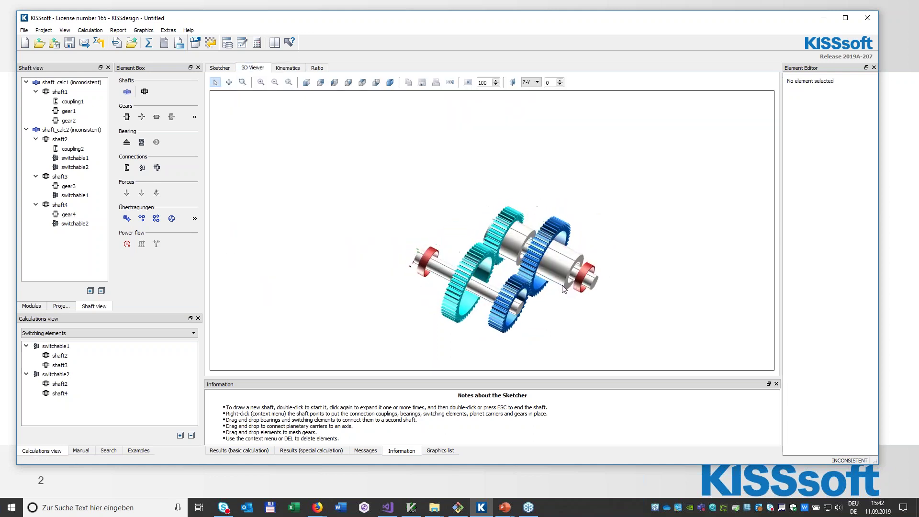
left_click(220, 68)
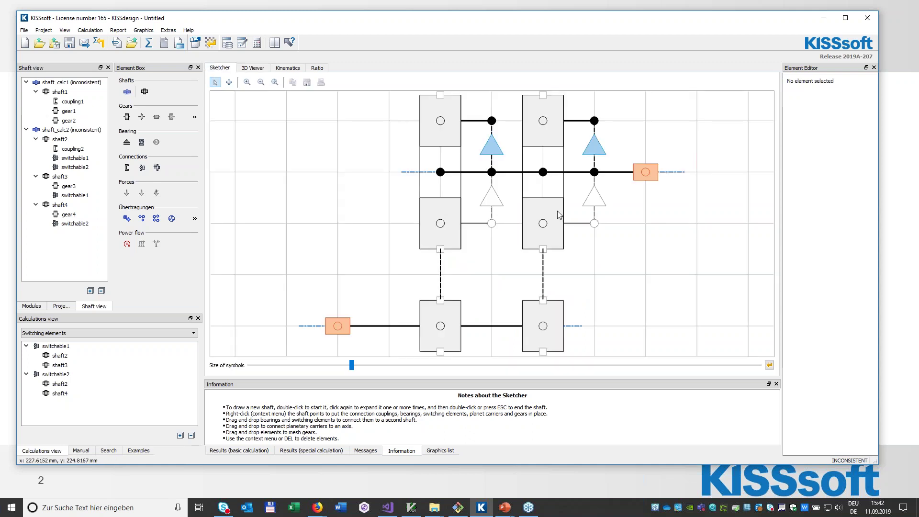
Start a new model without saving and generate a group of six gear pairs with switchable loose gears on the upper shaft
left_click(26, 50)
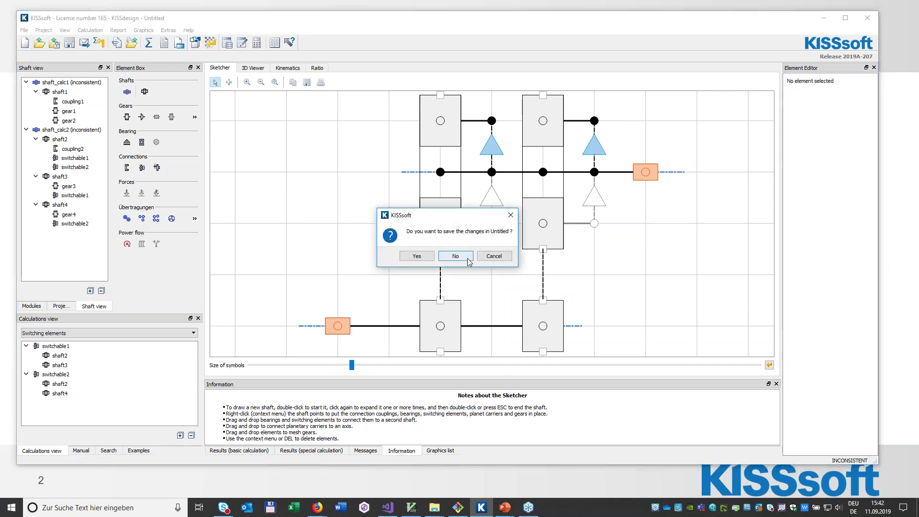
left_click(455, 254)
left_click(196, 43)
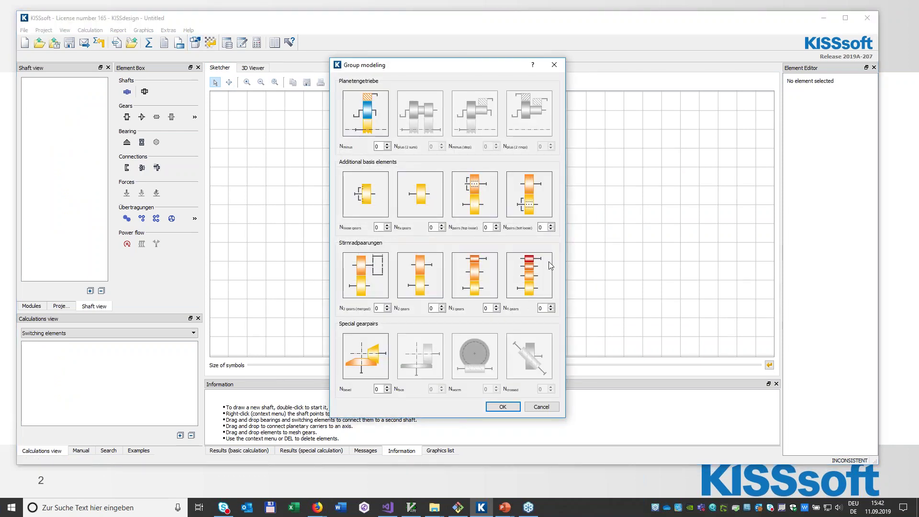
left_click(481, 191)
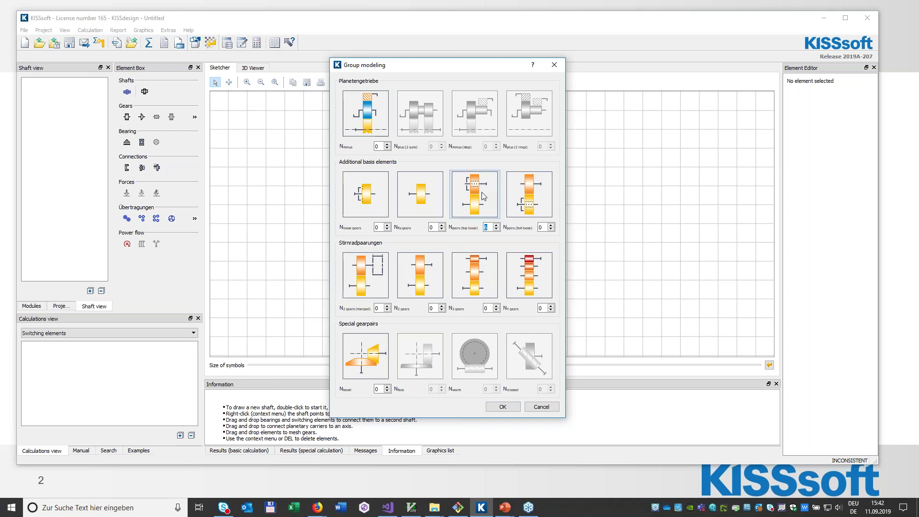
left_click(502, 407)
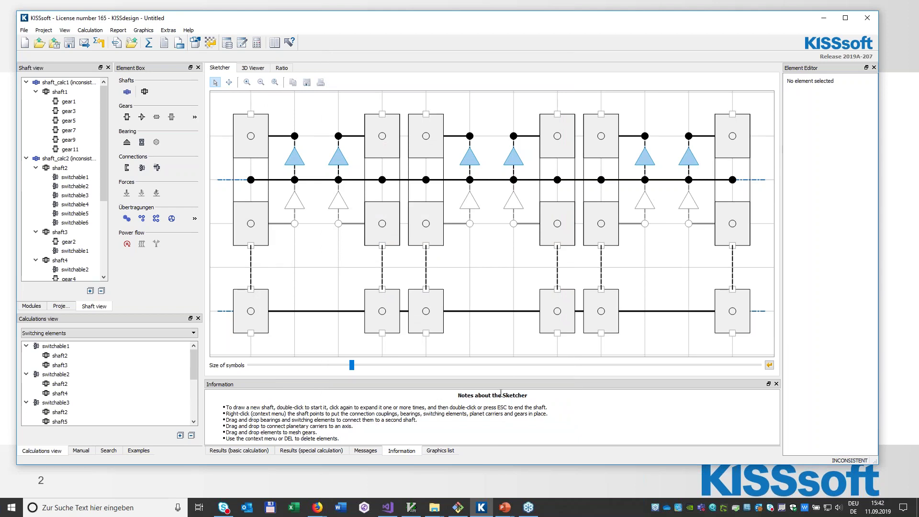
Review the available group modeling templates without adding another group
left_click(195, 44)
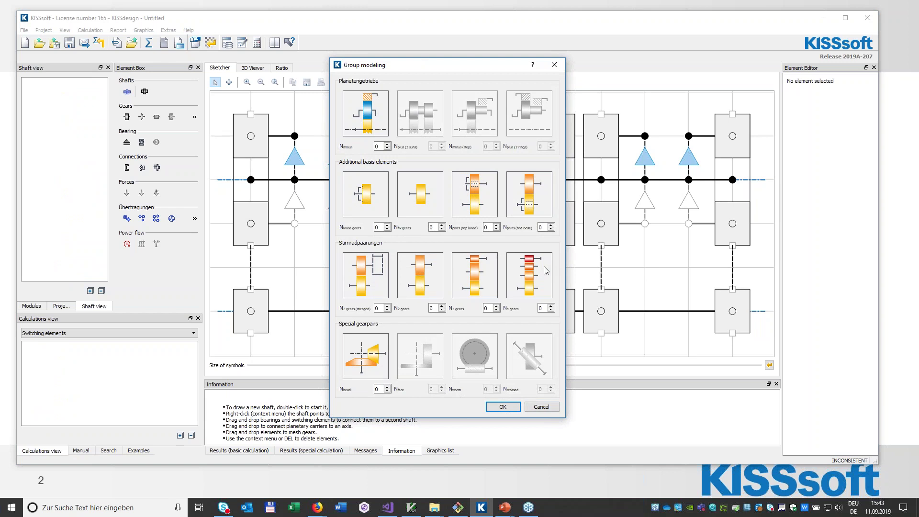
left_click(541, 407)
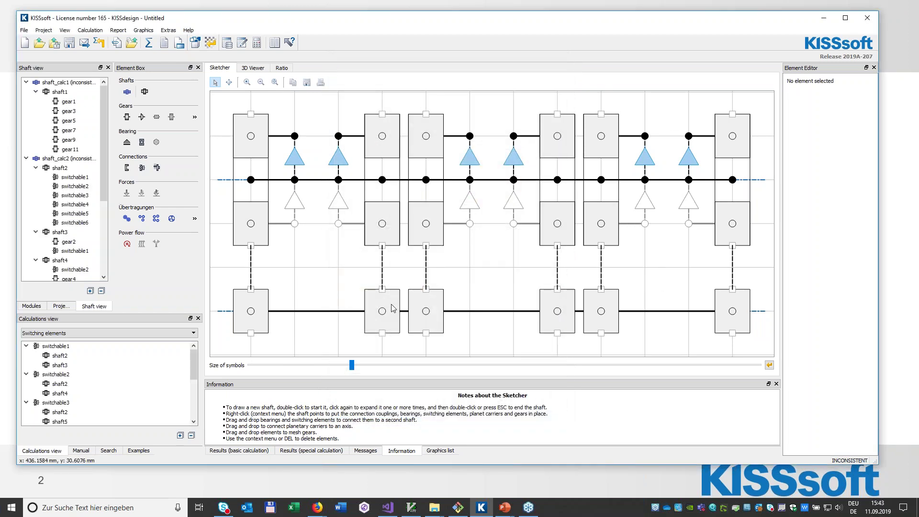
Add a coupling to shaft1 and another coupling to shaft2
left_click(59, 93)
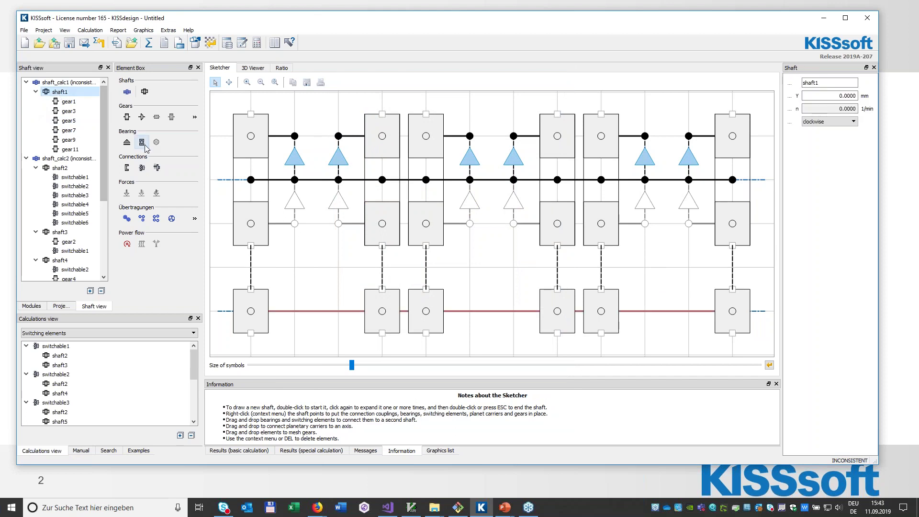
left_click(127, 170)
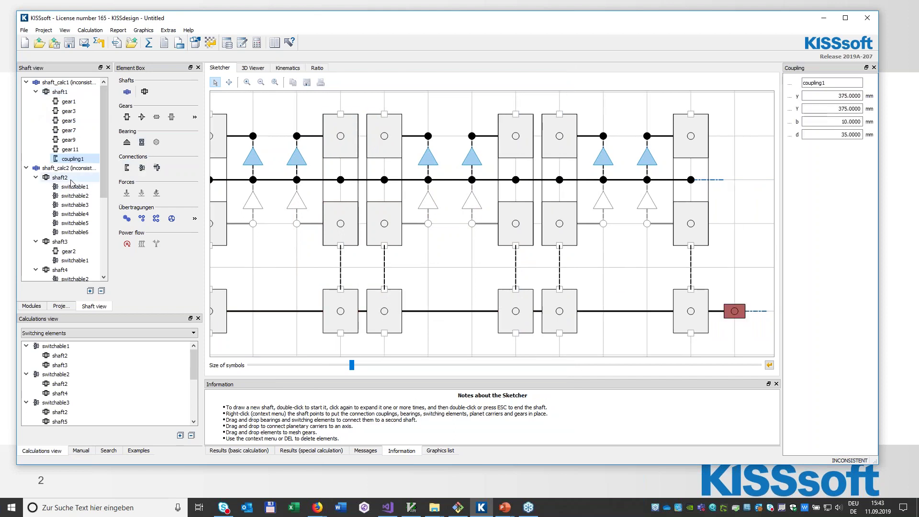
left_click(71, 180)
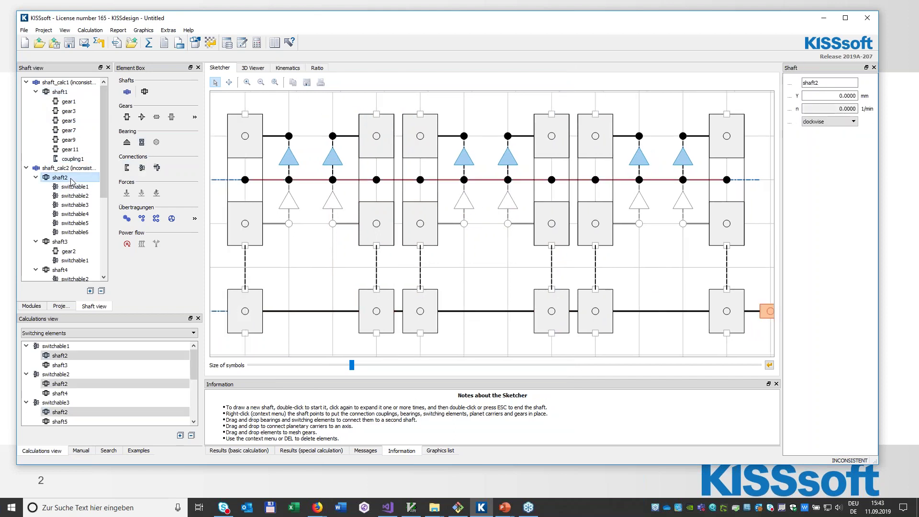
left_click(127, 167)
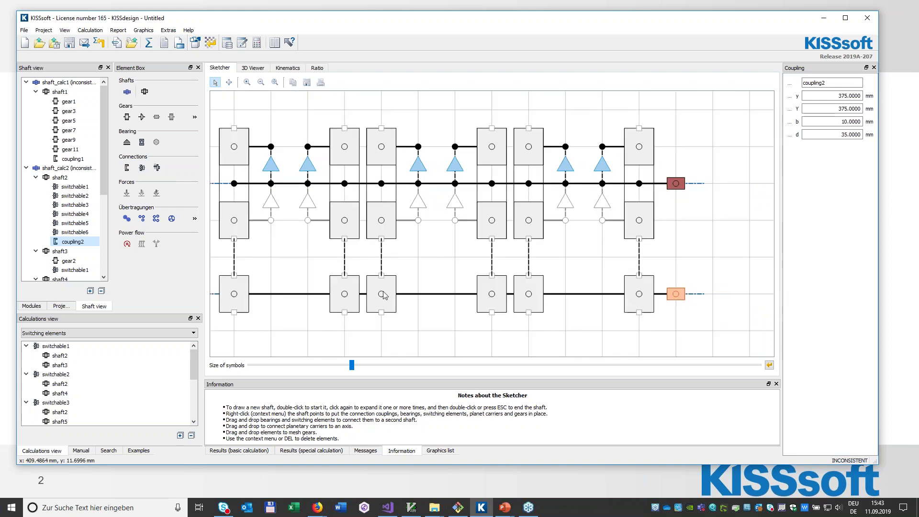
Reorder coupling1 on shaft1 so that it comes before gear1
left_click(73, 159)
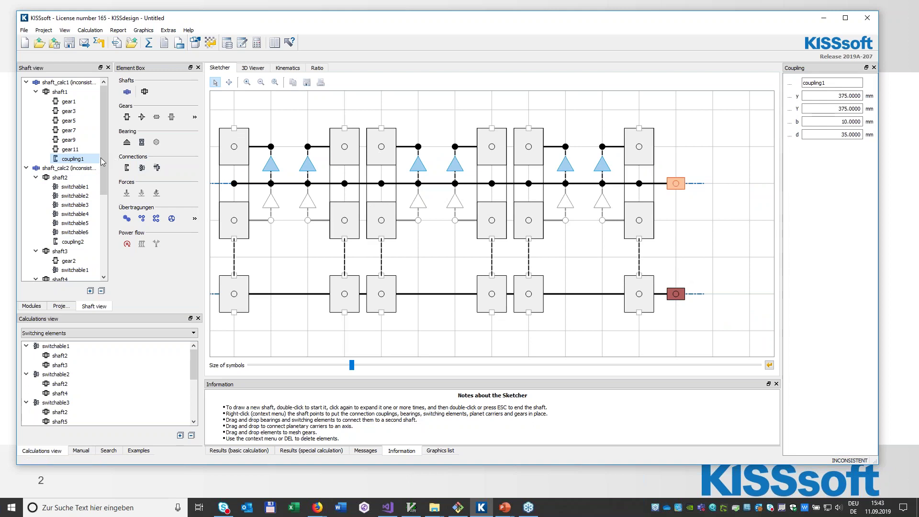
left_click_drag(67, 161, 58, 94)
left_click_drag(67, 158, 65, 102)
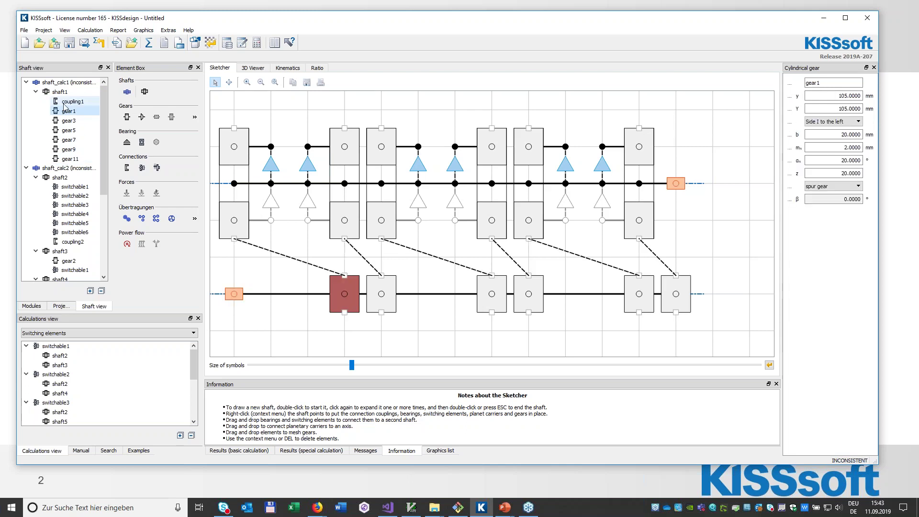
Realign the shaft1 gears in the sketch so each stands directly below its mating gear
left_click(229, 82)
left_click_drag(291, 297, 226, 292)
left_click_drag(441, 289, 388, 296)
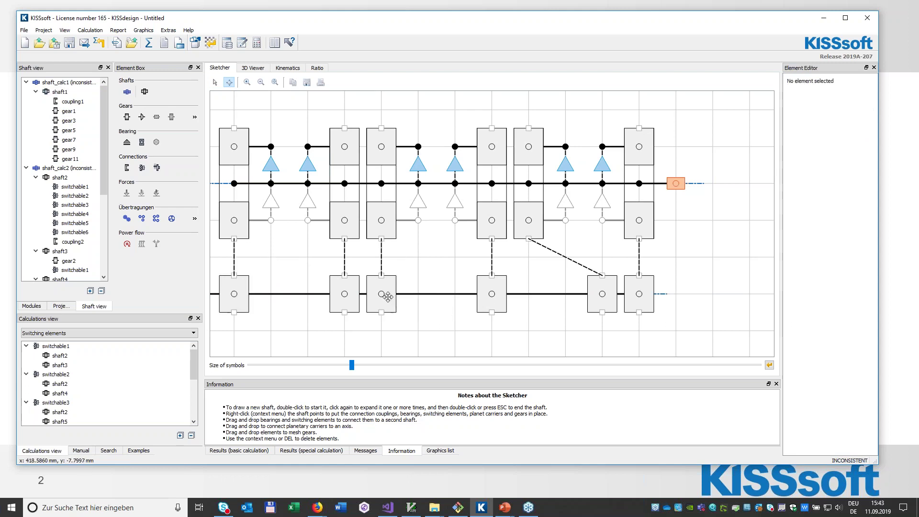
left_click_drag(597, 287, 536, 290)
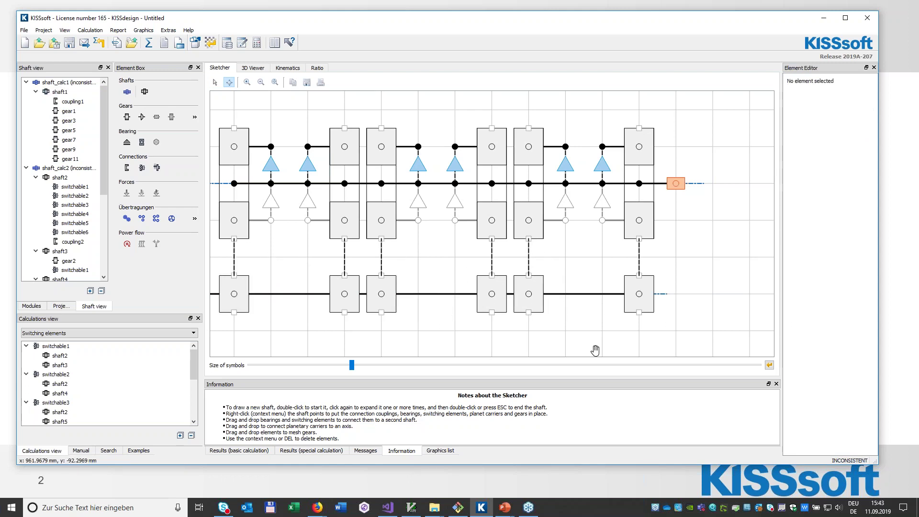
Define coupling1 as the driven input with torque and speed given, at 100 Nm and 1000 1/min
left_click(317, 67)
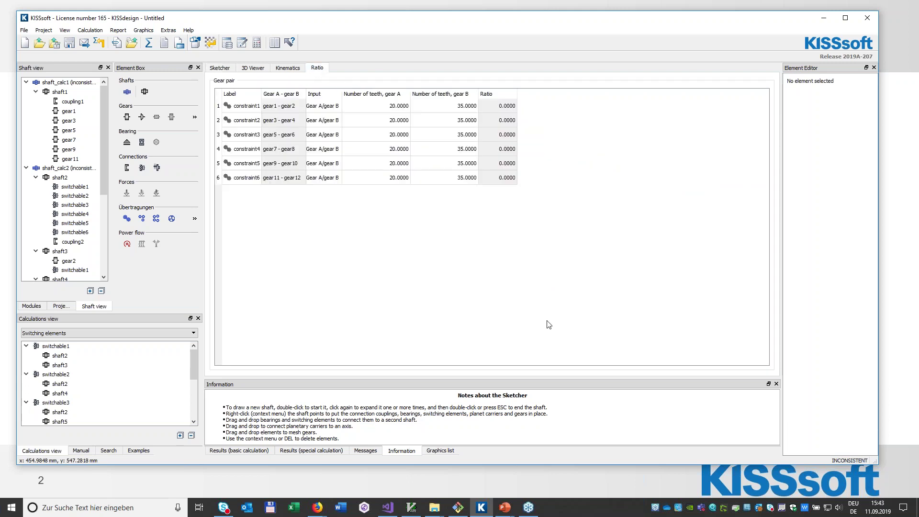
left_click(286, 68)
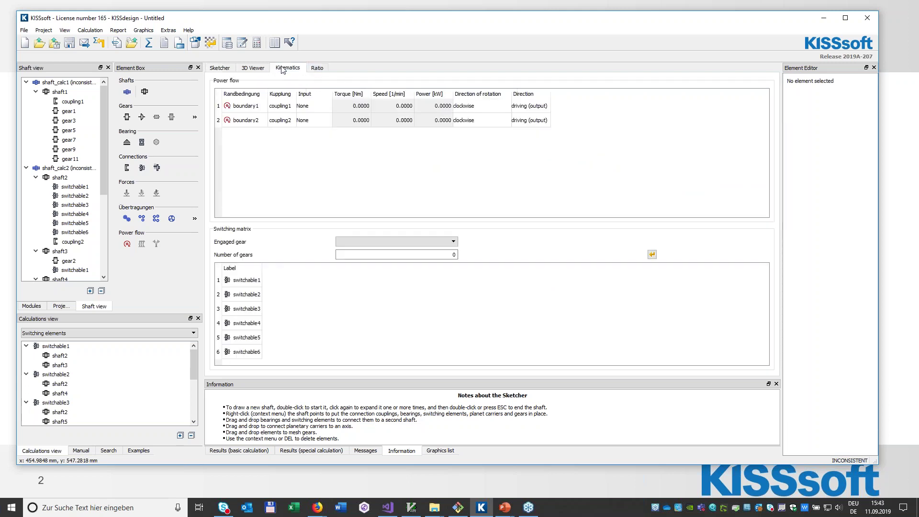
left_click(326, 106)
left_click(326, 141)
double_click(350, 109)
type("100")
key("Tab")
type("100")
key("Return")
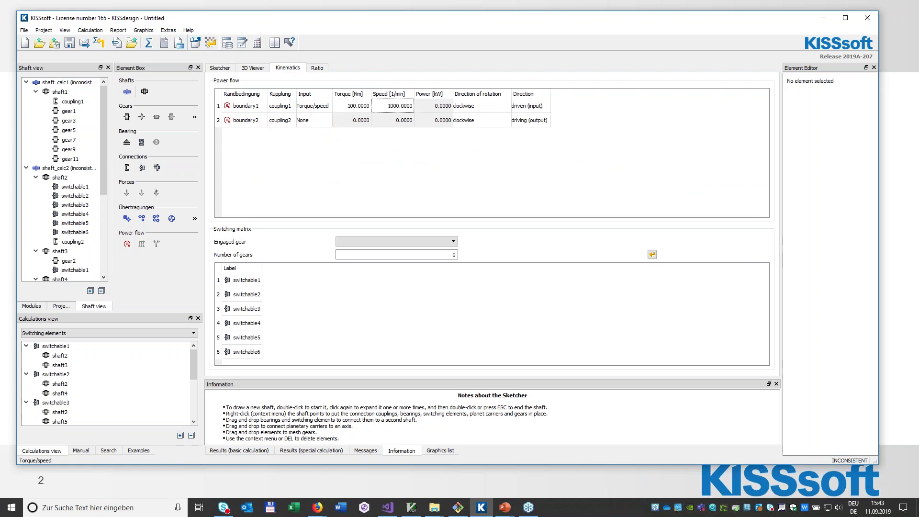
Set the tooth numbers to 50 and 40 for gear1 - gear2, and to 45 and 45 for gear3 - gear4
left_click(317, 69)
double_click(378, 105)
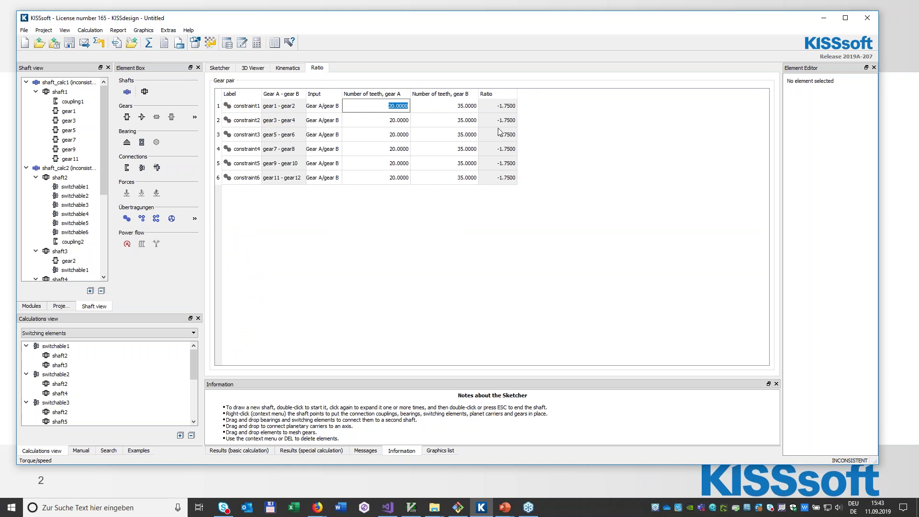
type("50")
left_click(456, 111)
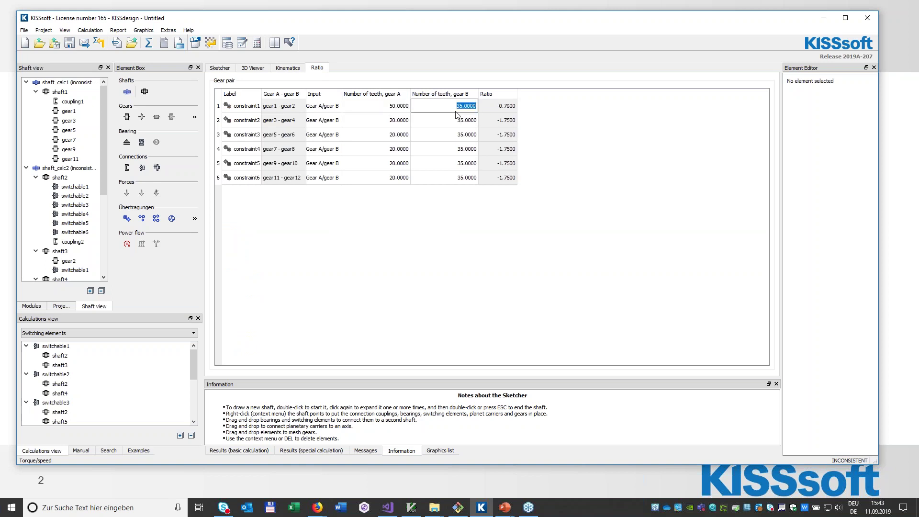
type("40")
left_click(402, 122)
type("45")
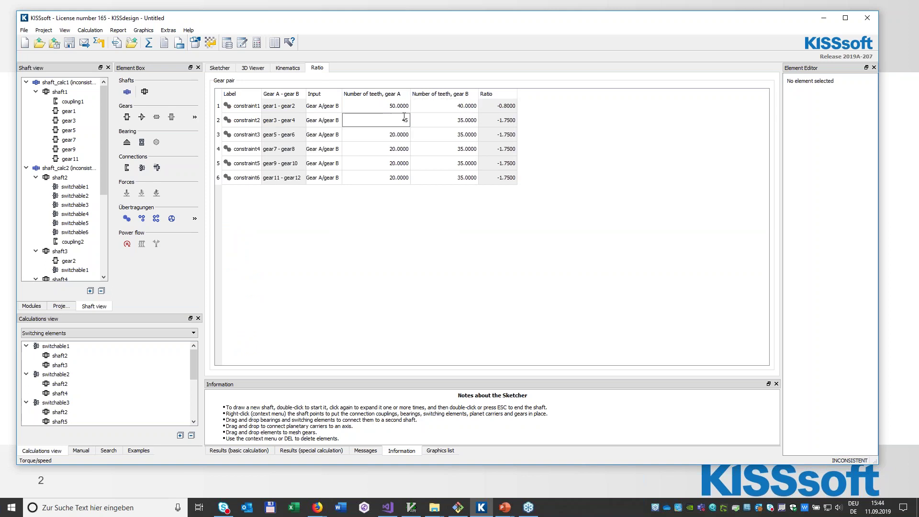
left_click(429, 121)
type("45")
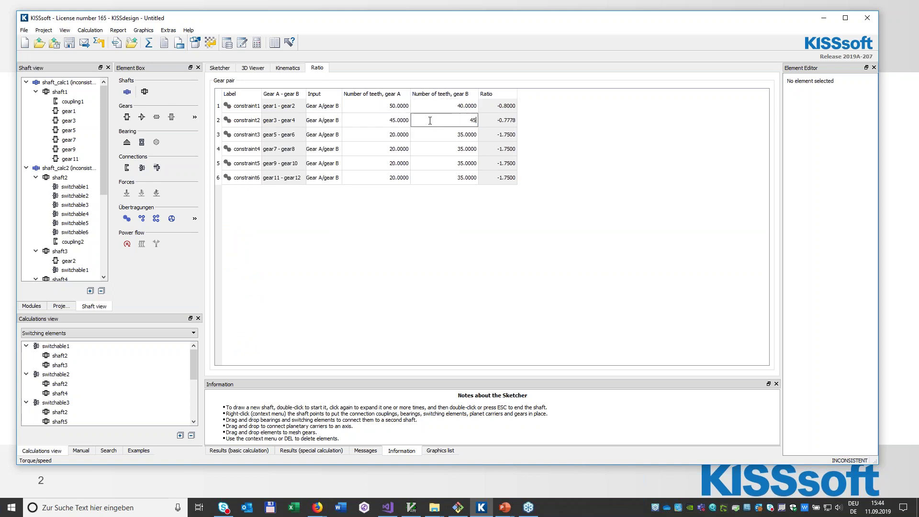
Set the tooth numbers to 35 and 55 for gear5 - gear6, and to 40 and 50 for gear7 - gear8
left_click(404, 139)
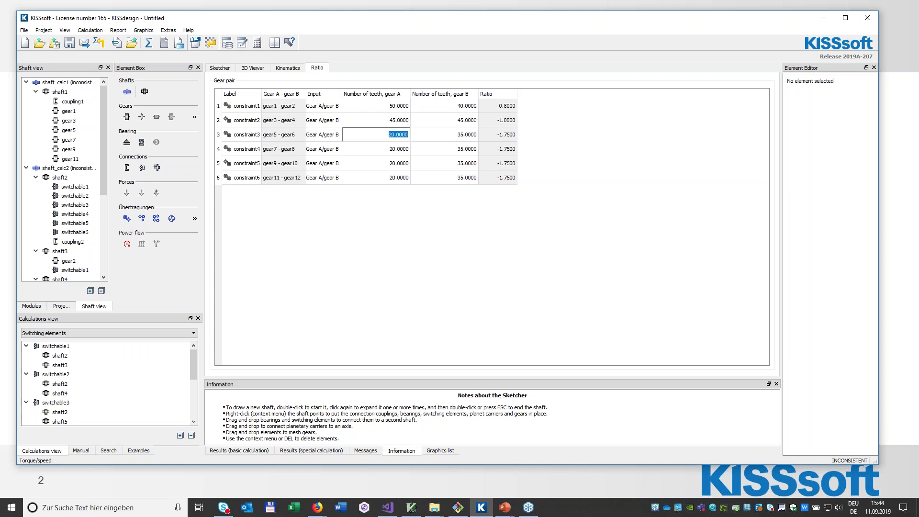
type("35")
left_click(438, 136)
type("55")
left_click(388, 150)
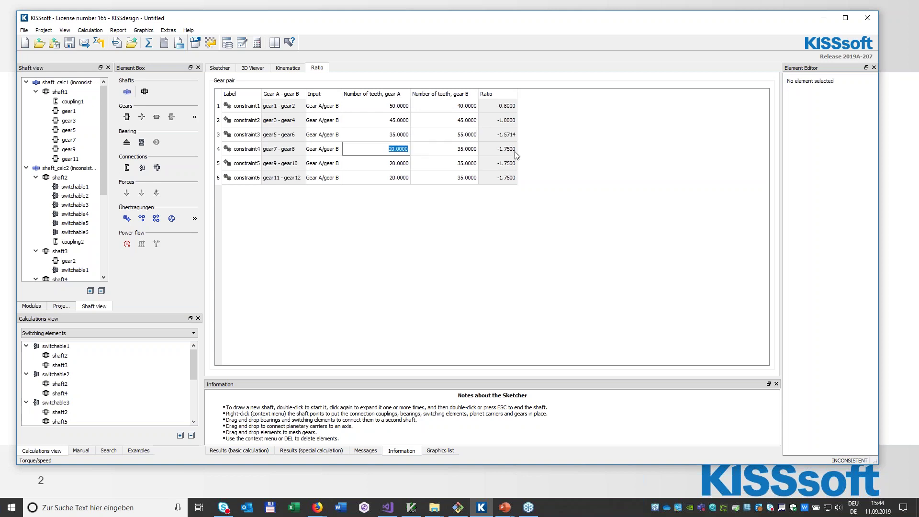
type("40")
left_click(466, 150)
type("5")
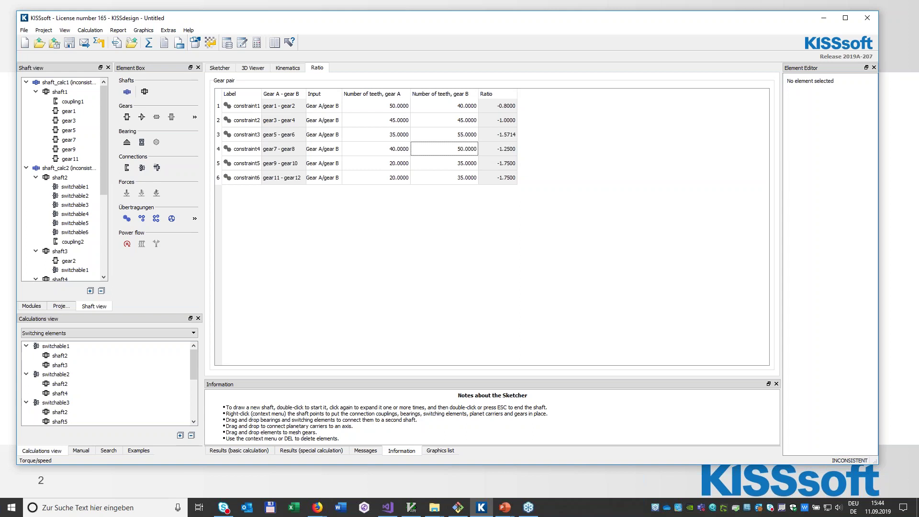
Set gear9 to 55 teeth, gear11 to 30 teeth and gear12 to 60 teeth
left_click(399, 164)
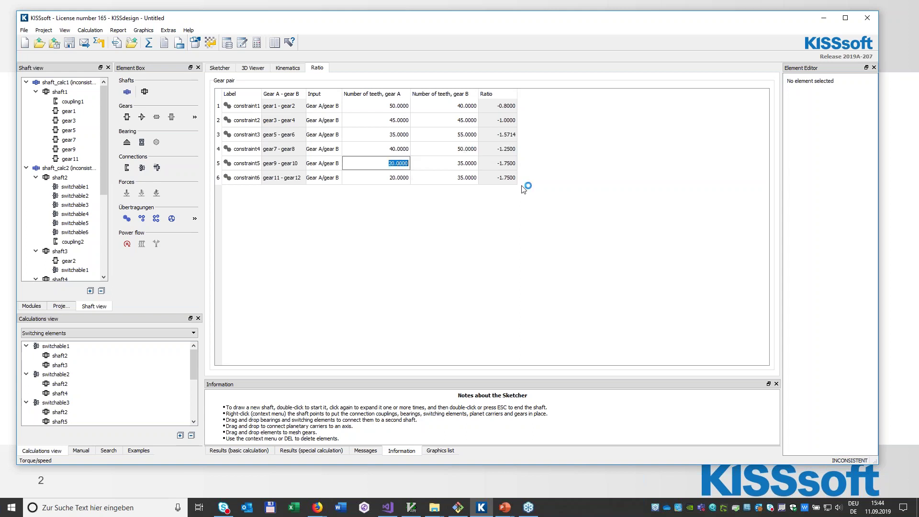
type("55")
key("Tab")
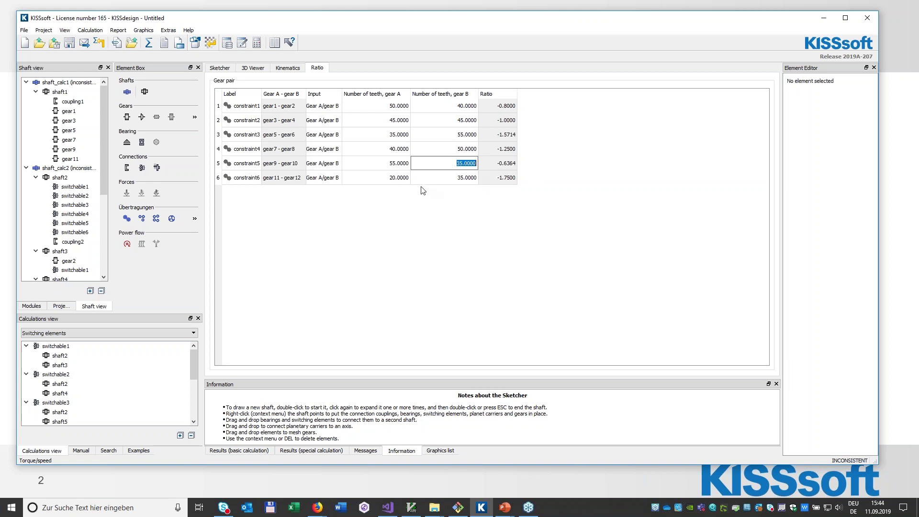
double_click(400, 183)
type("30")
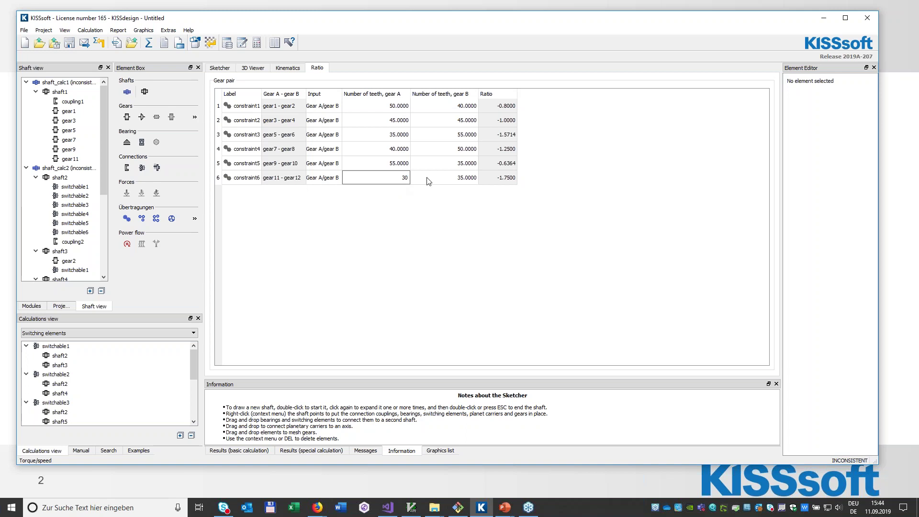
double_click(435, 179)
type("60")
key("Return")
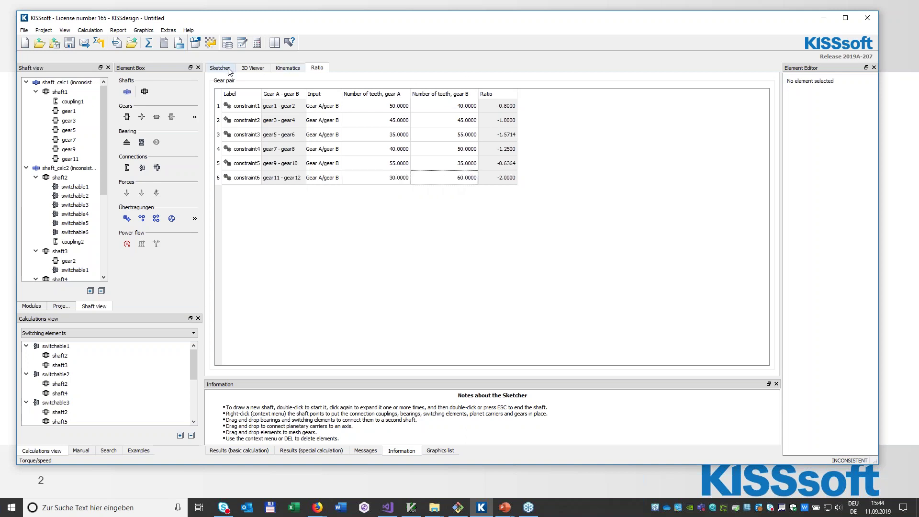
Examine the gear sizes and shaft arrangement of the gearbox in the 3D model
left_click(250, 70)
left_click_drag(452, 201, 445, 264)
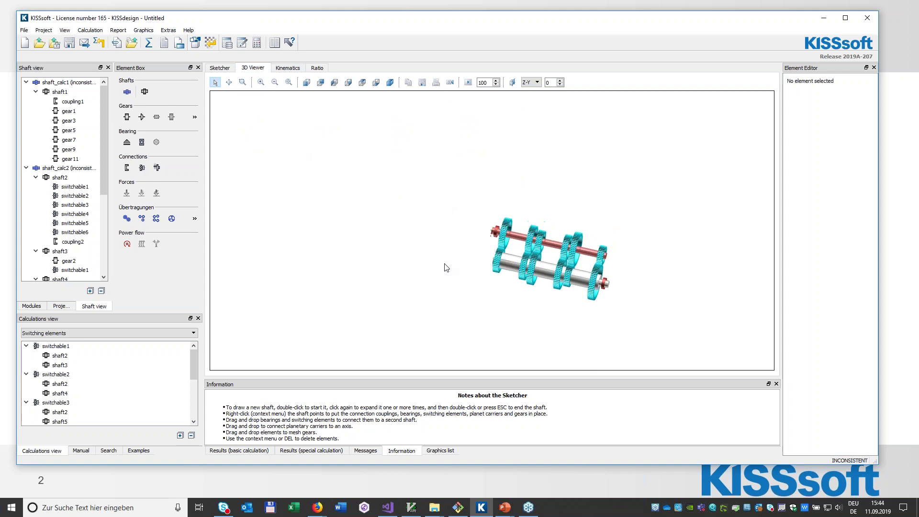
scroll(572, 298, "up", 4)
left_click_drag(588, 304, 582, 285)
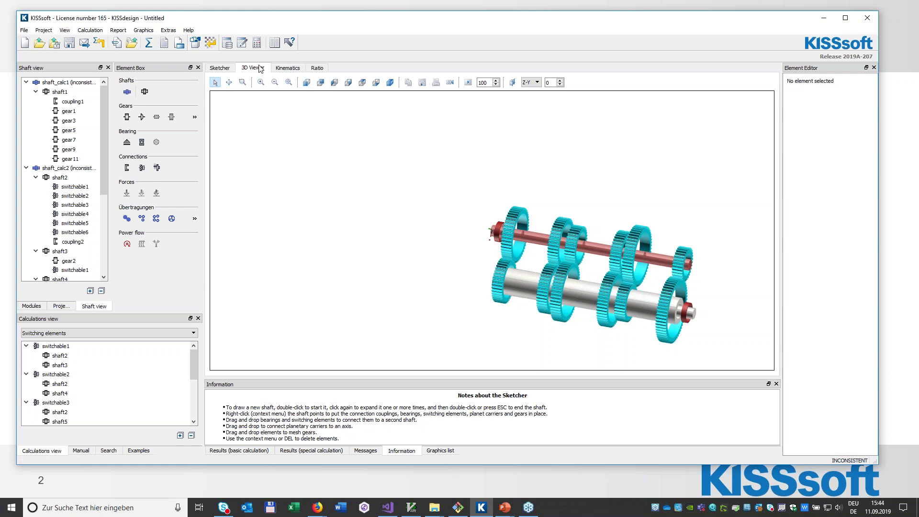
Generate the switching matrix and step through the engaged gears up to 6 to compare output torque and speed
left_click(283, 69)
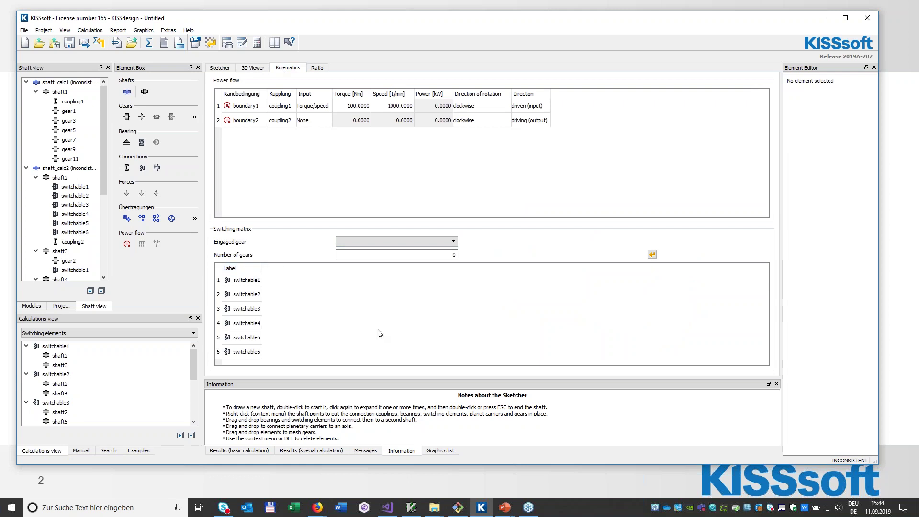
left_click(652, 254)
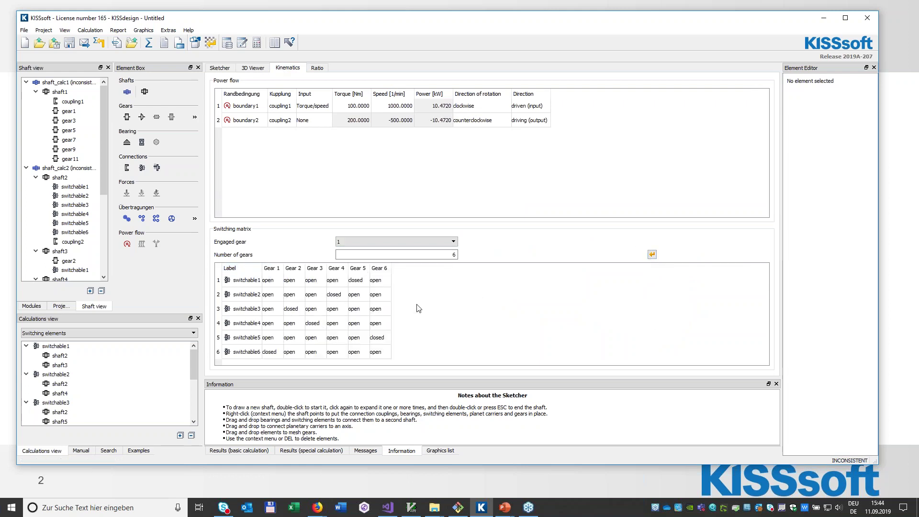
left_click(431, 242)
left_click(400, 250)
left_click(419, 242)
left_click(419, 257)
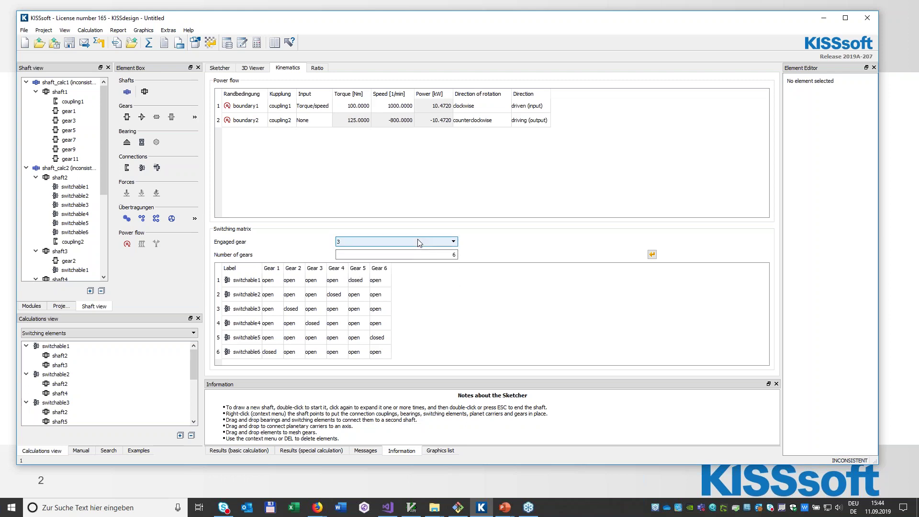
scroll(418, 243, "up", 1)
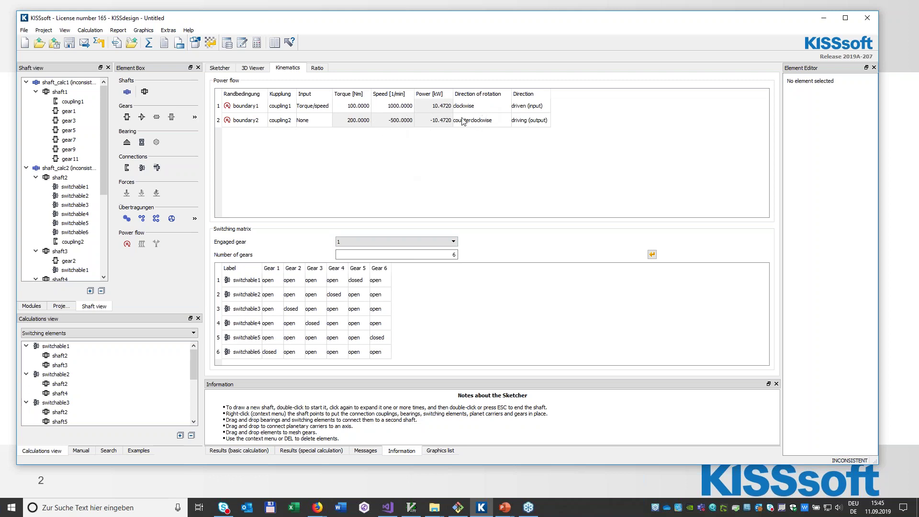
key("Down")
key("Down")
key("Down")
key("Down")
Set gear11 to 60 teeth and gear12 to 30 teeth, and regenerate the switching matrix
left_click(321, 68)
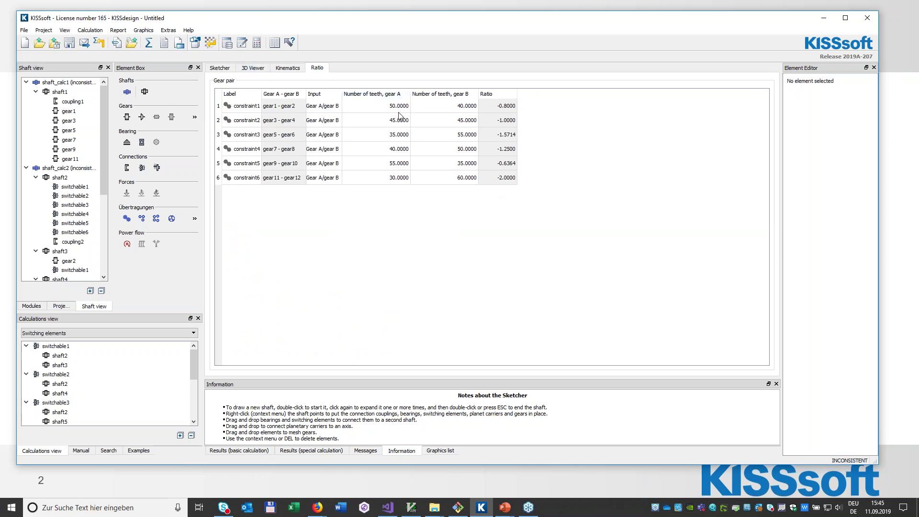
double_click(397, 177)
type("60")
key("Tab")
type("30")
left_click(279, 71)
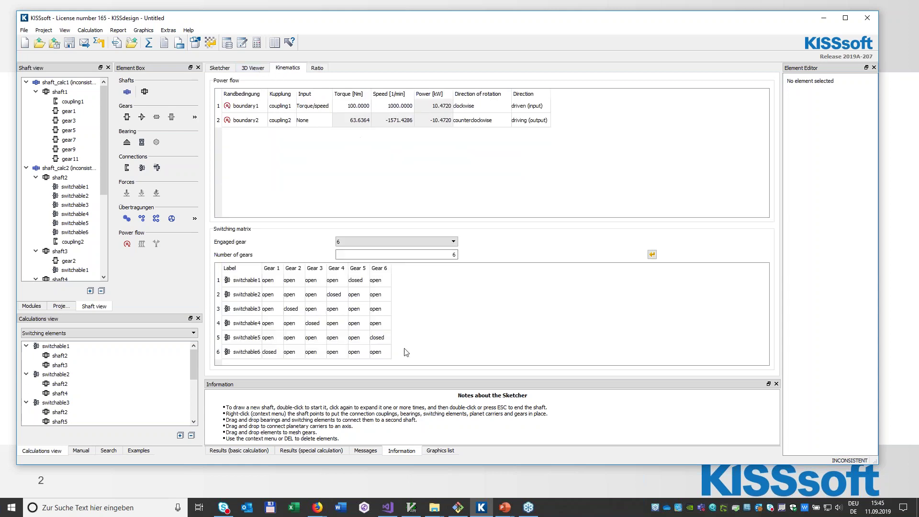
left_click(652, 255)
Engage gears 2 and 3 in turn and examine the active gear pair of each in the 3D model
left_click(254, 68)
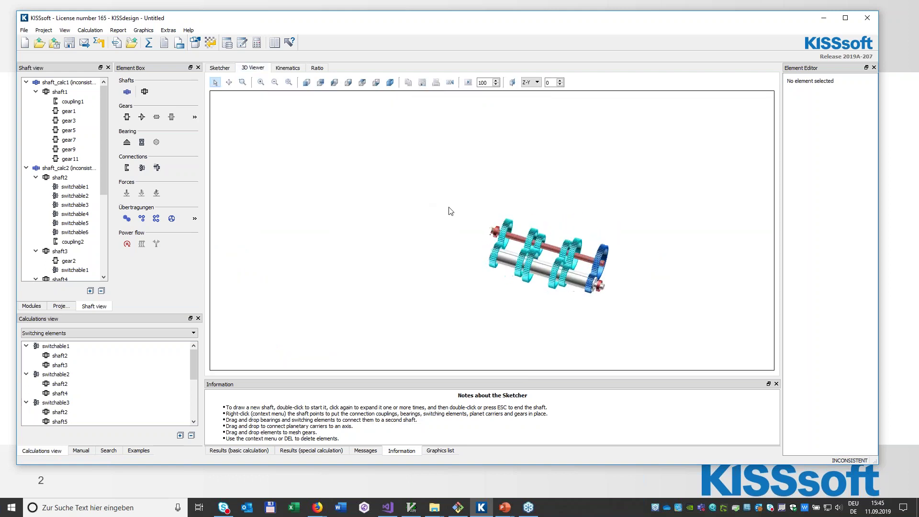
left_click(278, 68)
left_click(400, 242)
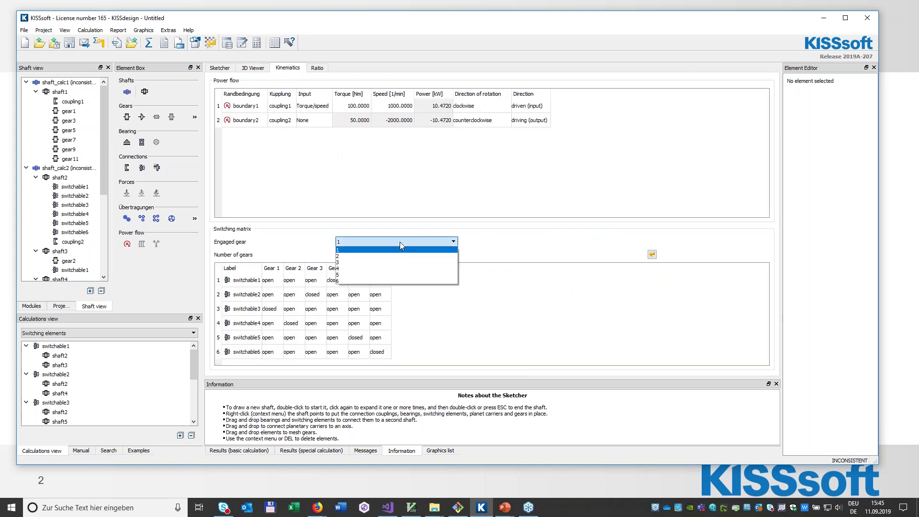
left_click(373, 256)
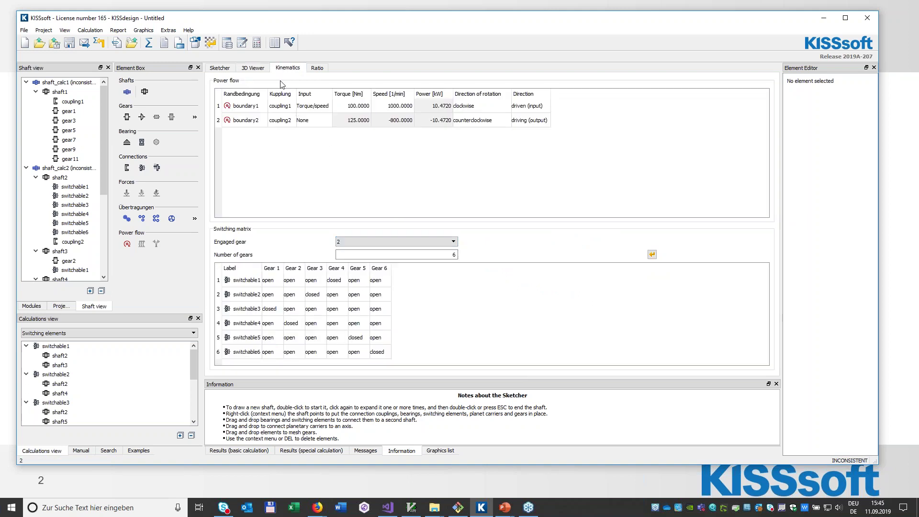
left_click(253, 68)
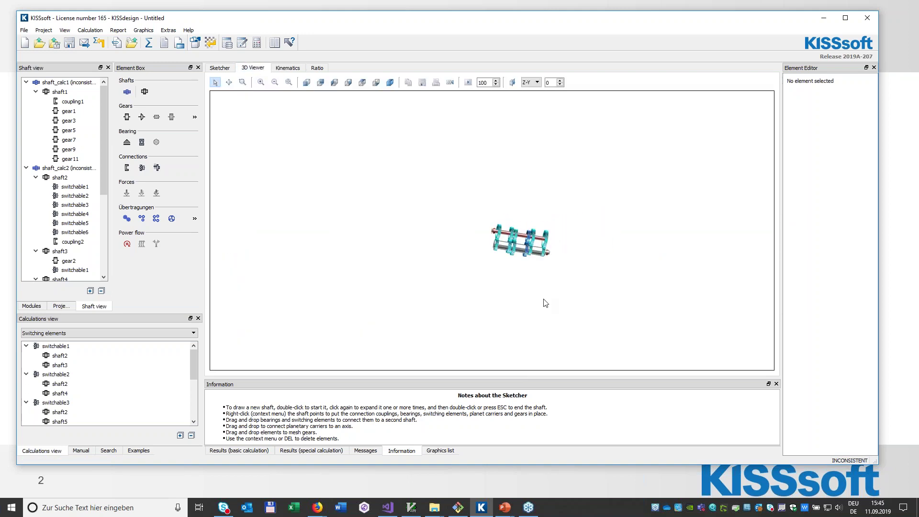
left_click(287, 67)
left_click(371, 242)
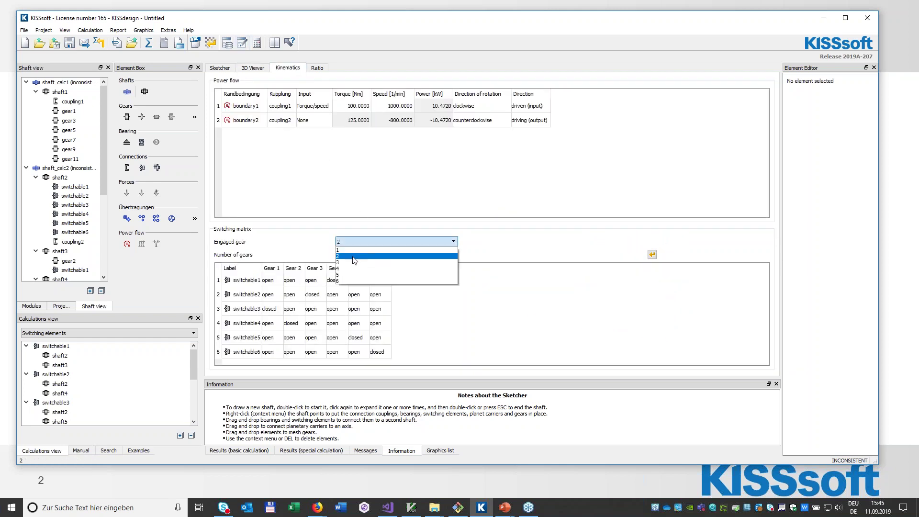
left_click(348, 263)
left_click(254, 68)
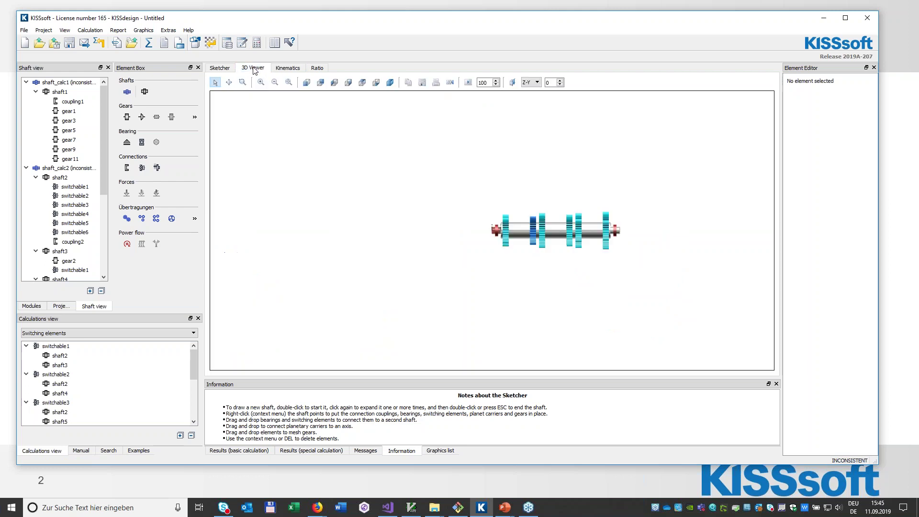
Engage gear 6 and examine its active gear pair in the 3D model
left_click(287, 68)
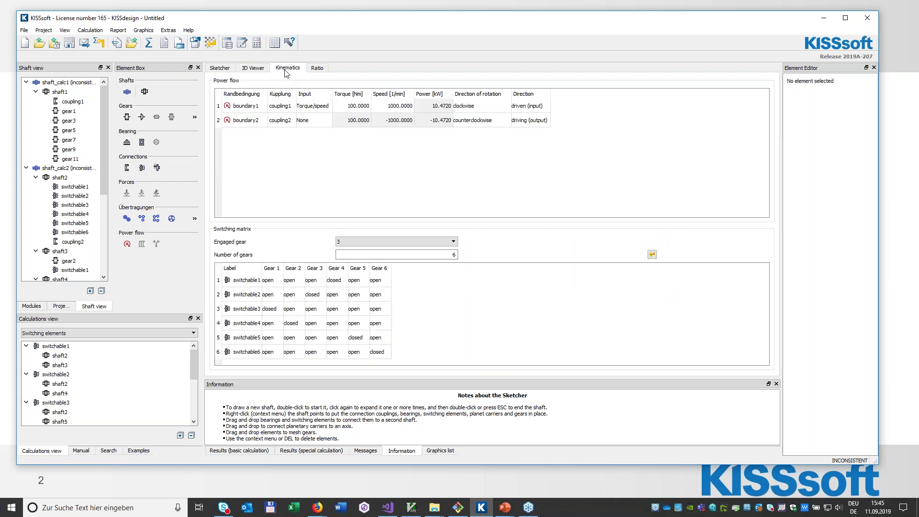
left_click(398, 241)
left_click(362, 286)
left_click(250, 68)
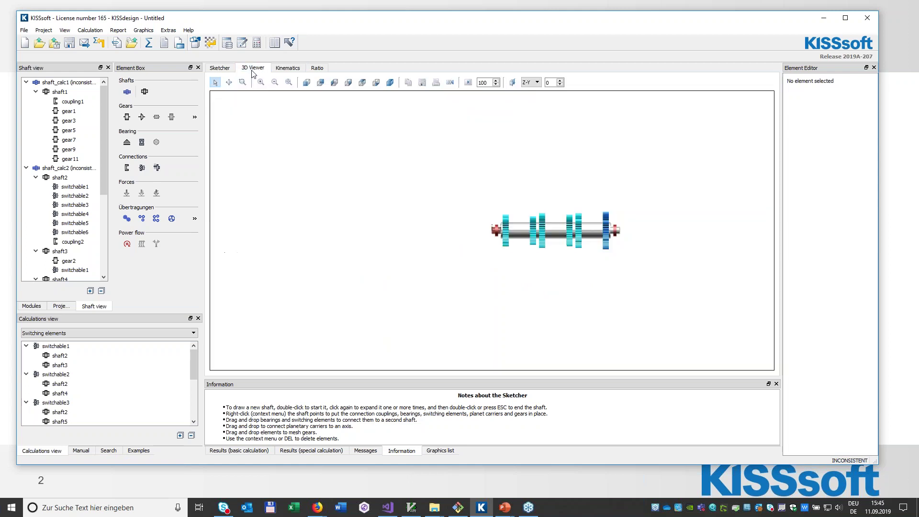
scroll(534, 248, "up", 5)
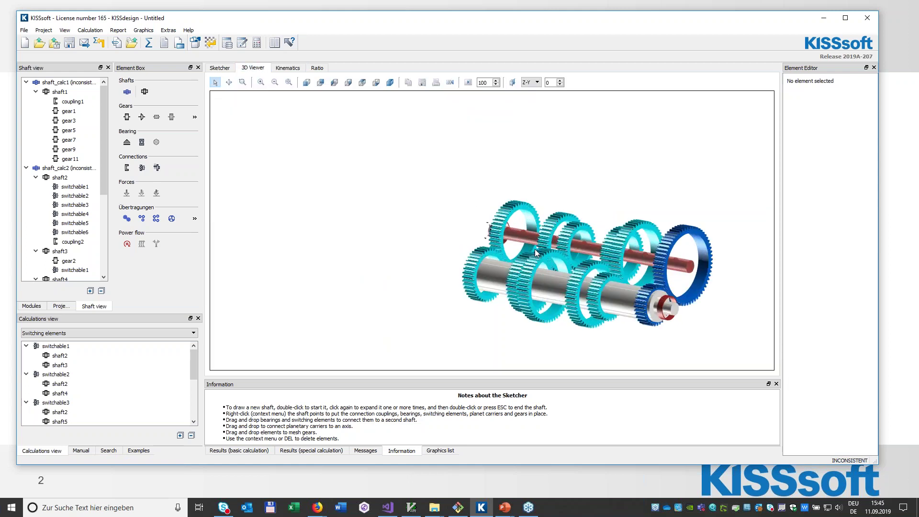
Start a new, empty calculation file in place of the six-speed gearbox
left_click(220, 67)
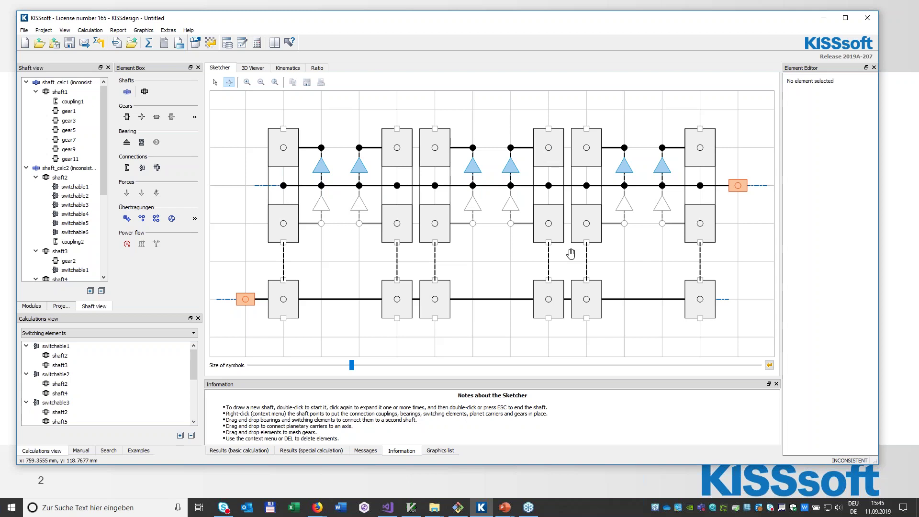
left_click(24, 42)
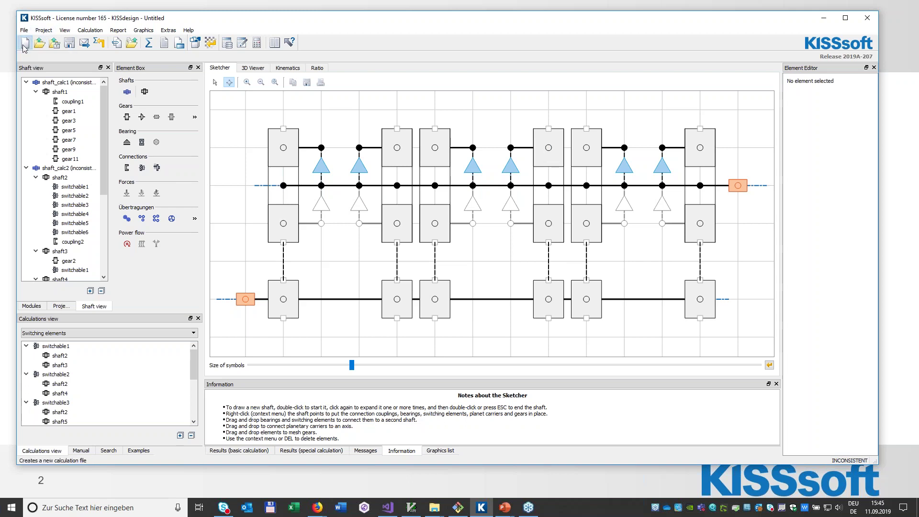
left_click(457, 256)
Create a shaft with three loose gears using group modeling
left_click(195, 43)
triple_click(377, 200)
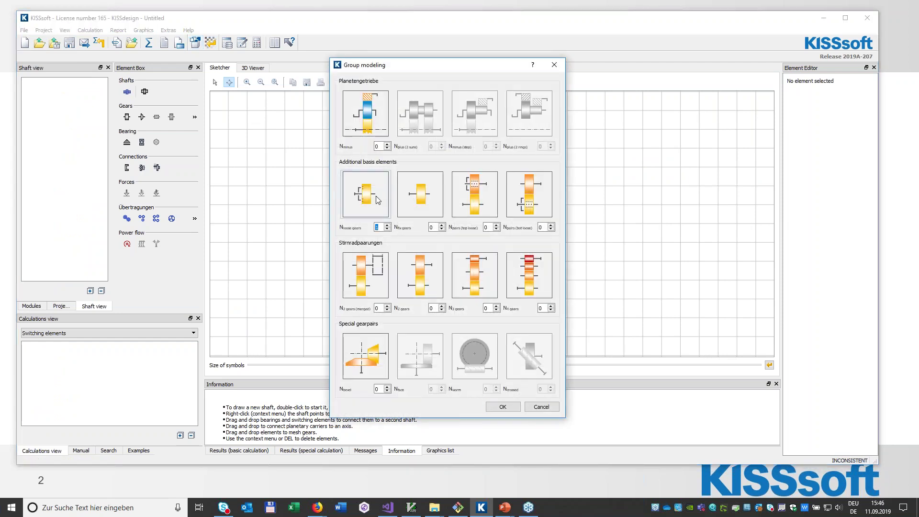
left_click(519, 407)
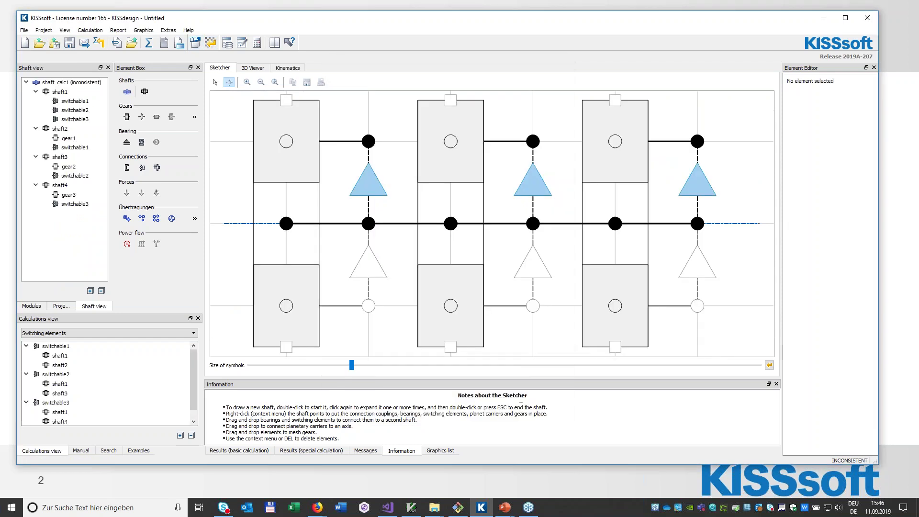
Add a shaft with three fixed gears and another shaft with three loose gears using group modeling
left_click(194, 43)
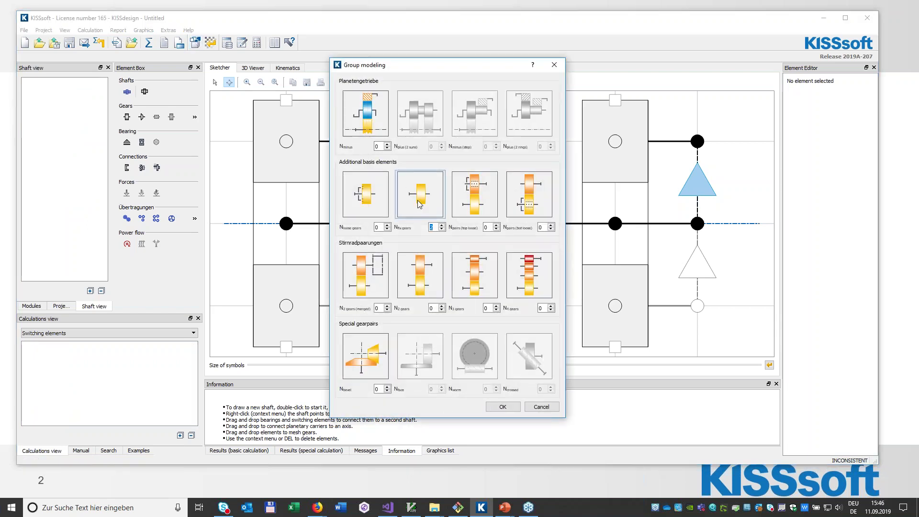
left_click(502, 406)
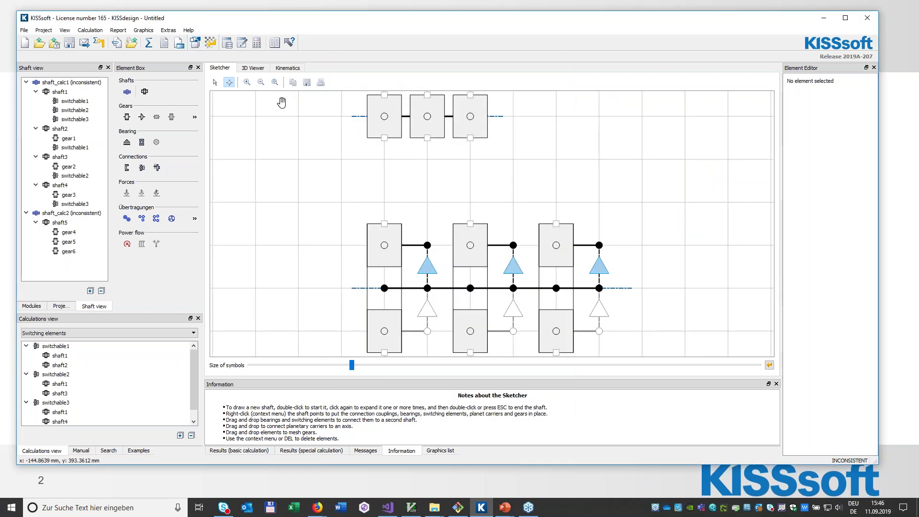
left_click(209, 44)
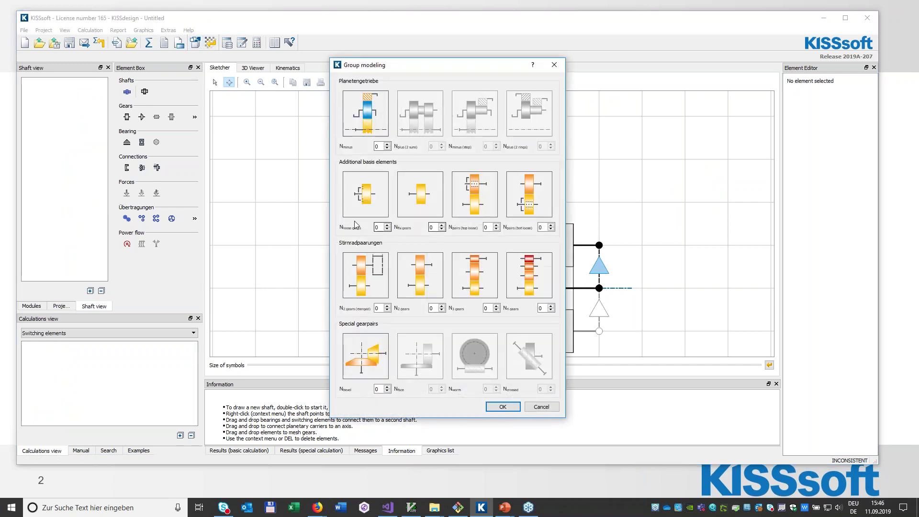
left_click(502, 407)
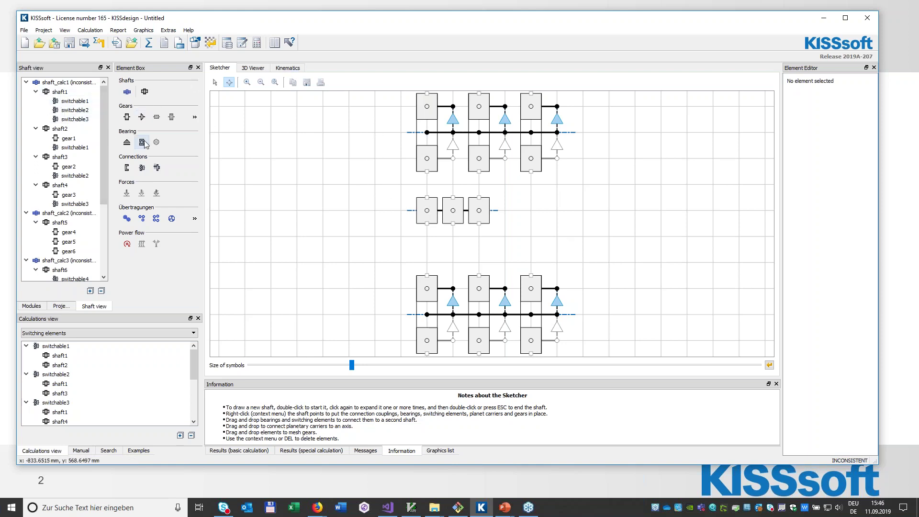
Add a coupling to shaft5 and place it ahead of gear4
left_click(67, 92)
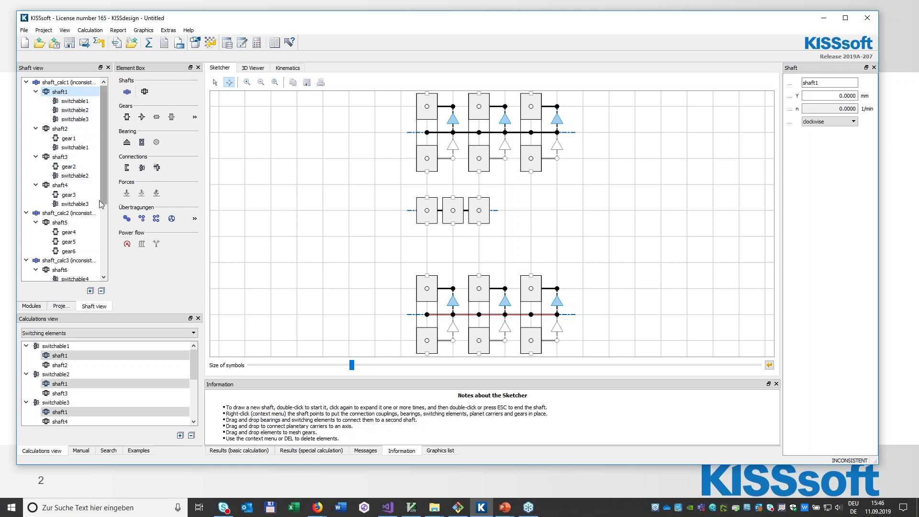
left_click(63, 223)
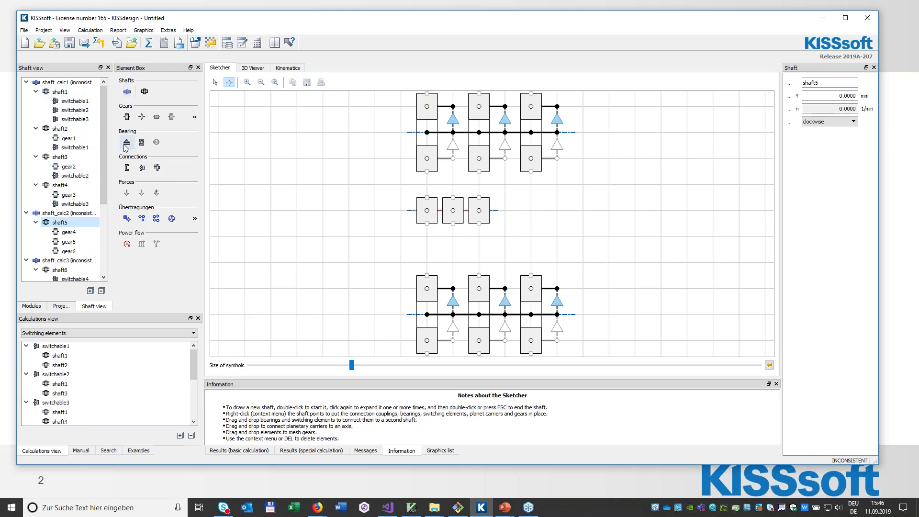
left_click(127, 168)
left_click_drag(78, 262, 71, 244)
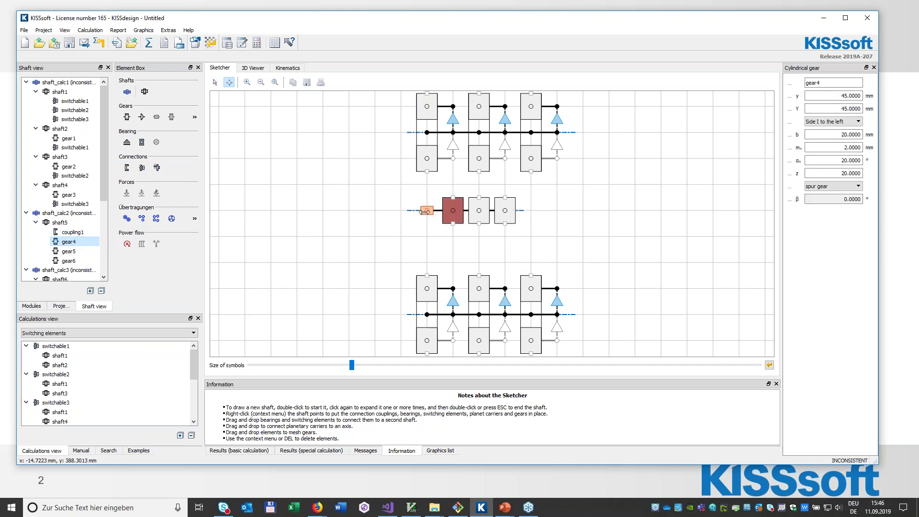
Space out the coupling and three fixed gears to line up with the loose gears, and move the lower shaft group closer to the middle shaft
mouse_move(426, 211)
left_mouse_down()
mouse_move(375, 211)
mouse_move(426, 211)
left_mouse_up()
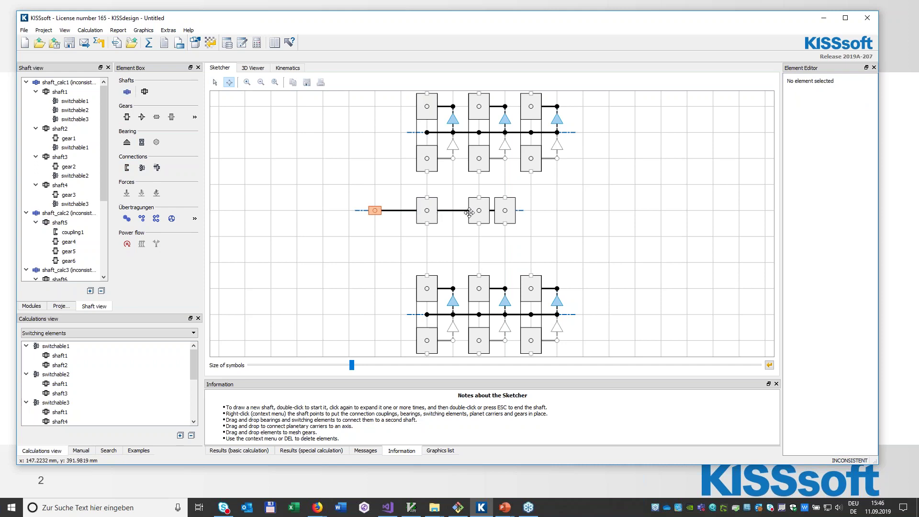
left_click_drag(504, 213, 531, 211)
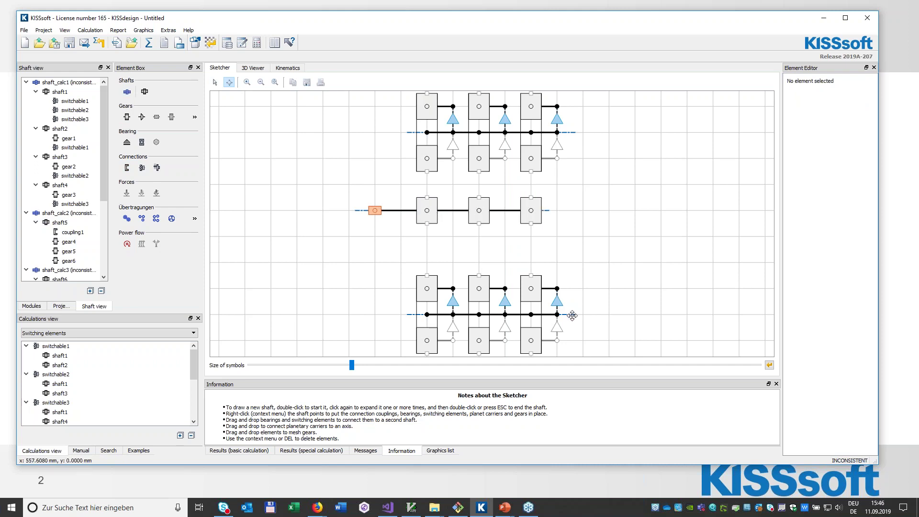
left_click_drag(572, 315, 571, 289)
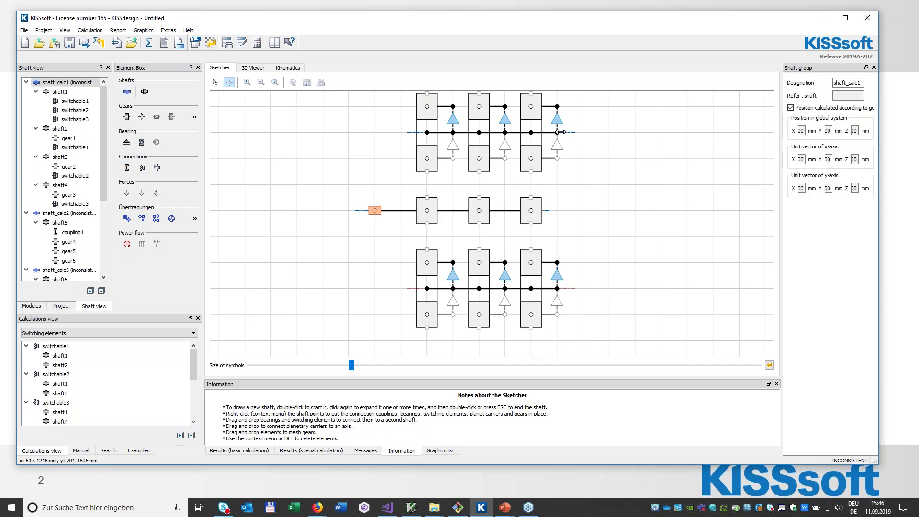
Add a new shaft group after shaft_calc3 with a cylindrical gear and a coupling on it
left_click(215, 82)
left_click(128, 92)
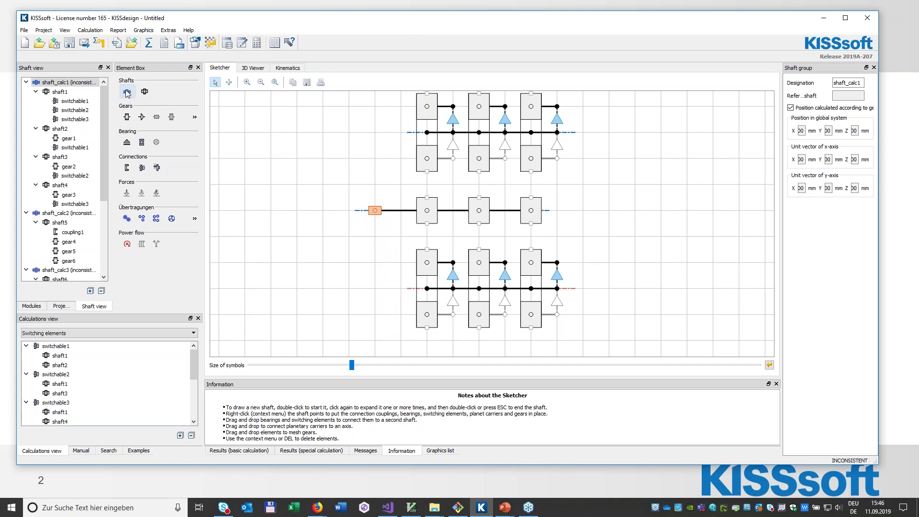
left_click_drag(104, 139, 108, 211)
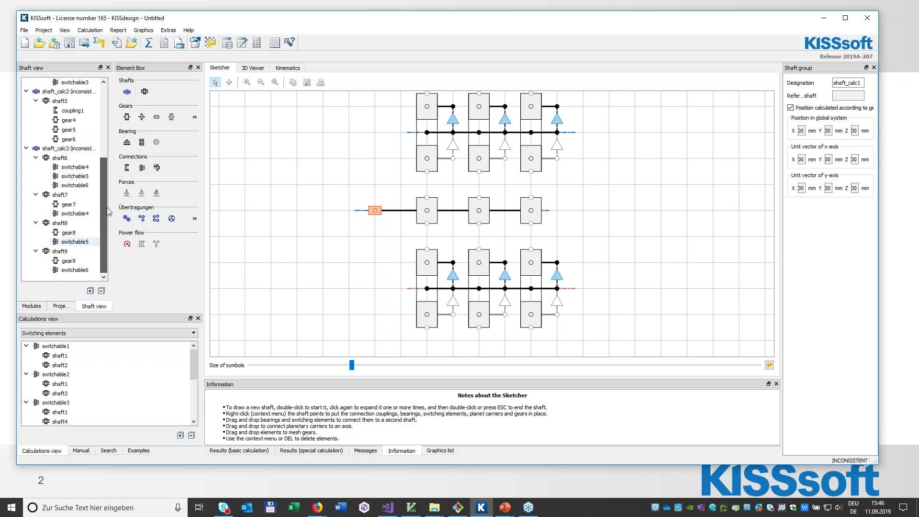
left_click(128, 92)
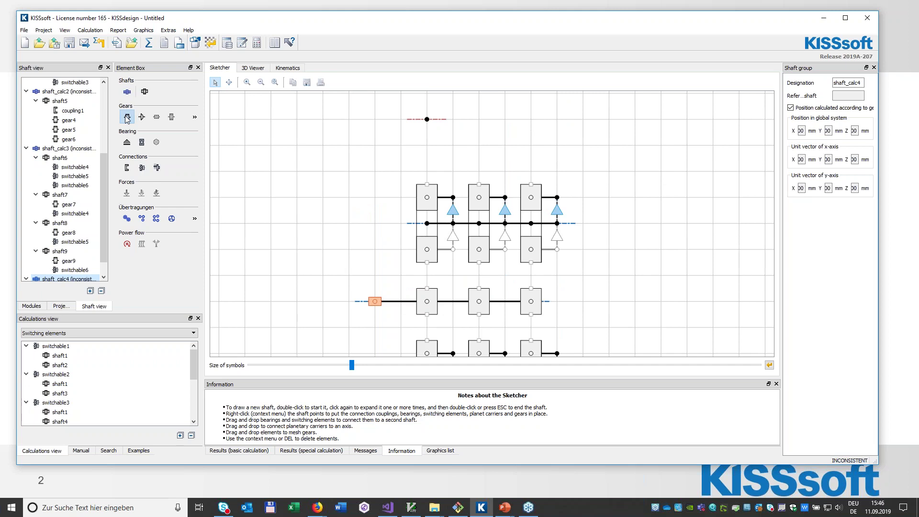
left_click(127, 118)
left_click(127, 167)
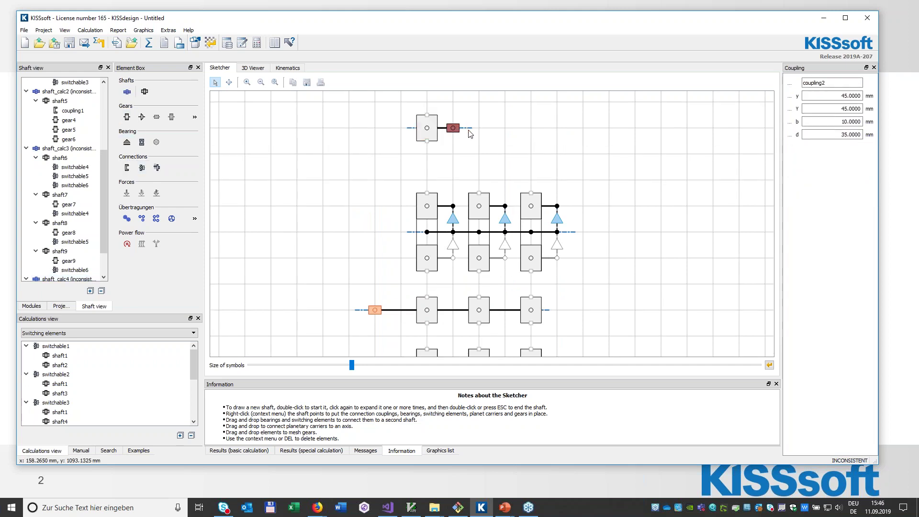
Move the shaft_calc4 group in line with the middle shaft, just beyond its last fixed gear
left_click(229, 82)
left_click_drag(469, 129, 637, 318)
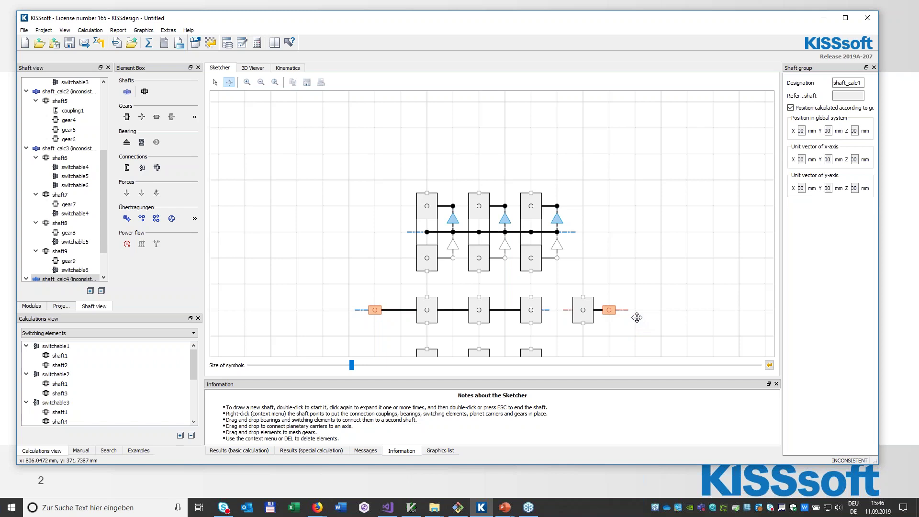
scroll(636, 250, "down", 2)
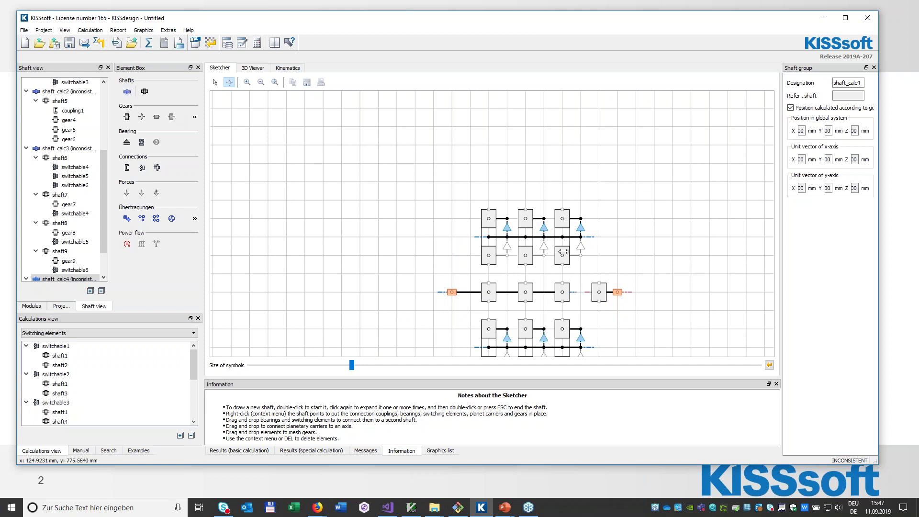
Extend the upper shaft beyond its last switching element and add a cylindrical gear at the new end, aligned with the output gear
left_click(215, 82)
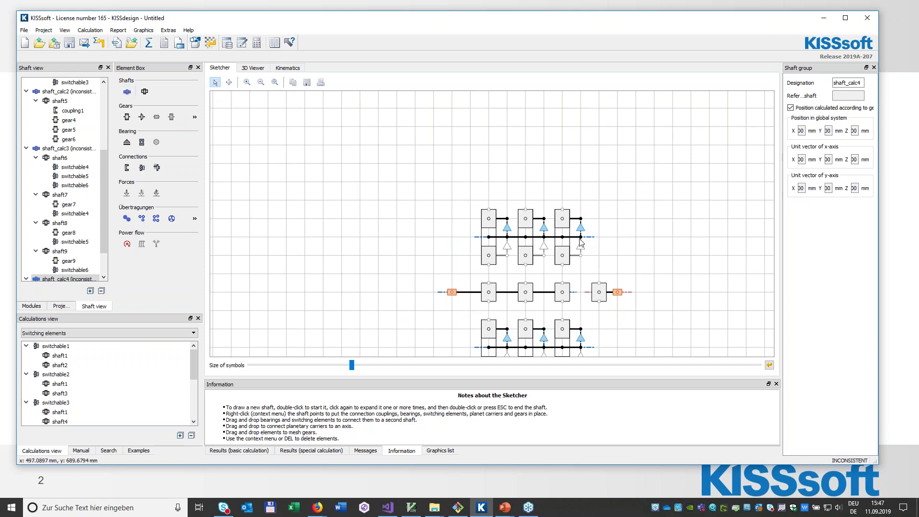
left_click(582, 240)
left_click(597, 238)
right_click(600, 241)
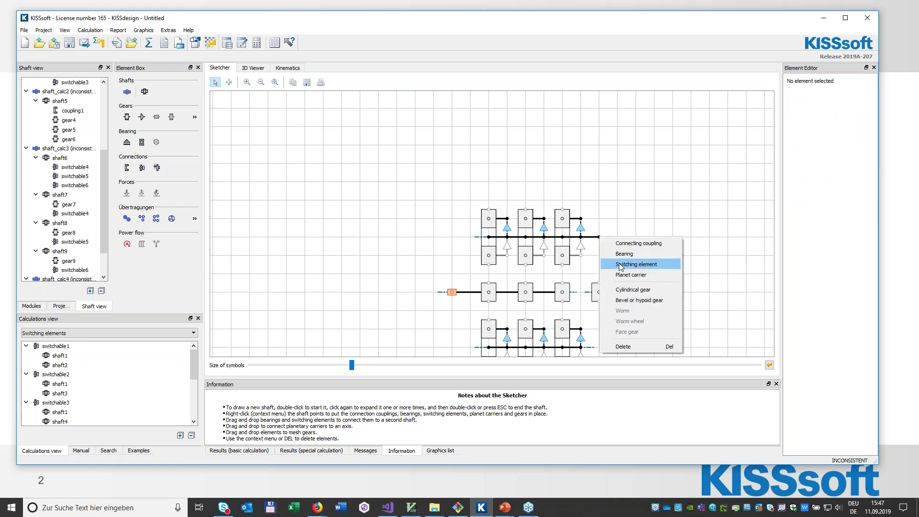
left_click(628, 290)
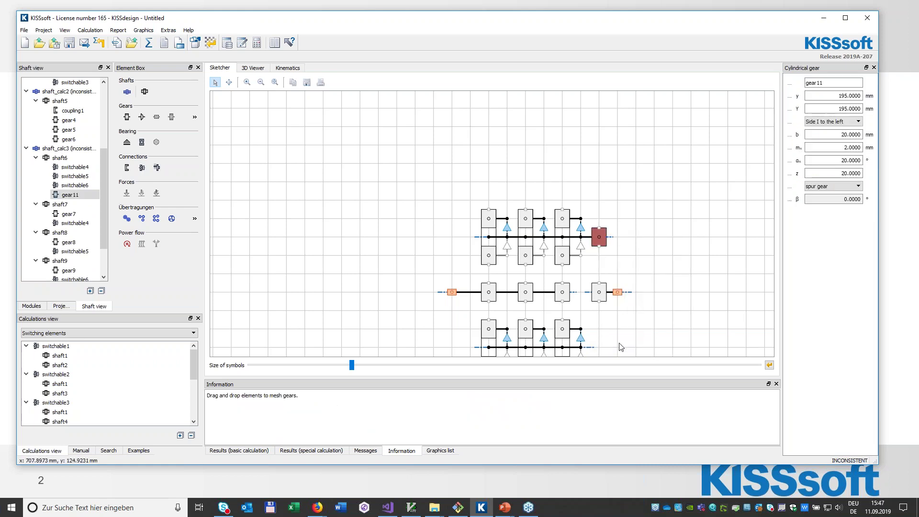
Extend the lower shaft beyond its last switching element and add a cylindrical gear at the new end, aligned with the output gear
left_click(275, 83)
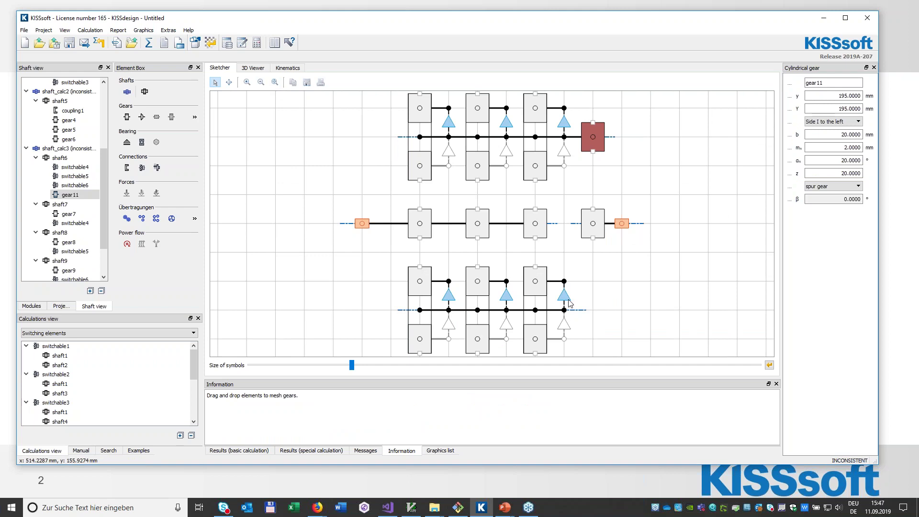
left_click_drag(565, 311, 594, 311)
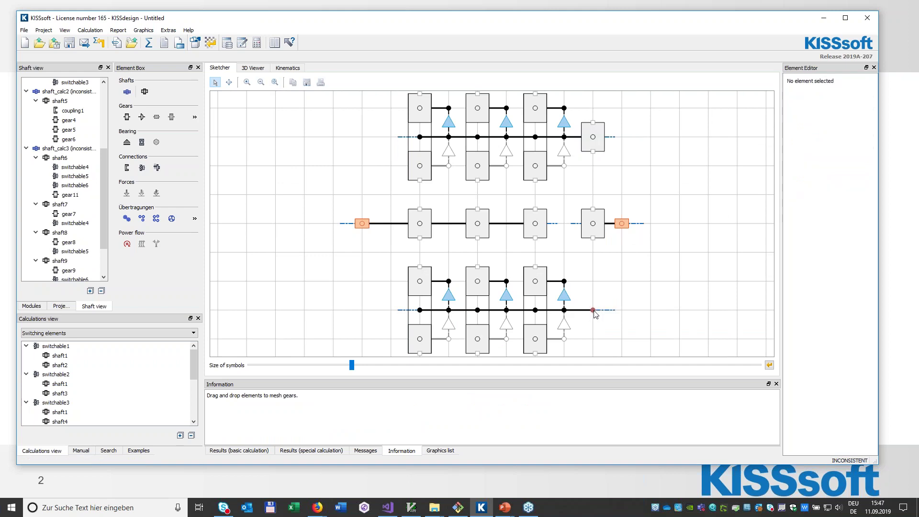
right_click(596, 312)
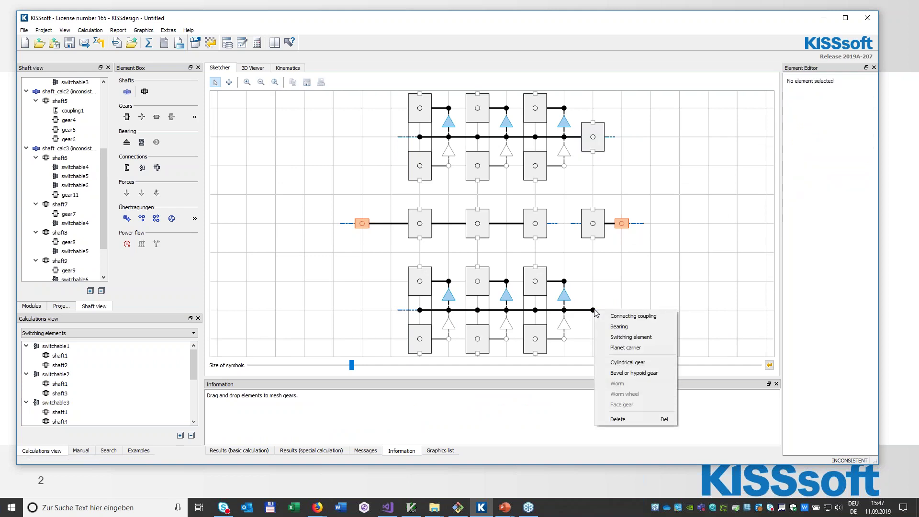
left_click(619, 361)
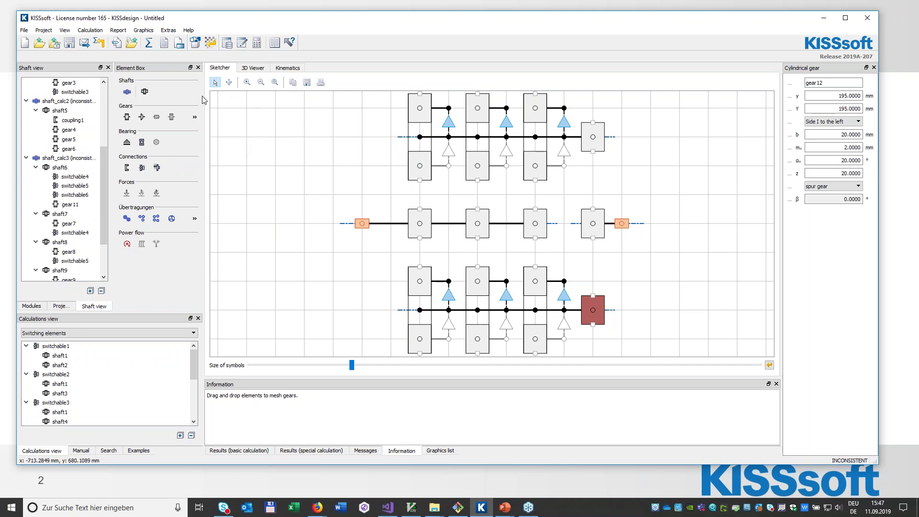
Mesh the upper and lower loose gears with the middle shaft's three fixed gears, and both end gears with the output gear
left_click_drag(423, 171, 421, 220)
left_click_drag(477, 172, 477, 220)
left_click_drag(535, 168, 535, 220)
left_click_drag(595, 138, 581, 297)
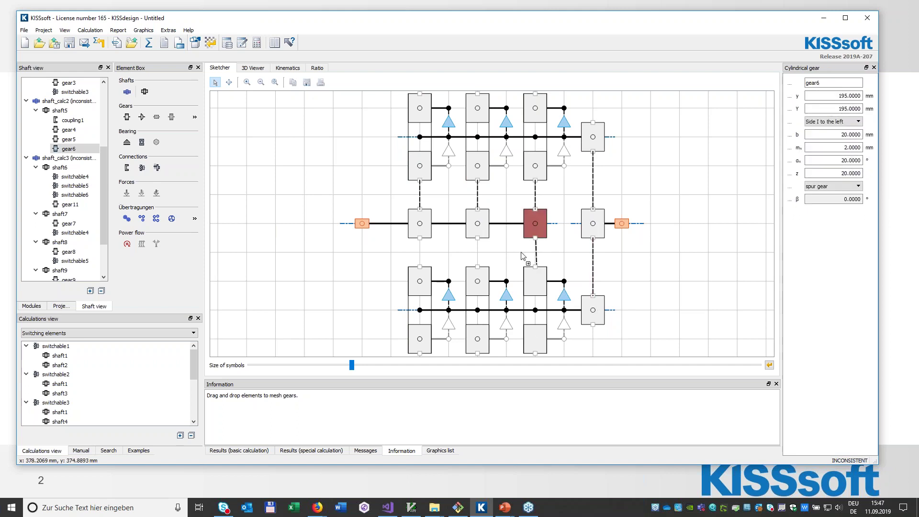
left_click_drag(485, 232, 422, 287)
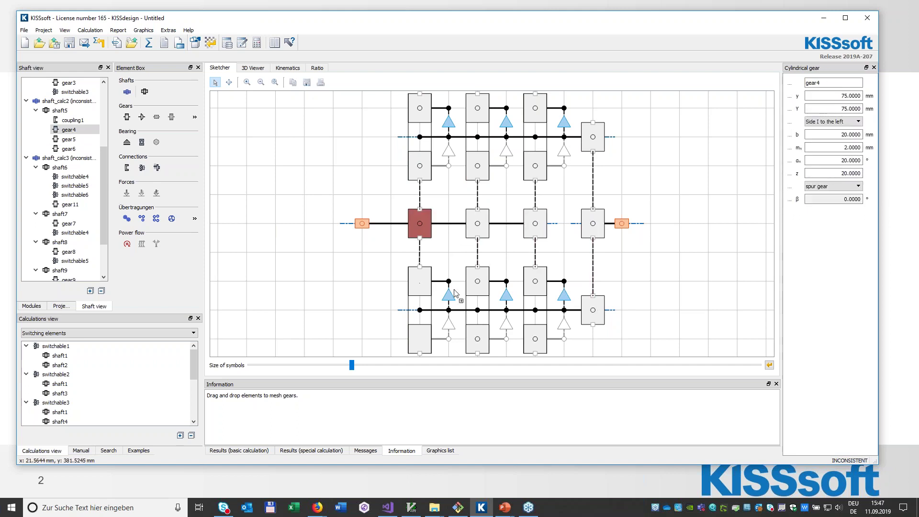
In the gear pair ratios, set gear5 to 21 teeth, gear6 to 22 teeth and gear10 to 23 teeth
left_click(317, 68)
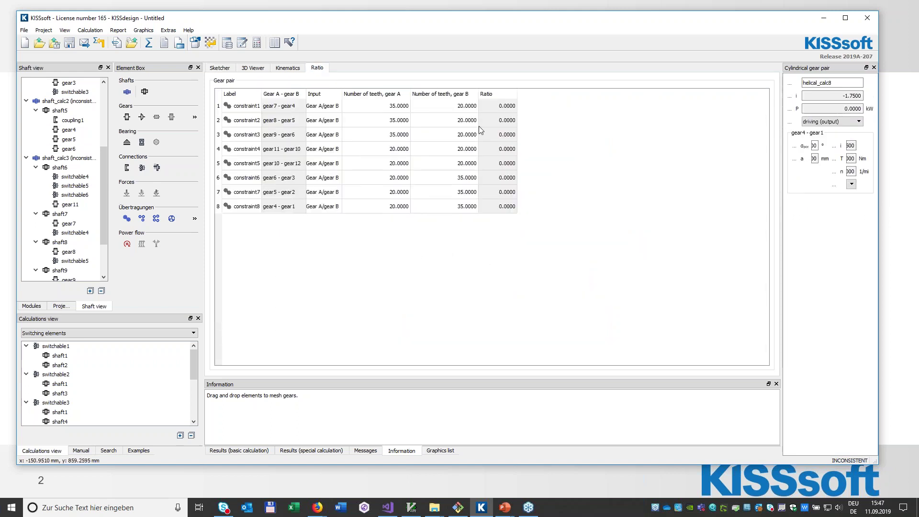
double_click(460, 108)
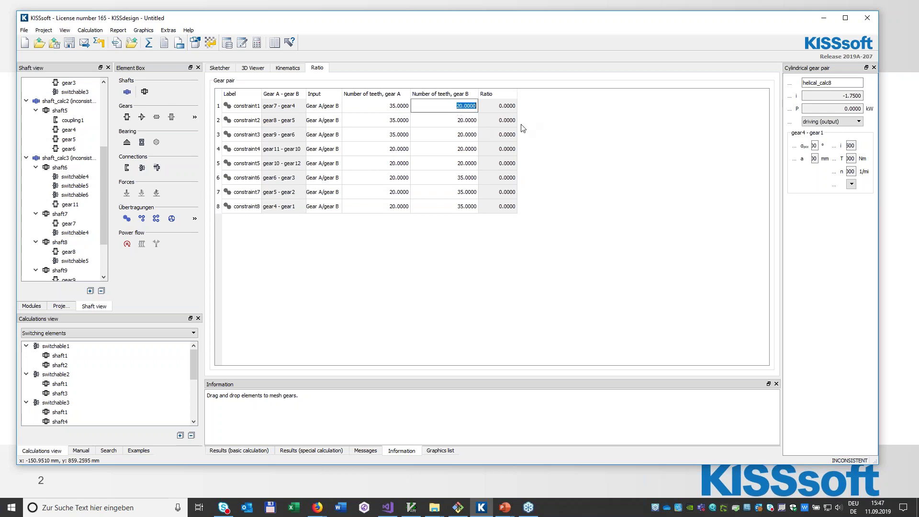
double_click(463, 120)
type("21")
double_click(469, 130)
type("22")
double_click(458, 153)
type("23")
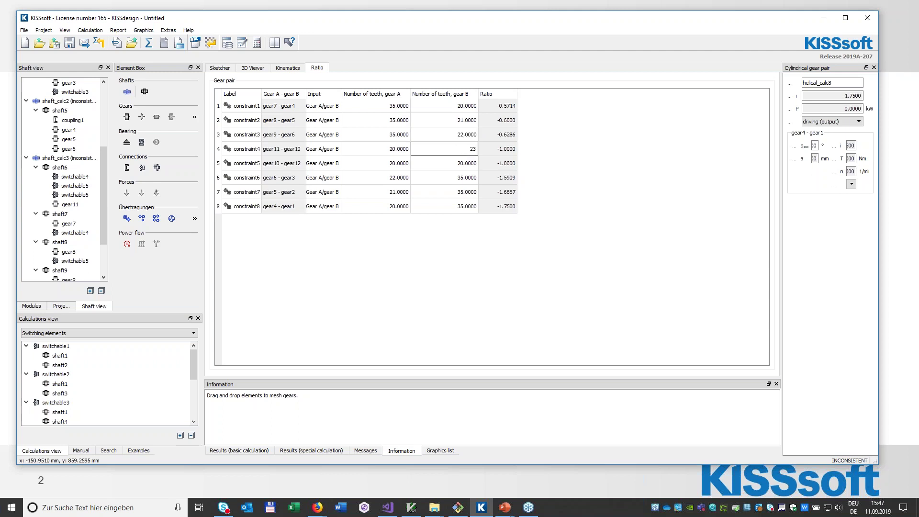
Set gear12 to 24 teeth and gear4 to 25 teeth in the gear pair ratios
double_click(458, 163)
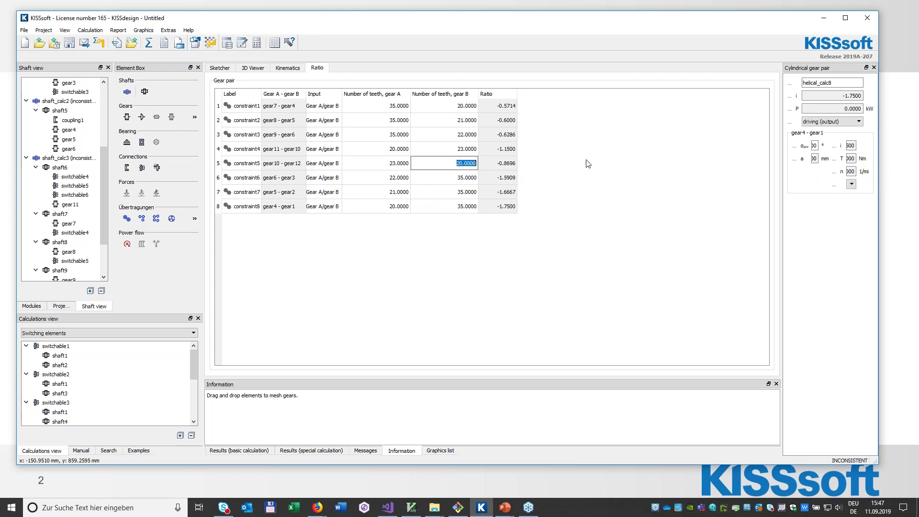
type("2")
double_click(393, 212)
type("2")
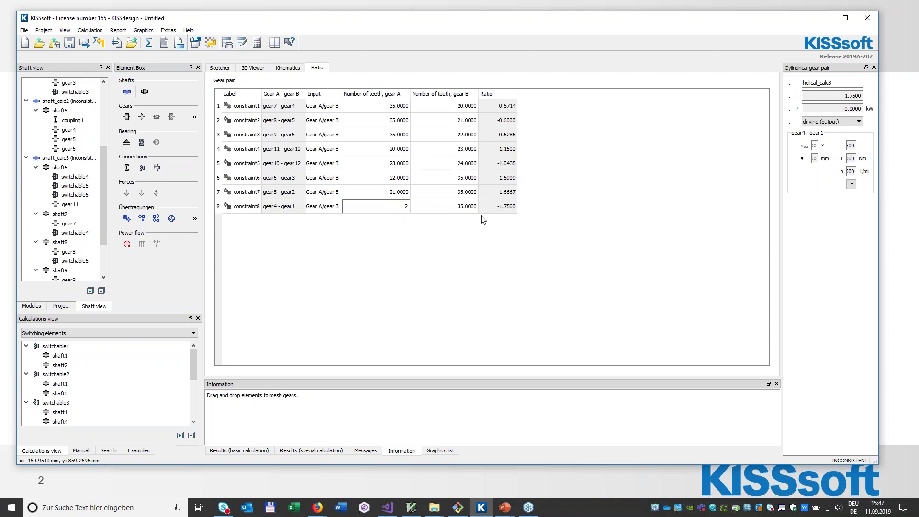
type("5")
key("Return")
Set boundary1's input to Torque/speed with 100 Nm and 1000 1/min, and generate the switching matrix for the gearbox
left_click(290, 68)
left_click(308, 106)
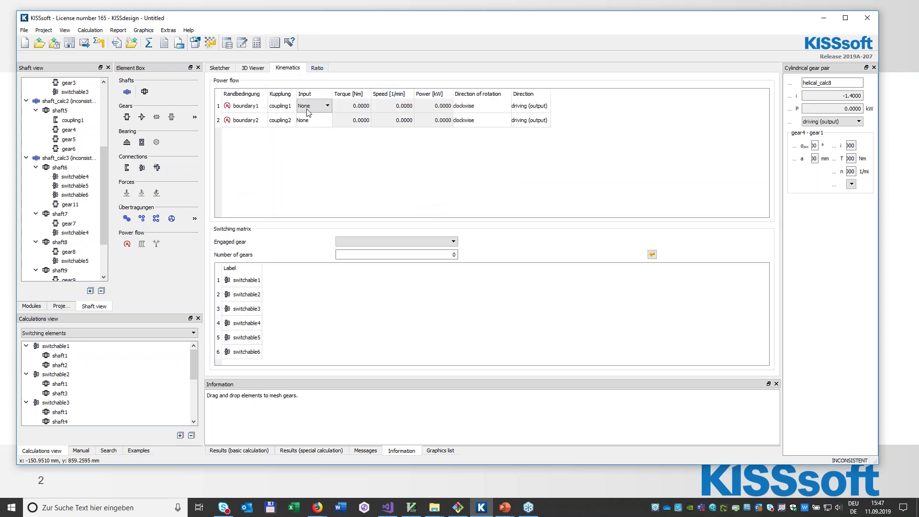
left_click(314, 106)
left_click(317, 140)
left_click(354, 106)
key("Tab")
type("1")
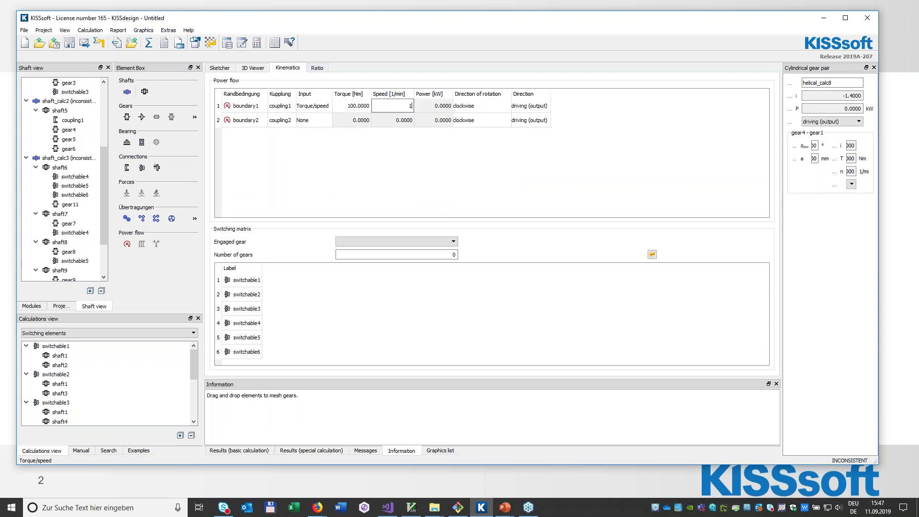
key("Return")
left_click(652, 254)
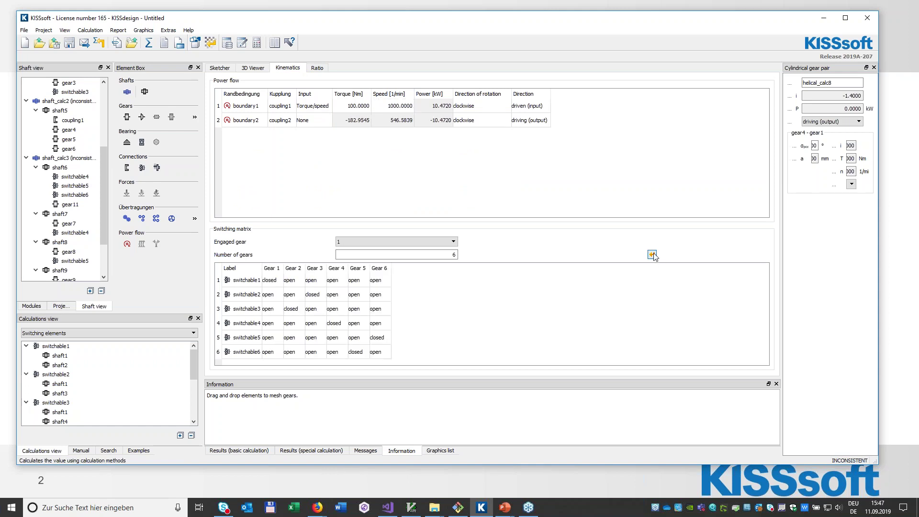
Examine the engaged gear's power flow in the 3D model and compare it with the kinematics and the sketch
left_click(252, 68)
left_click_drag(402, 230, 396, 286)
left_click_drag(592, 322, 552, 287)
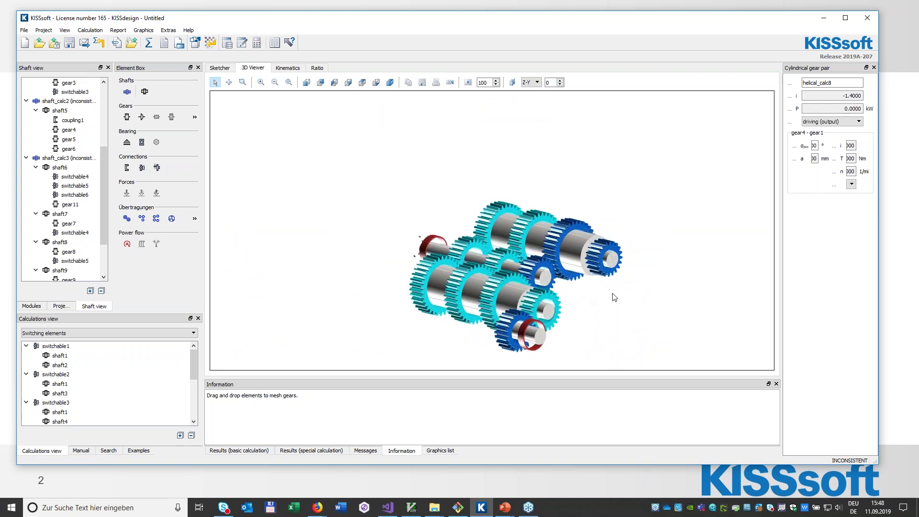
left_click(287, 68)
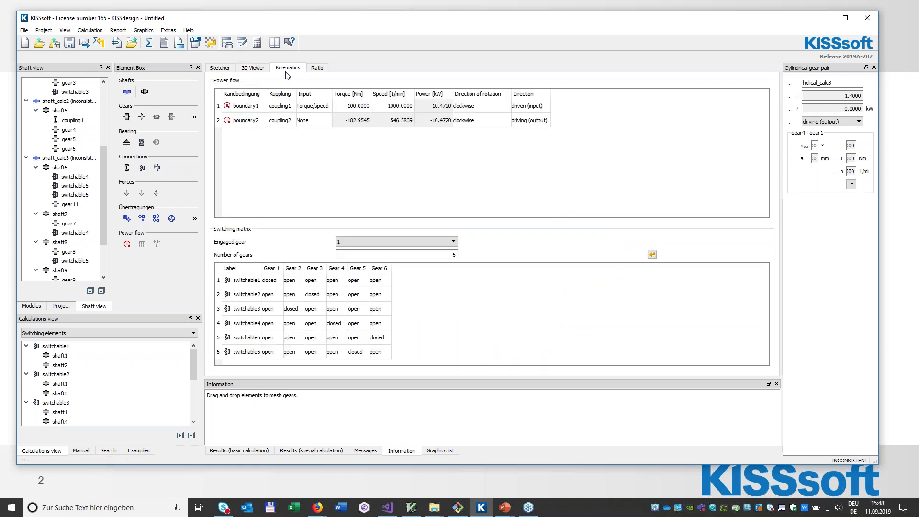
left_click(218, 68)
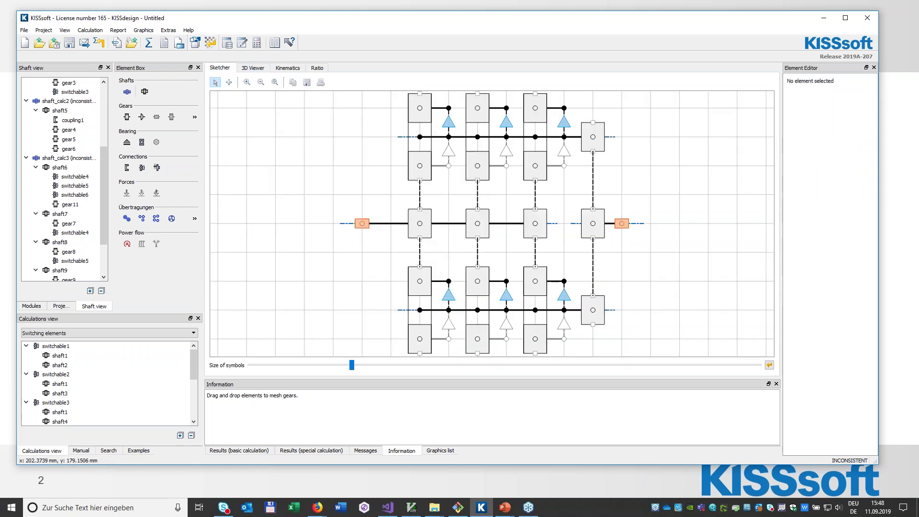
Change the engaged gear to 6 and show its power flow in the 3D model
left_click(288, 68)
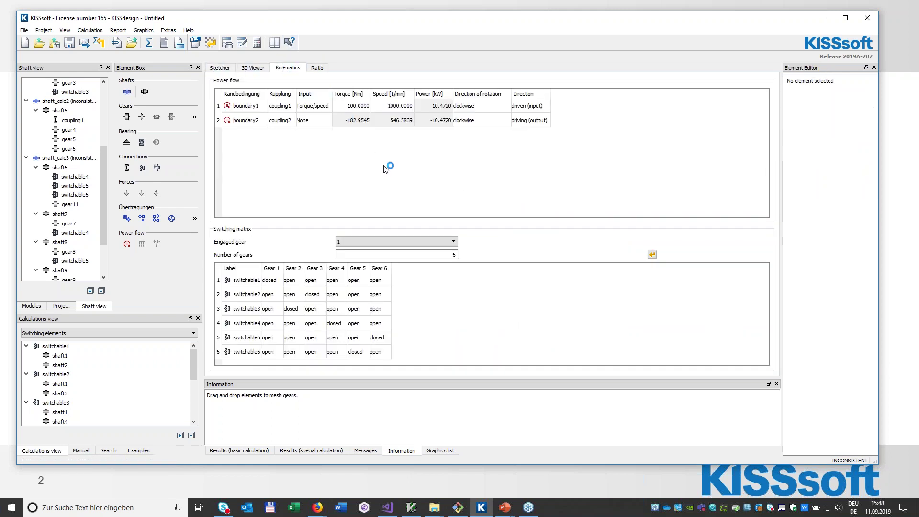
left_click(381, 241)
key("Down")
key("Return")
left_click(220, 70)
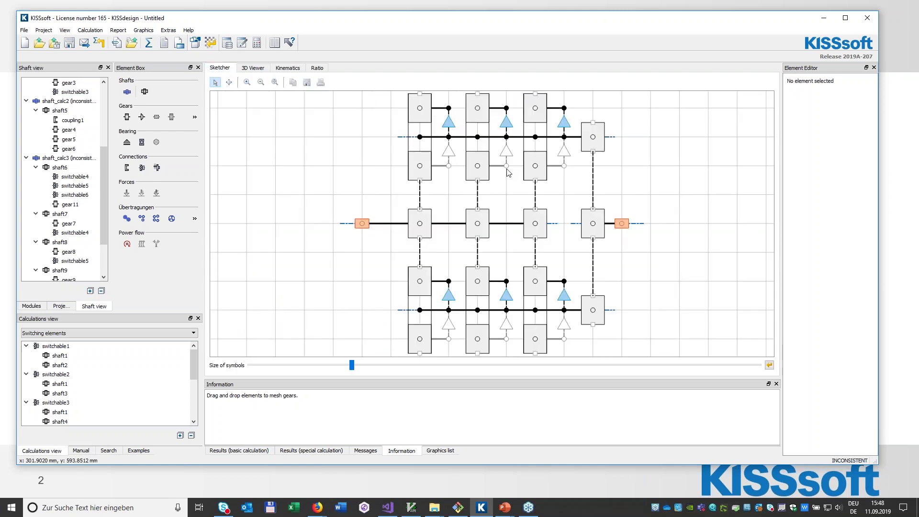
left_click(254, 69)
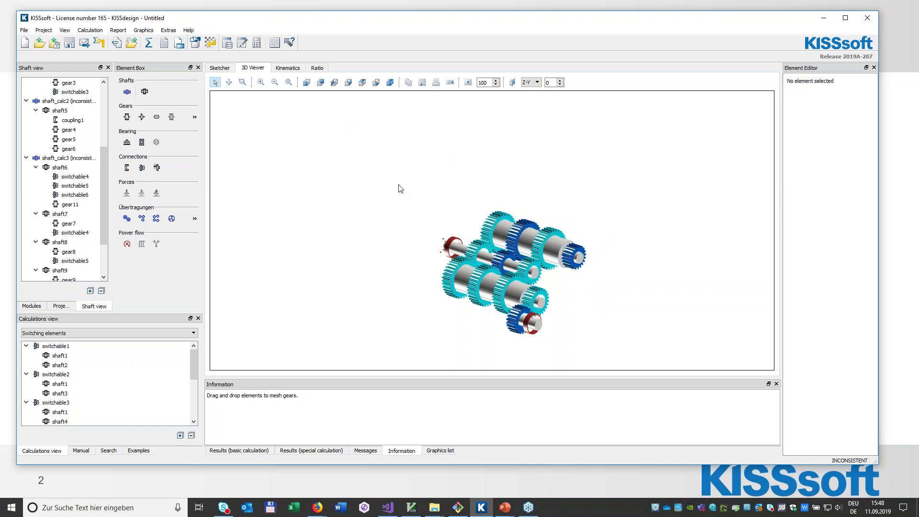
Review the gear pair ratios, the coupling kinematics and the 3D power flow for the engaged gear
left_click(317, 69)
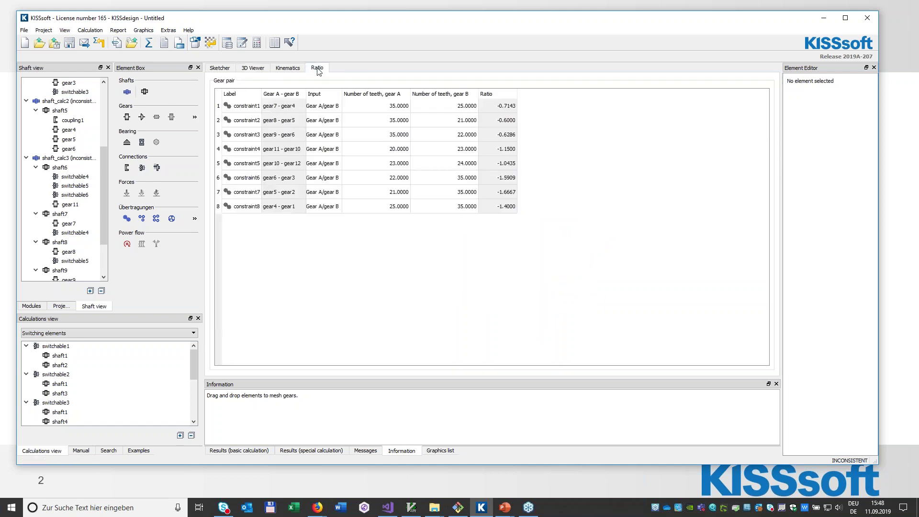
left_click(286, 70)
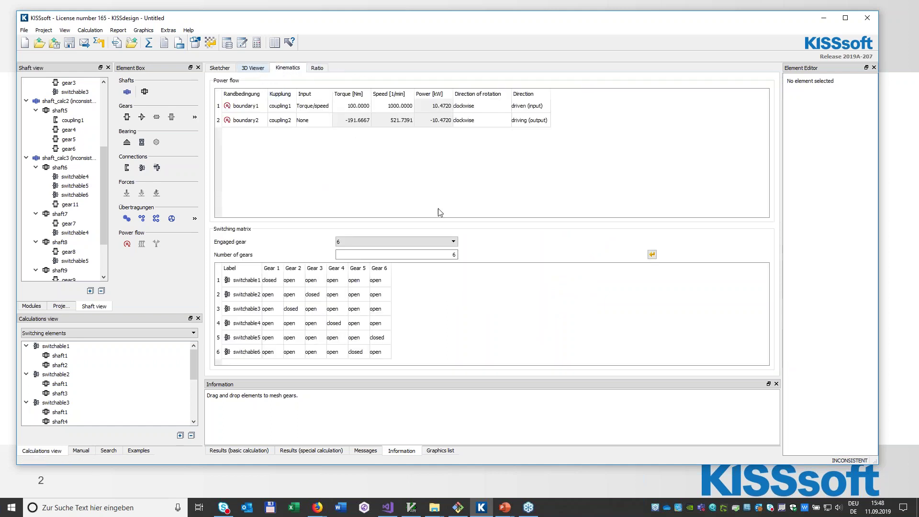
left_click(252, 68)
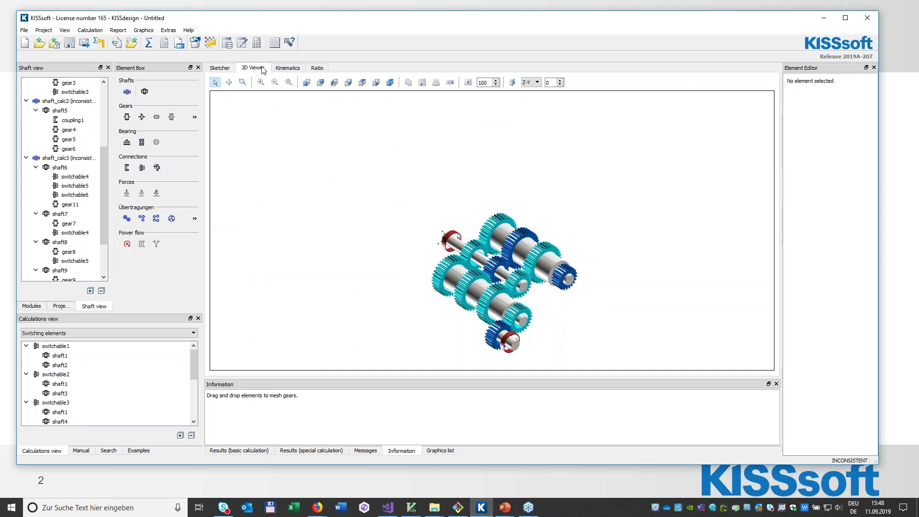
left_click(219, 68)
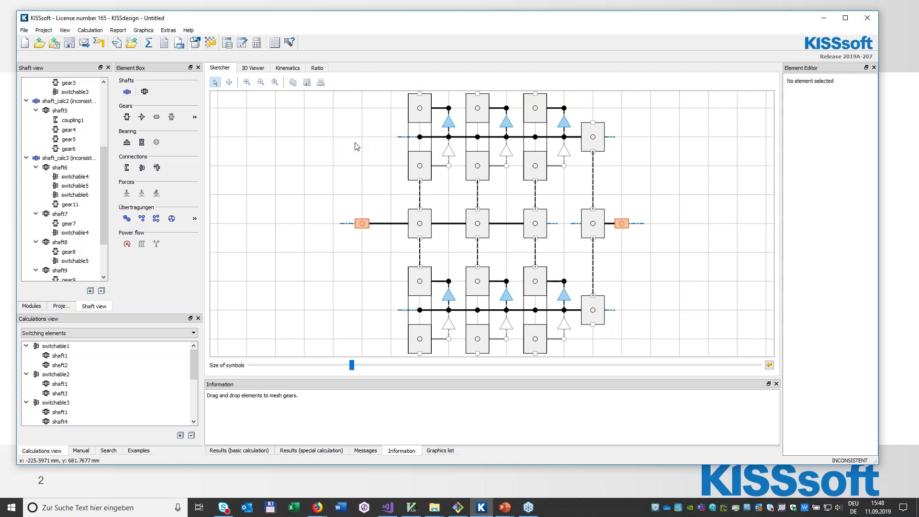
Start a new empty project without saving the changes to the current gearbox
key("alt+Tab")
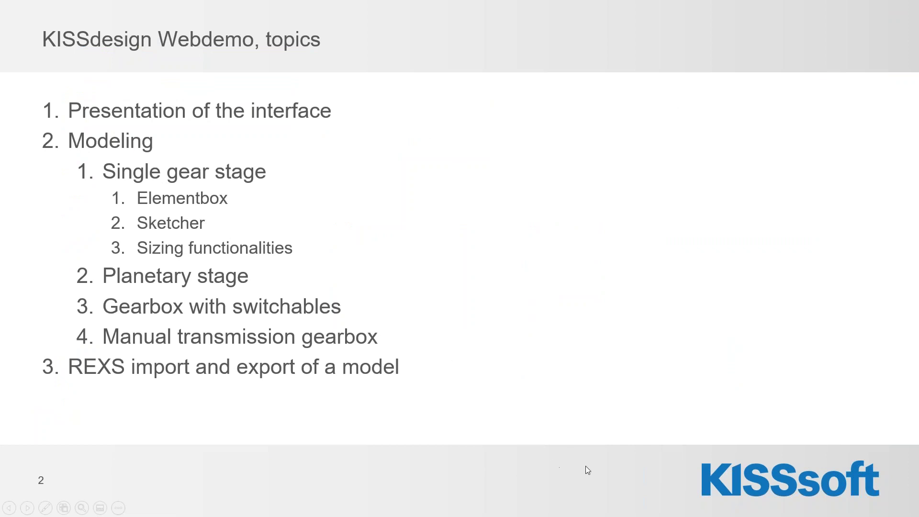
key("alt+Tab")
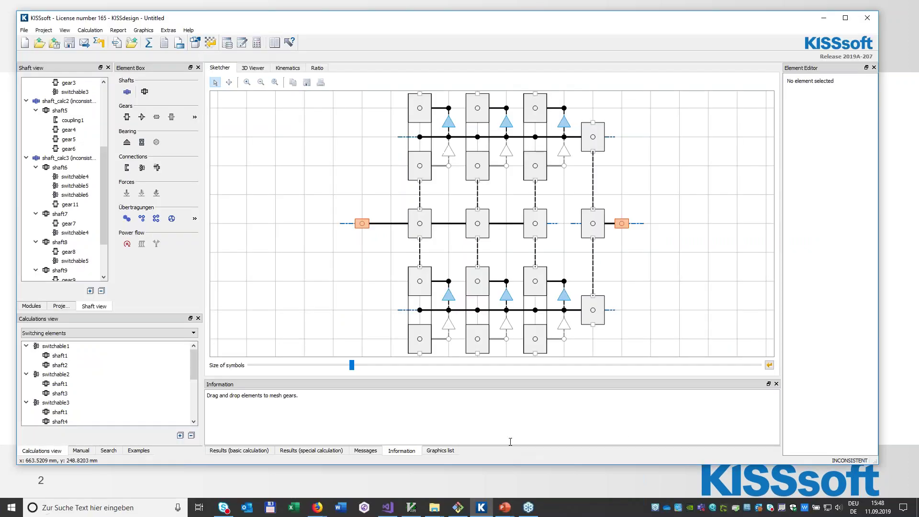
left_click(24, 42)
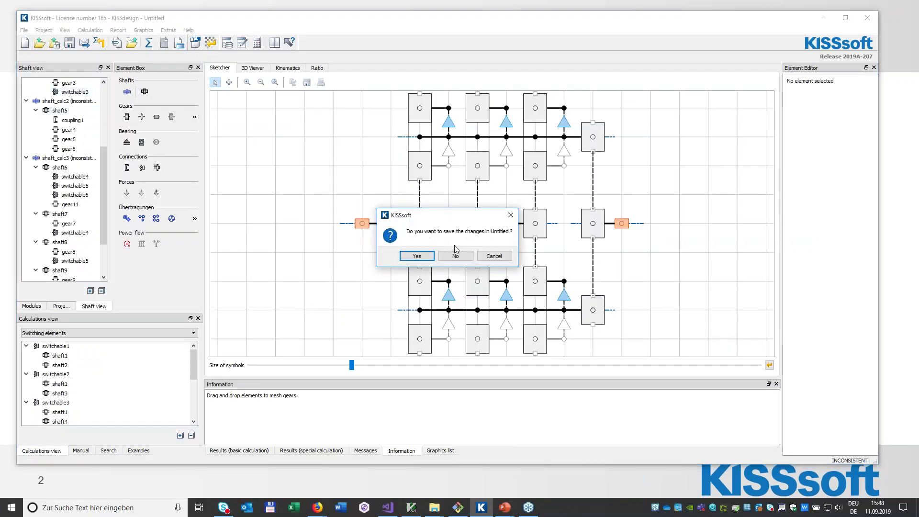
left_click(463, 255)
Switch to the REXS website in Firefox
key("alt+Tab")
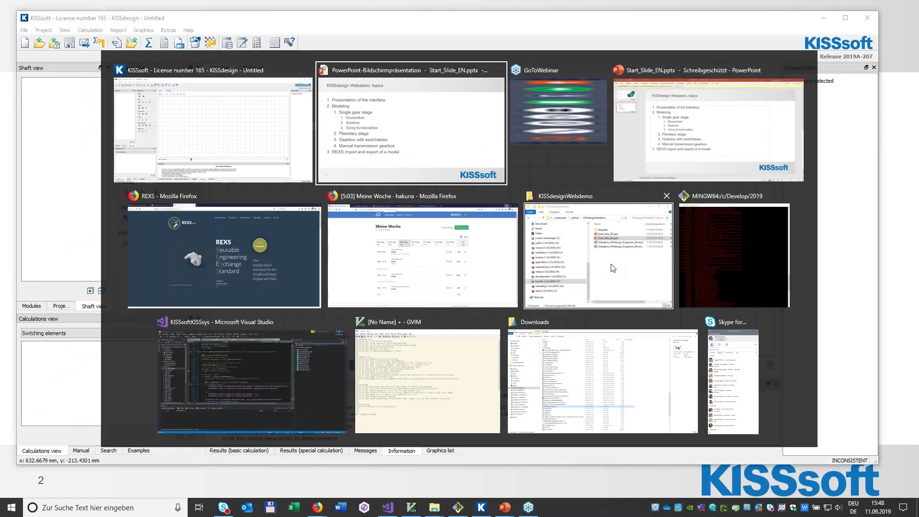
key("alt+Tab")
key("alt+Tab")
key("alt+Tab")
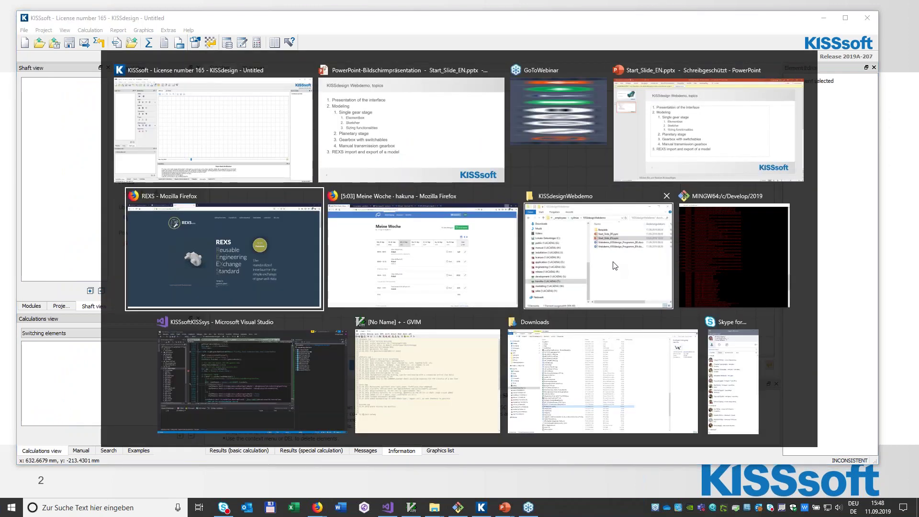
left_click(296, 240)
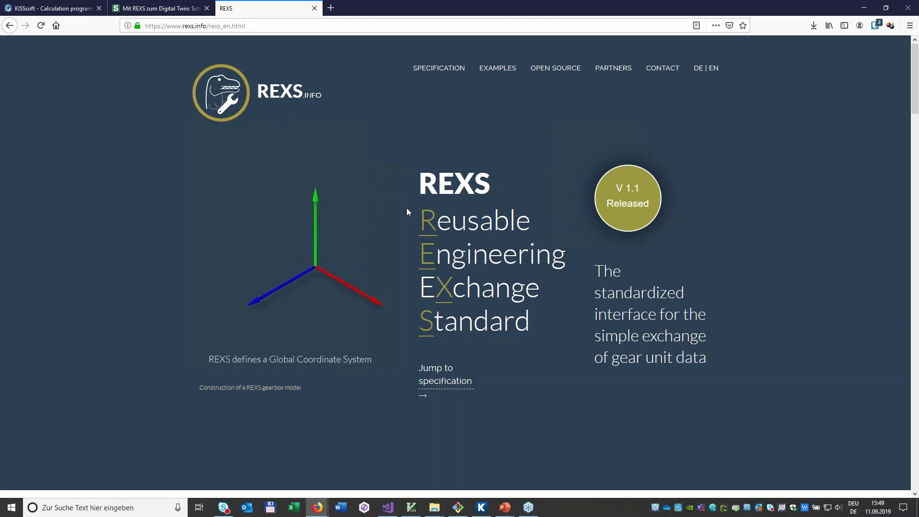
Open the version 1.1 REXS file of SEW's 4-stage bevel-helical gearbox from the example models
scroll(407, 210, "down", 7)
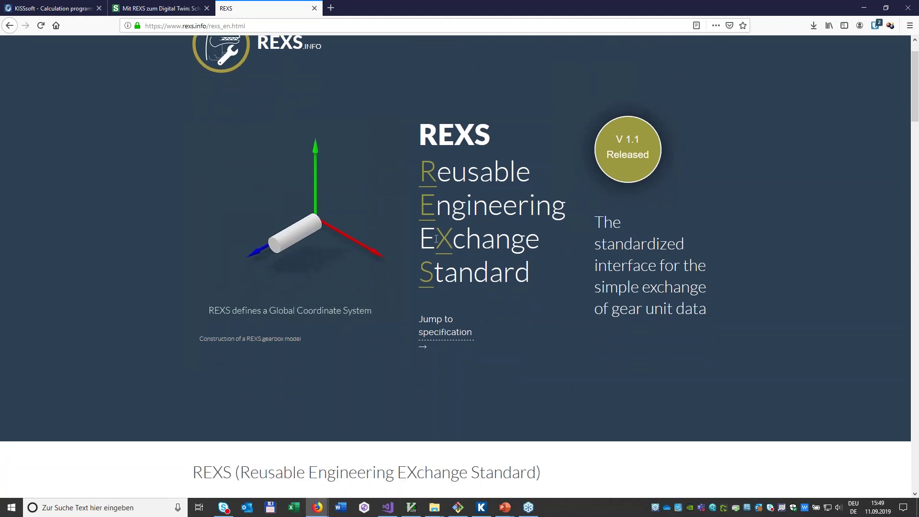
scroll(520, 242, "down", 10)
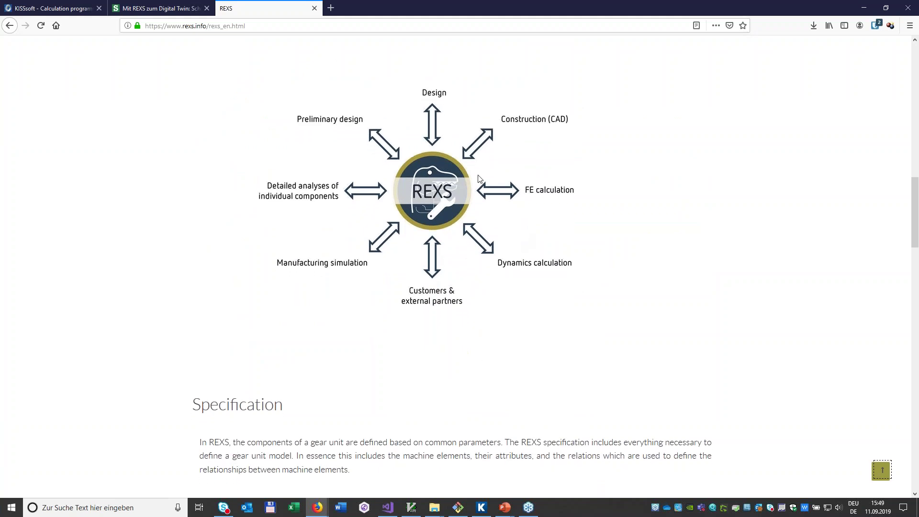
scroll(507, 192, "down", 7)
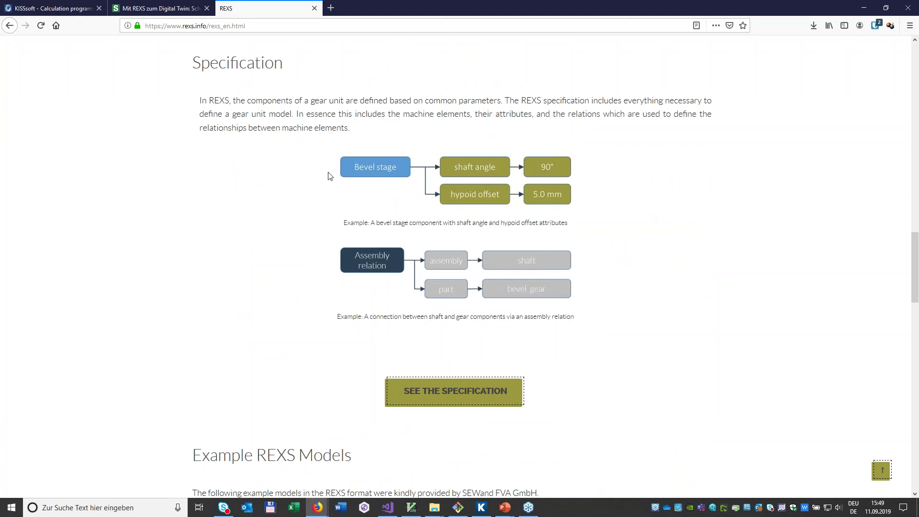
scroll(605, 182, "down", 9)
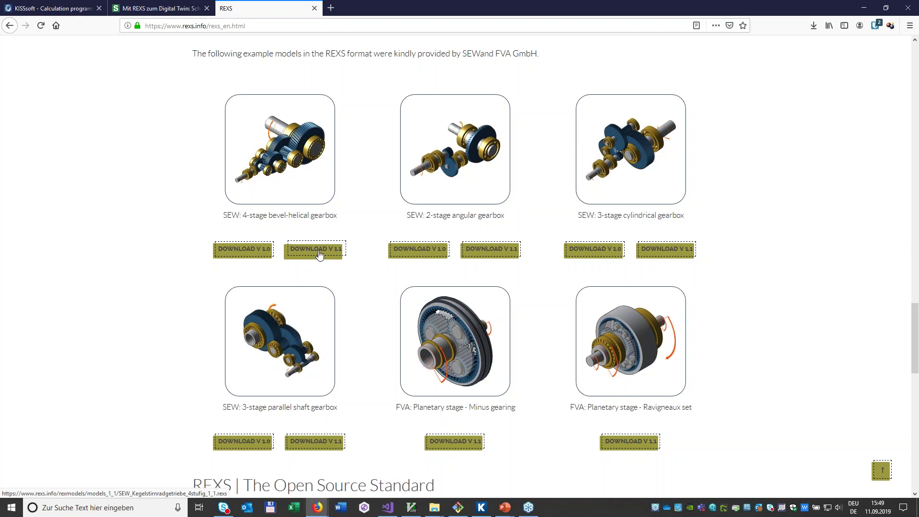
left_click(321, 254)
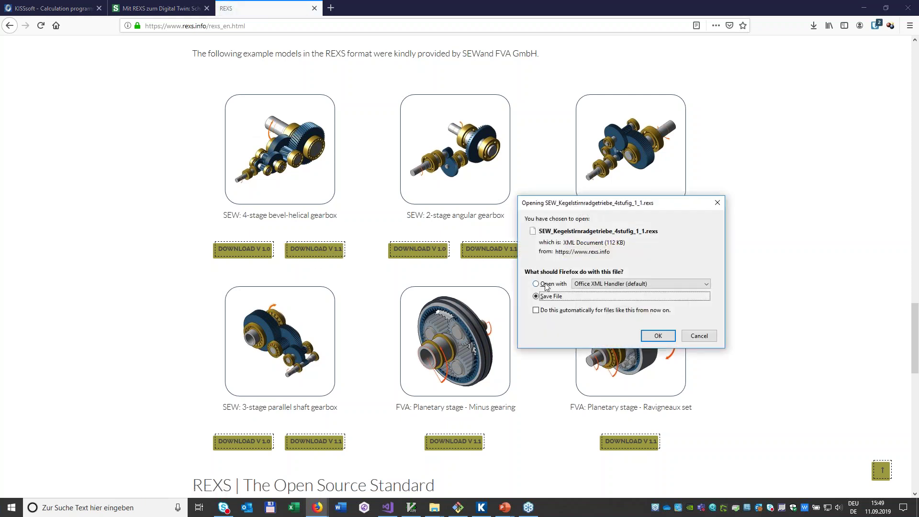
left_click(658, 337)
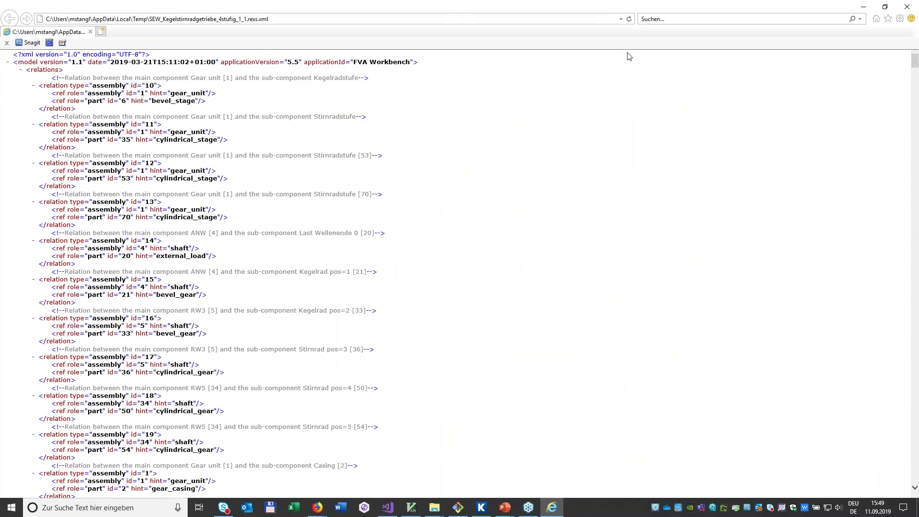
Examine the component relations in the gearbox's XML structure and close the file
scroll(593, 148, "down", 20)
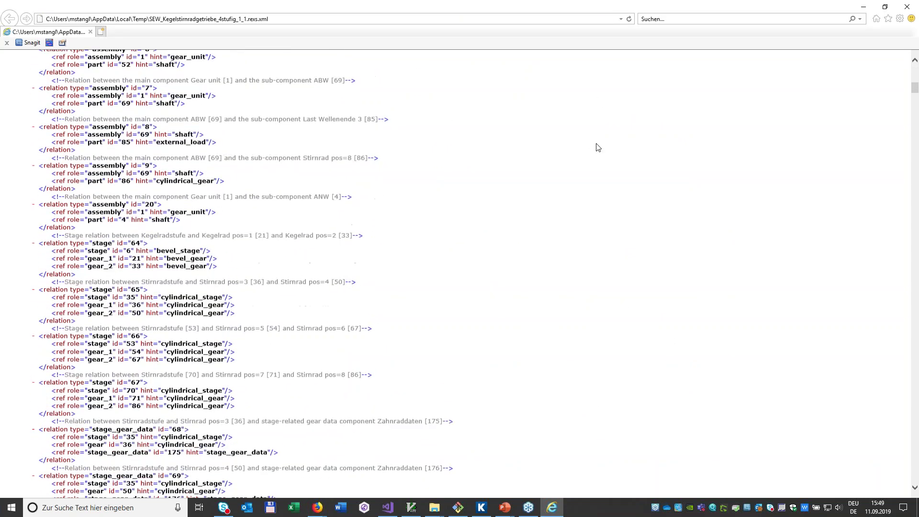
scroll(914, 213, "down", 20)
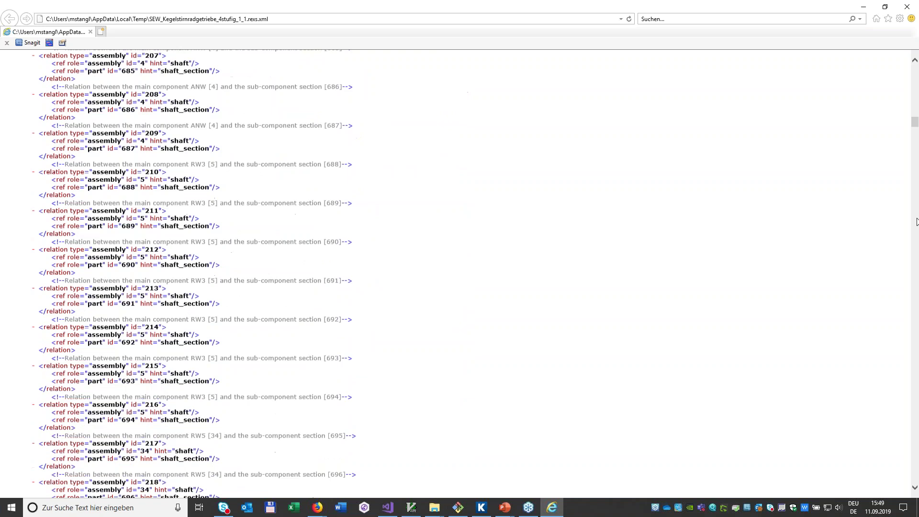
left_click(907, 7)
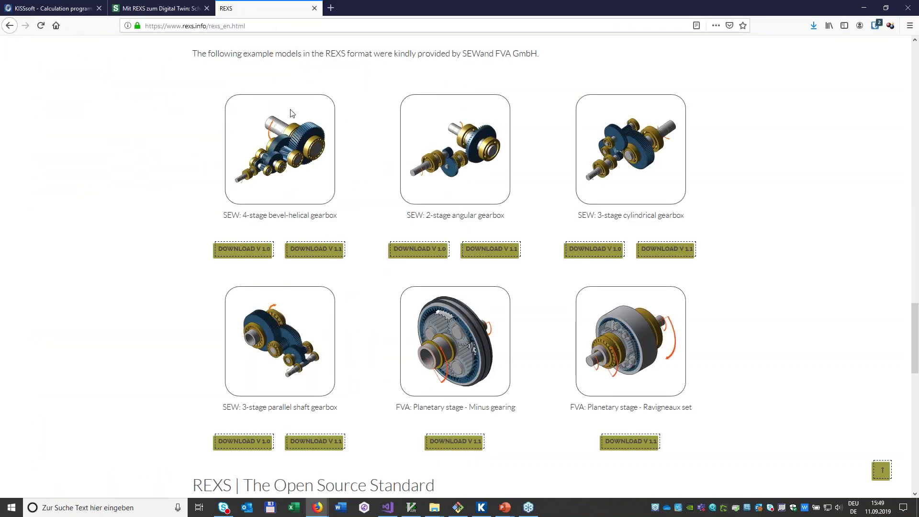
Switch to KISSsoft and import SEW_Kegelstirnradgetriebe_4stufig_1_1.rexs from the FVA-rexs folder on the Desktop, accepting the bearing warnings
key("alt+Tab")
left_click(23, 31)
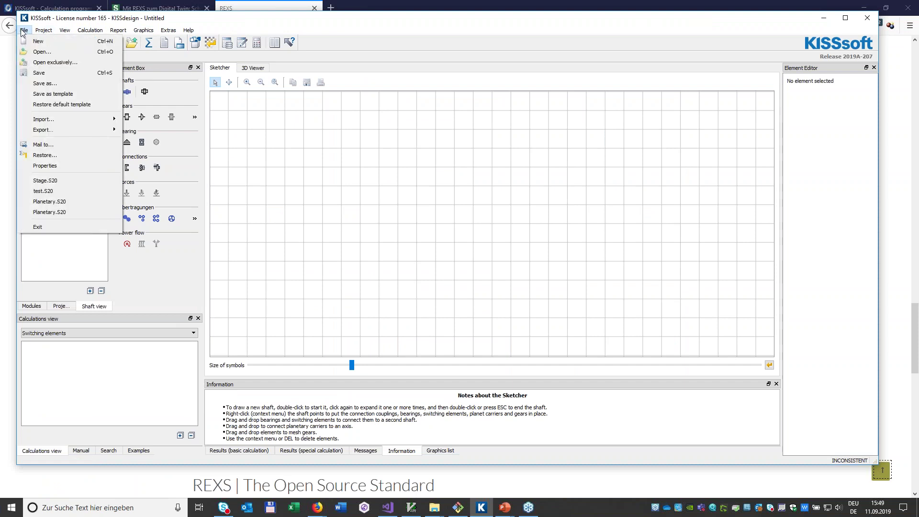
mouse_move(82, 118)
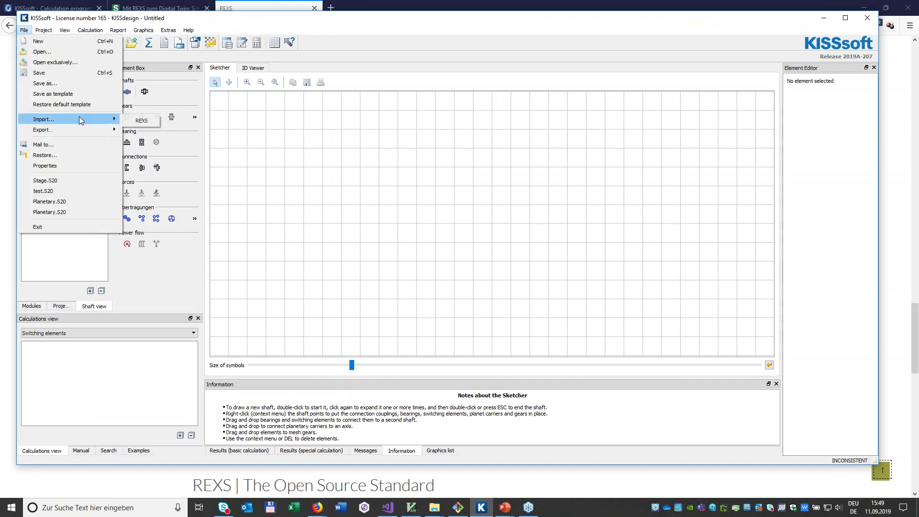
left_click(141, 121)
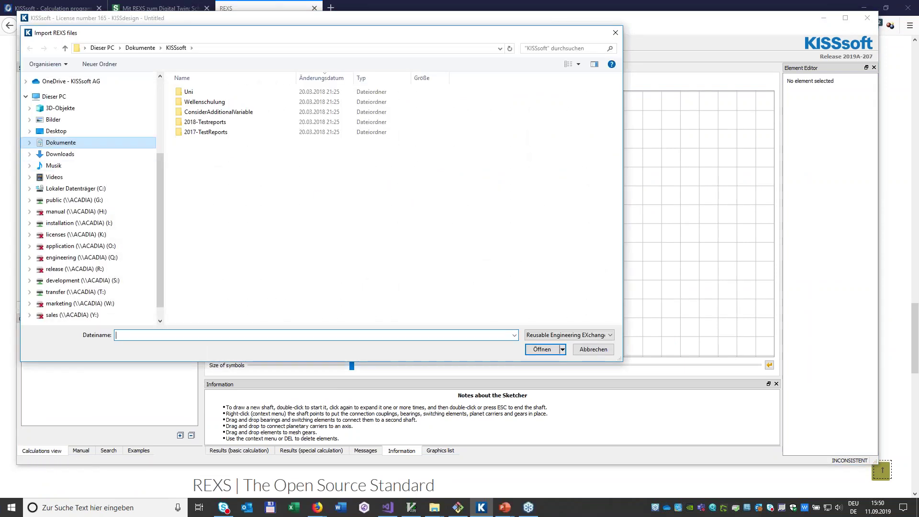
left_click(56, 131)
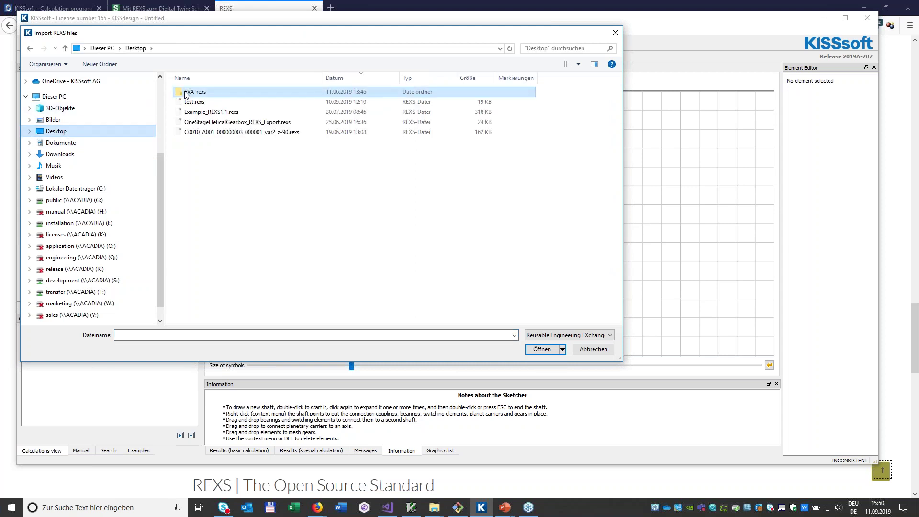
double_click(192, 91)
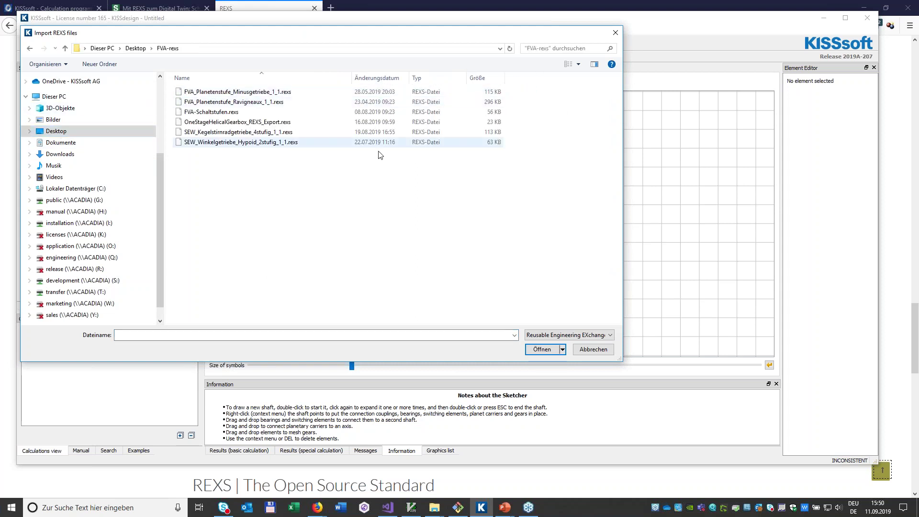
double_click(252, 133)
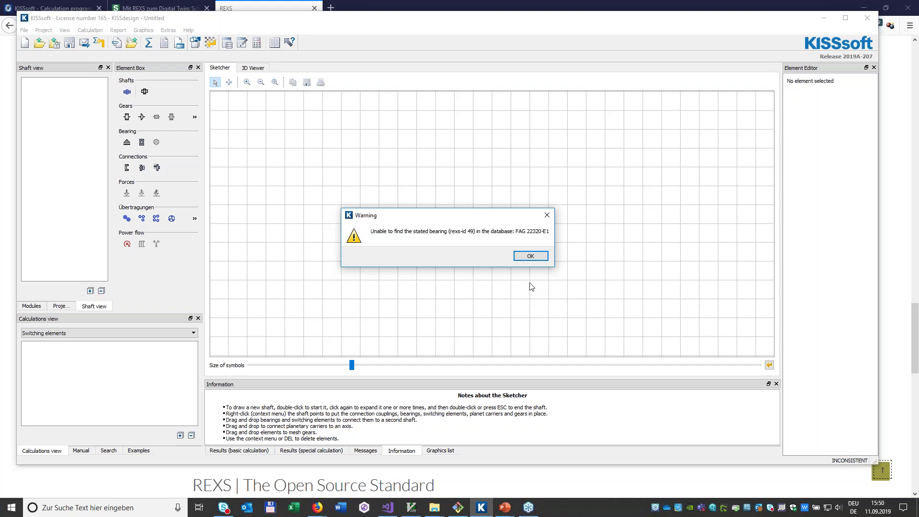
left_click(529, 256)
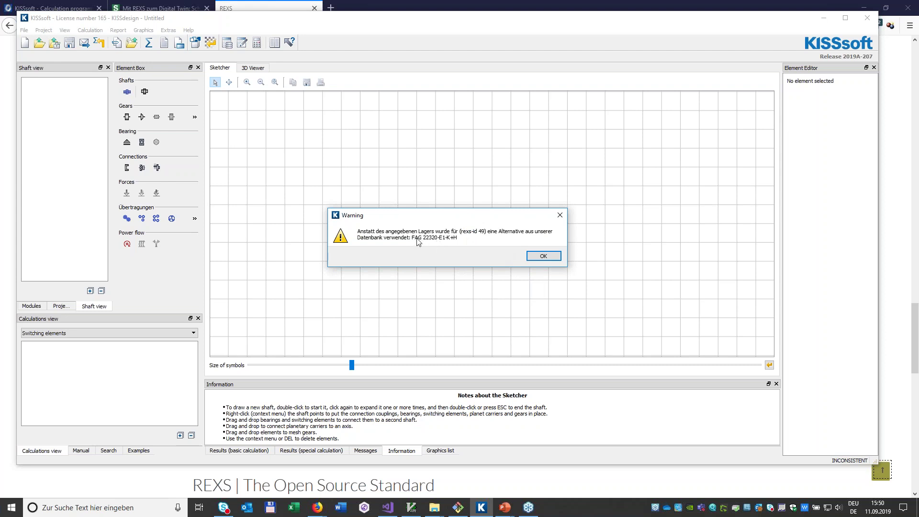
left_click(532, 257)
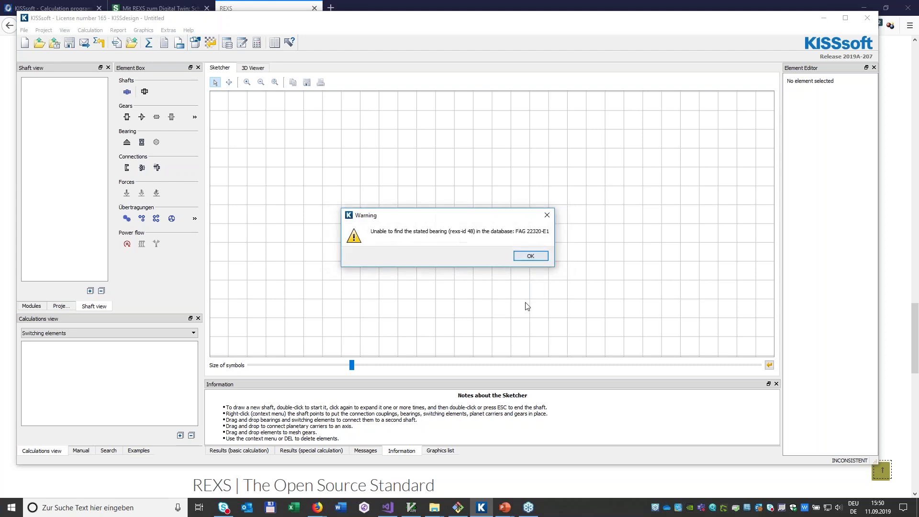
left_click(533, 257)
Inspect the imported gearbox in the sketch and in the 3D model
left_click(229, 83)
left_click_drag(492, 336, 463, 334)
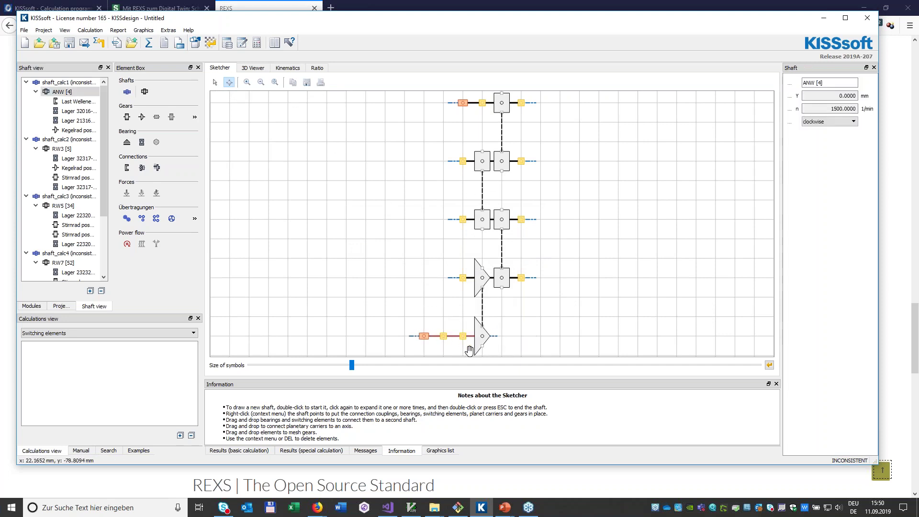
left_click(253, 69)
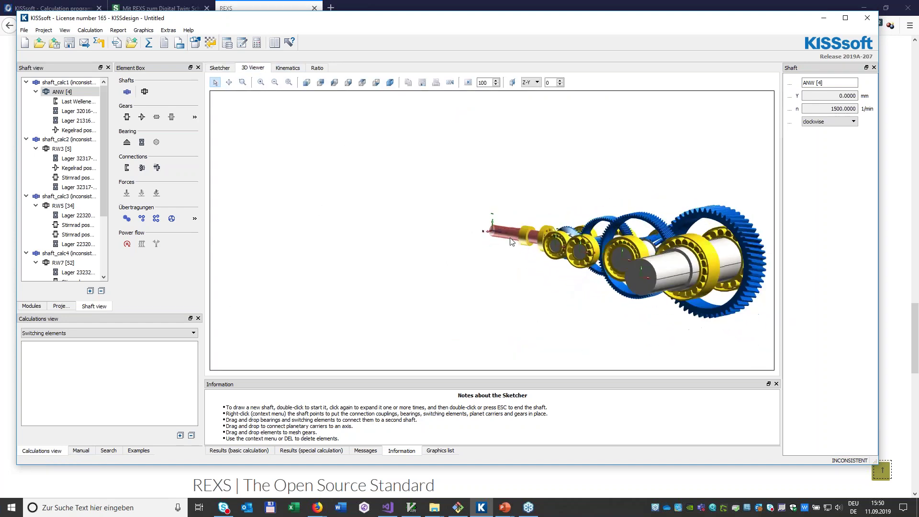
left_click_drag(494, 237, 508, 275)
scroll(556, 304, "up", 5)
Set the driven input speed of the imported gearbox to 1000 1/min and check its gear pair ratios
left_click(283, 68)
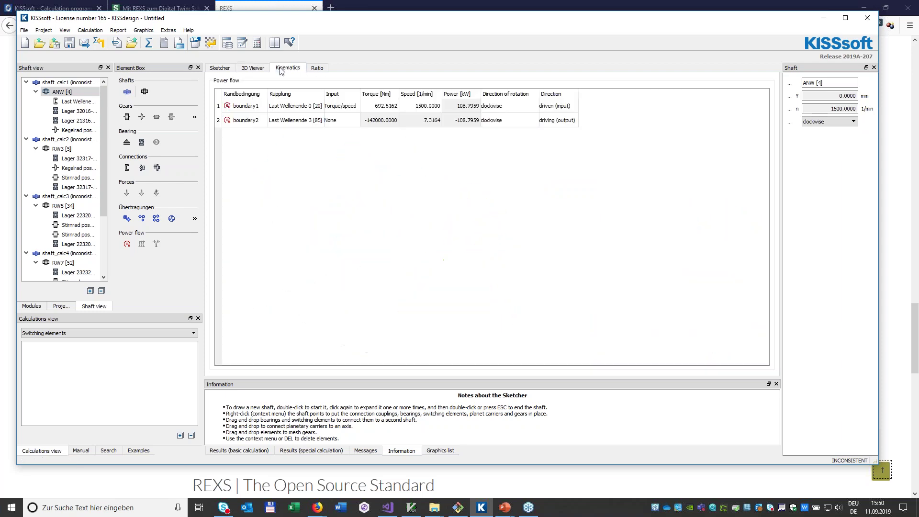
double_click(427, 106)
type("10")
key("Return")
left_click(319, 68)
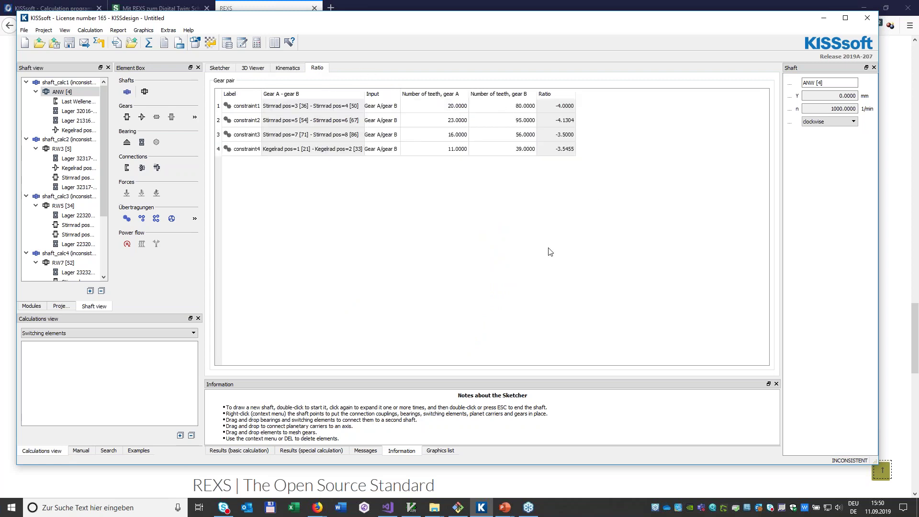
left_click(221, 68)
Switch to Firefox to view Schaeffler's press release on REXS and the digital twin, then return to KISSsoft
key("super+Tab")
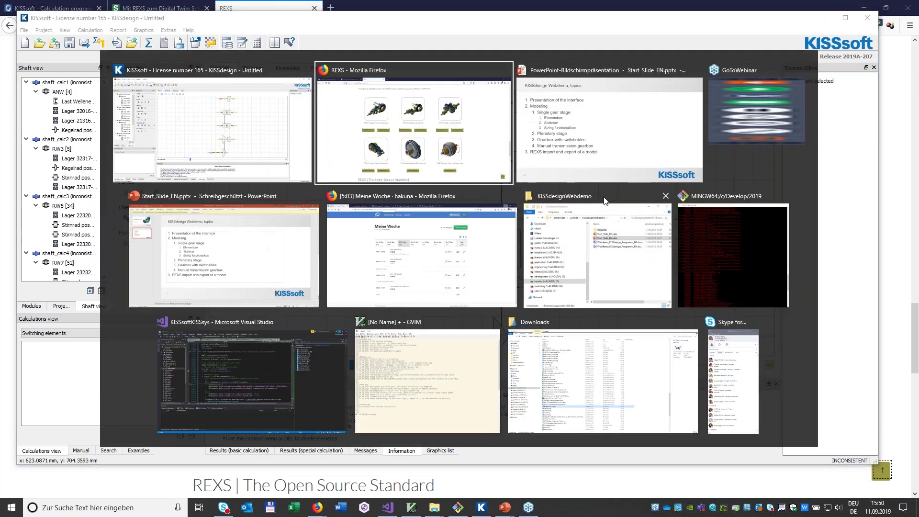
left_click(467, 115)
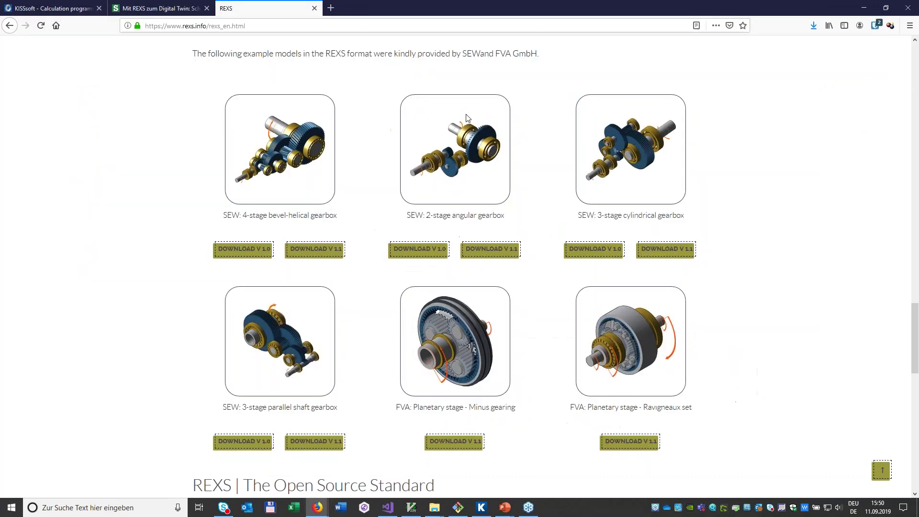
left_click(167, 11)
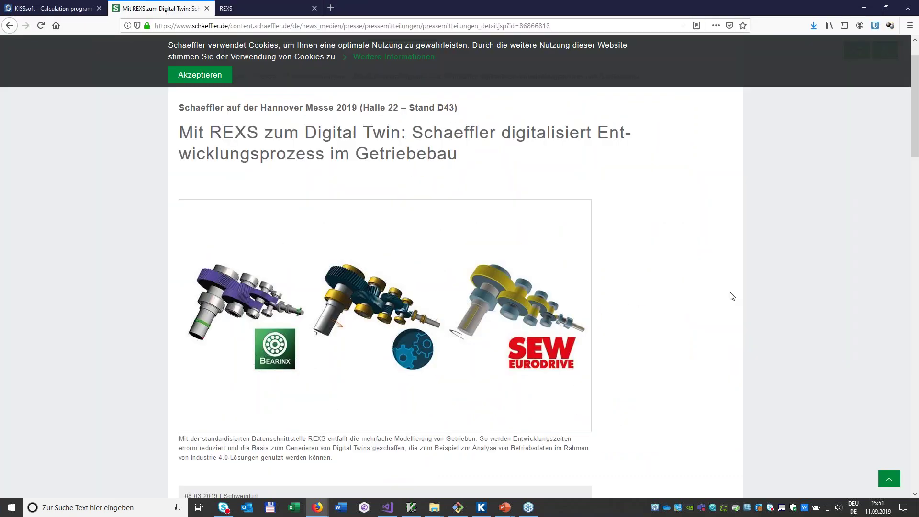
scroll(736, 293, "up", 2)
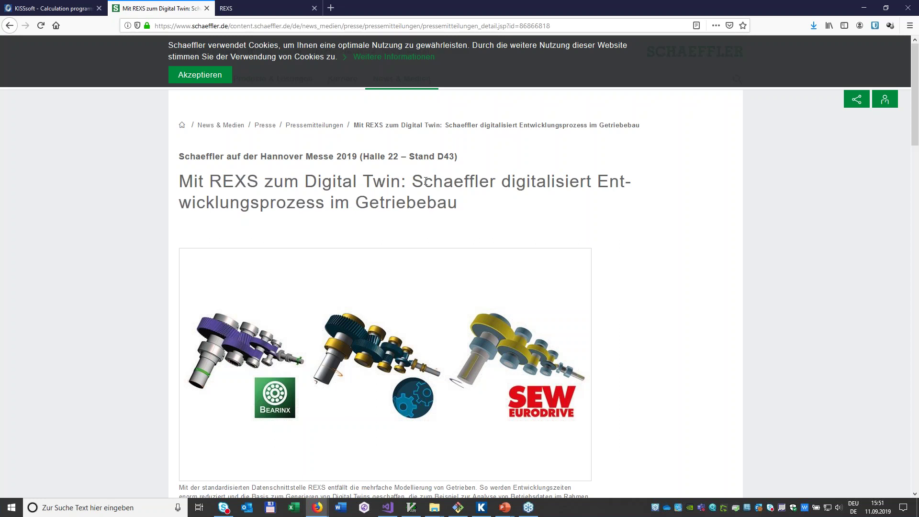
scroll(547, 287, "down", 4)
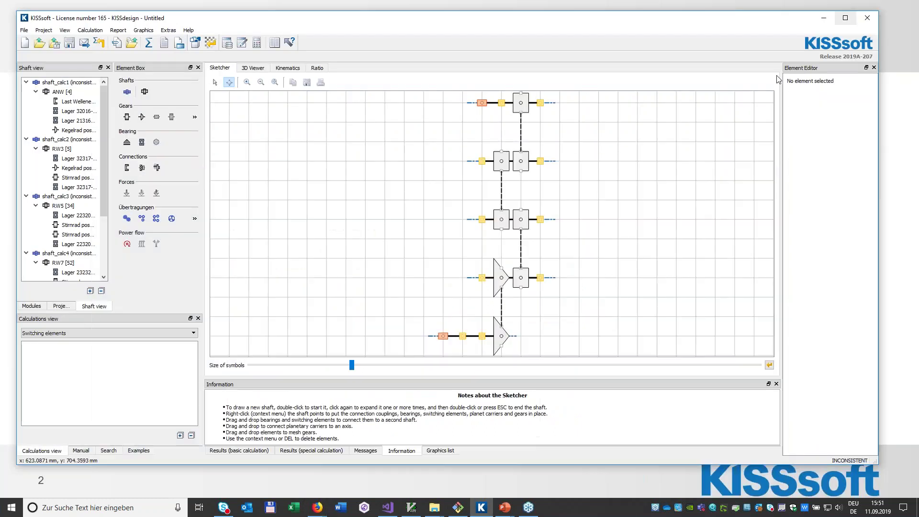
left_click(864, 8)
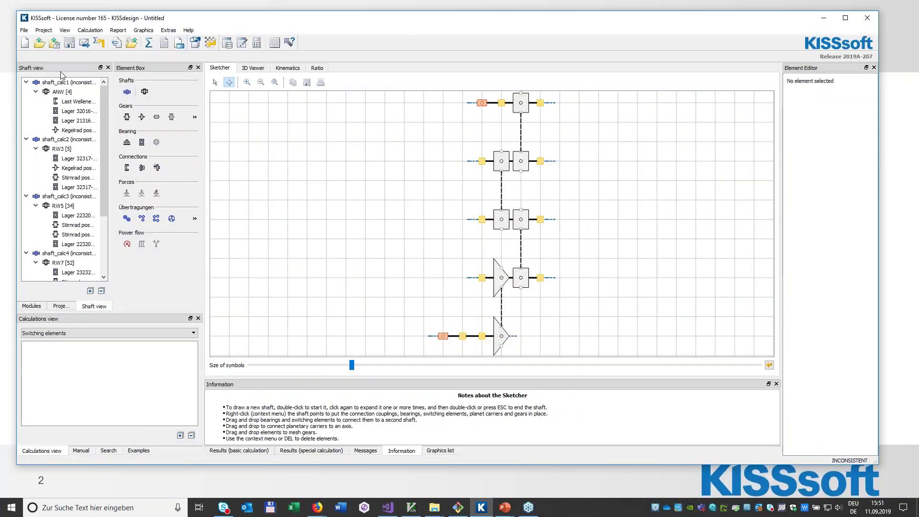
Start a new empty project without saving the imported gearbox
left_click(24, 44)
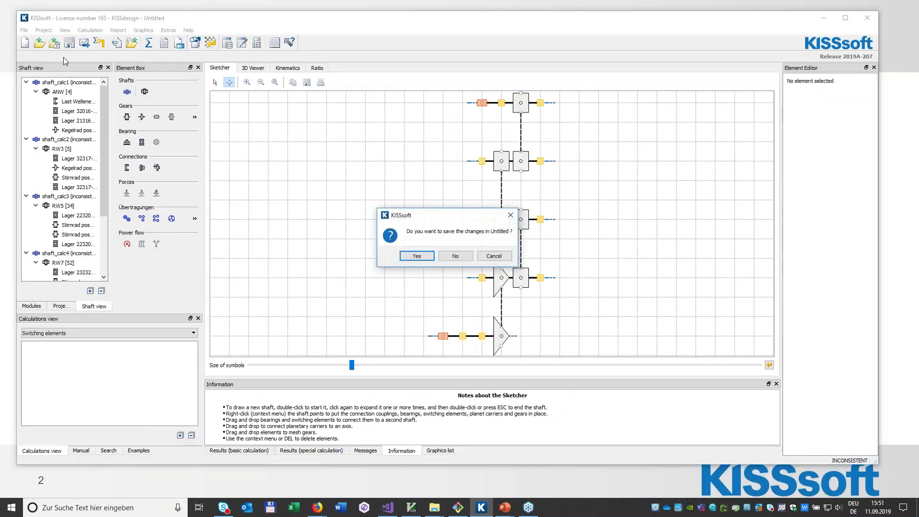
left_click(455, 257)
left_click(23, 30)
key("Escape")
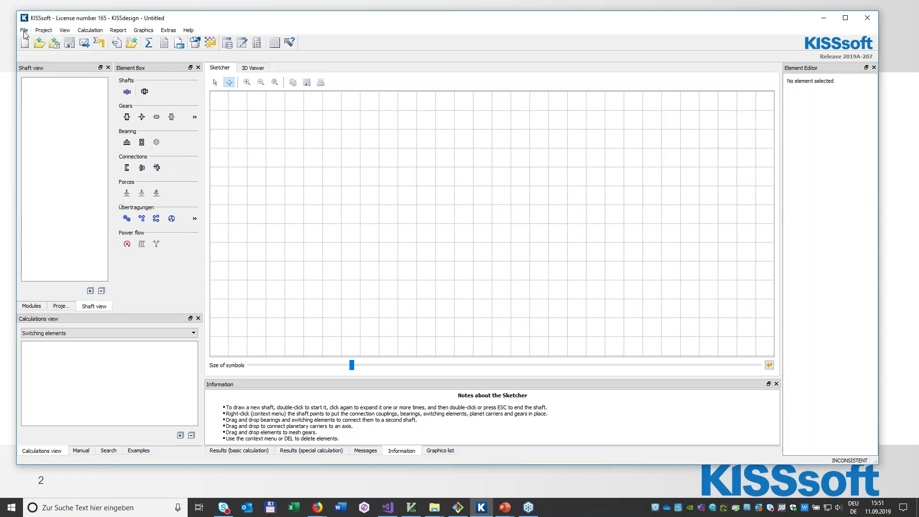
Create a first shaft carrying a rolling bearing, a cylindrical gear, a second bearing and a coupling
left_click(133, 95)
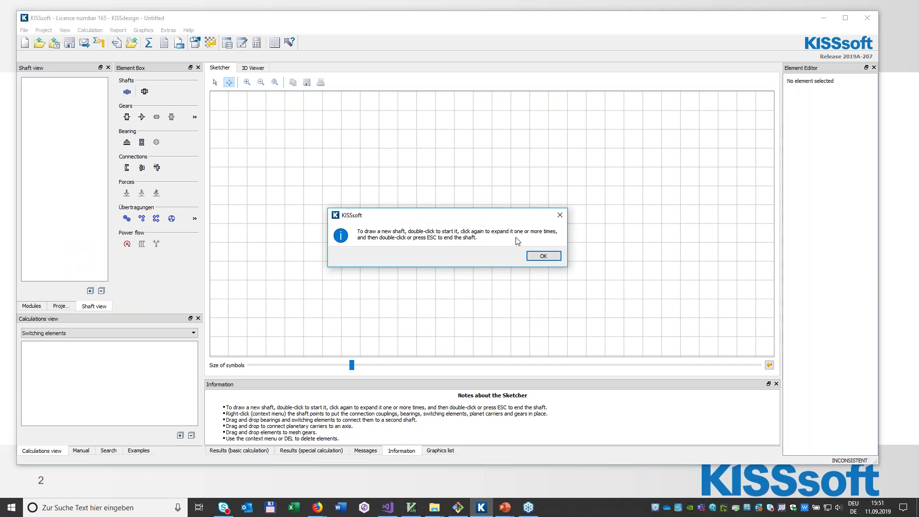
left_click(541, 257)
left_click(127, 92)
left_click(141, 143)
left_click(127, 116)
left_click(141, 142)
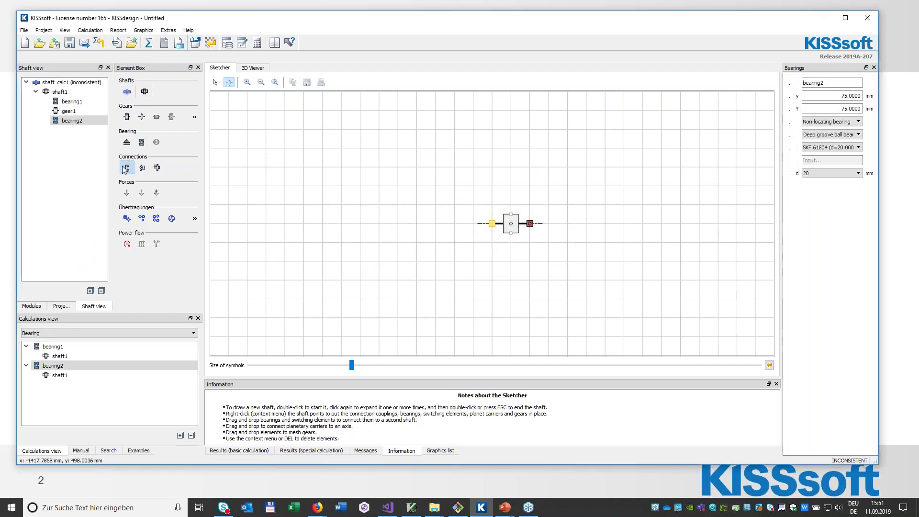
left_click(127, 167)
Add a second shaft with two rolling bearings, a cylindrical gear between them and an end coupling
left_click(127, 92)
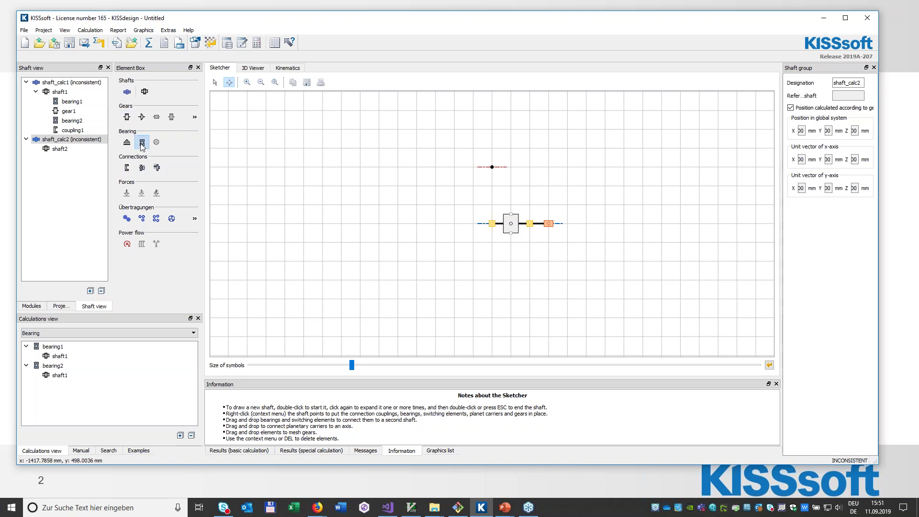
left_click(142, 142)
left_click(127, 117)
left_click(142, 142)
left_click(127, 168)
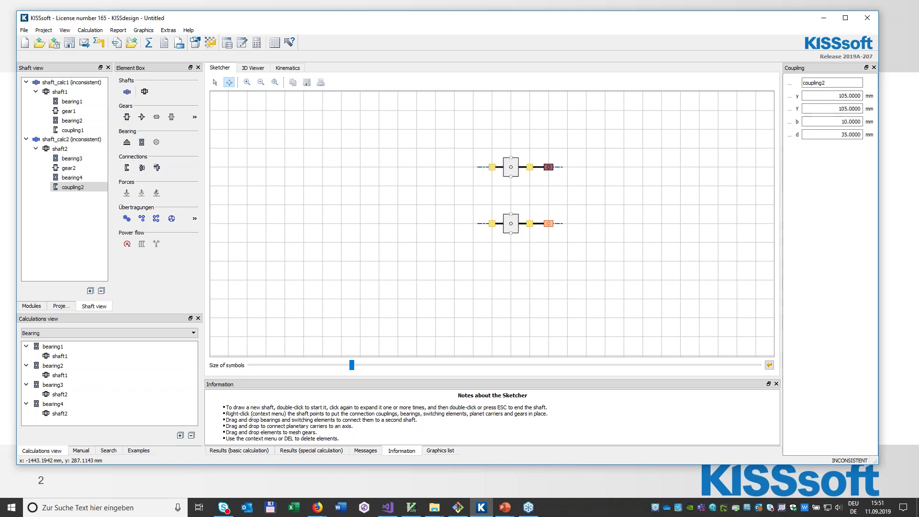
Mesh the gears of the two shafts and edit the pair's tooth numbers, giving gear2 50 teeth
left_click(215, 82)
left_click_drag(511, 167, 508, 223)
left_click(322, 69)
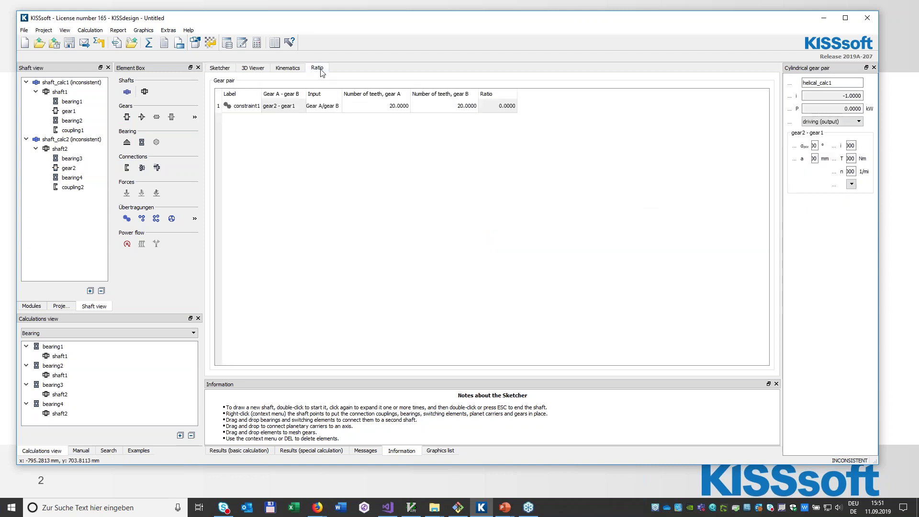
double_click(460, 113)
double_click(366, 110)
type("50")
key("Return")
Define coupling1 as a torque/speed input with 100 Nm and 1000 1/min
left_click(301, 69)
left_click(329, 105)
left_click(328, 106)
left_click(322, 141)
double_click(359, 106)
type("100")
key("Tab")
type("1000")
key("Return")
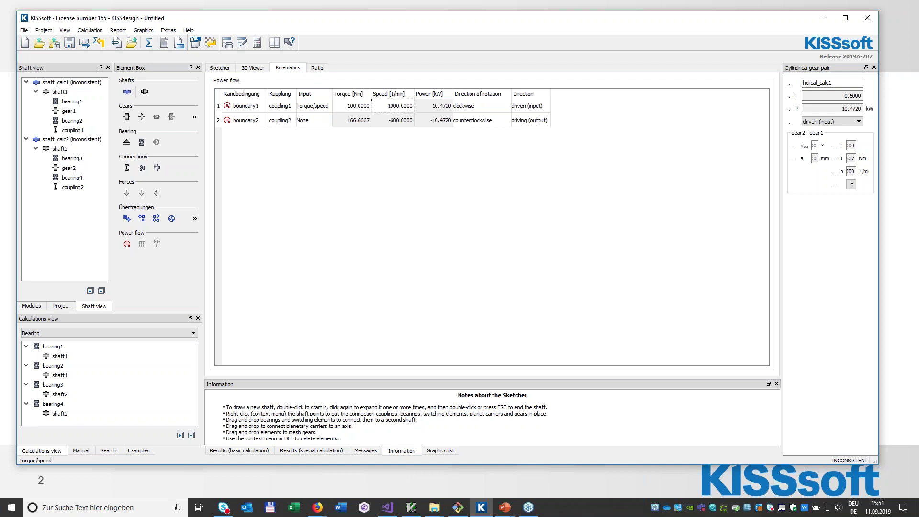
Export the one-stage gearbox in REXS format to the desktop, overwriting test.rexs
left_click(253, 68)
left_click_drag(421, 259, 473, 241)
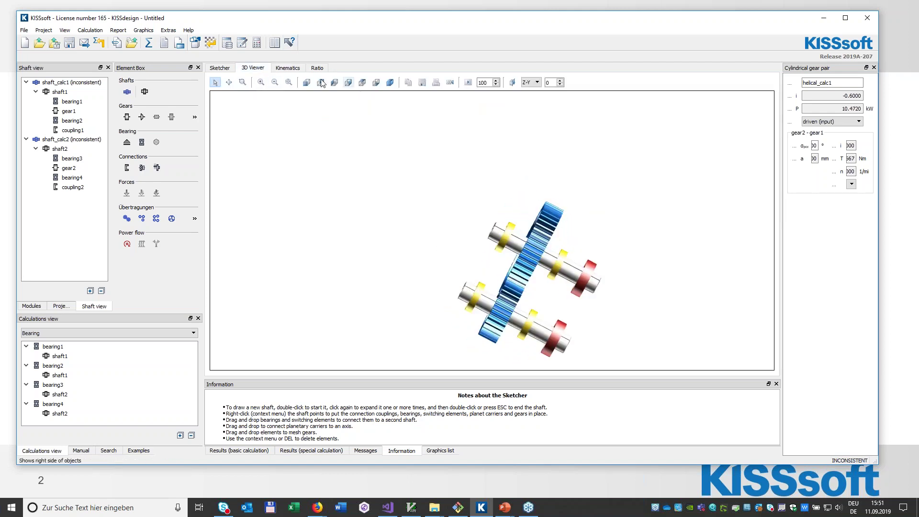
left_click(288, 68)
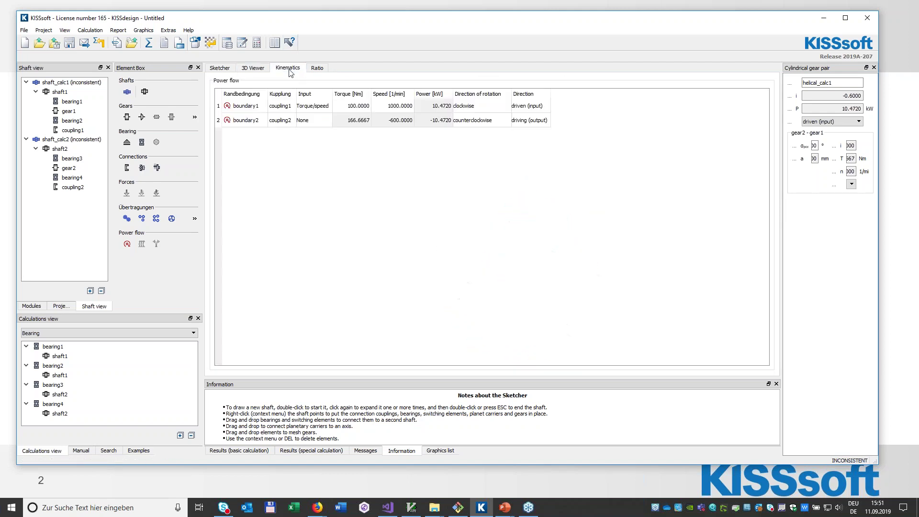
left_click(24, 30)
mouse_move(64, 125)
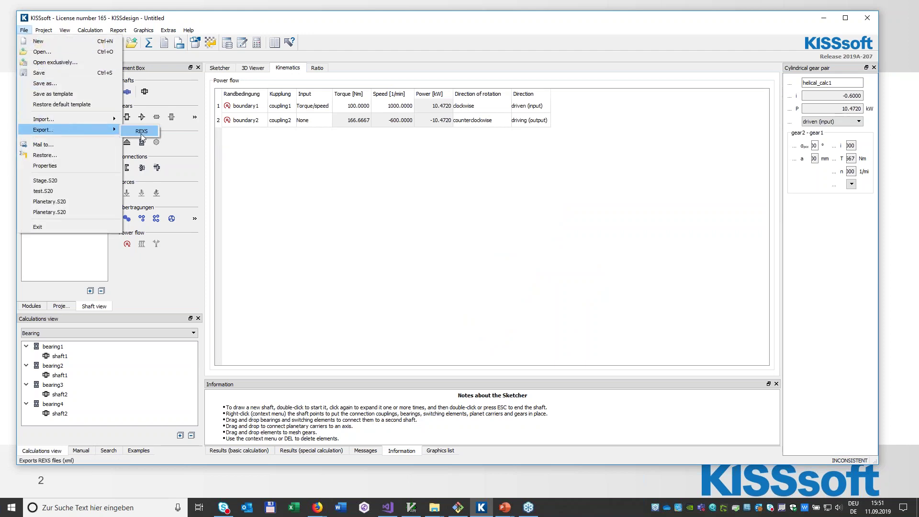
left_click(149, 132)
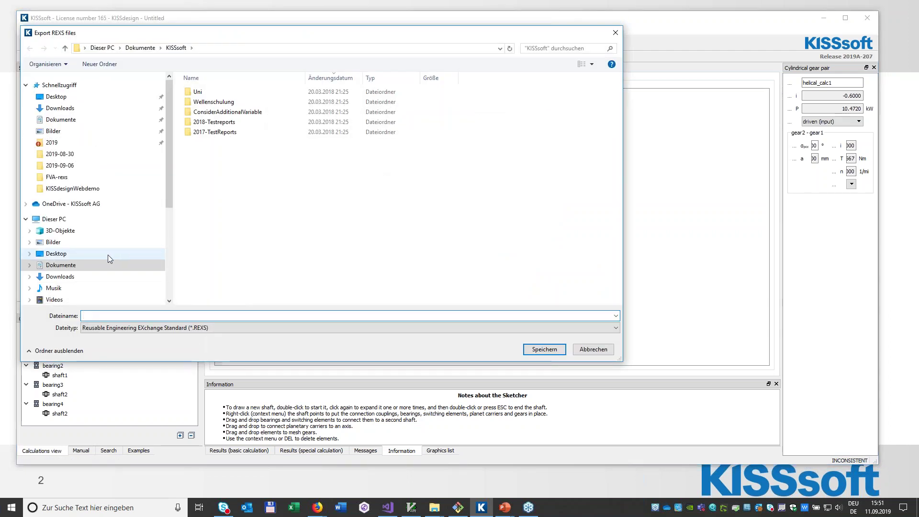
left_click(108, 255)
double_click(209, 104)
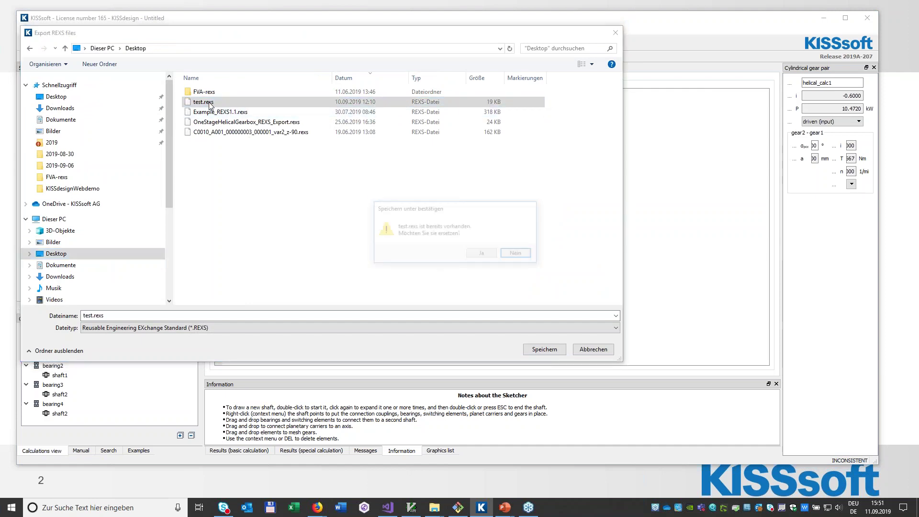
left_click(483, 253)
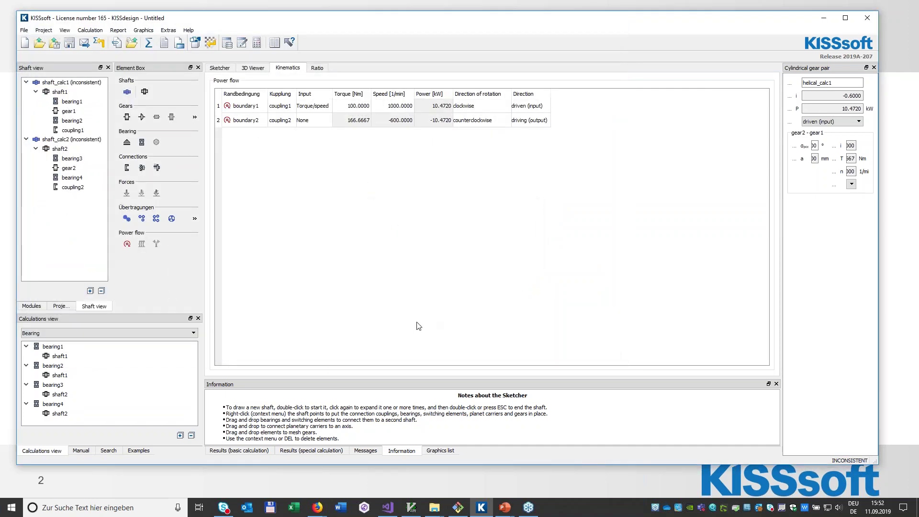
Switch to Firefox and open the exported test.rexs from the desktop folder in a new tab
key("alt+Tab")
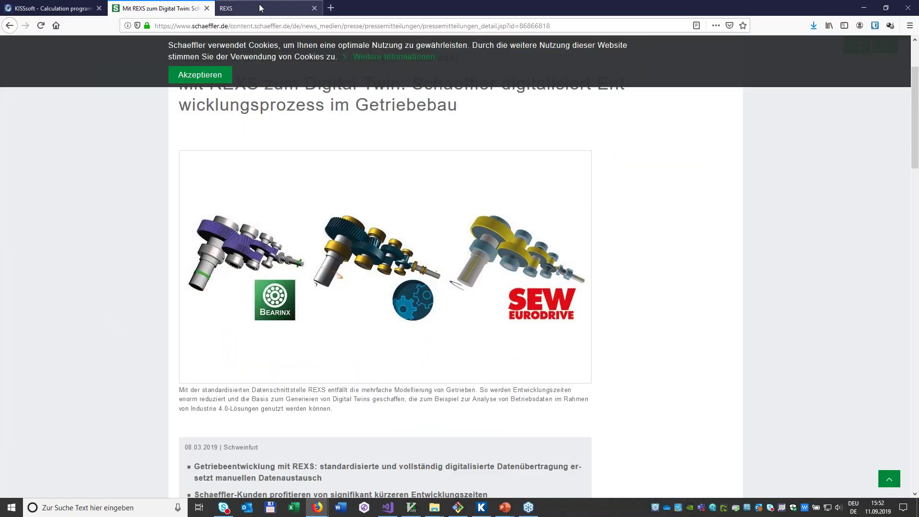
left_click(259, 4)
left_click(331, 8)
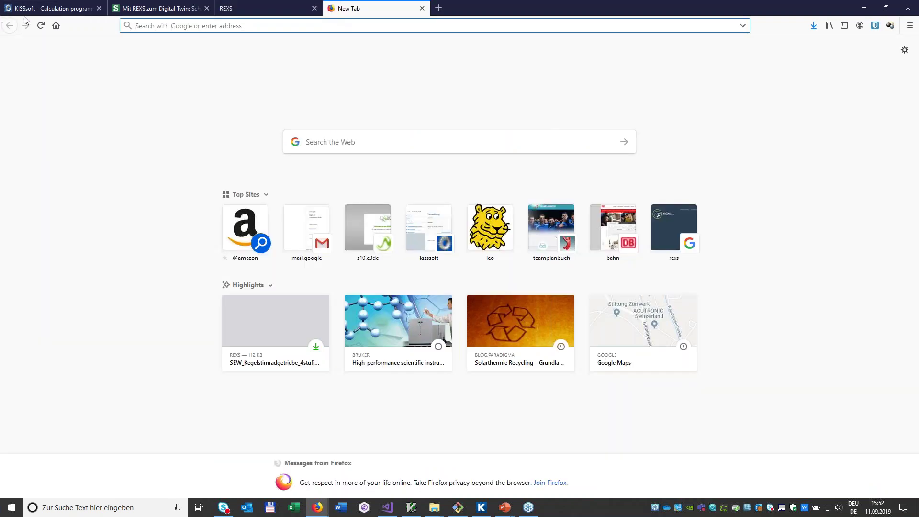
key("alt+Tab")
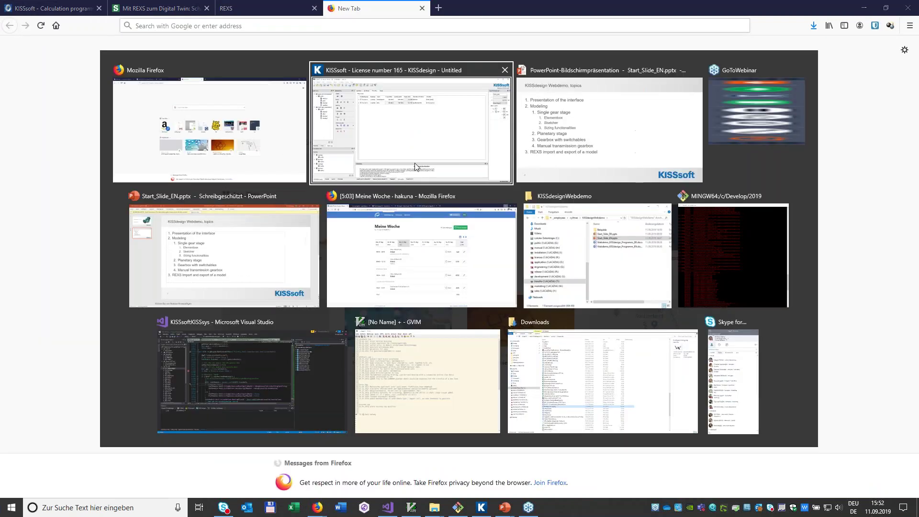
left_click(589, 240)
scroll(208, 145, "up", 1)
scroll(208, 144, "up", 1)
left_click(130, 135)
left_click(314, 160)
scroll(303, 174, "down", 3)
left_click(297, 262)
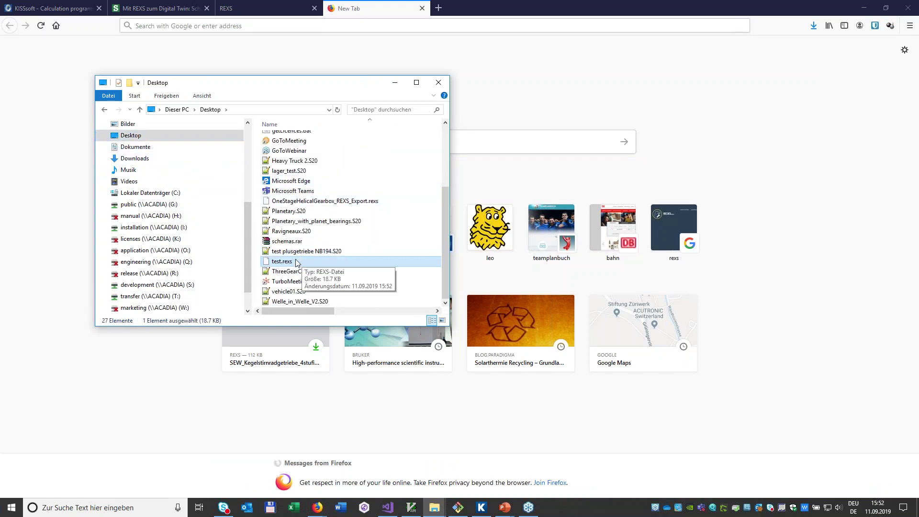
left_click_drag(297, 262, 668, 149)
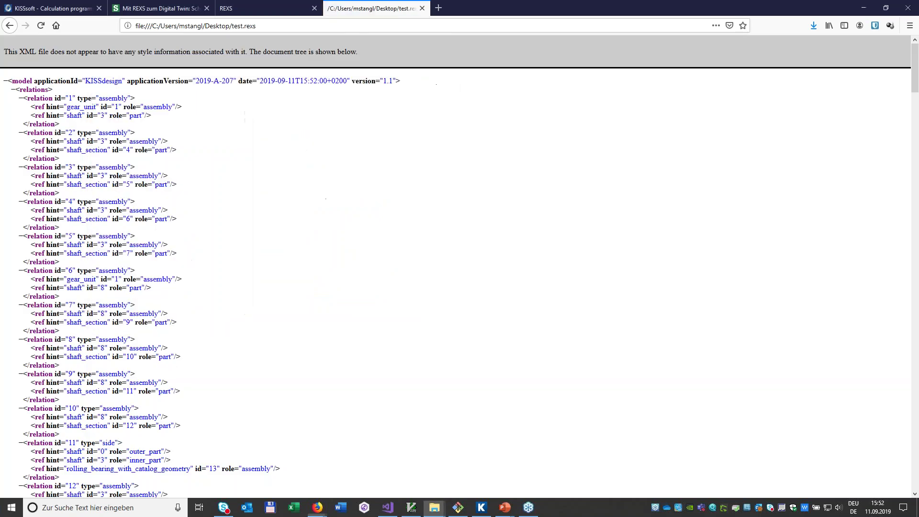
Search the exported REXS file for shaft1 and examine its attributes and shaft sections against the KISSsoft model
scroll(677, 188, "down", 20)
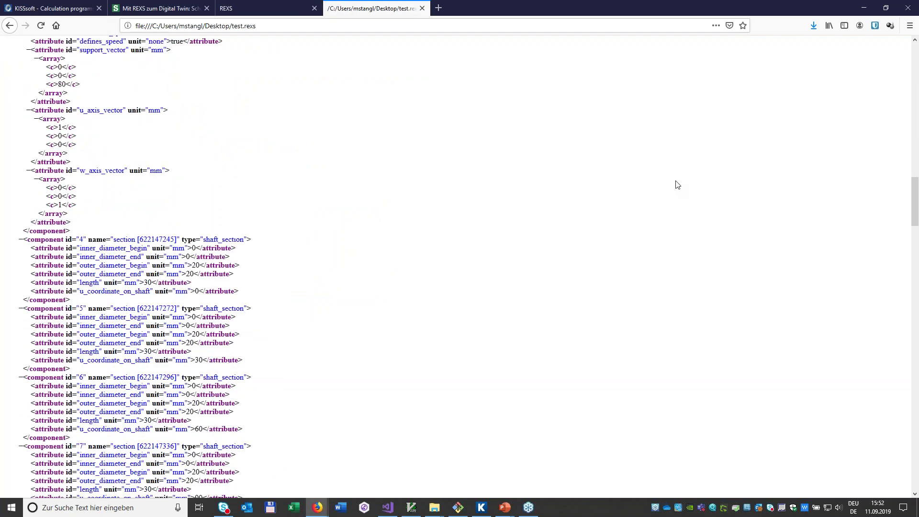
scroll(661, 180, "down", 10)
key("alt+Tab")
key("alt+Tab")
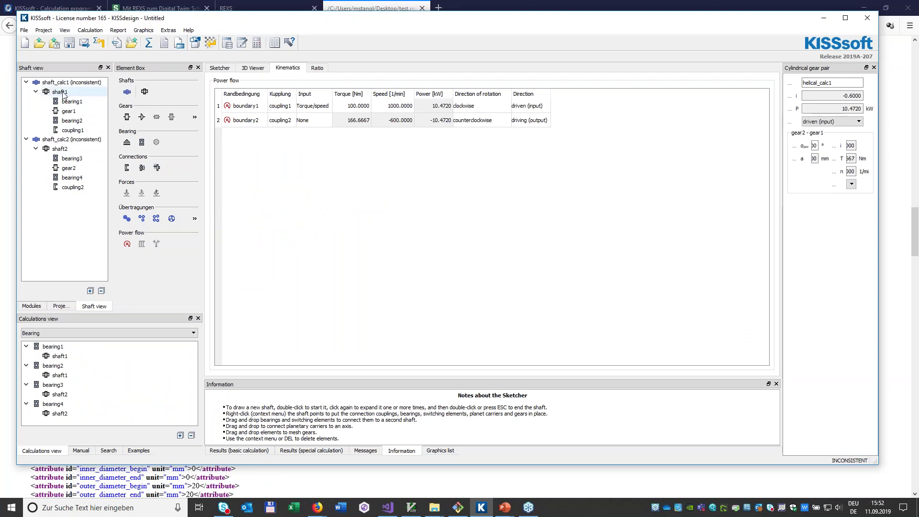
key("alt+Tab")
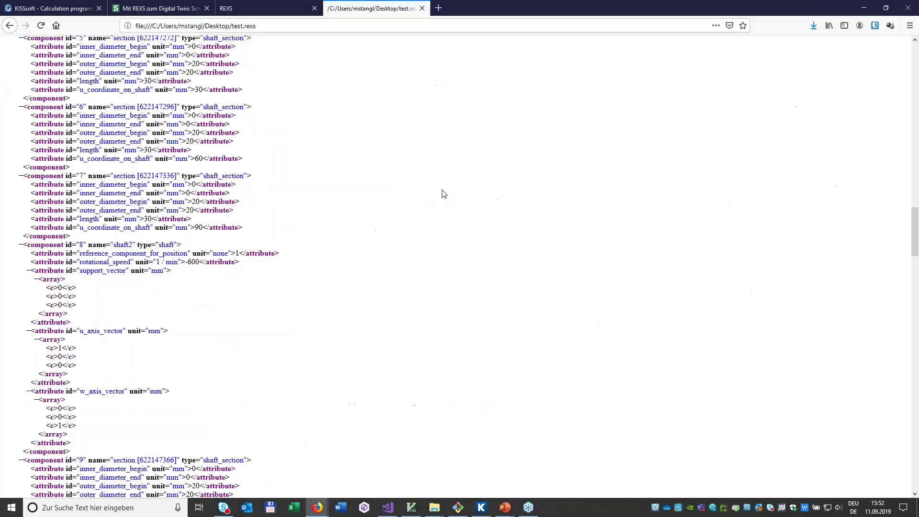
key("ctrl+f")
type("shaftt")
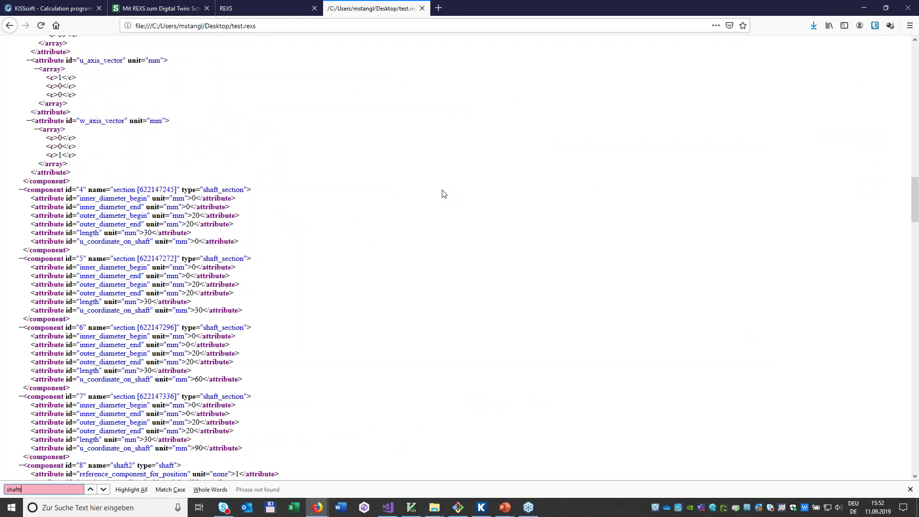
key("BackSpace")
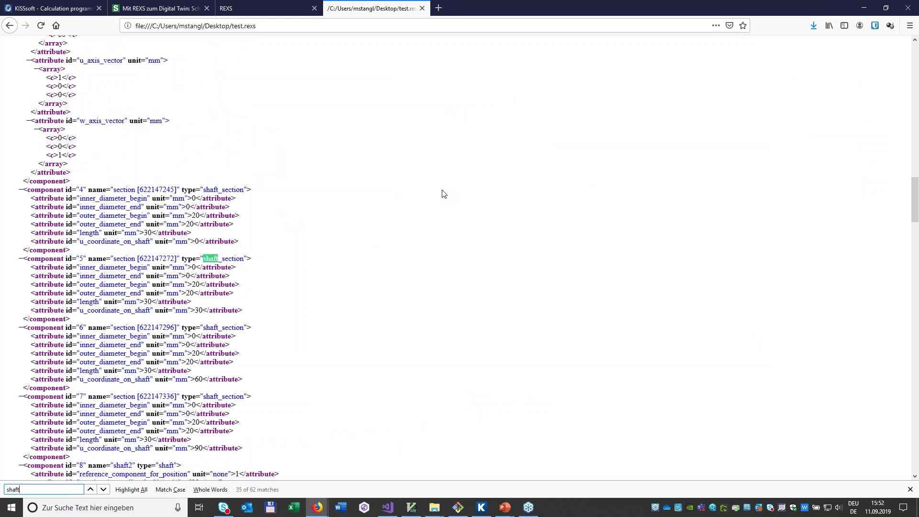
type("1")
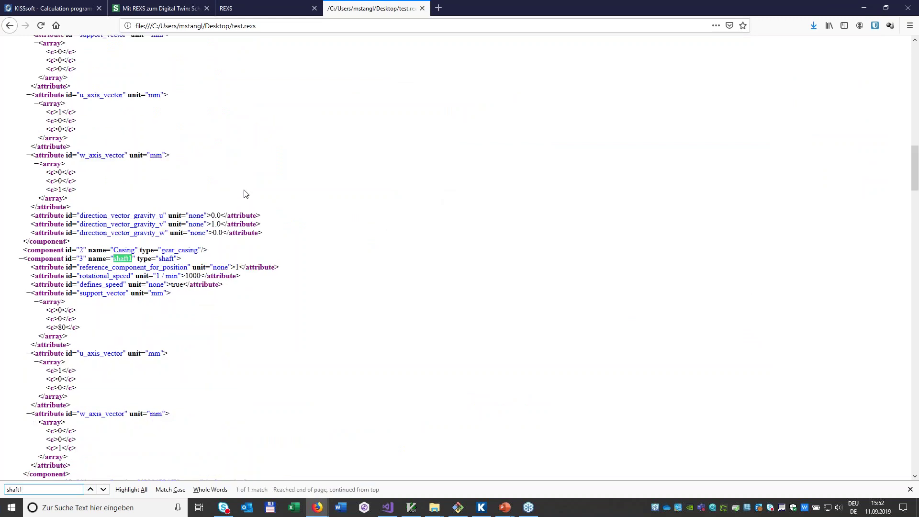
scroll(154, 259, "down", 3)
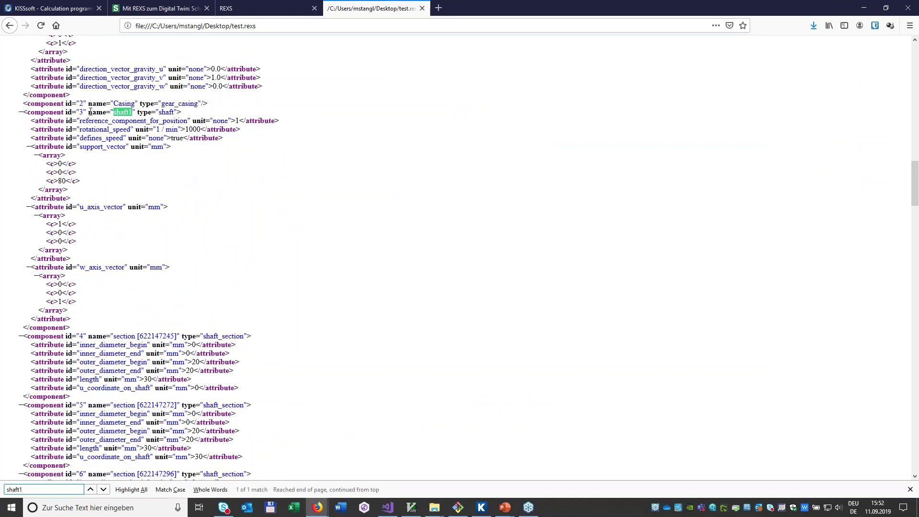
Search the REXS file for gear1 and examine its gear data, such as face width, module and number of teeth
key("alt+Tab")
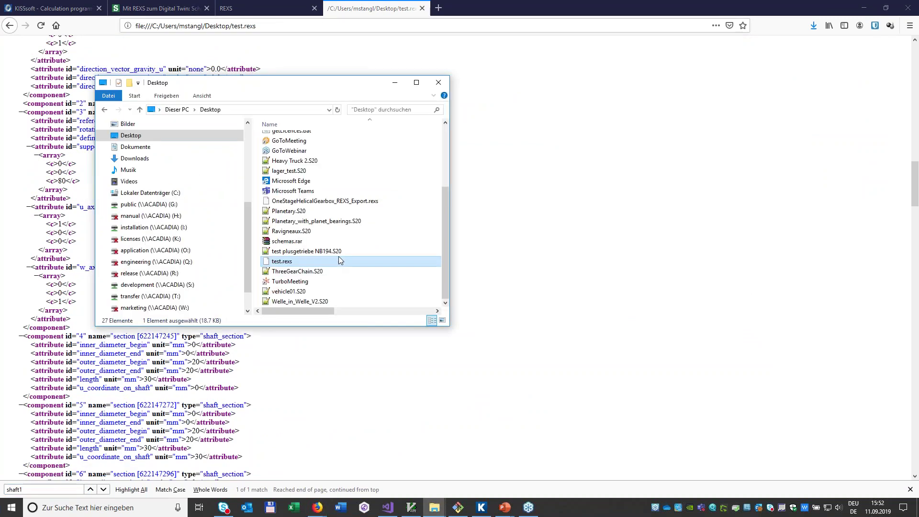
key("alt+Tab")
left_click(427, 209)
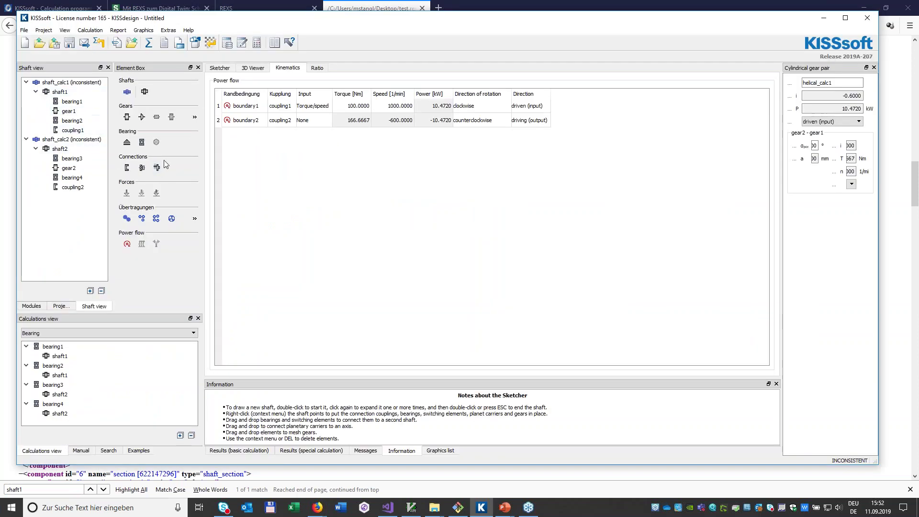
key("alt+Tab")
key("ctrl+f")
type("gs")
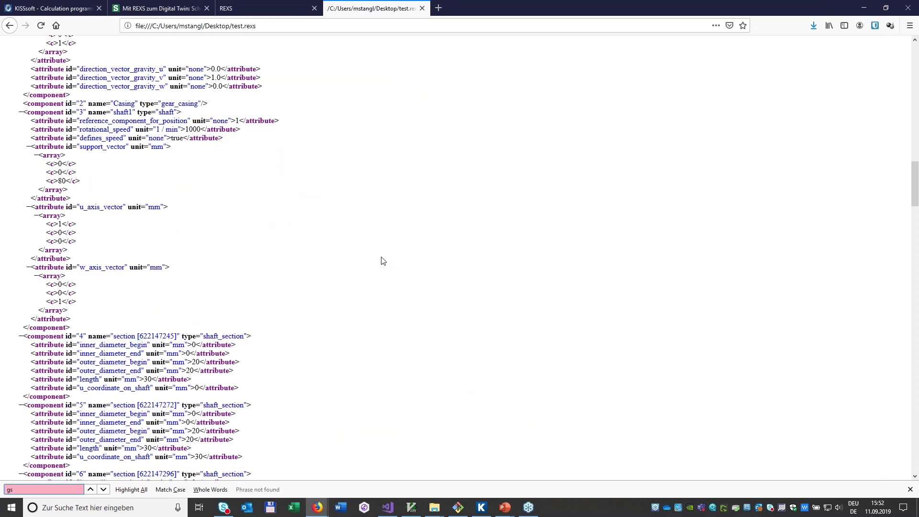
key("BackSpace")
type("ear")
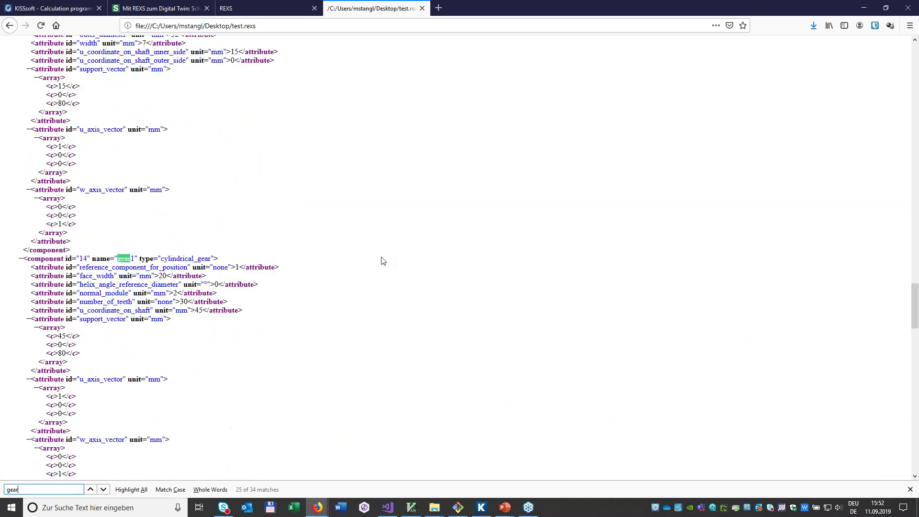
type("1")
scroll(175, 263, "down", 4)
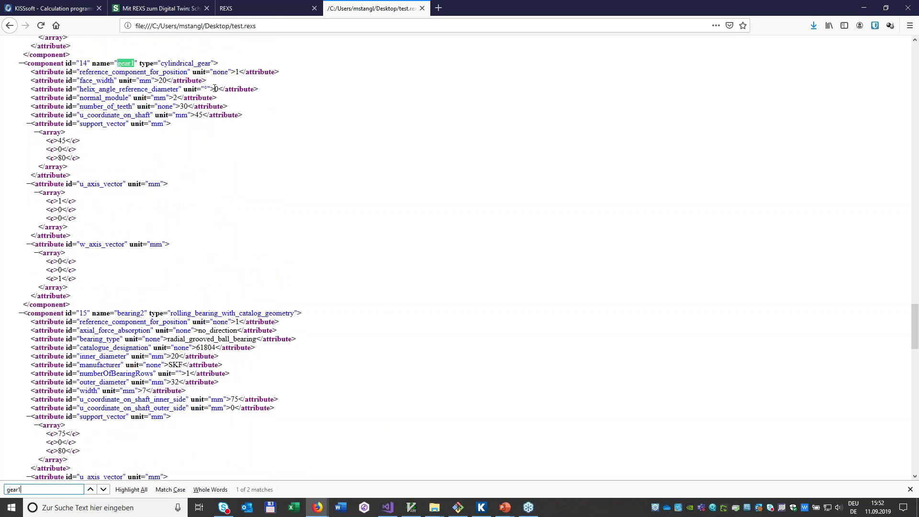
Close the REXS file in the browser, switch back to KISSsoft and start a new empty model
left_click(422, 8)
key("alt+Tab")
key("alt+Tab")
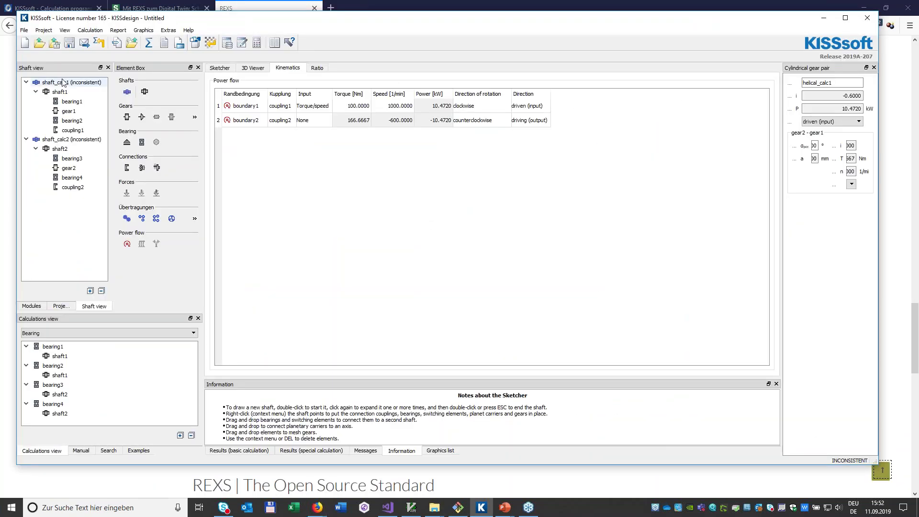
left_click(25, 42)
left_click(456, 255)
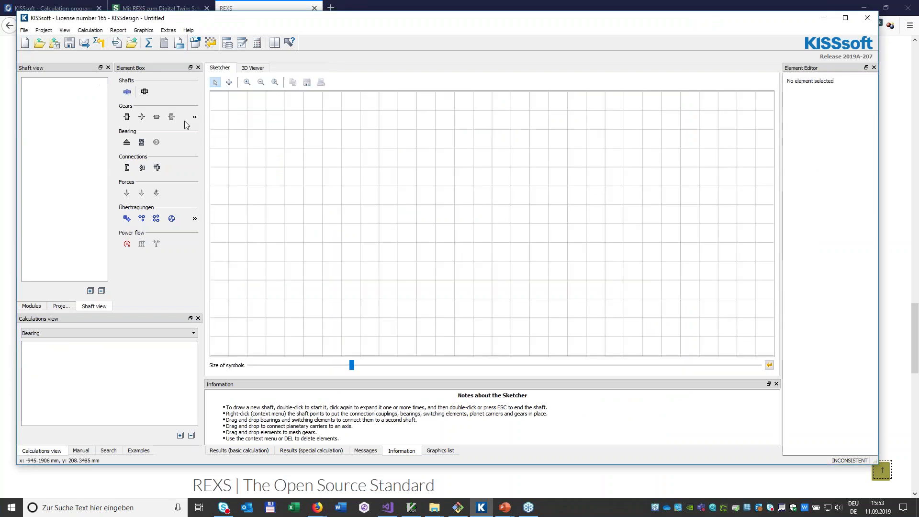
Import test.rexs from the desktop as a REXS model
left_click(24, 30)
mouse_move(71, 121)
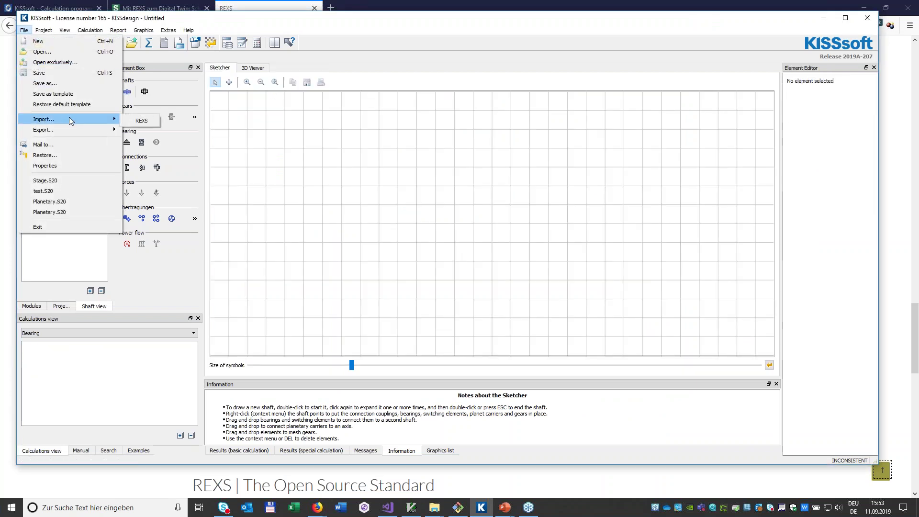
left_click(140, 120)
left_click(53, 253)
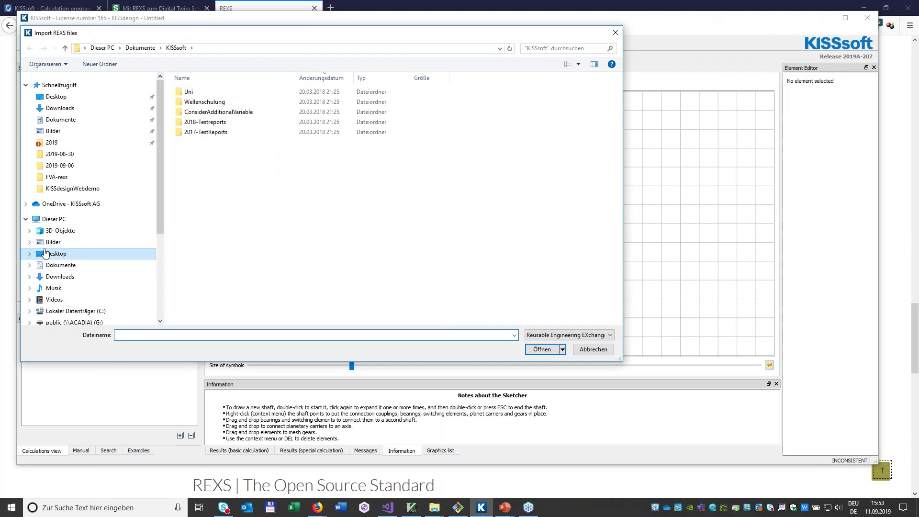
double_click(206, 102)
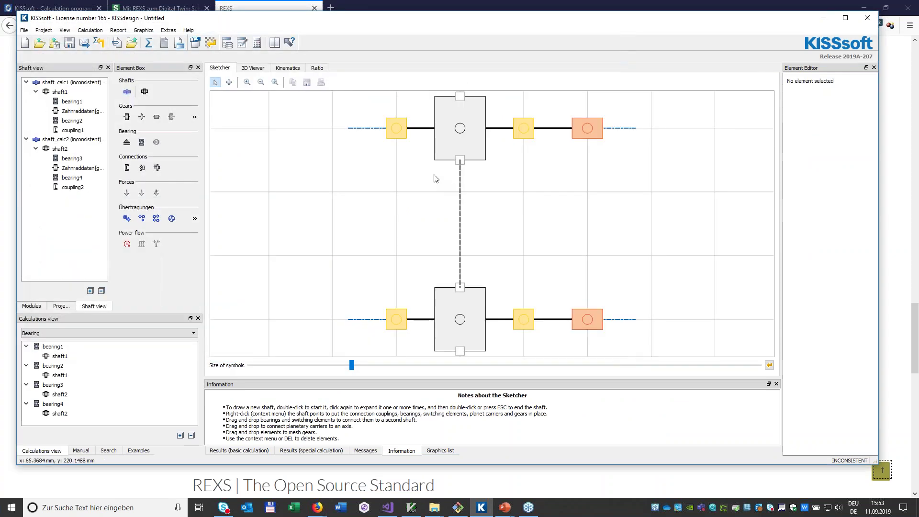
Check the imported gearbox's power flow, gear pair tooth numbers and 3D geometry
left_click(289, 68)
left_click(318, 68)
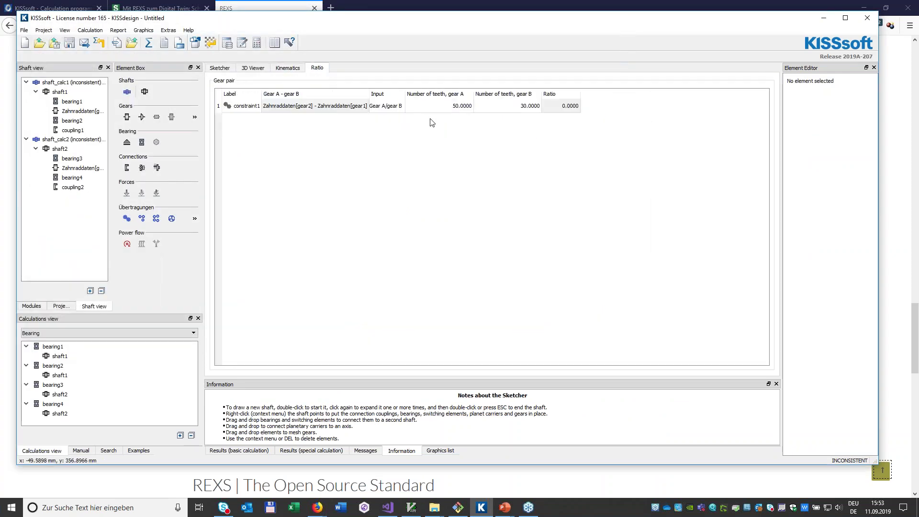
left_click(294, 68)
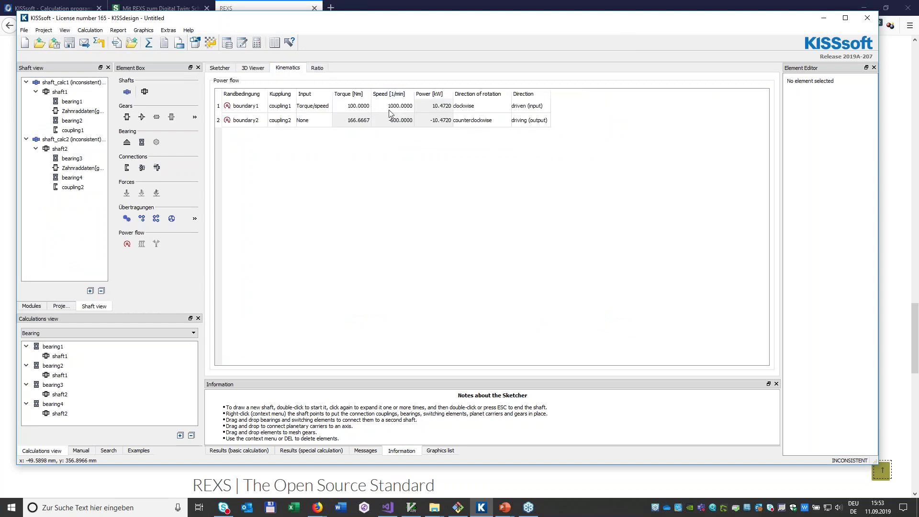
left_click(247, 69)
left_click_drag(536, 178, 533, 208)
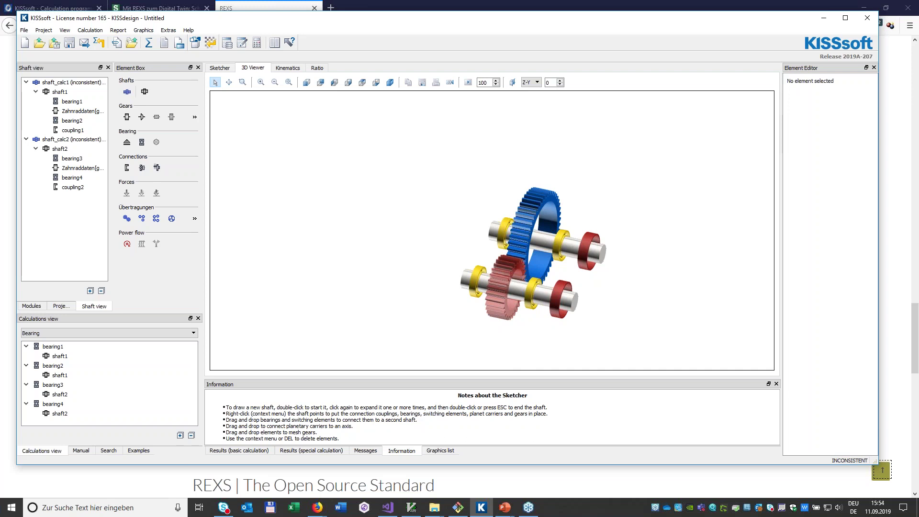
left_click_drag(513, 222, 558, 245)
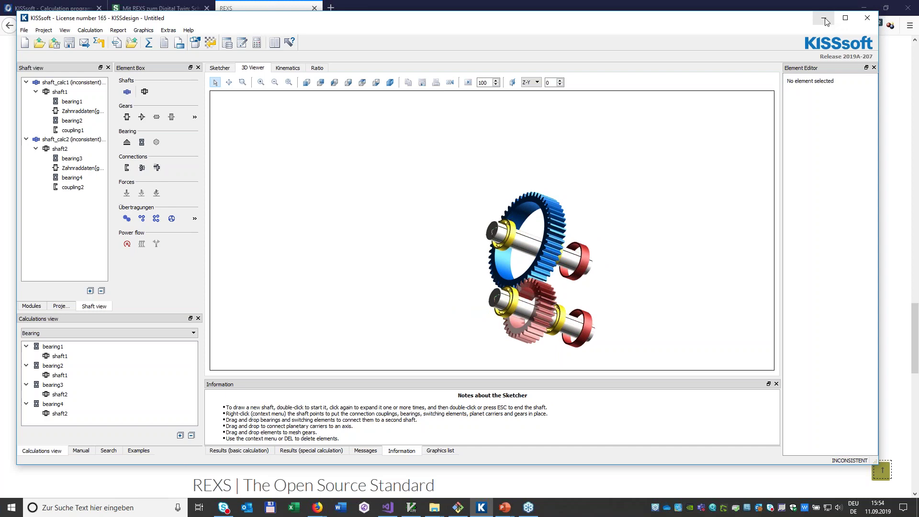
Close KISSsoft and answer the closing prompt
left_click(866, 20)
left_click(457, 255)
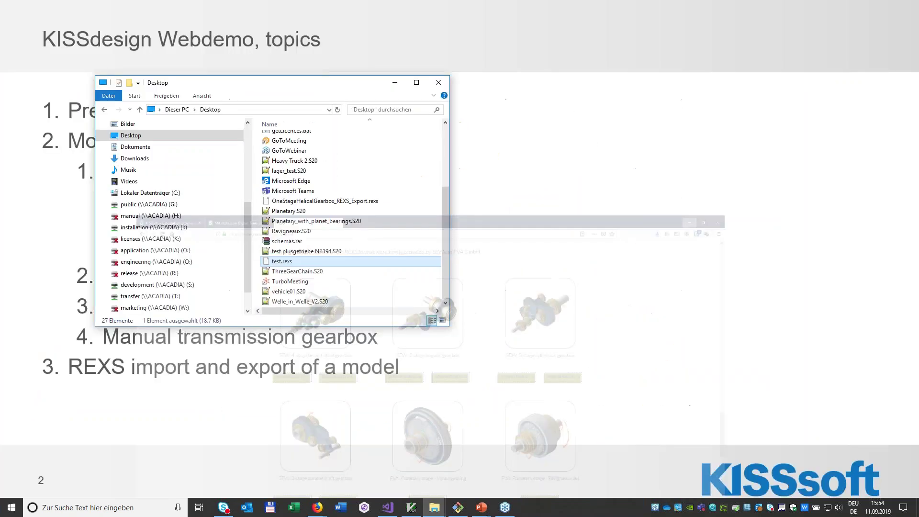